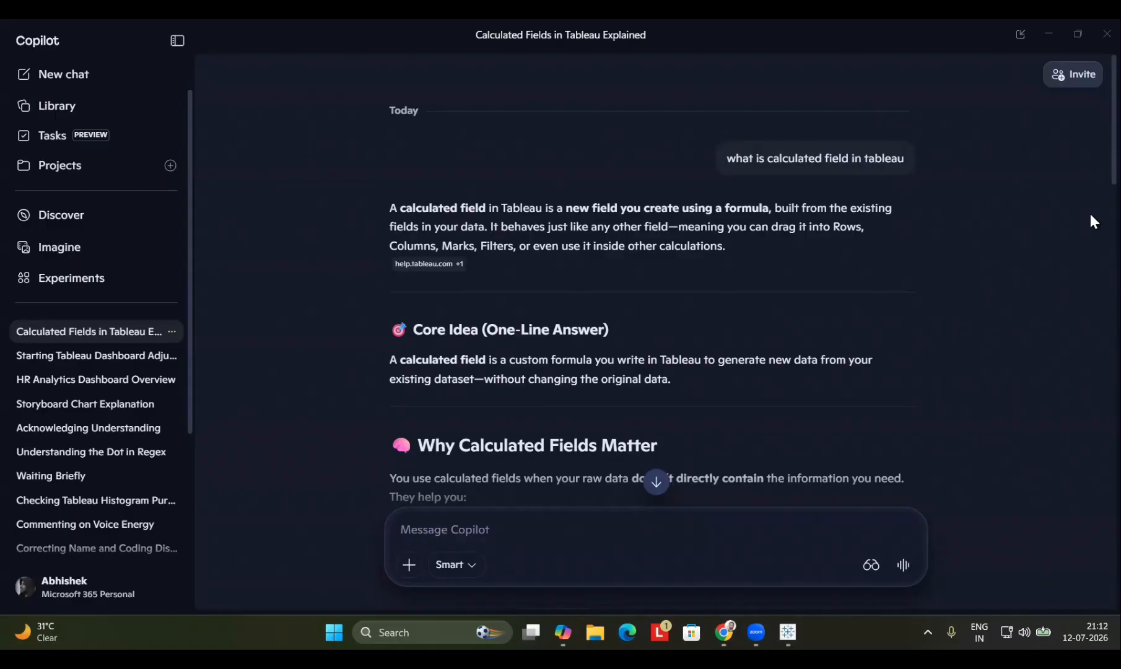
# Step: Read through the Copilot explanation of Tableau calculated fields, including types, creation steps and examples, and return to the empty Tableau worksheet
pyautogui.scroll(-5, 879, 332)
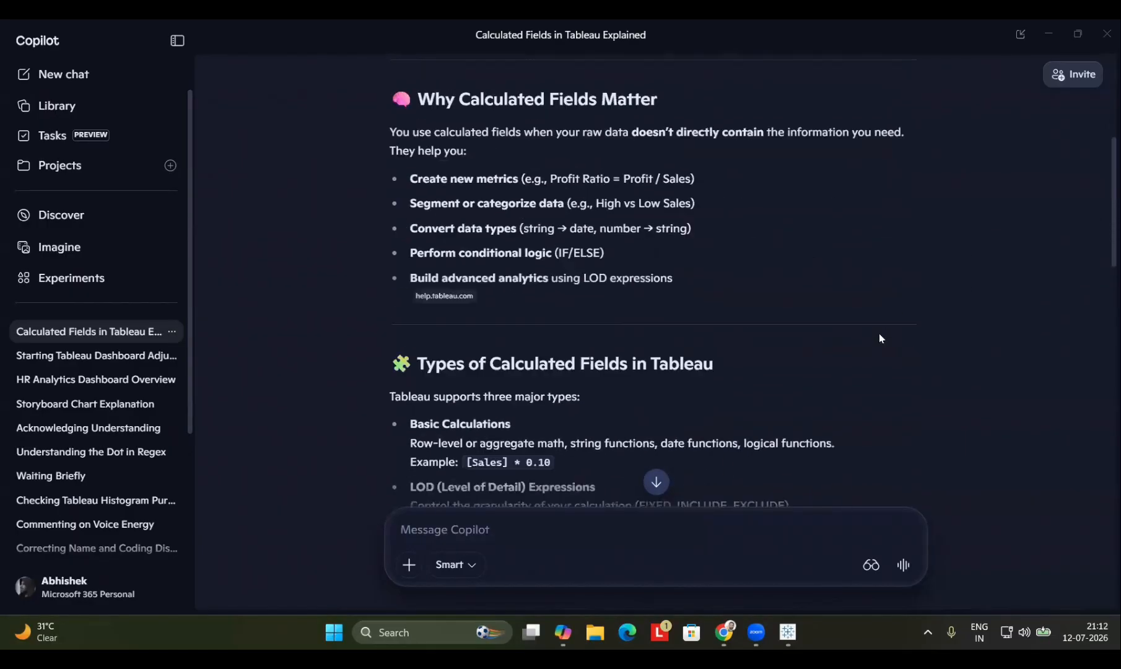
pyautogui.scroll(-3, 880, 338)
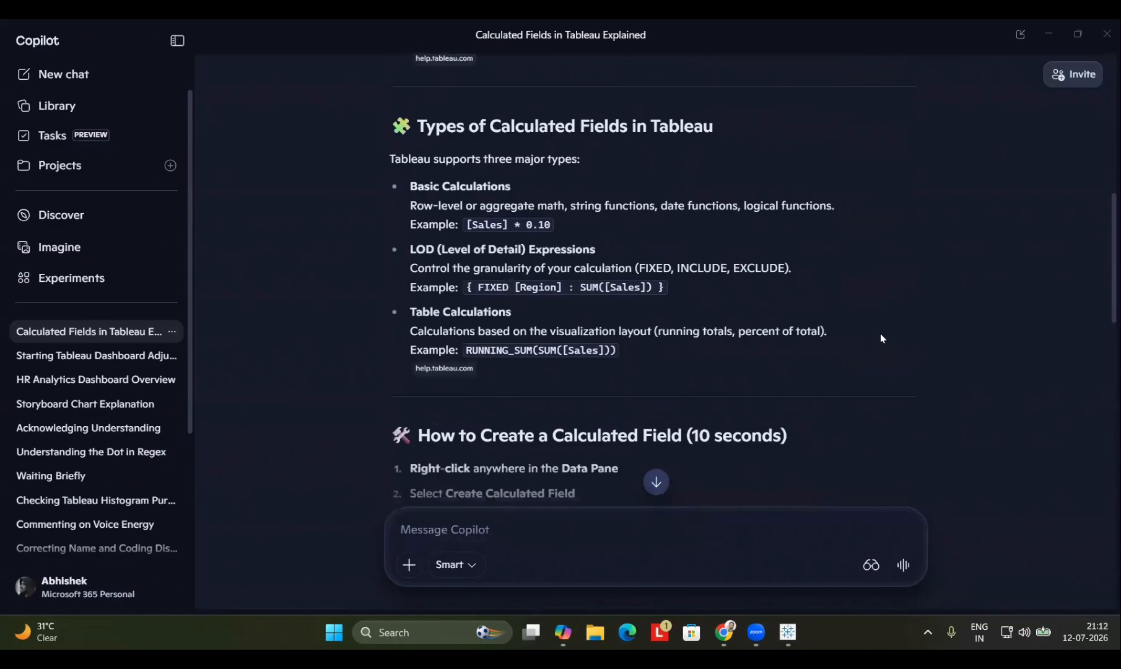
pyautogui.scroll(-4, 882, 337)
pyautogui.scroll(3, 883, 337)
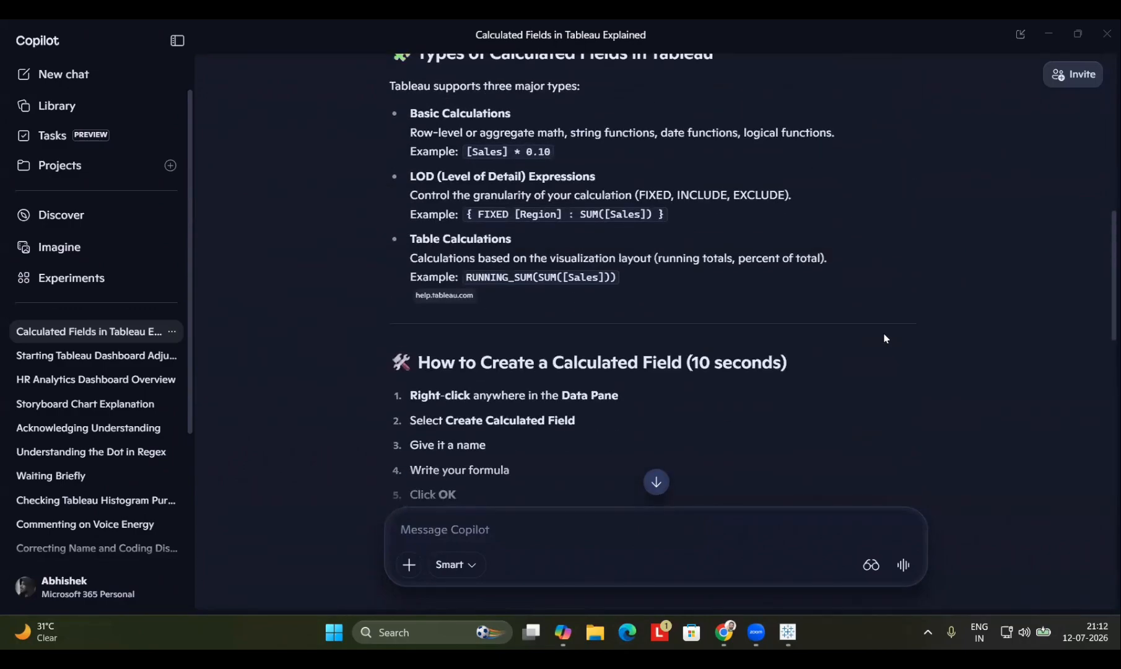
pyautogui.scroll(-7, 887, 335)
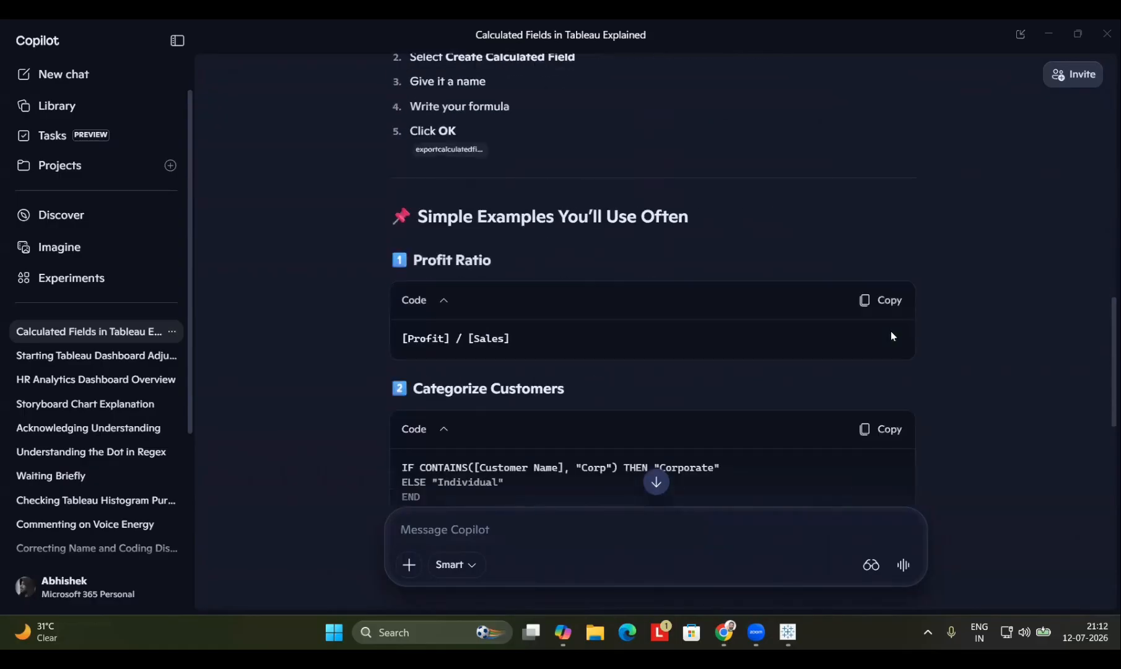
pyautogui.scroll(-5, 890, 336)
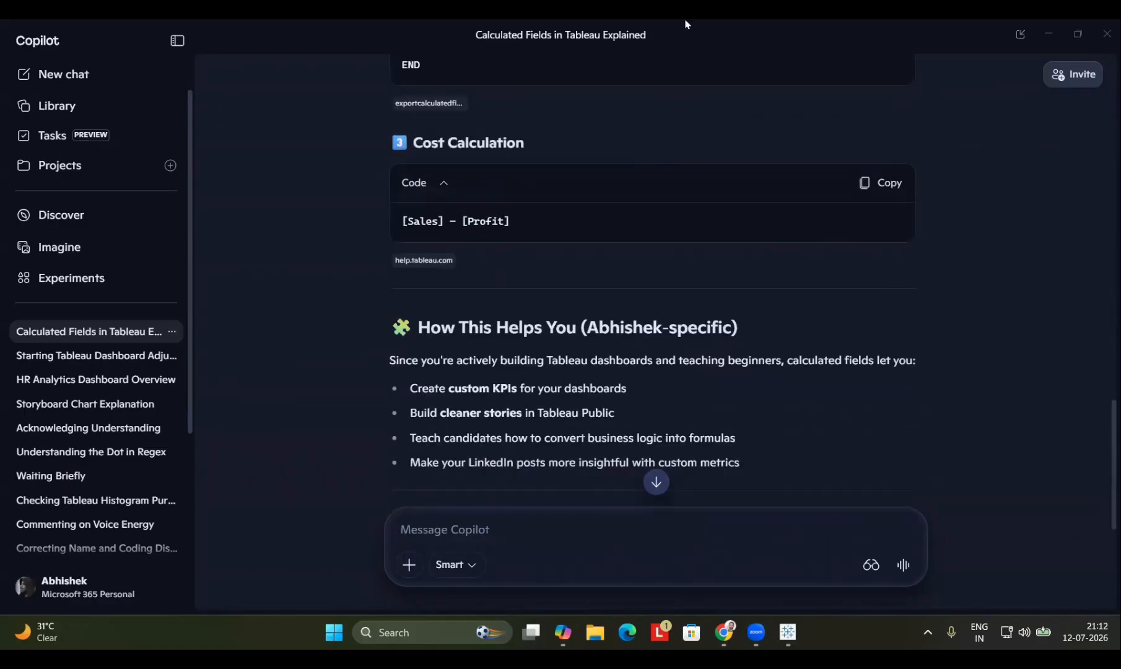
pyautogui.scroll(-5, 826, 411)
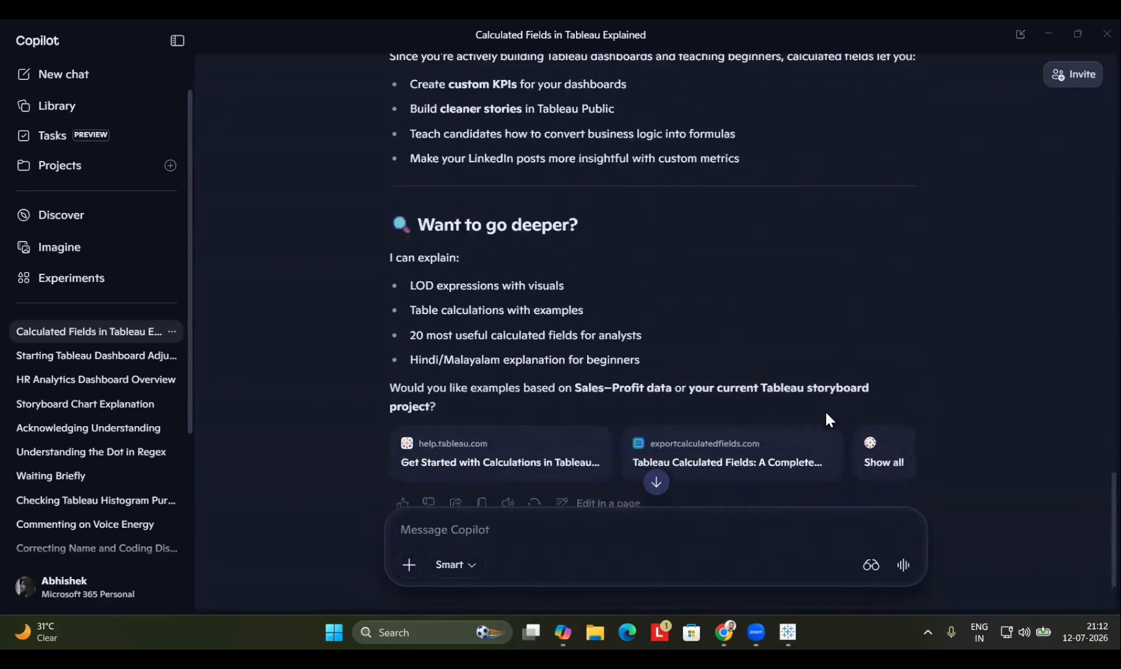
pyautogui.click(1049, 31)
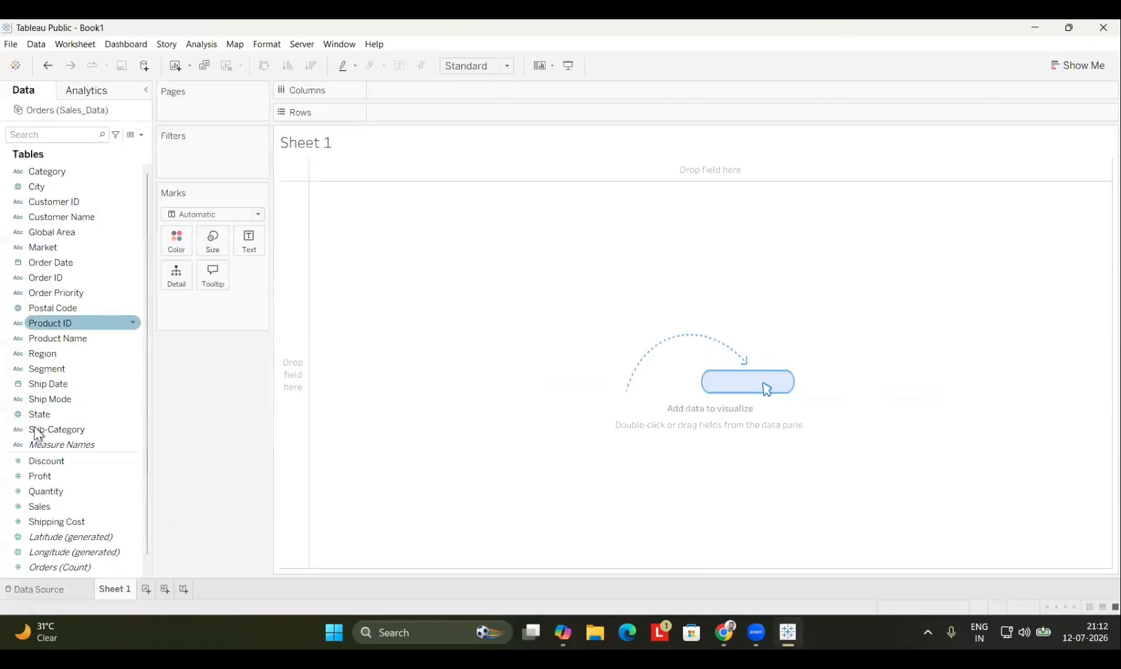
# Step: Build a text table of Sales by Sub-Category and set the Sales aggregation to Average
pyautogui.scroll(-1, 116, 376)
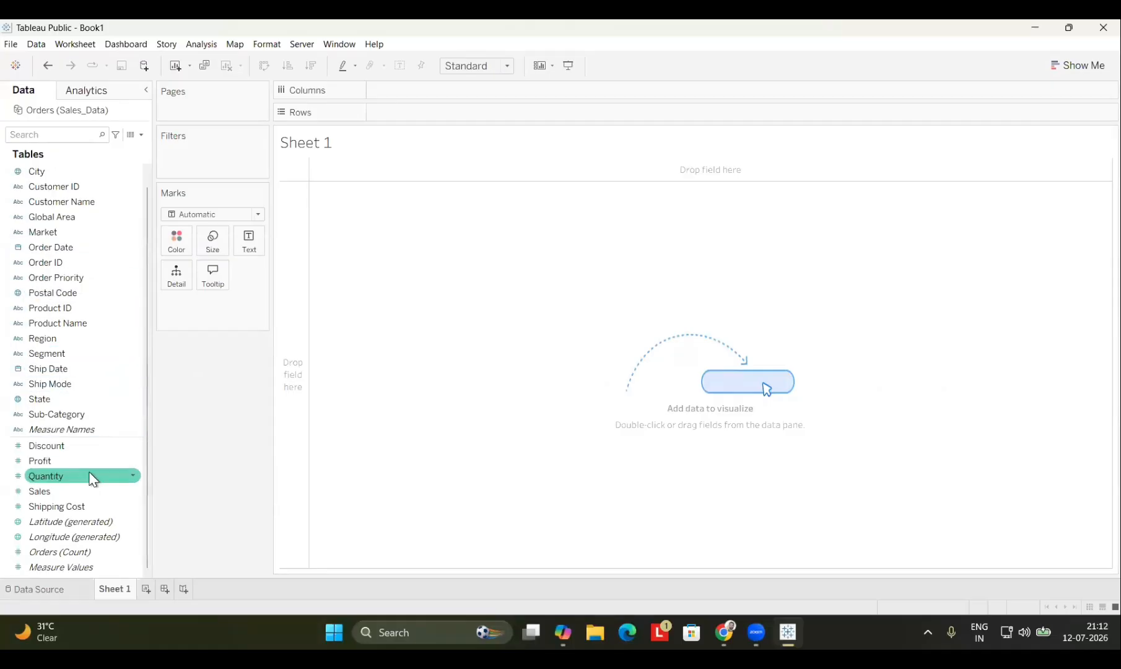
pyautogui.doubleClick(37, 412)
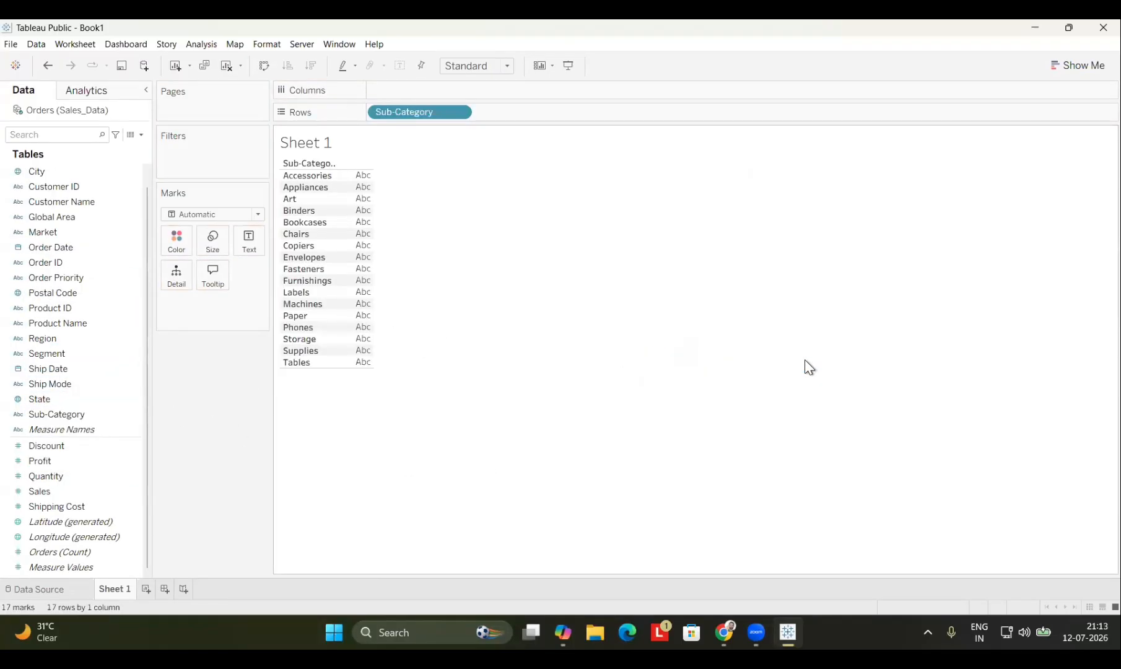
pyautogui.moveTo(121, 496); pyautogui.dragTo(394, 360)
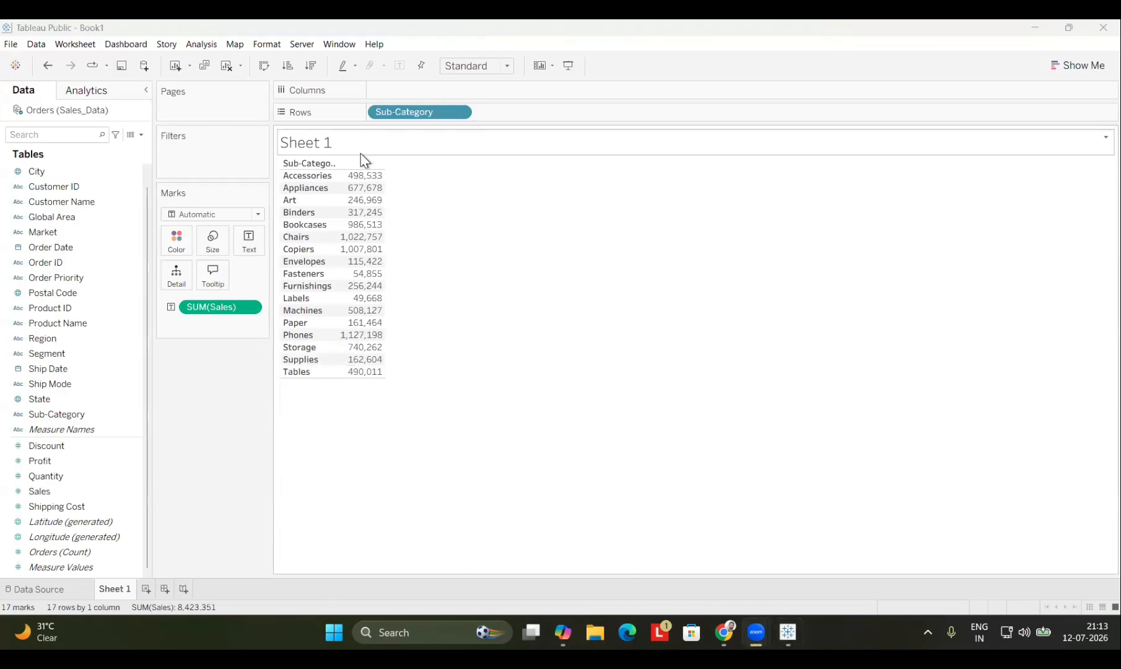
pyautogui.click(99, 302)
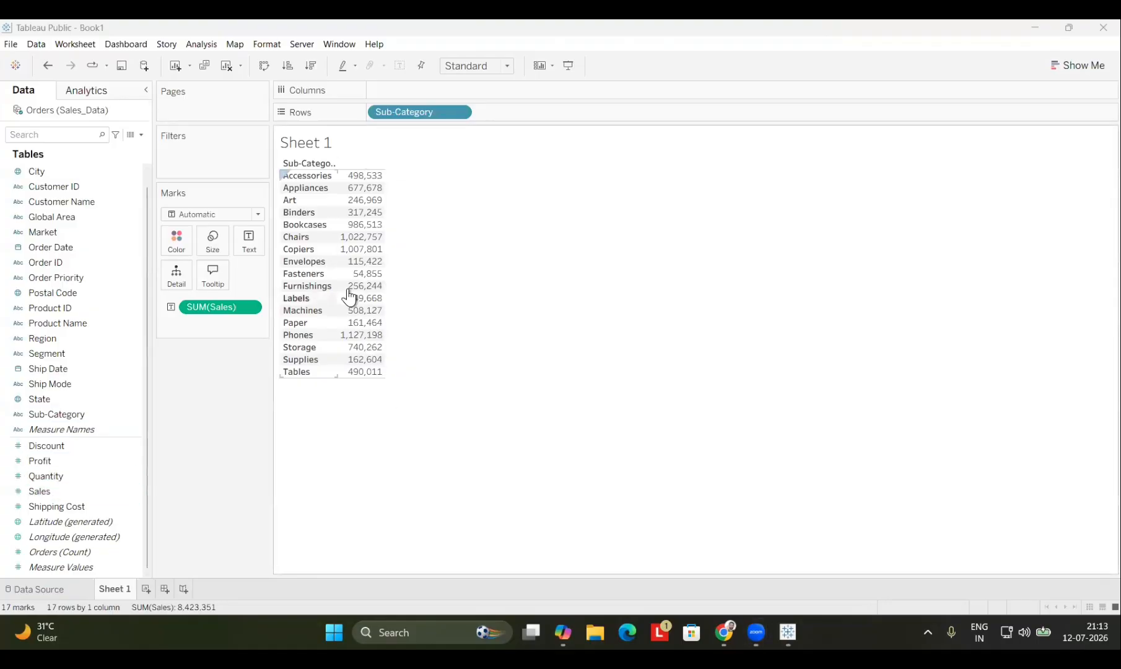
pyautogui.click(251, 308)
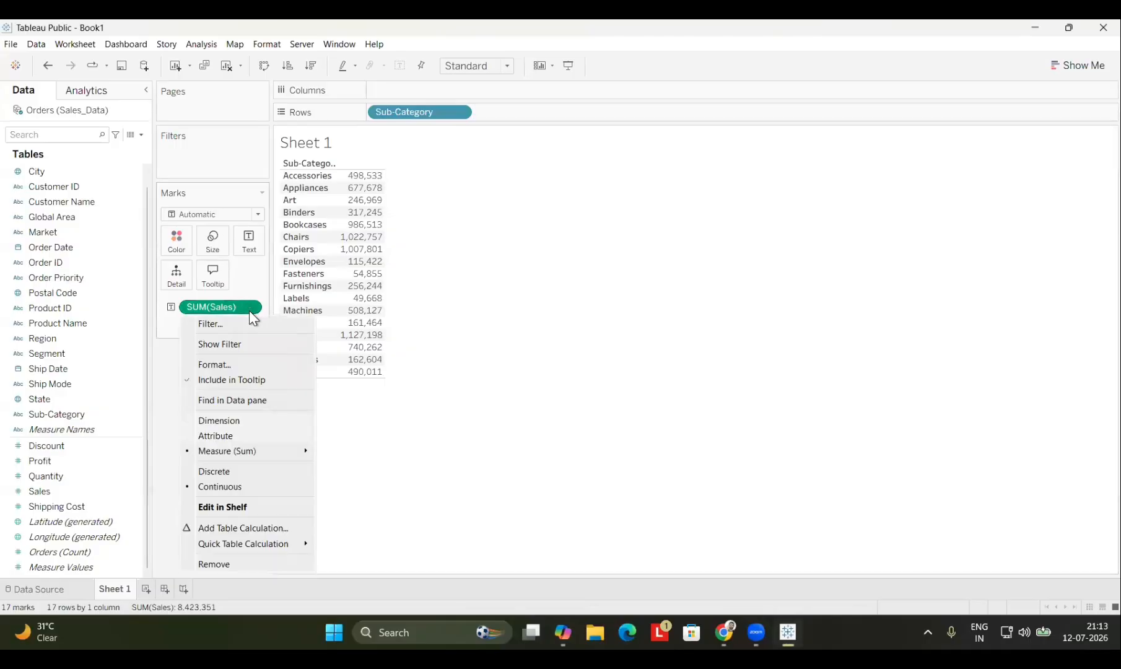
pyautogui.moveTo(251, 451)
pyautogui.click(343, 464)
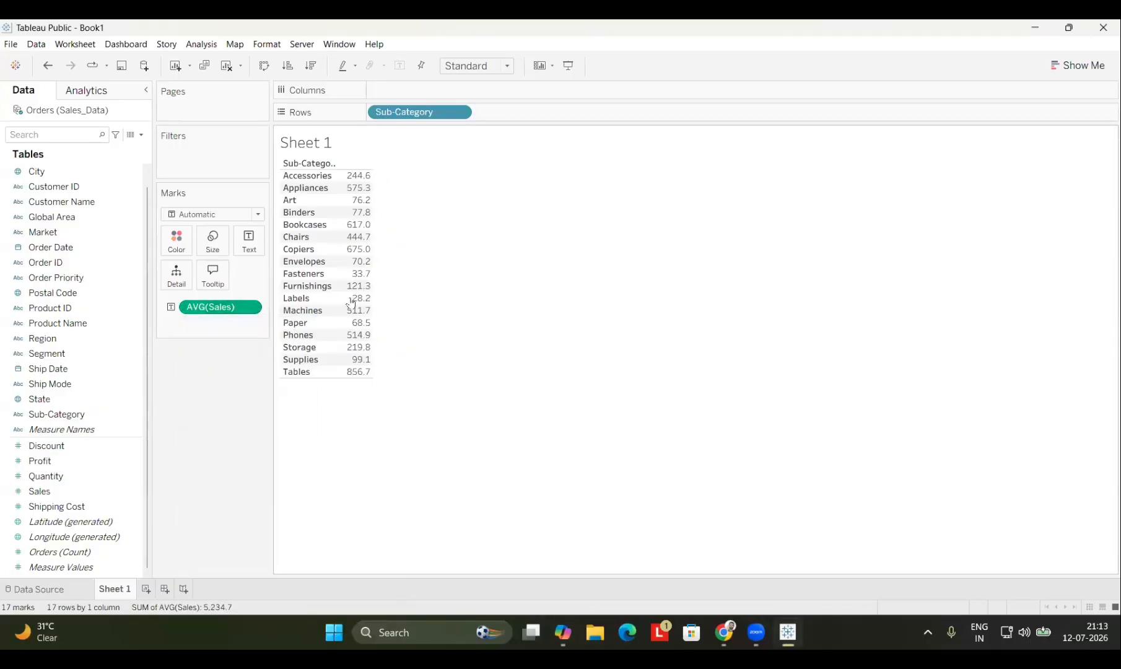
# Step: Add a new worksheet with a text table of Sales by Region, aggregating Sales as Average
pyautogui.click(146, 589)
pyautogui.click(55, 414)
pyautogui.moveTo(62, 338); pyautogui.dragTo(419, 112)
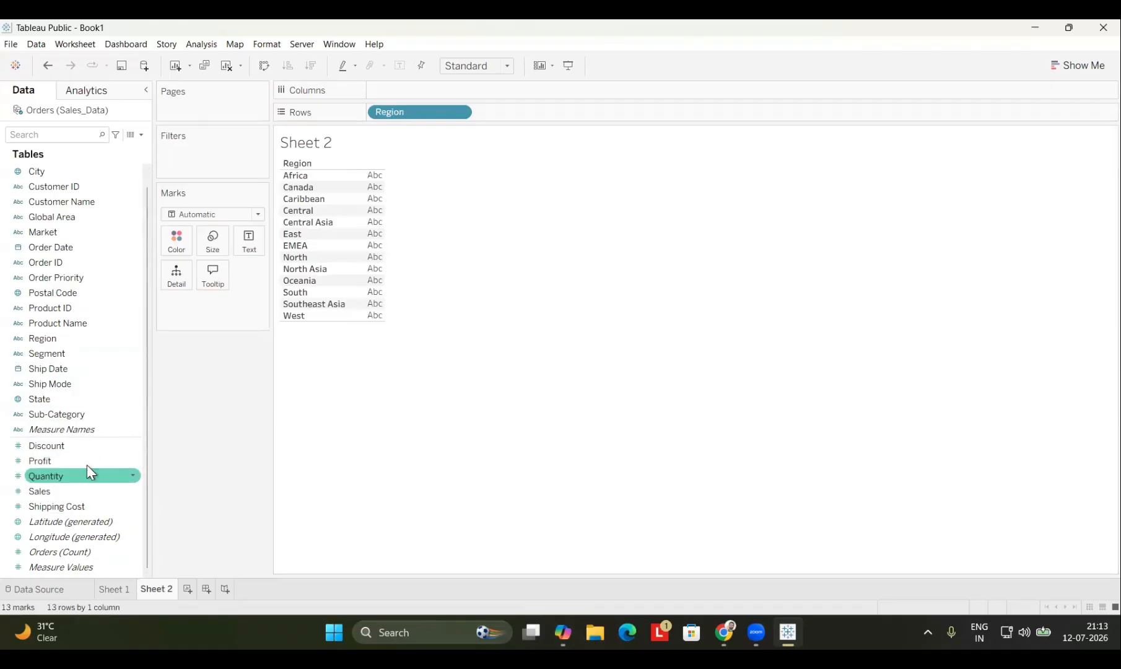
pyautogui.moveTo(93, 499); pyautogui.dragTo(374, 266)
pyautogui.click(248, 306)
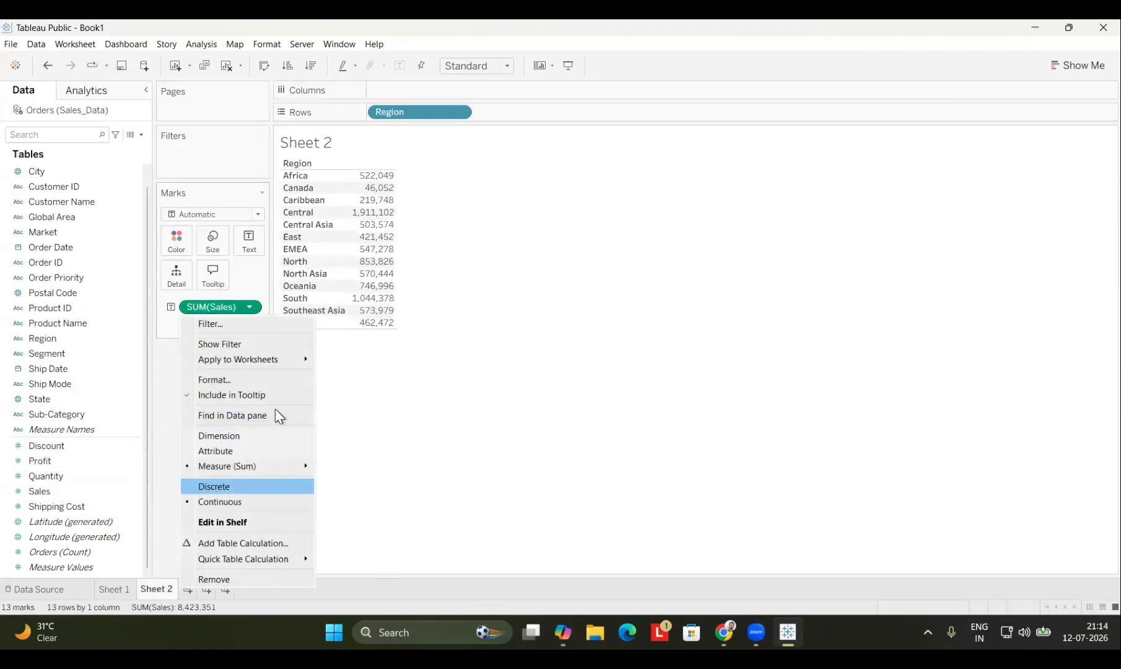
pyautogui.click(337, 477)
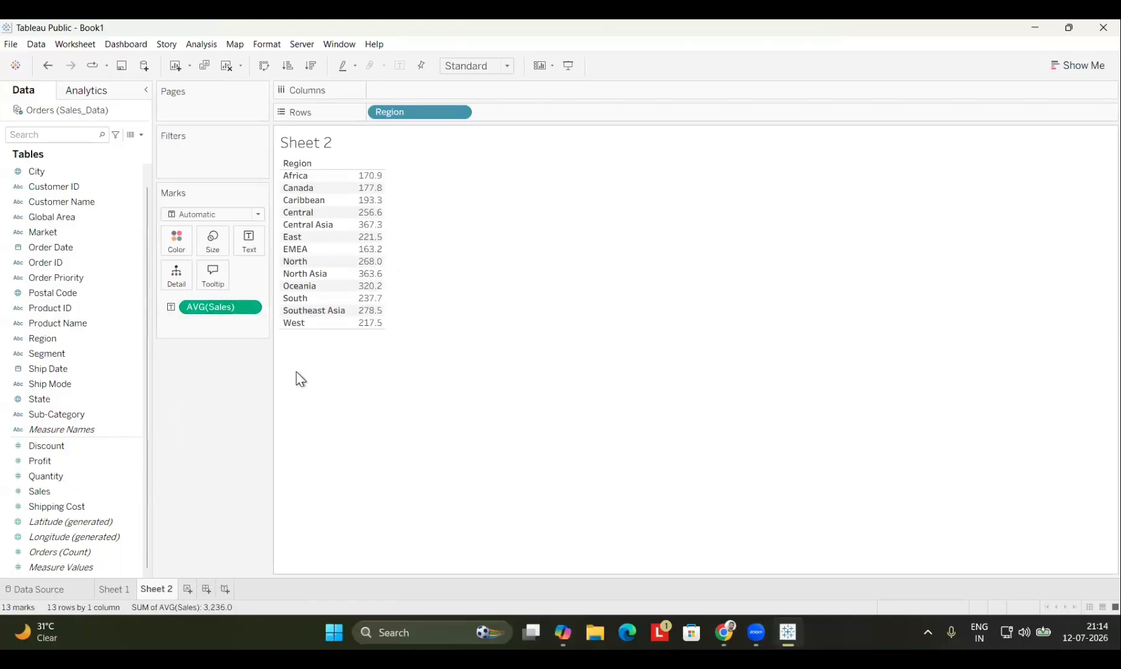
# Step: Change the Sales aggregation in the Region table to Median
pyautogui.click(250, 306)
pyautogui.moveTo(279, 466)
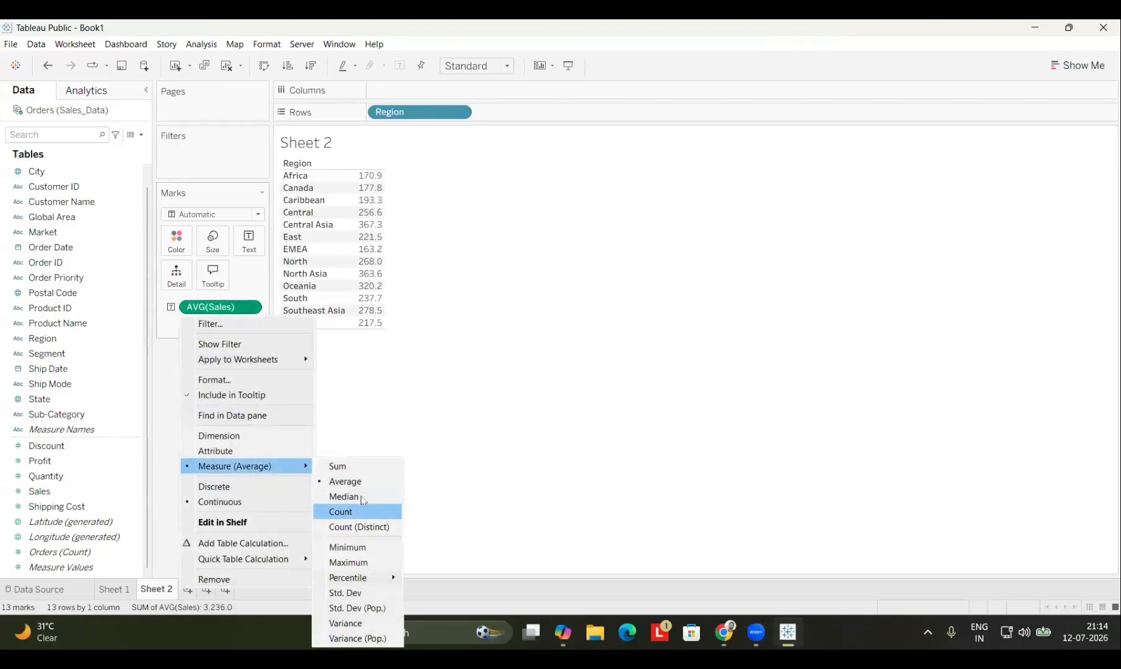
pyautogui.click(365, 499)
# Step: Return to Sheet 1 and remove the averaged Sales measure from the Sub-Category table
pyautogui.click(114, 588)
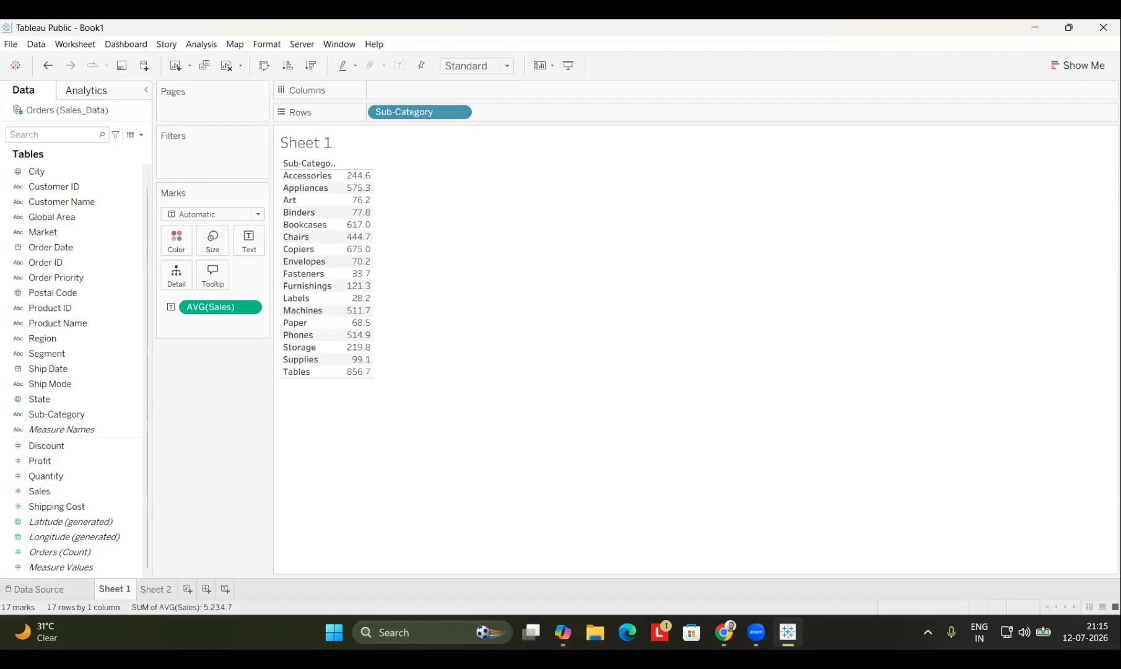
pyautogui.click(250, 307)
pyautogui.click(247, 585)
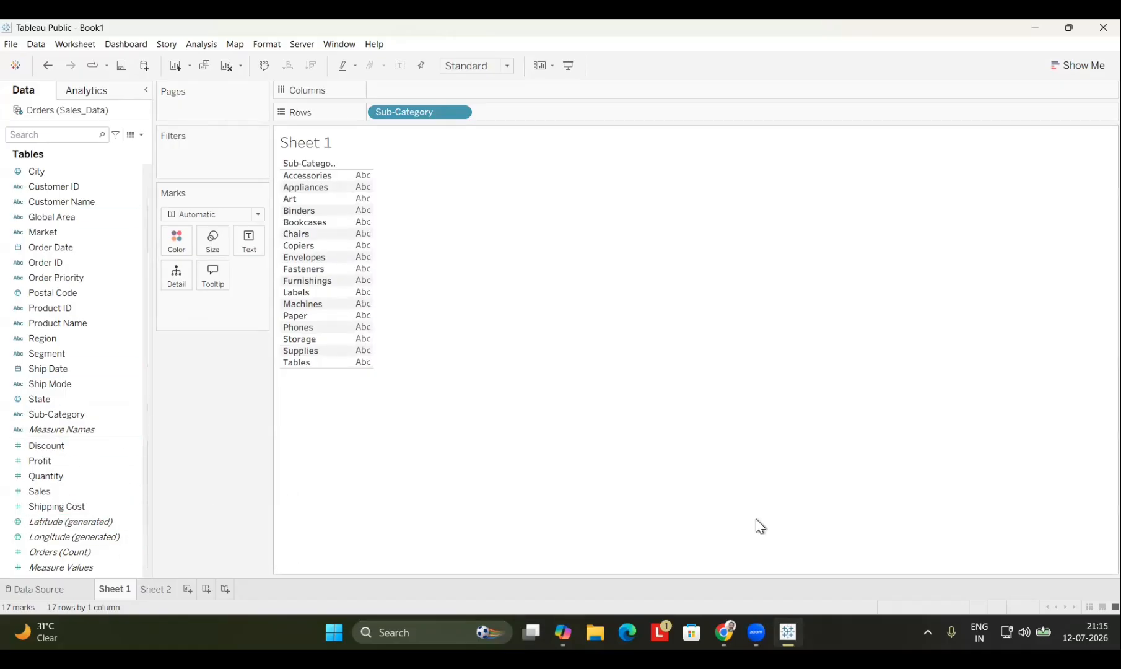
# Step: Open Windows Magnifier, enlarge the screen to 200%, restore it to 100% and close Magnifier
pyautogui.press('super')
pyautogui.write('magnifier')
pyautogui.press('Return')
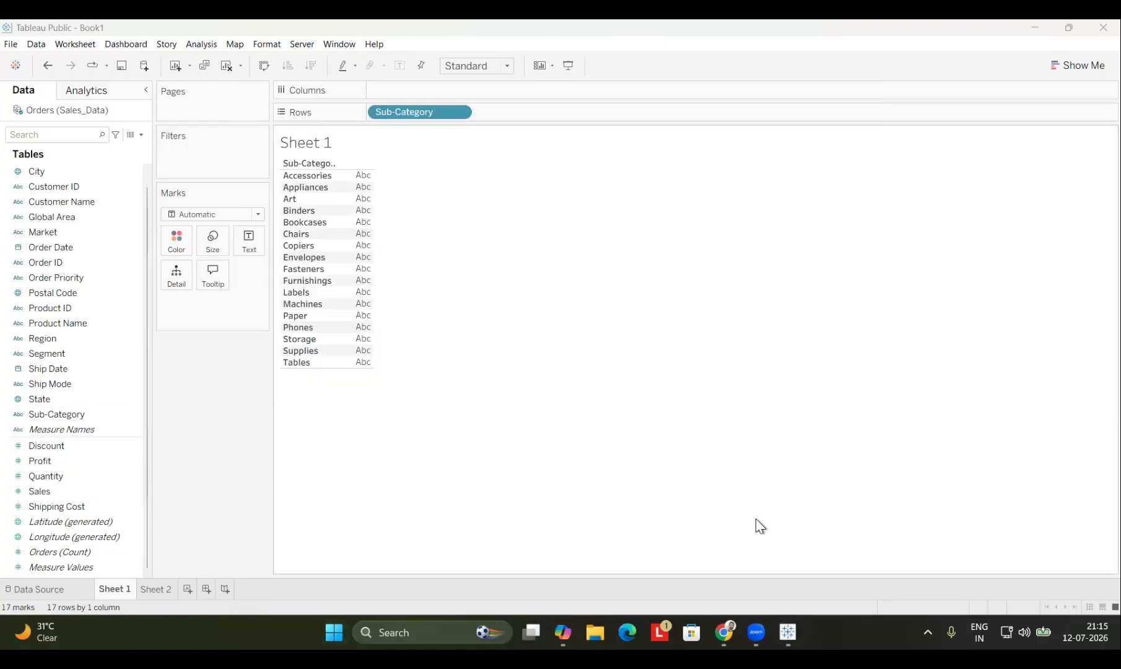
pyautogui.click(217, 259)
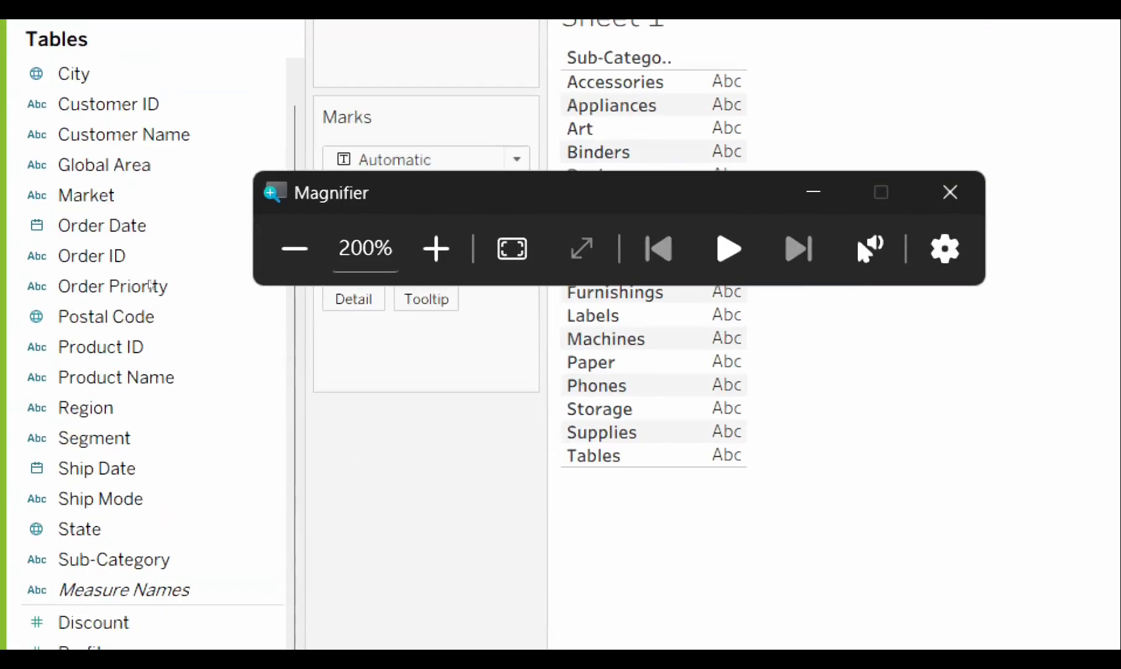
pyautogui.click(293, 258)
pyautogui.click(475, 231)
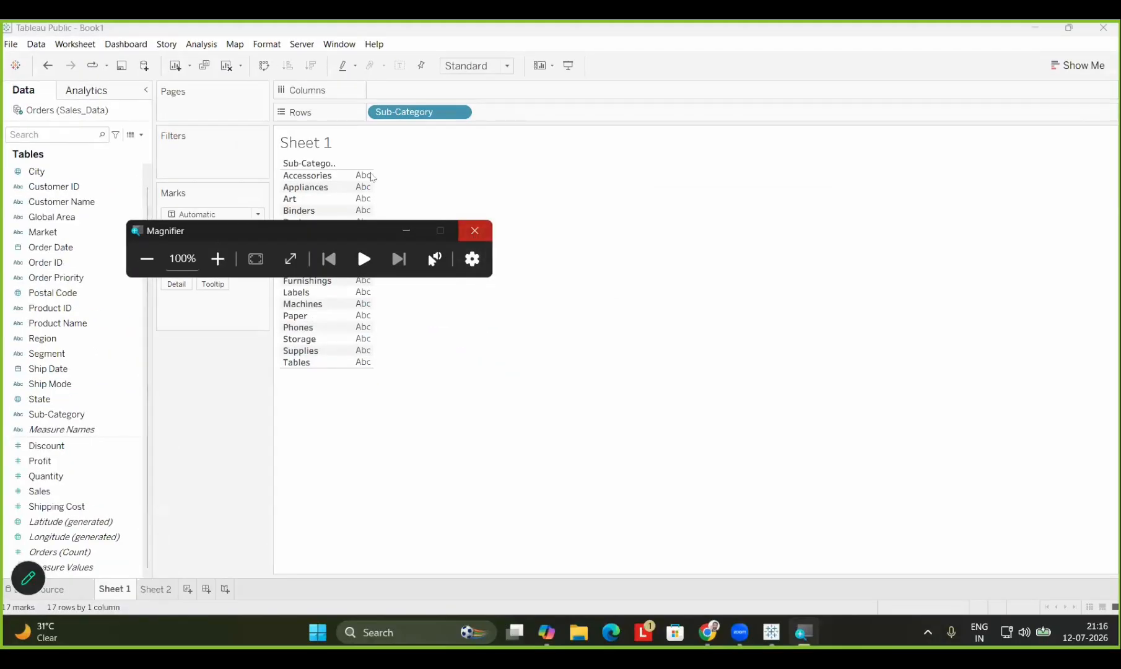
pyautogui.click(201, 44)
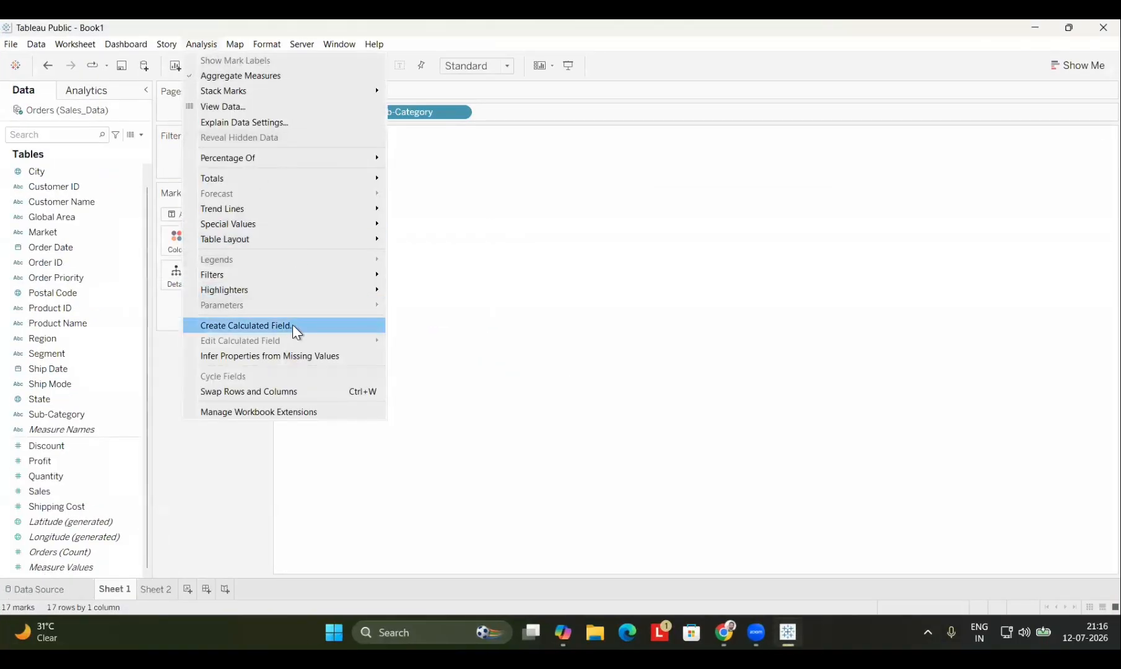
pyautogui.click(470, 318)
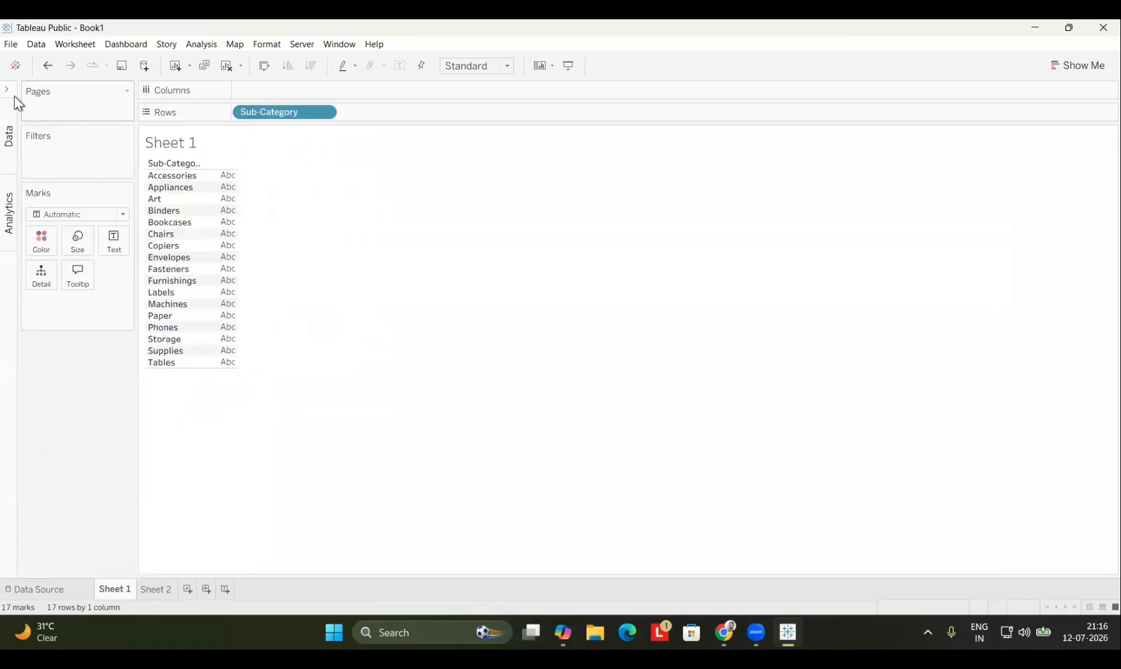
pyautogui.click(18, 102)
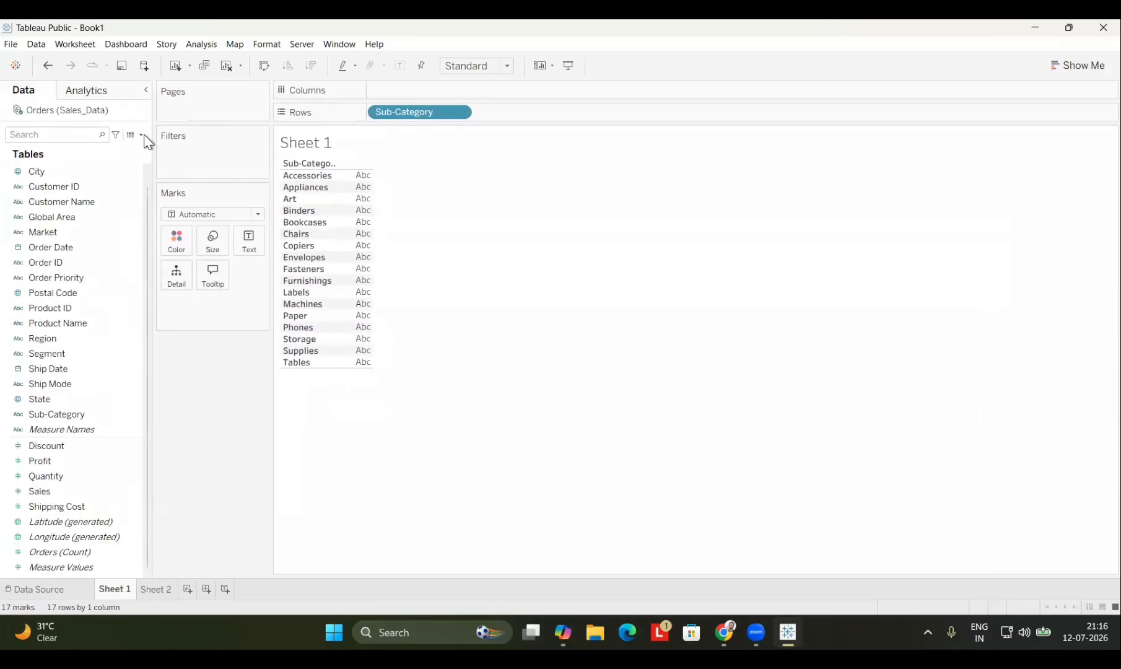
pyautogui.click(71, 94)
pyautogui.click(25, 91)
pyautogui.click(142, 135)
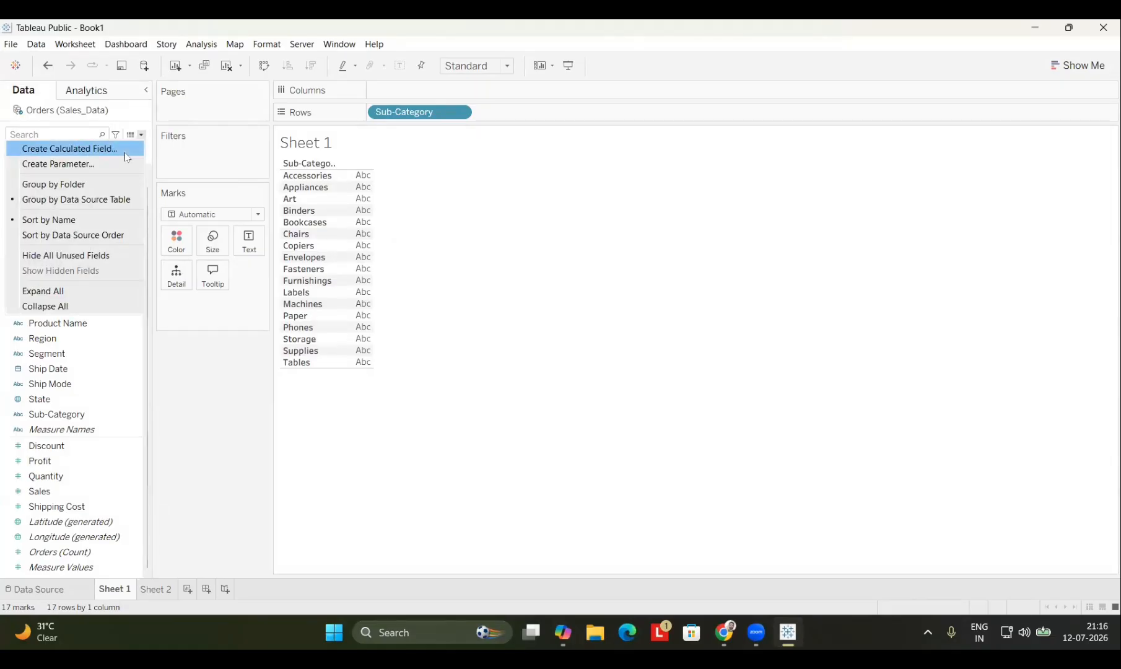
pyautogui.click(93, 149)
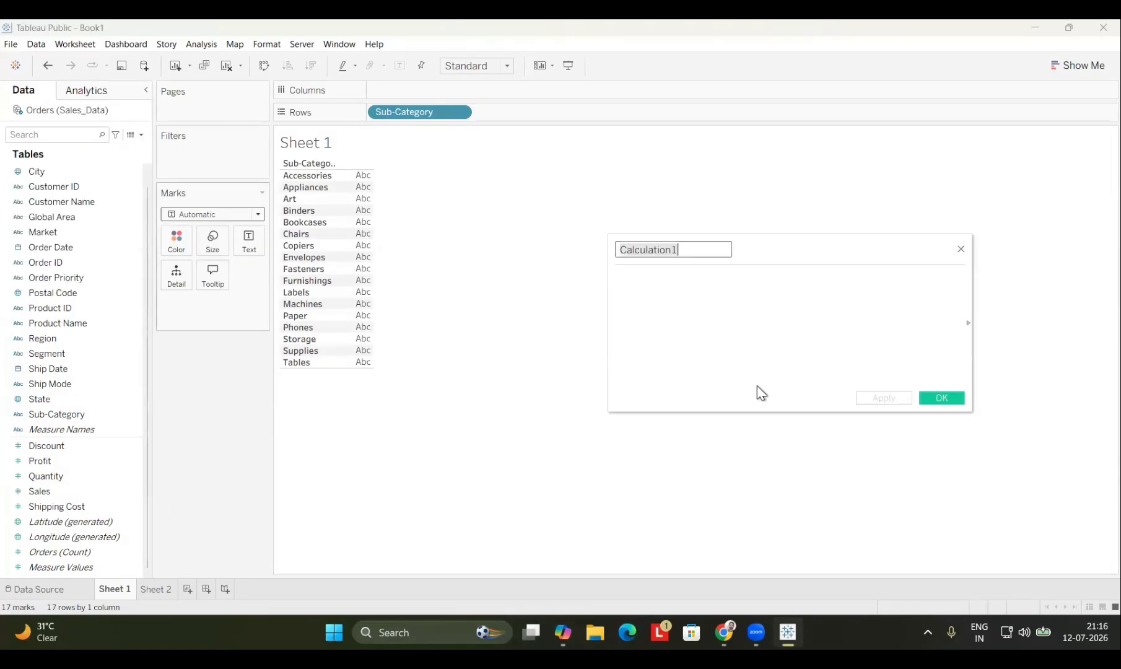
pyautogui.click(961, 249)
# Step: Start a new calculated field on Sheet 1 and name it "Average of Sales"
pyautogui.click(201, 44)
pyautogui.click(270, 323)
pyautogui.moveTo(843, 240); pyautogui.dragTo(713, 256)
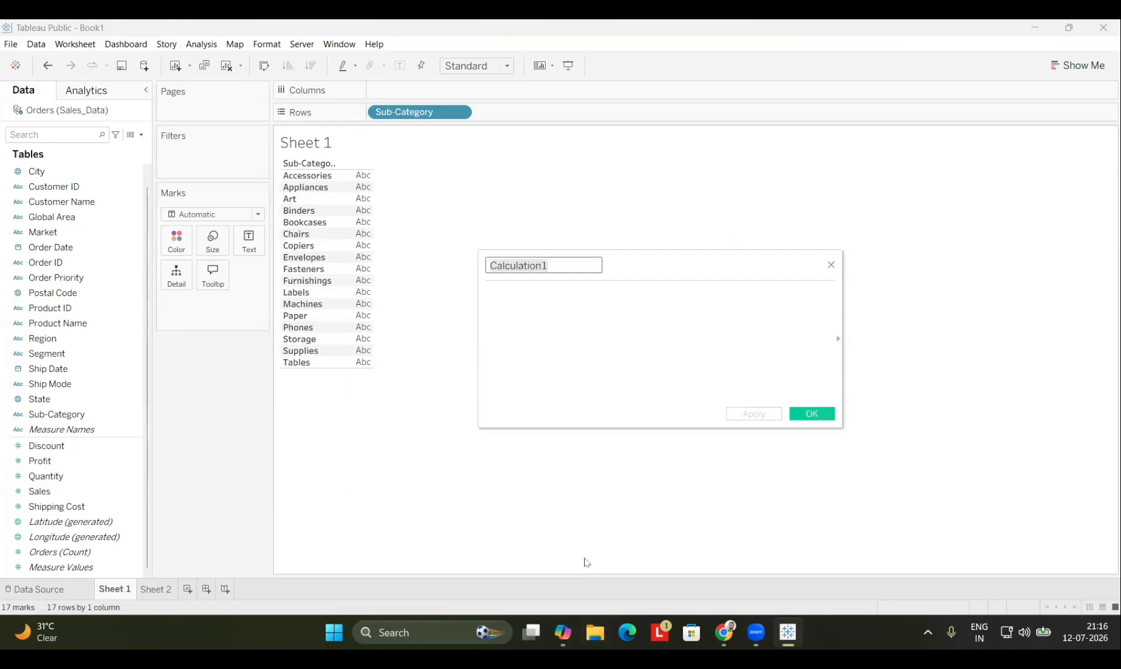
pyautogui.press('BackSpace')
pyautogui.write('Average')
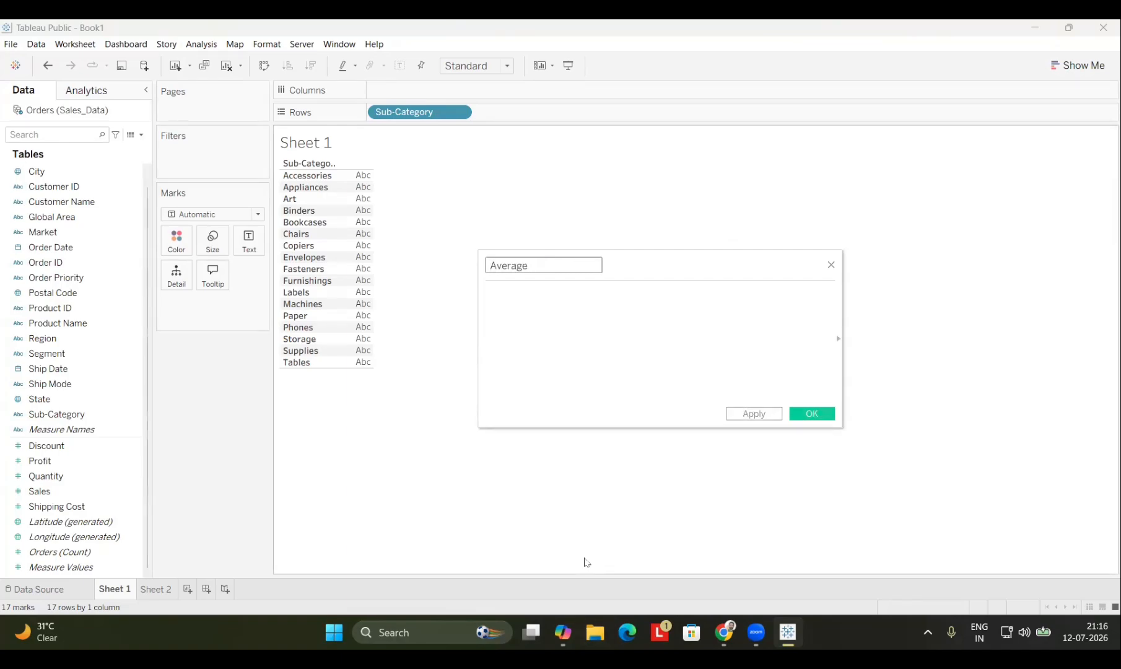
pyautogui.write(' of Sales')
# Step: Switch to Chrome and open ChatGPT in a new browser window
pyautogui.moveTo(723, 631)
pyautogui.click(644, 588)
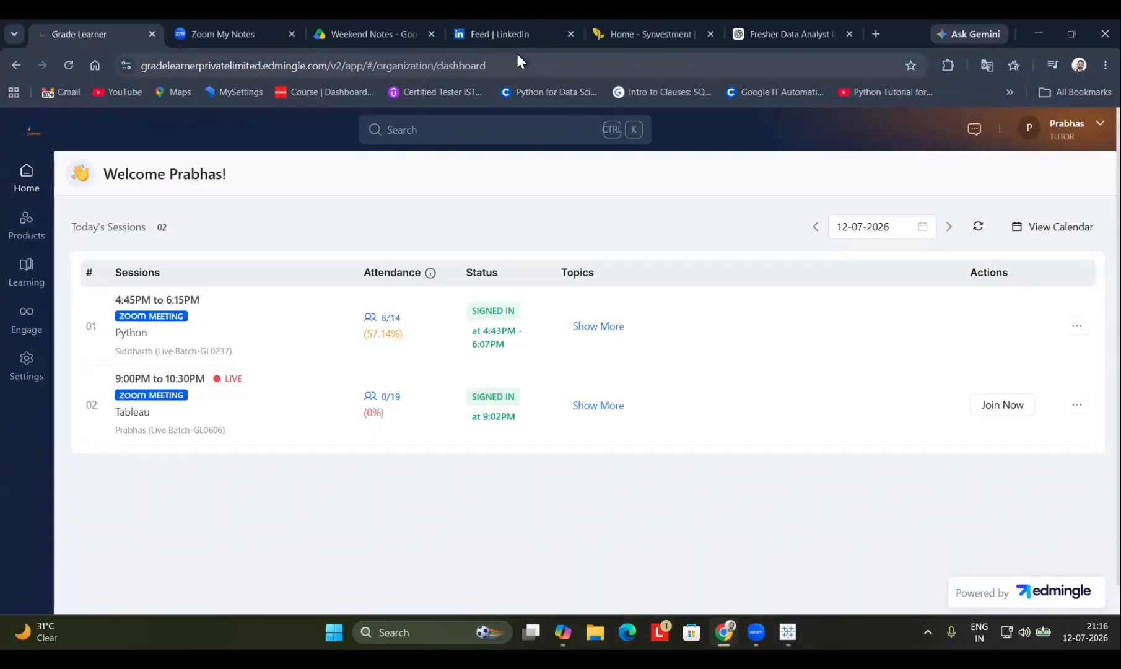
pyautogui.hotkey('ctrl', 'n')
pyautogui.write('chat')
pyautogui.press('Return')
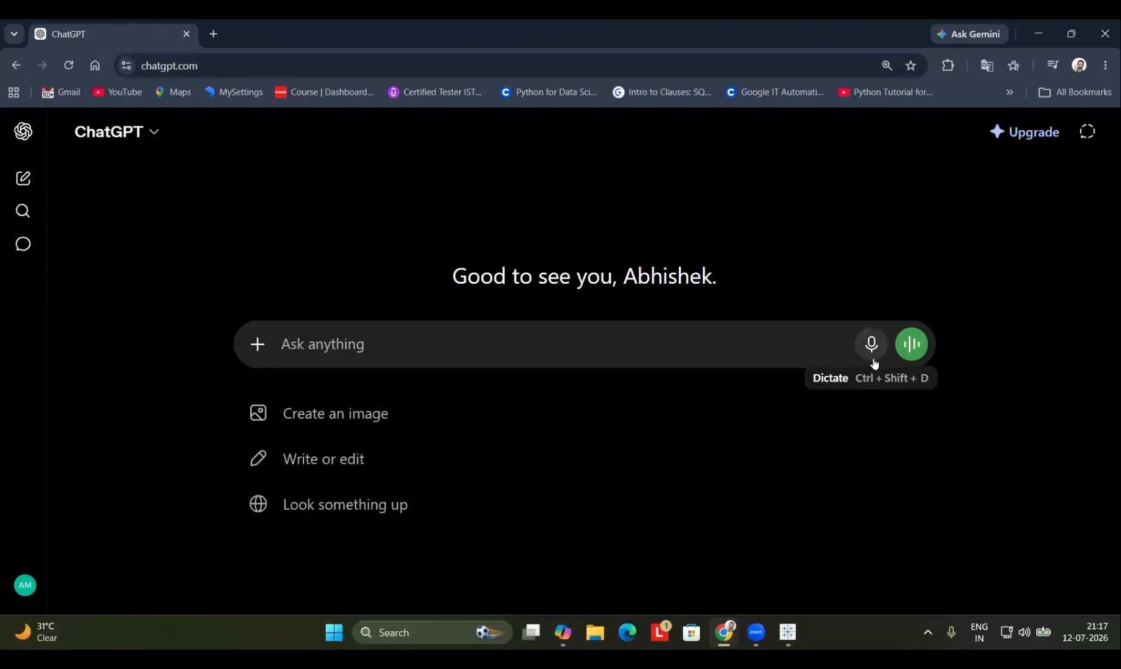
# Step: Ask ChatGPT by dictation whether Tableau has a shortcut key to open a calculated field, and read its reply
pyautogui.click(873, 360)
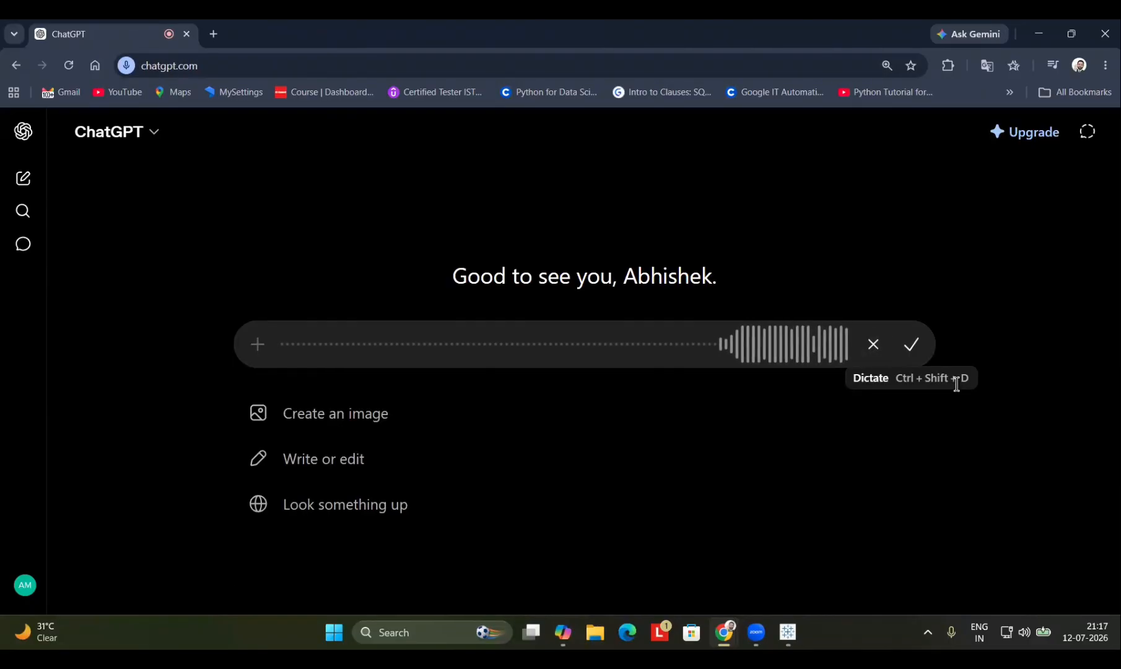
pyautogui.click(914, 347)
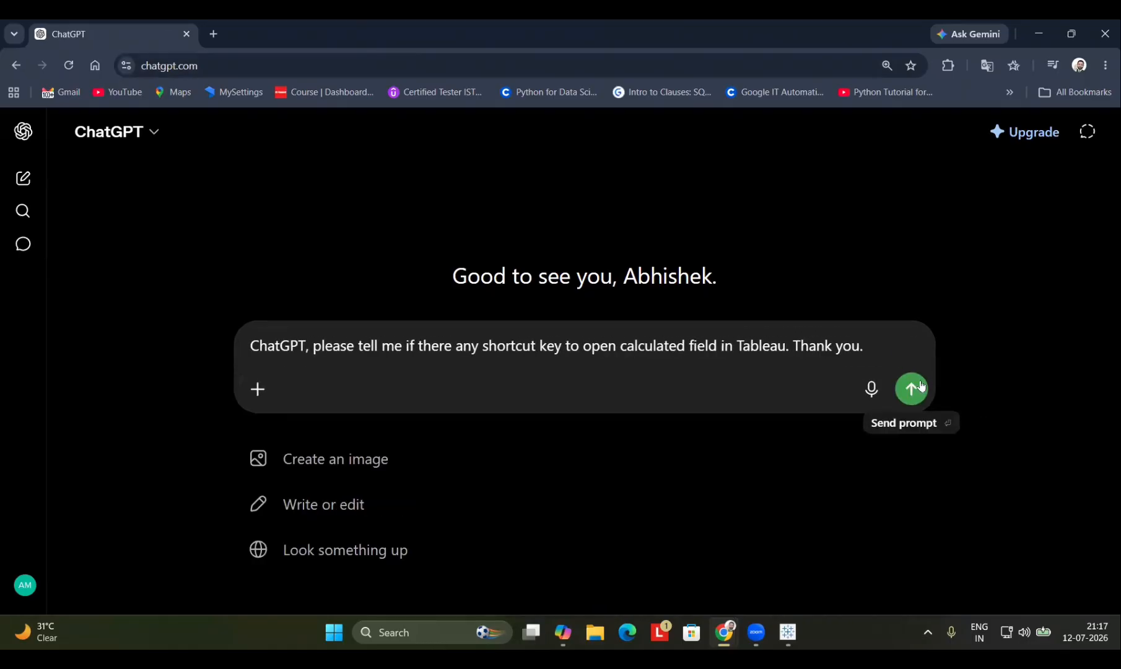
pyautogui.click(923, 384)
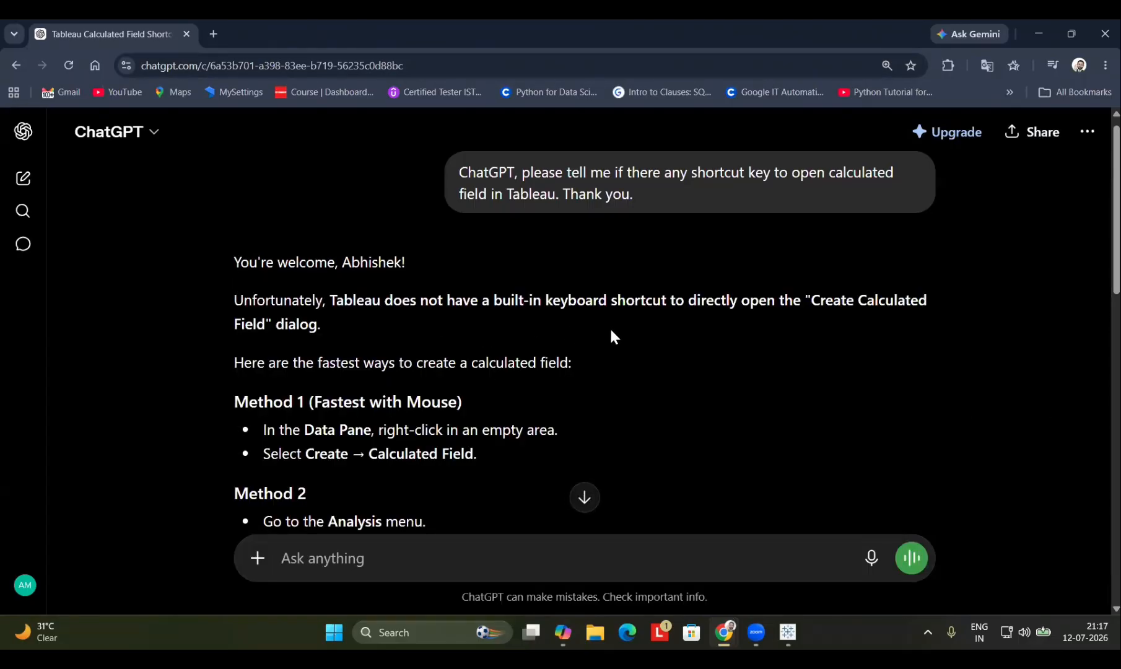
pyautogui.scroll(-2, 872, 352)
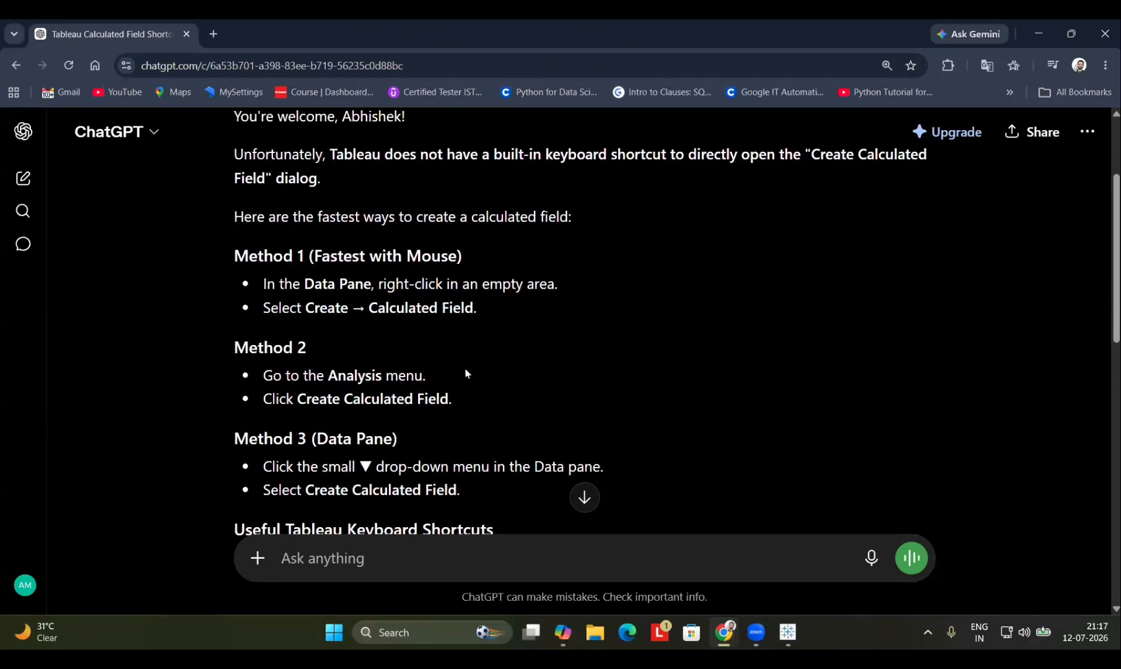
# Step: Read ChatGPT's methods for creating a calculated field and its list of Tableau shortcuts, and return to Tableau
pyautogui.scroll(-1, 563, 379)
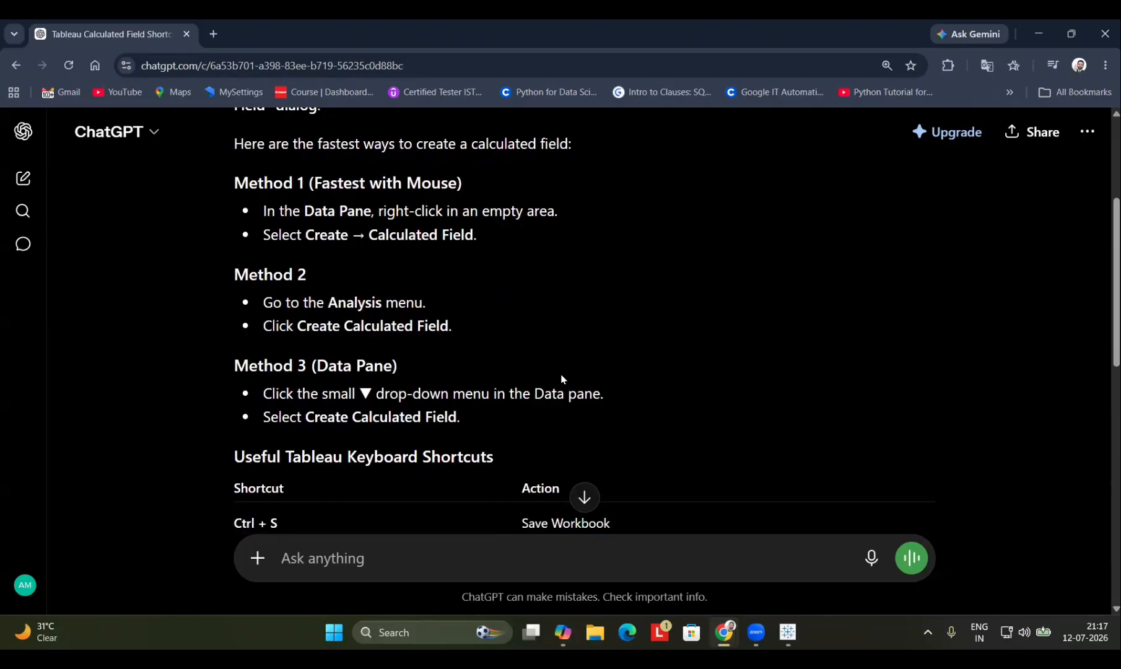
pyautogui.scroll(-5, 675, 383)
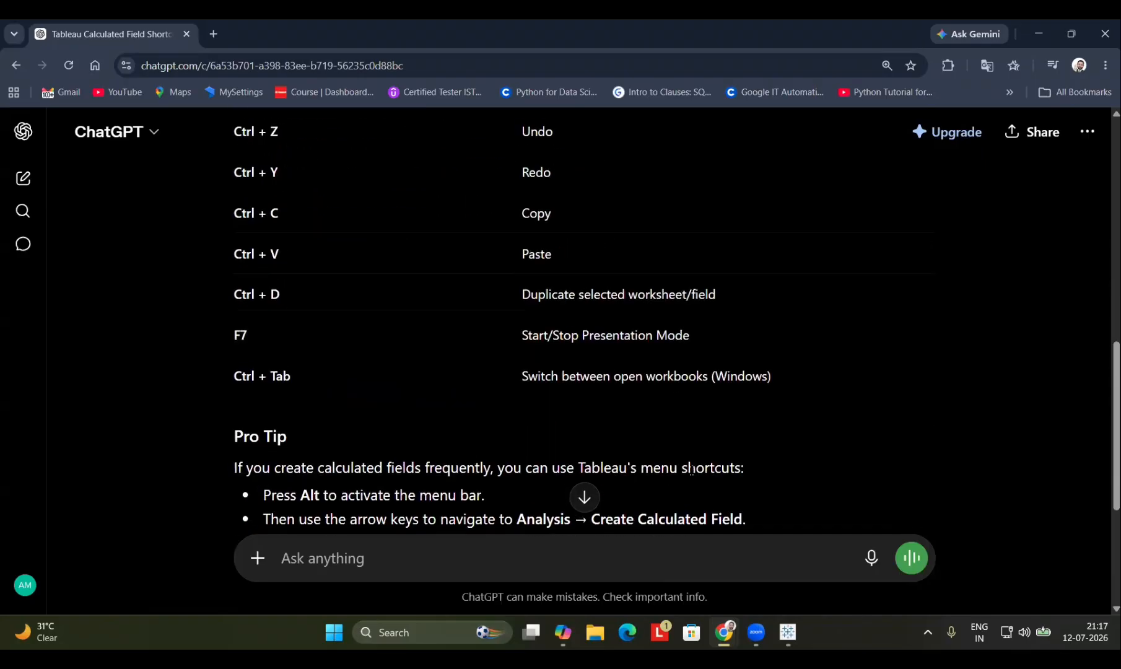
pyautogui.scroll(5, 739, 445)
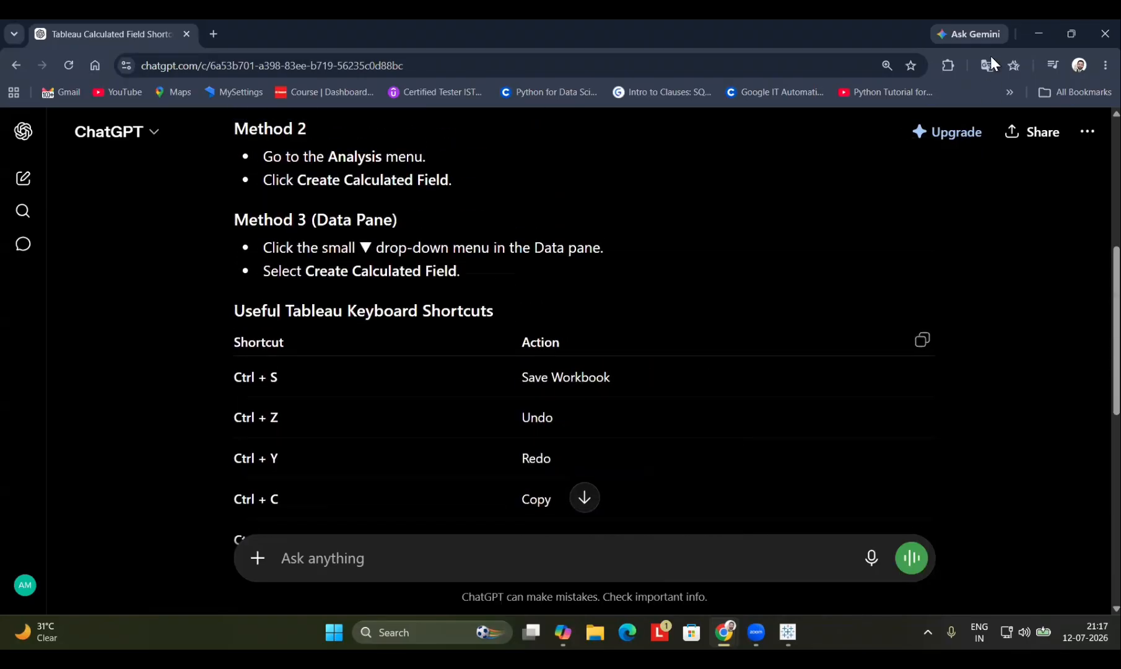
pyautogui.click(1028, 36)
pyautogui.click(1040, 32)
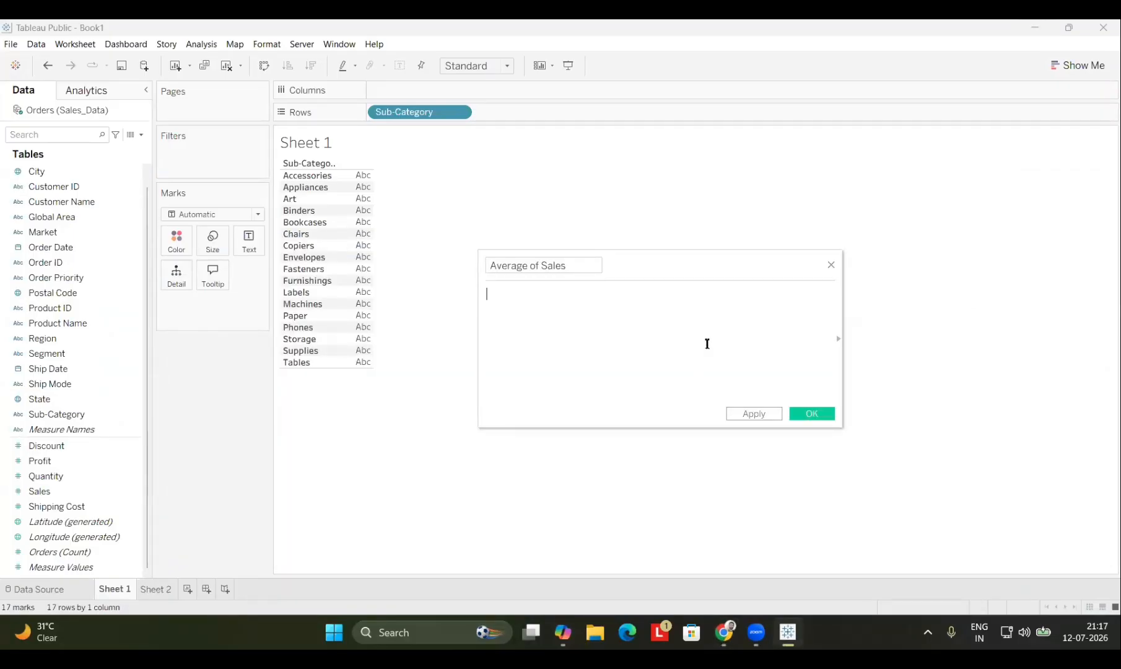
# Step: Enter the formula AVG([Sales]) for the Average of Sales calculated field, apply it and save the field
pyautogui.write('av')
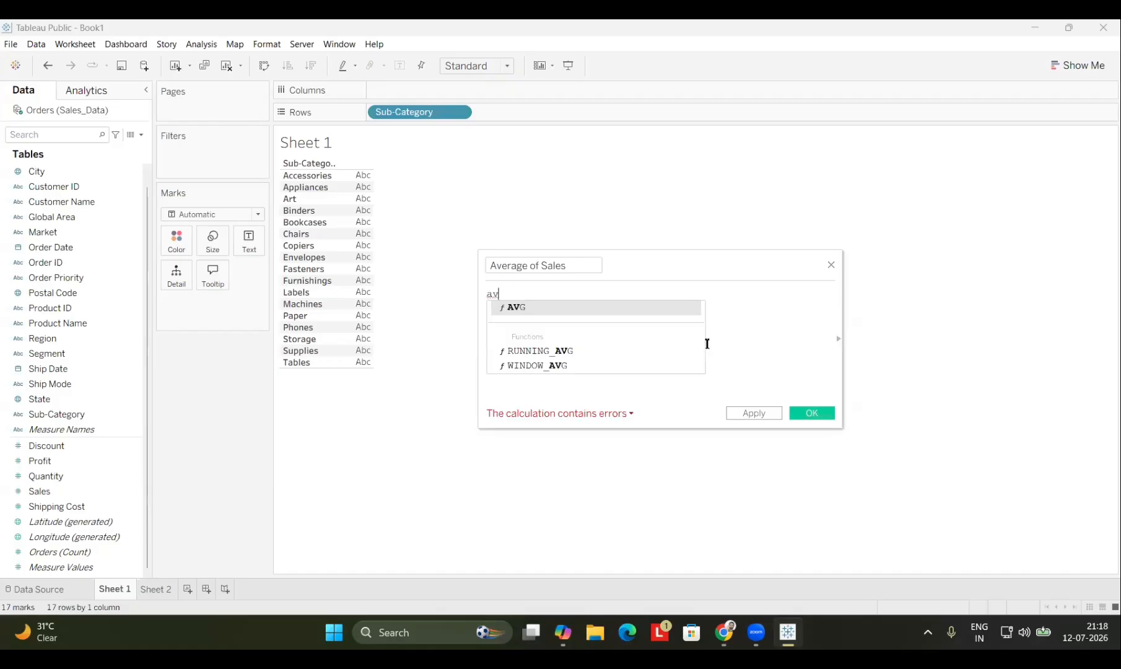
pyautogui.click(609, 313)
pyautogui.hotkey('ctrl', 'a')
pyautogui.press('BackSpace')
pyautogui.write('av')
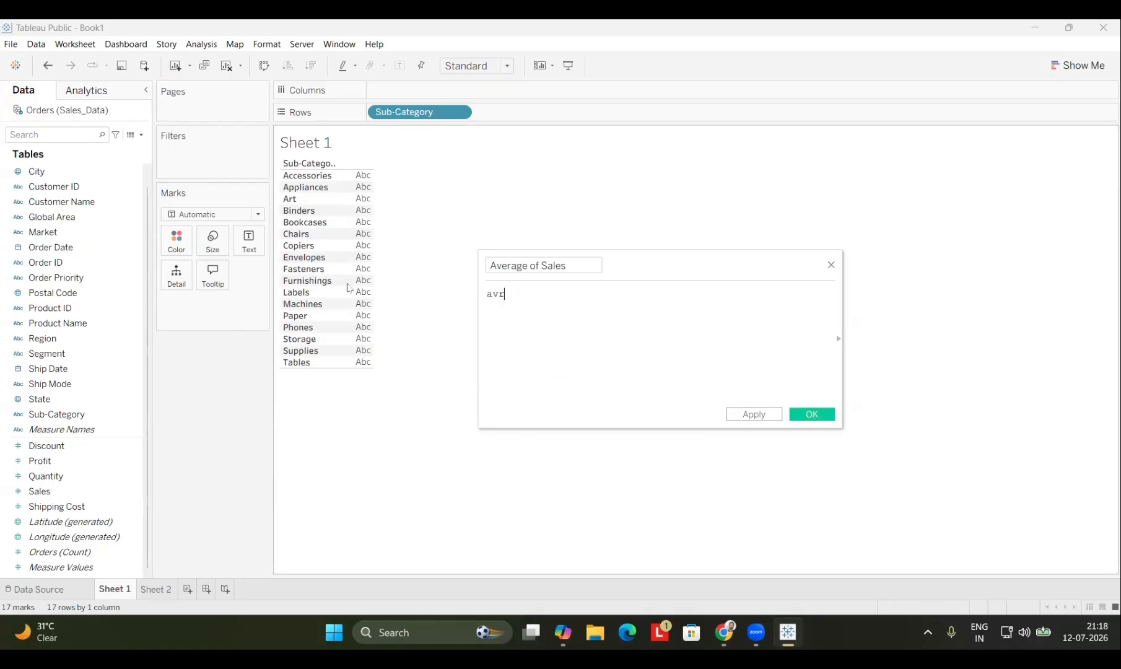
pyautogui.press('Return')
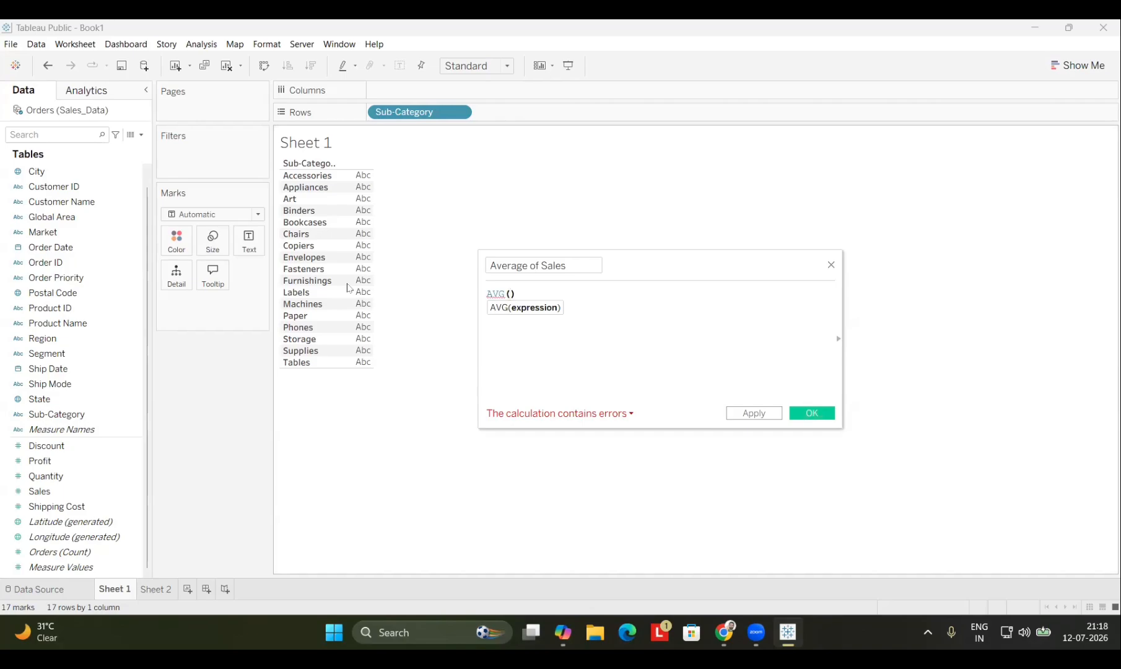
pyautogui.write('sal')
pyautogui.press('Return')
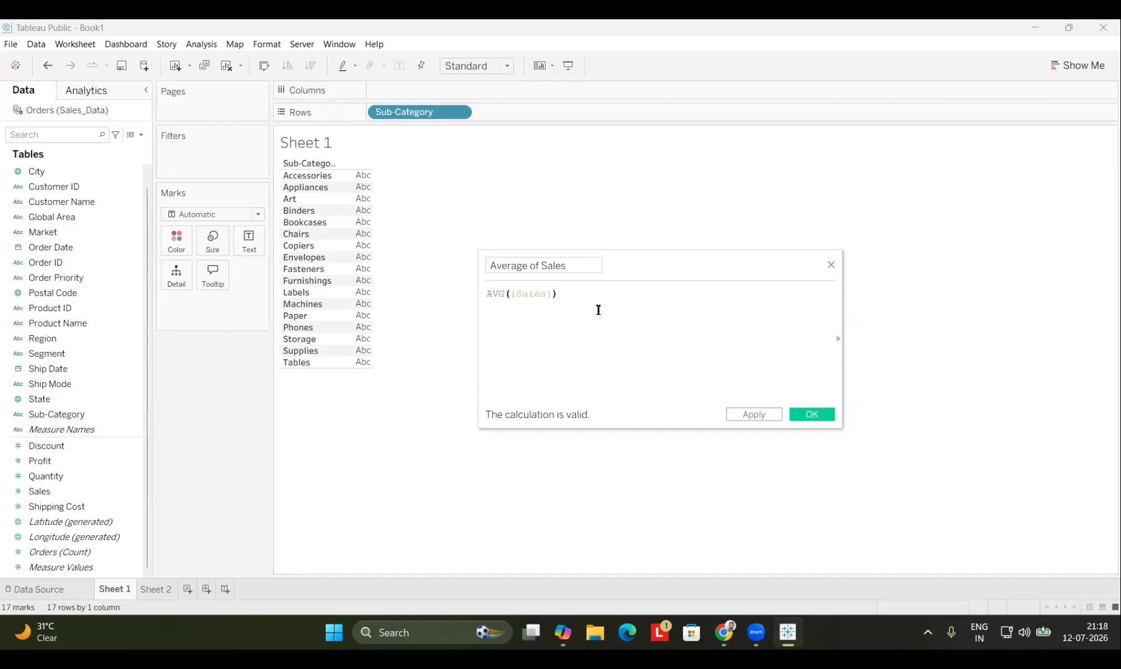
pyautogui.press('BackSpace')
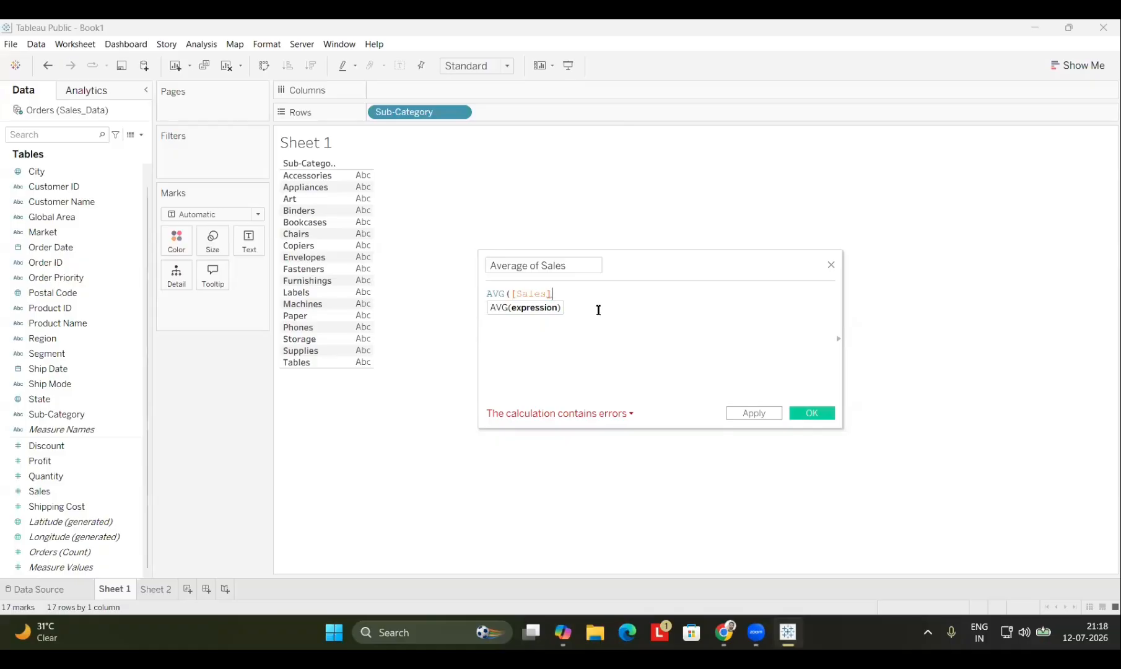
pyautogui.write(')')
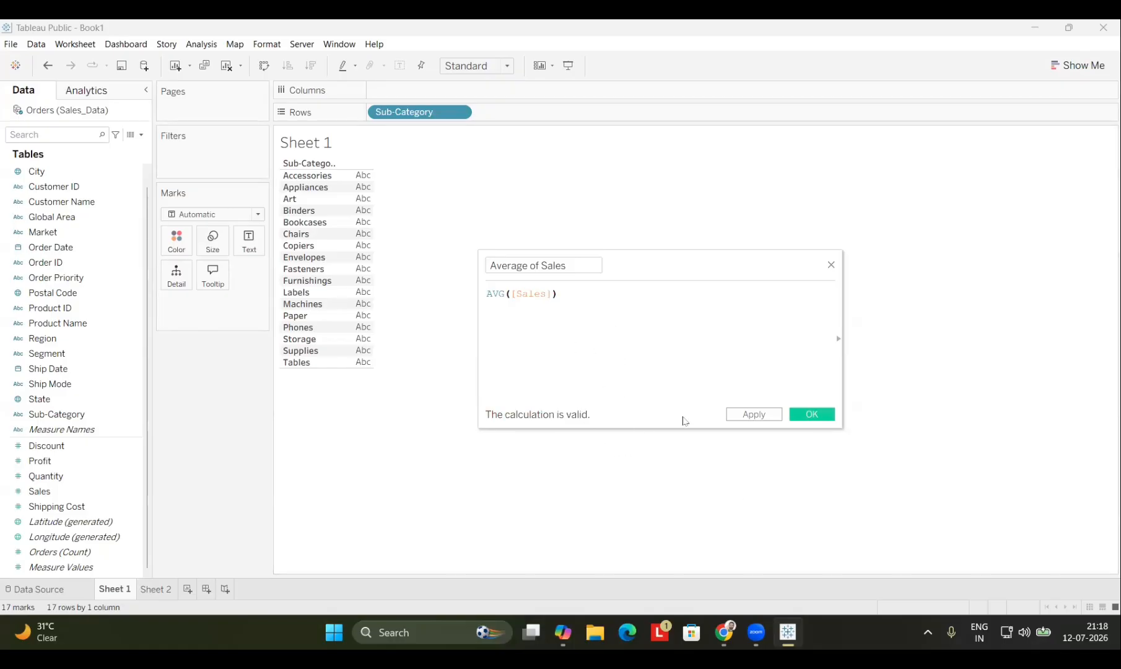
pyautogui.click(755, 413)
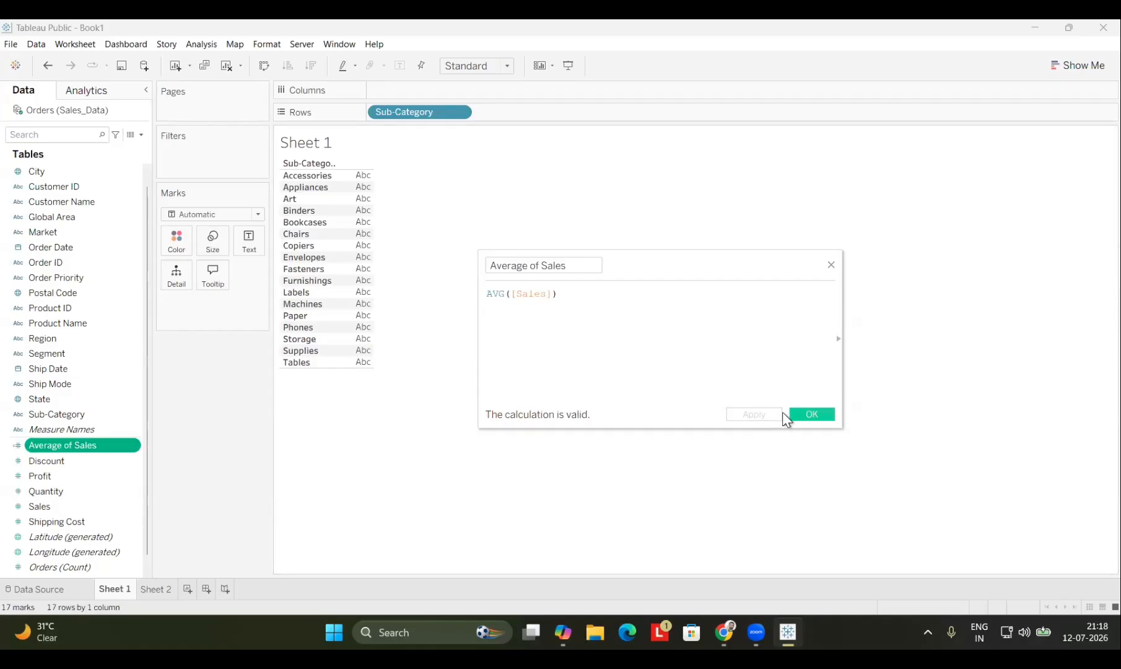
pyautogui.click(812, 414)
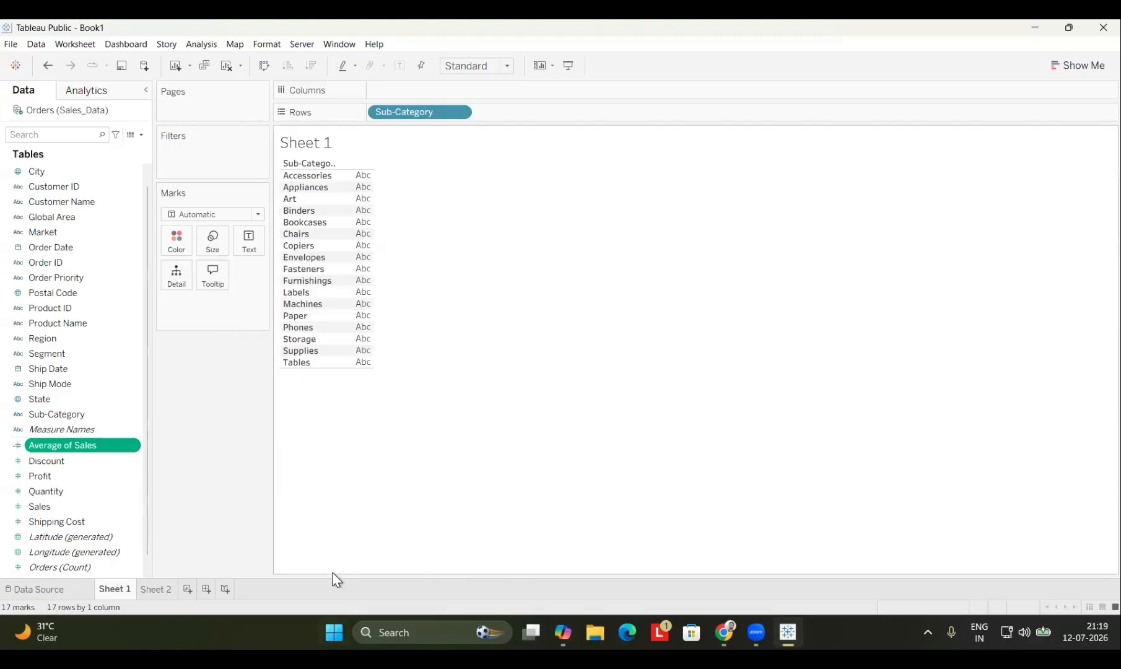
# Step: Open Windows Magnifier and enlarge the screen around the Average of Sales field in the data list
pyautogui.press('super')
pyautogui.write('mag')
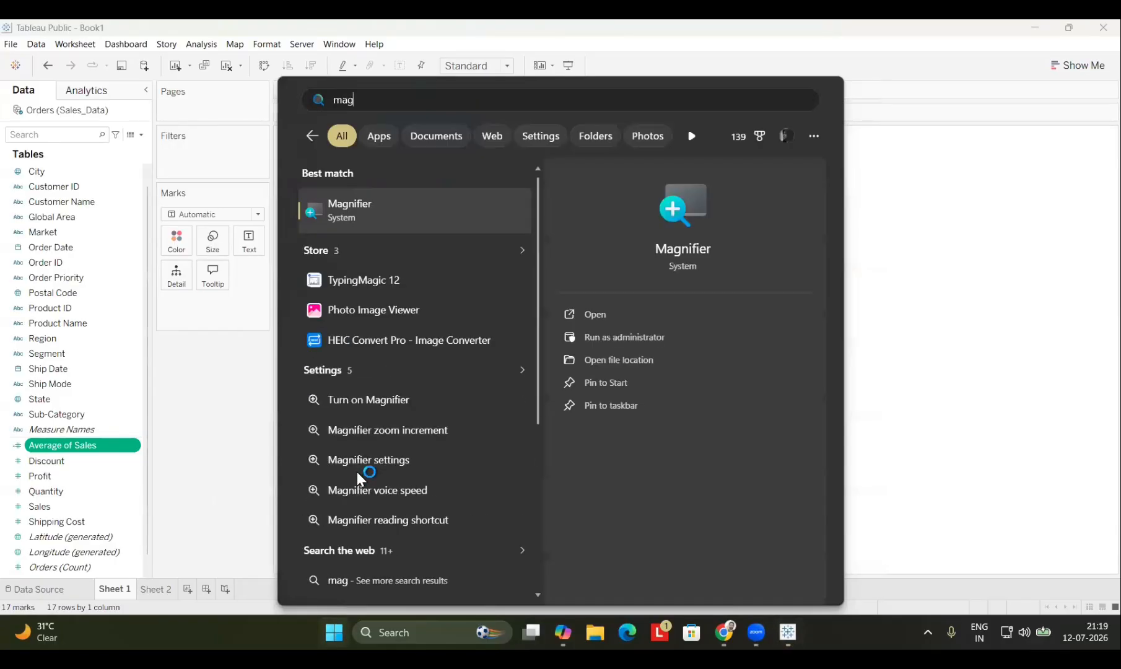
pyautogui.press('Return')
pyautogui.click(220, 258)
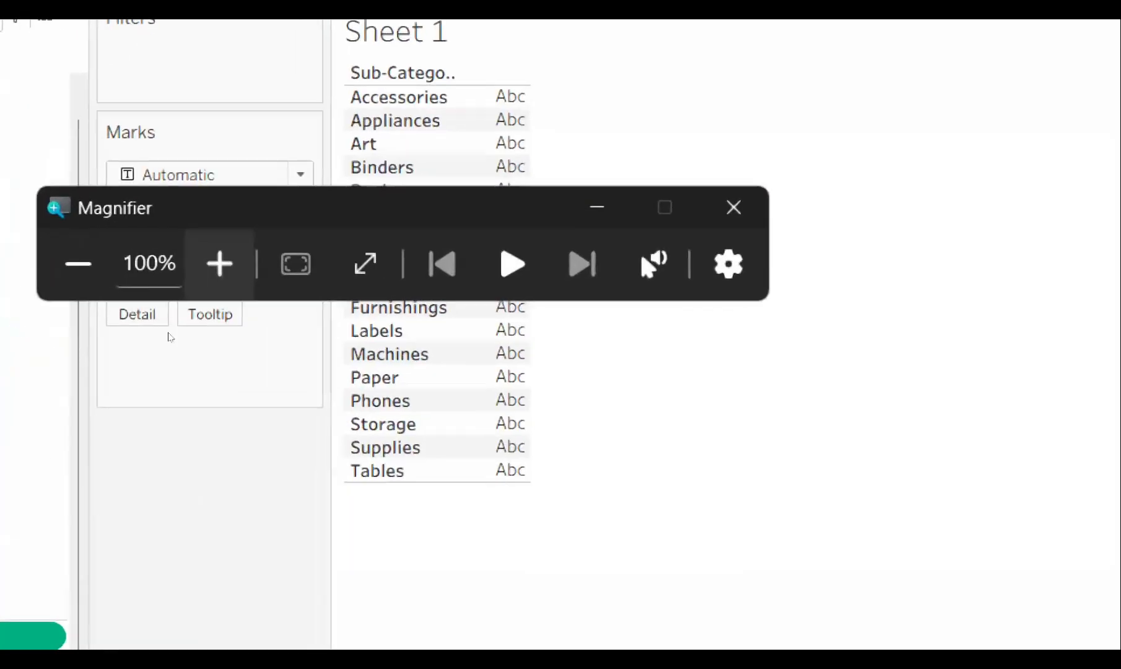
pyautogui.click(220, 258)
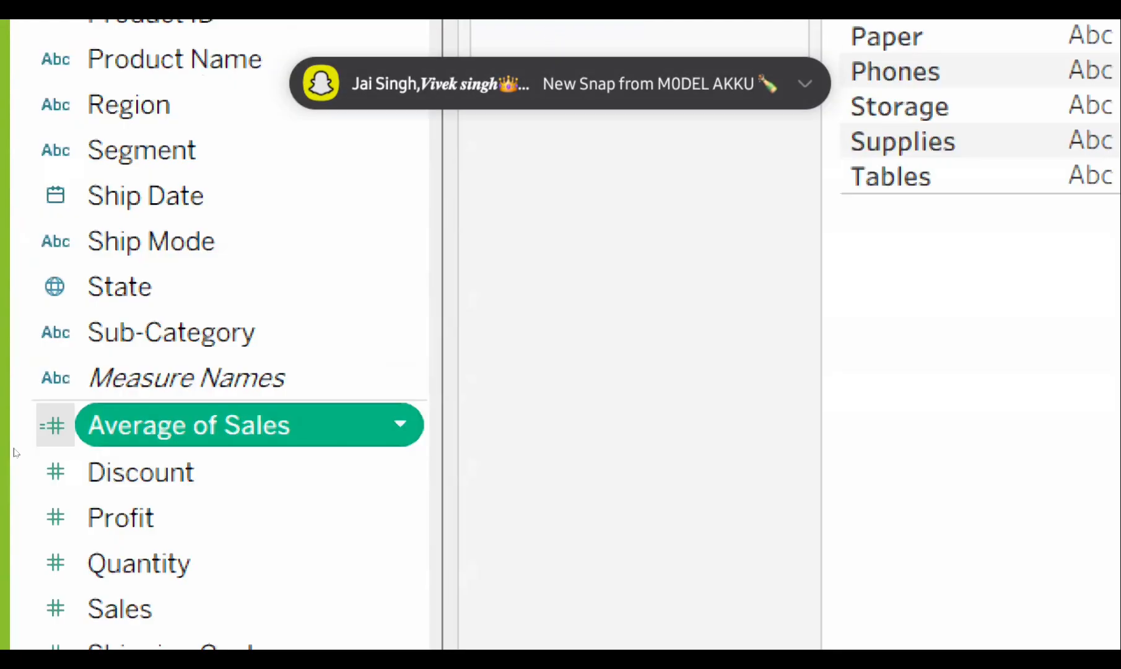
# Step: Describe the Average of Sales field, reset Magnifier to 100% and close it, load the field's domain and close the description
pyautogui.rightClick(165, 429)
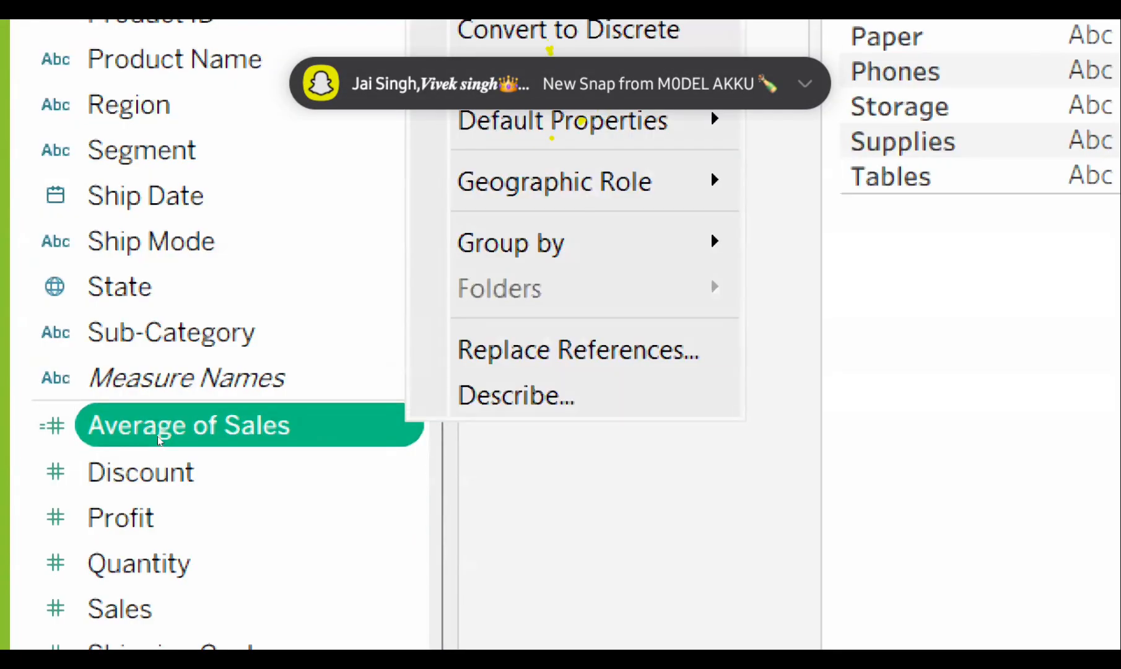
pyautogui.click(358, 498)
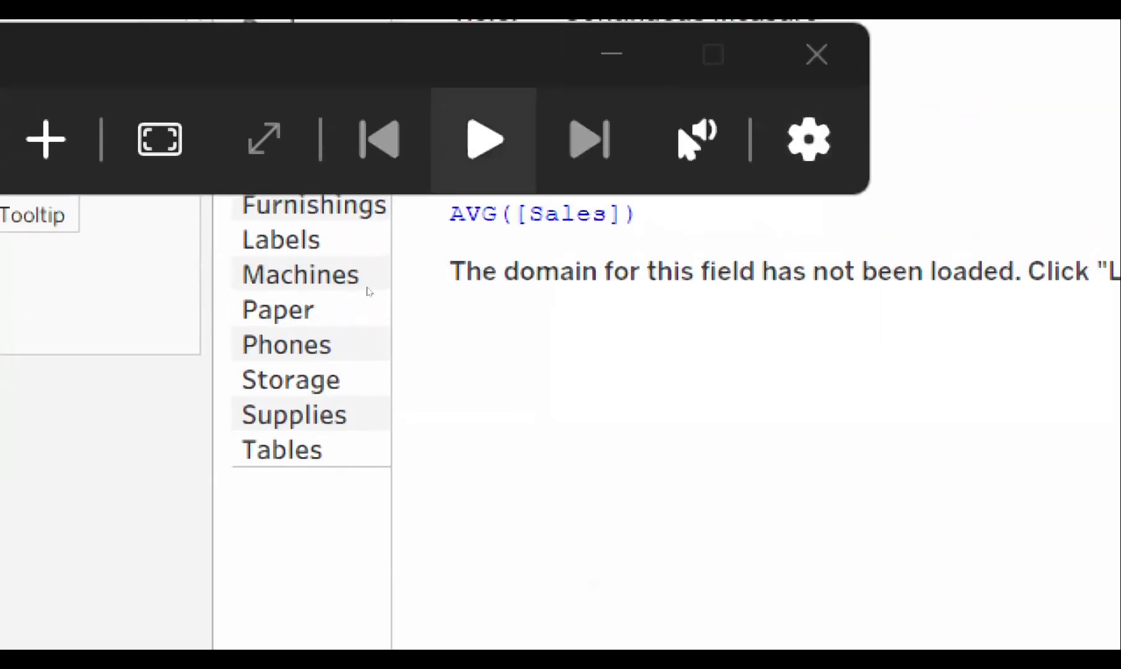
pyautogui.click(121, 139)
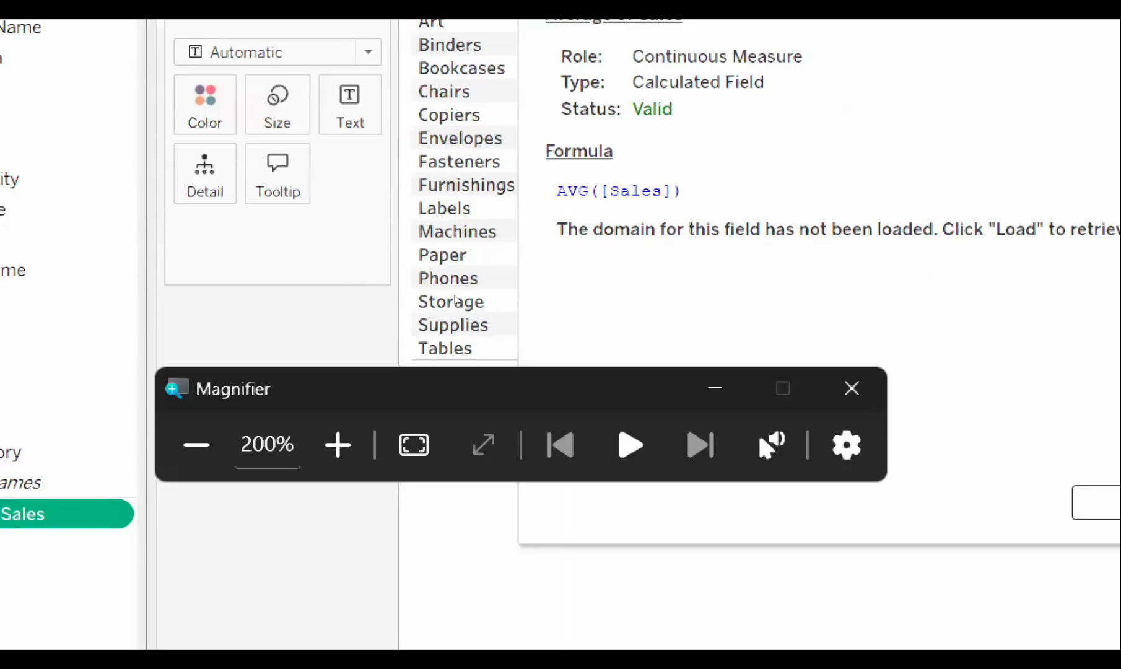
pyautogui.click(196, 443)
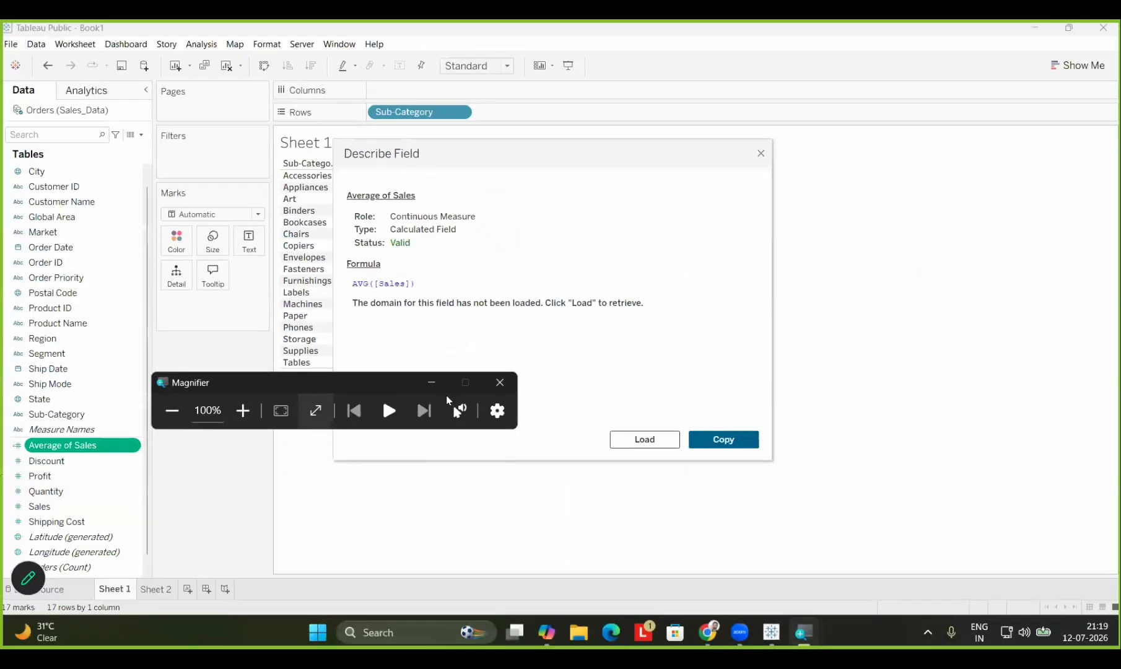
pyautogui.click(492, 384)
pyautogui.click(647, 438)
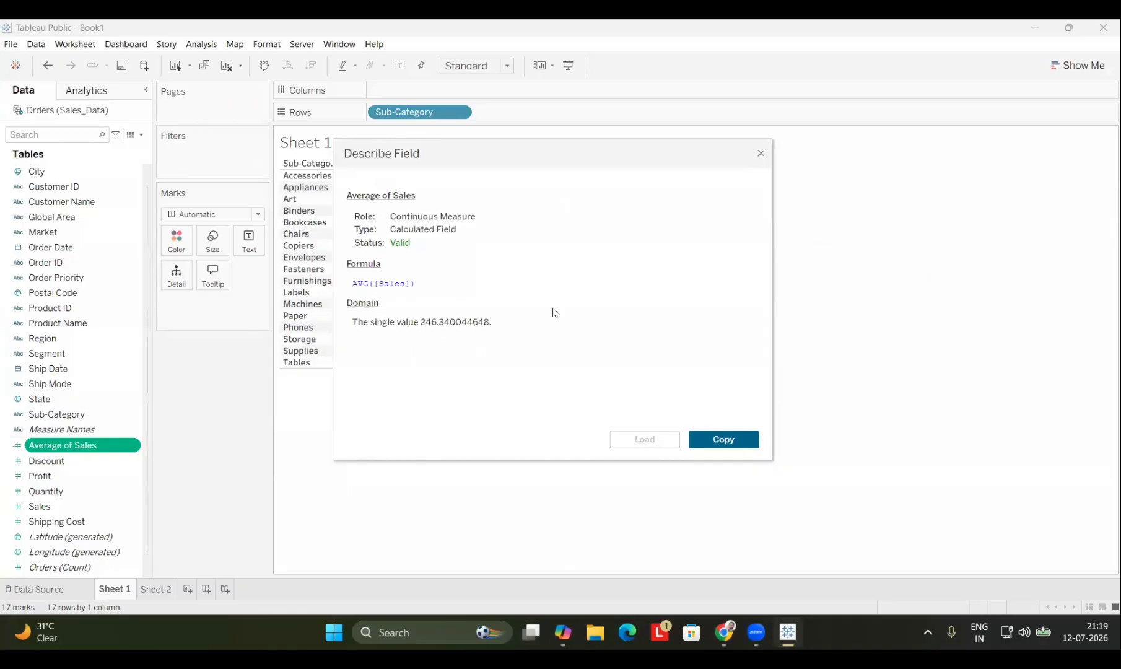
pyautogui.click(759, 155)
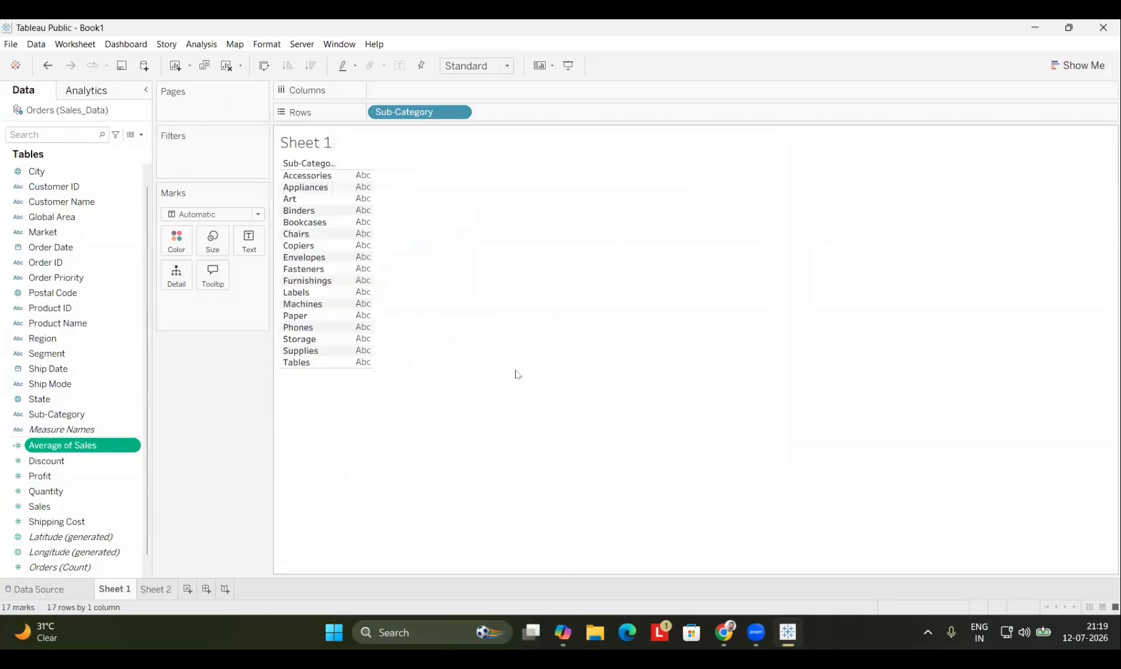
# Step: Add Sales and Average of Sales as value columns to the Sub-Category table on Sheet 1
pyautogui.doubleClick(86, 504)
pyautogui.doubleClick(89, 445)
pyautogui.moveTo(233, 370); pyautogui.dragTo(218, 404)
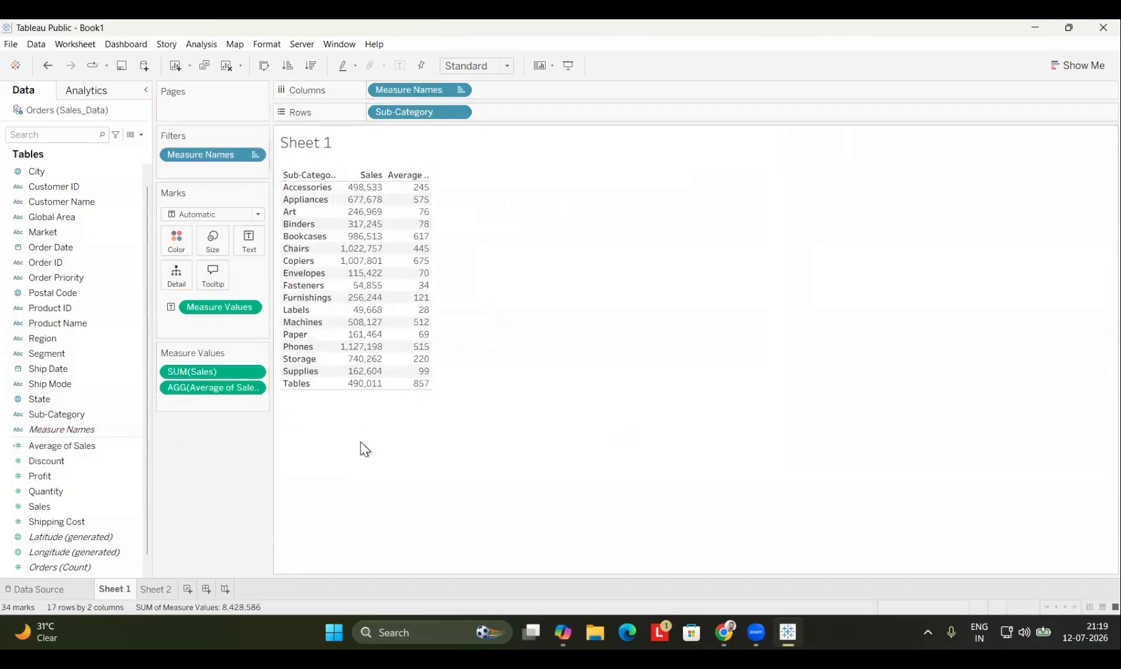
# Step: Add Average of Sales to the Region table on Sheet 2 and widen its value columns
pyautogui.click(156, 588)
pyautogui.doubleClick(87, 446)
pyautogui.moveTo(243, 392); pyautogui.dragTo(242, 405)
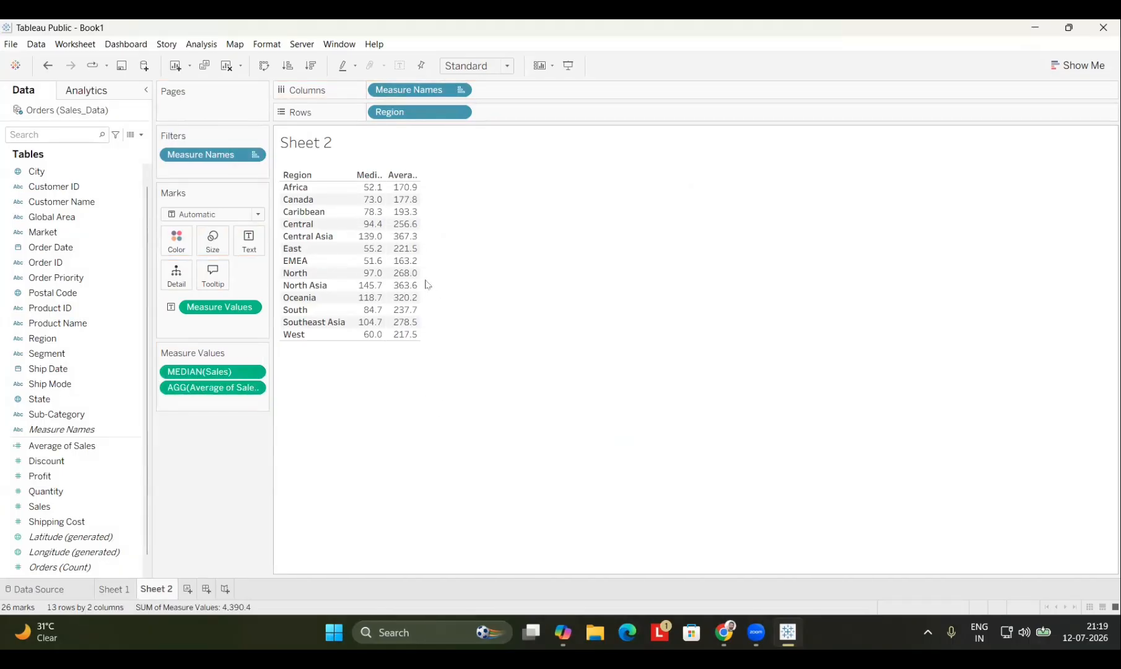
pyautogui.click(409, 285)
pyautogui.click(446, 258)
pyautogui.moveTo(540, 327); pyautogui.dragTo(598, 372)
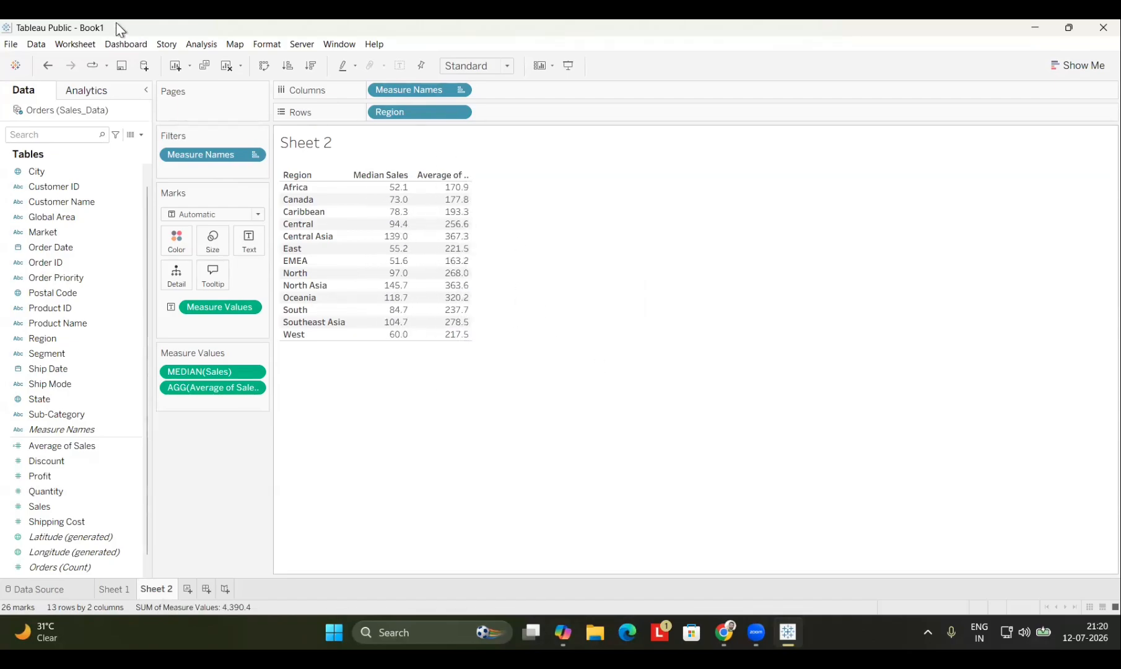
# Step: Start another calculated field on Sheet 1 and name it "Median"
pyautogui.click(208, 44)
pyautogui.click(113, 589)
pyautogui.click(201, 44)
pyautogui.click(311, 326)
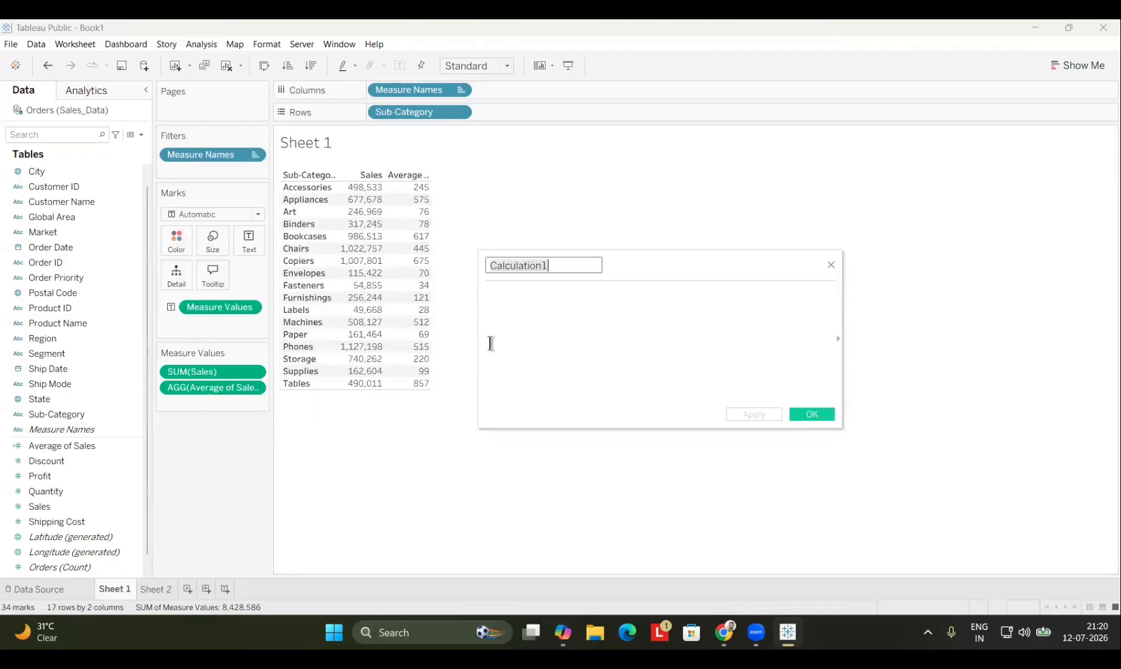
pyautogui.write('Median')
pyautogui.click(711, 375)
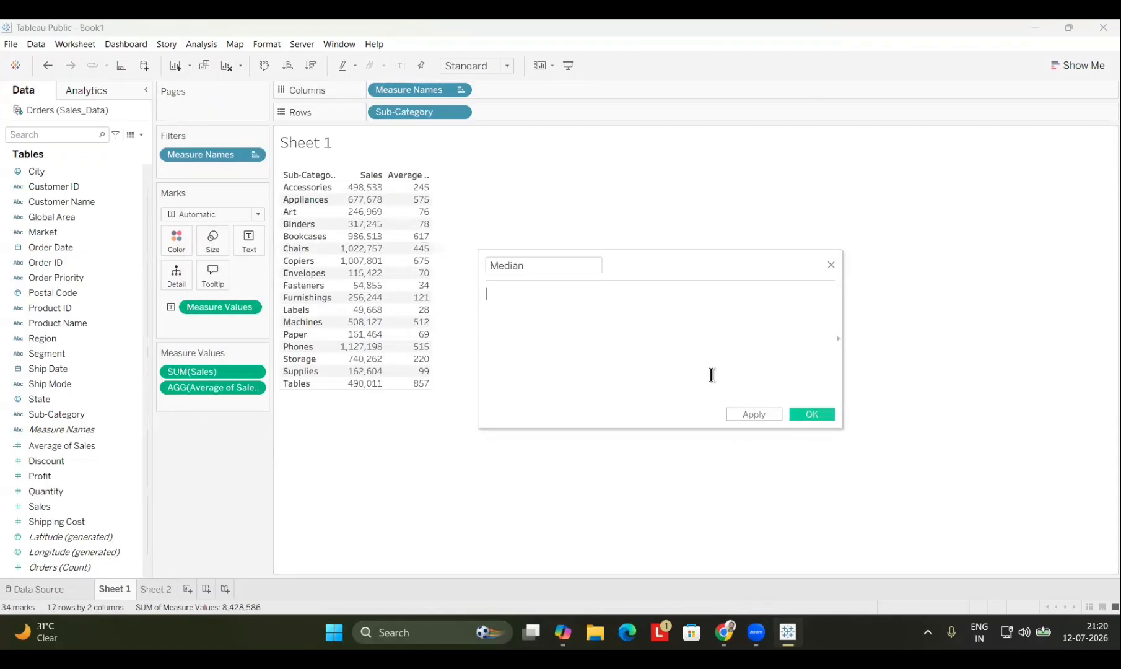
# Step: Enter the formula MEDIAN([Sales]), save the Median field and add it to the Sub-Category table on Sheet 1
pyautogui.write('med')
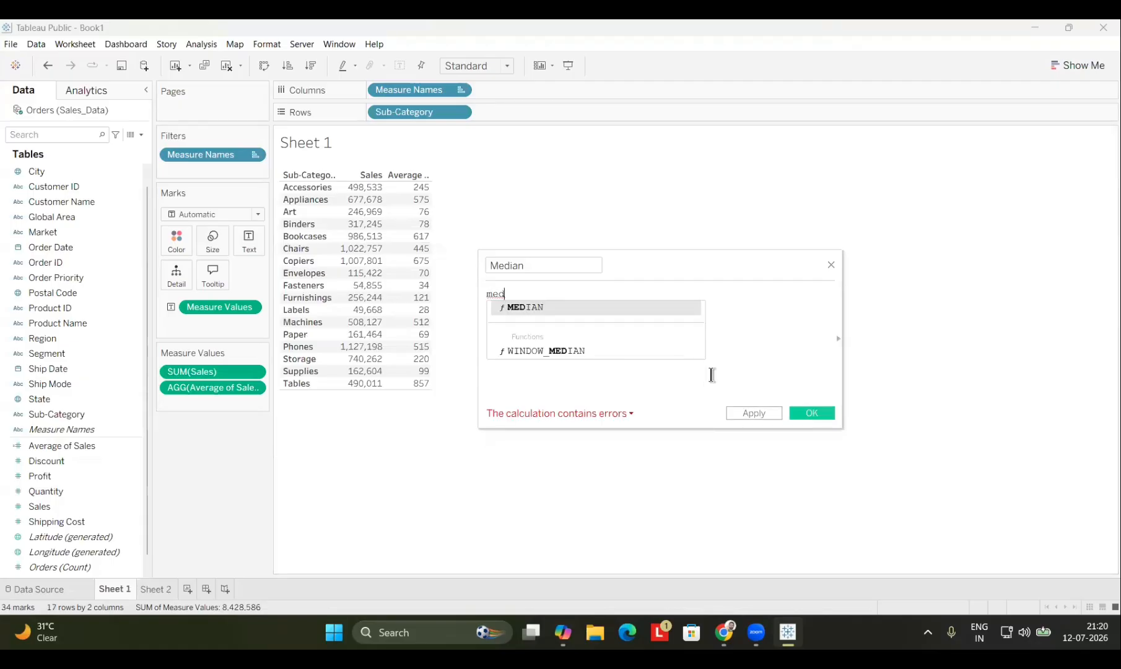
pyautogui.press('Return')
pyautogui.write('sa')
pyautogui.press('BackSpace')
pyautogui.press('BackSpace')
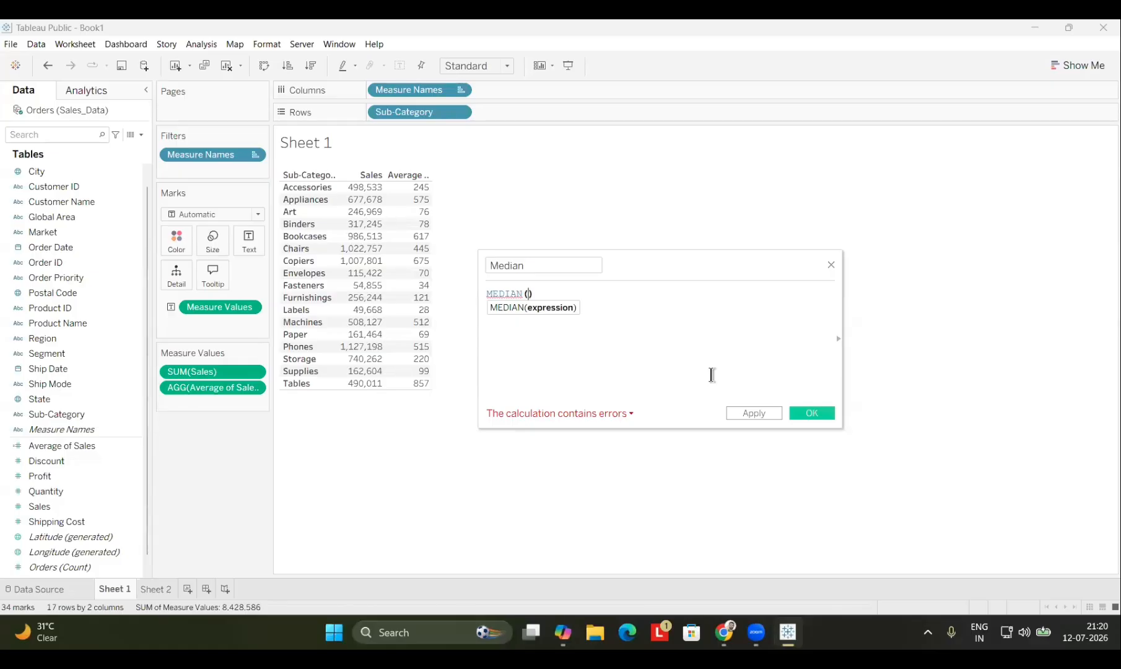
pyautogui.write('sa')
pyautogui.press('Return')
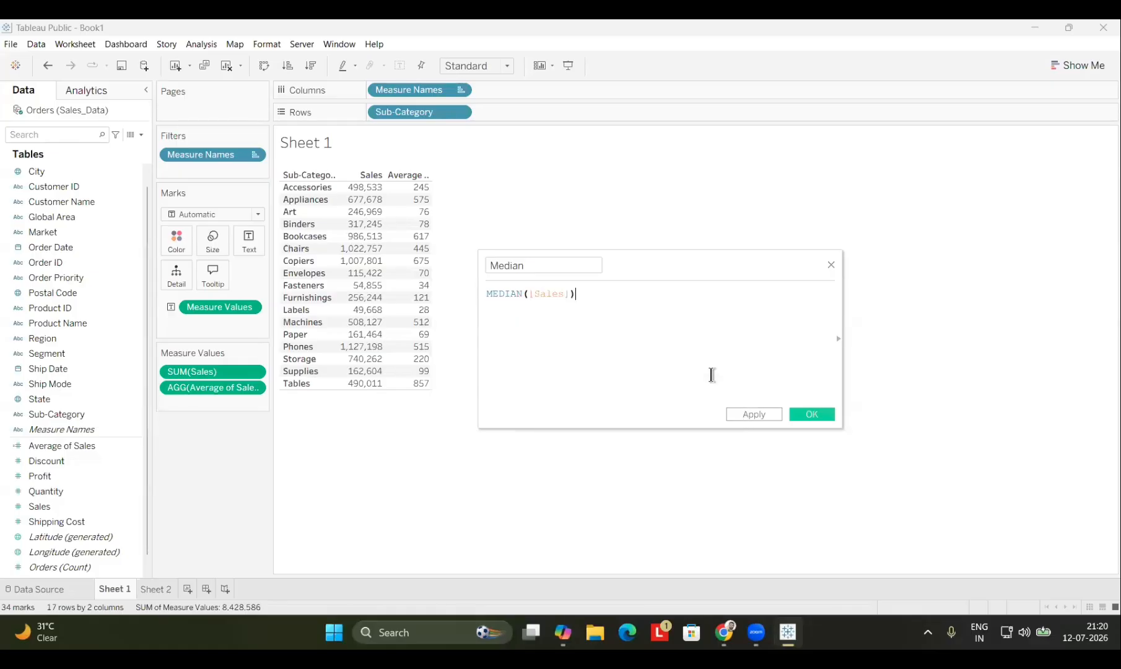
pyautogui.click(762, 416)
pyautogui.click(799, 417)
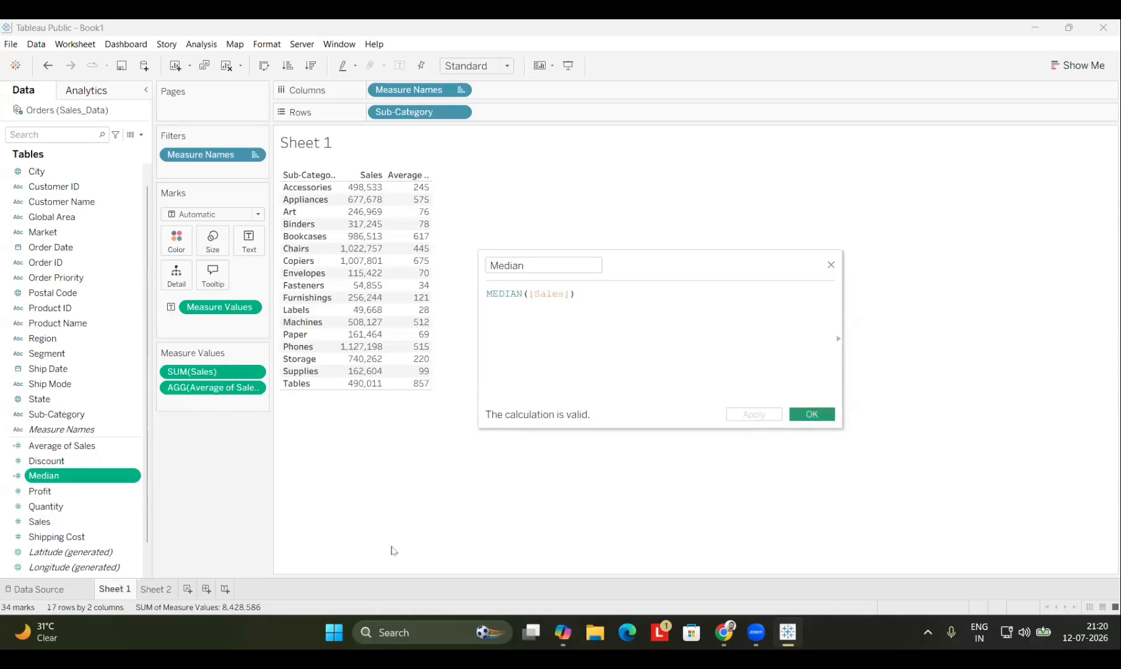
pyautogui.moveTo(87, 477); pyautogui.dragTo(505, 545)
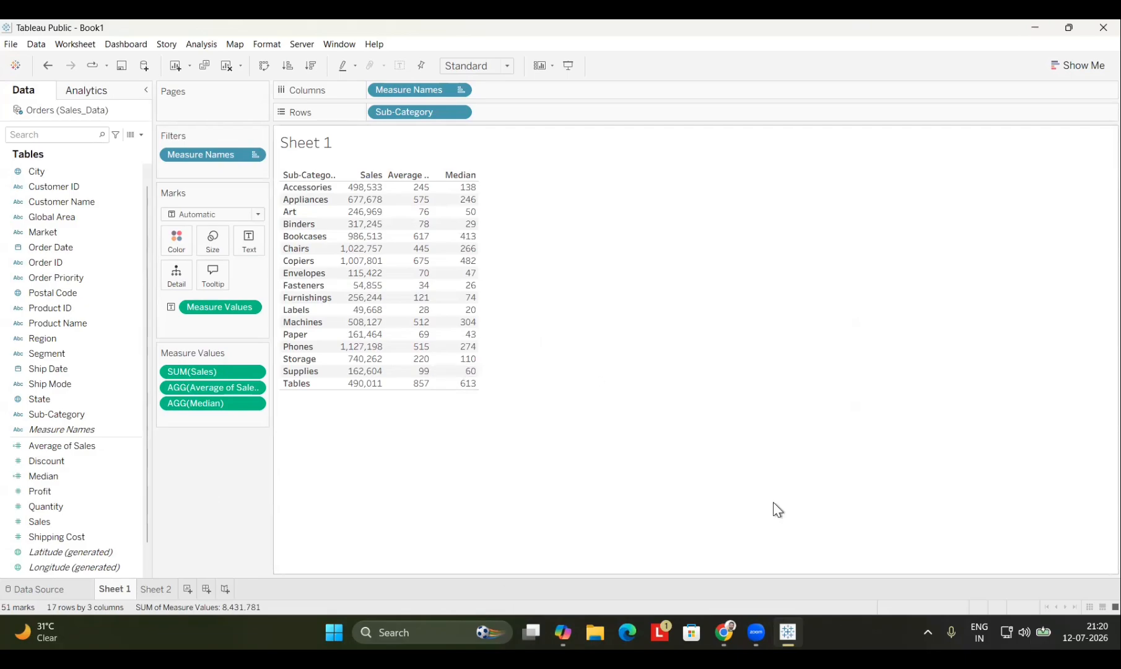
# Step: Create a new worksheet and build a table with Sub-Category as rows and Sales and Profit as values
pyautogui.click(188, 589)
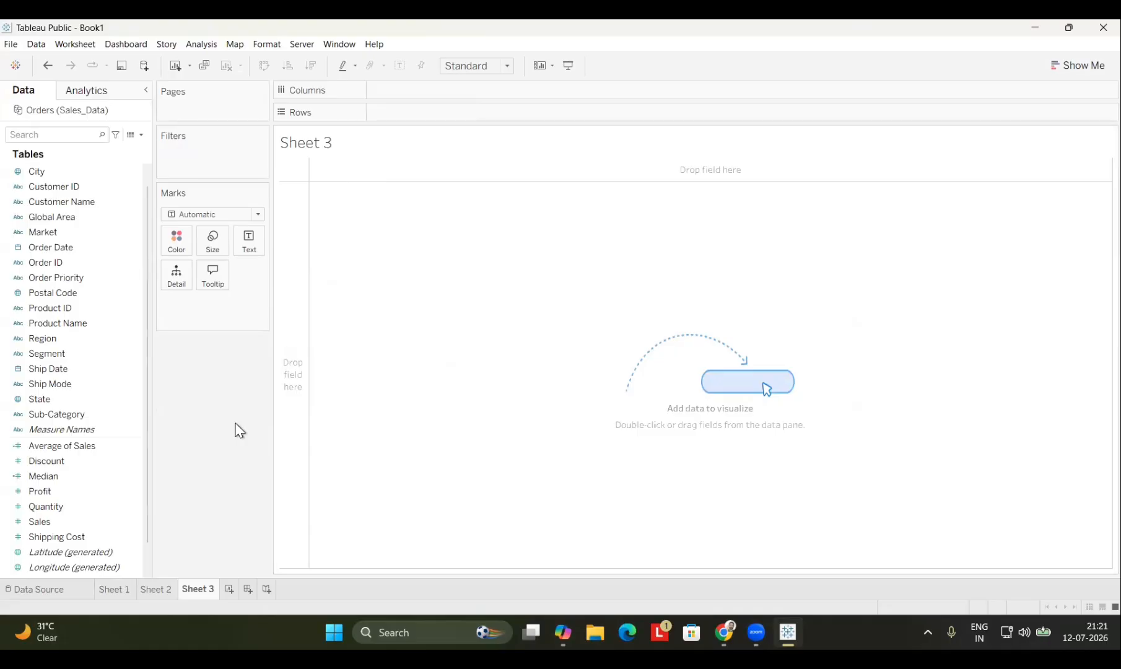
pyautogui.moveTo(56, 414); pyautogui.dragTo(407, 362)
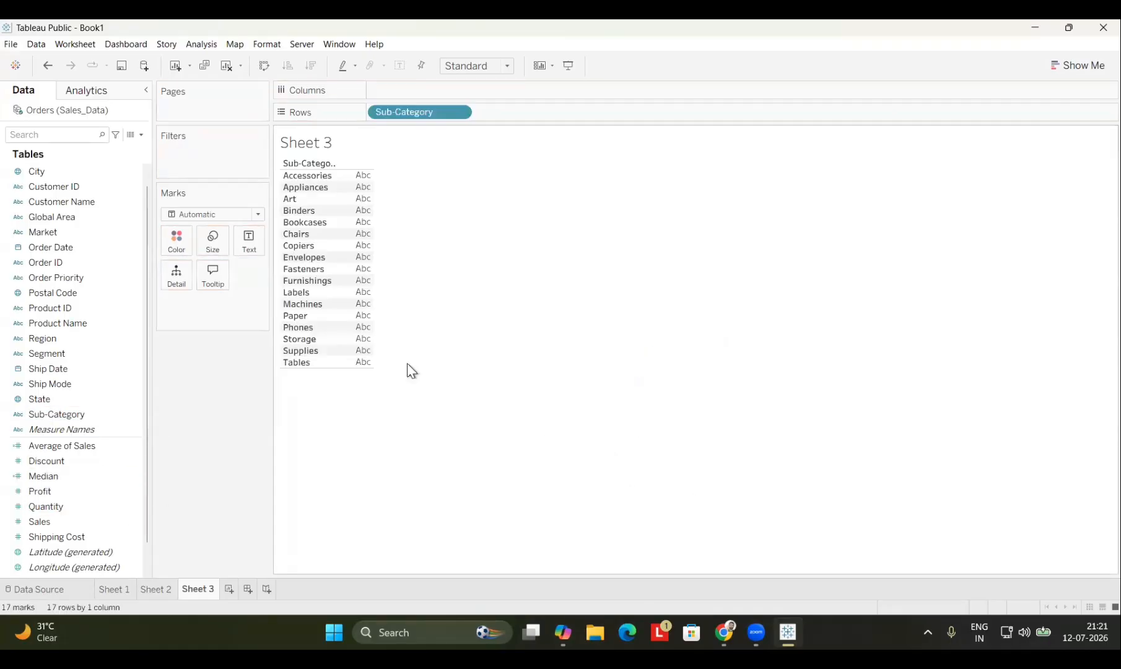
pyautogui.doubleClick(79, 521)
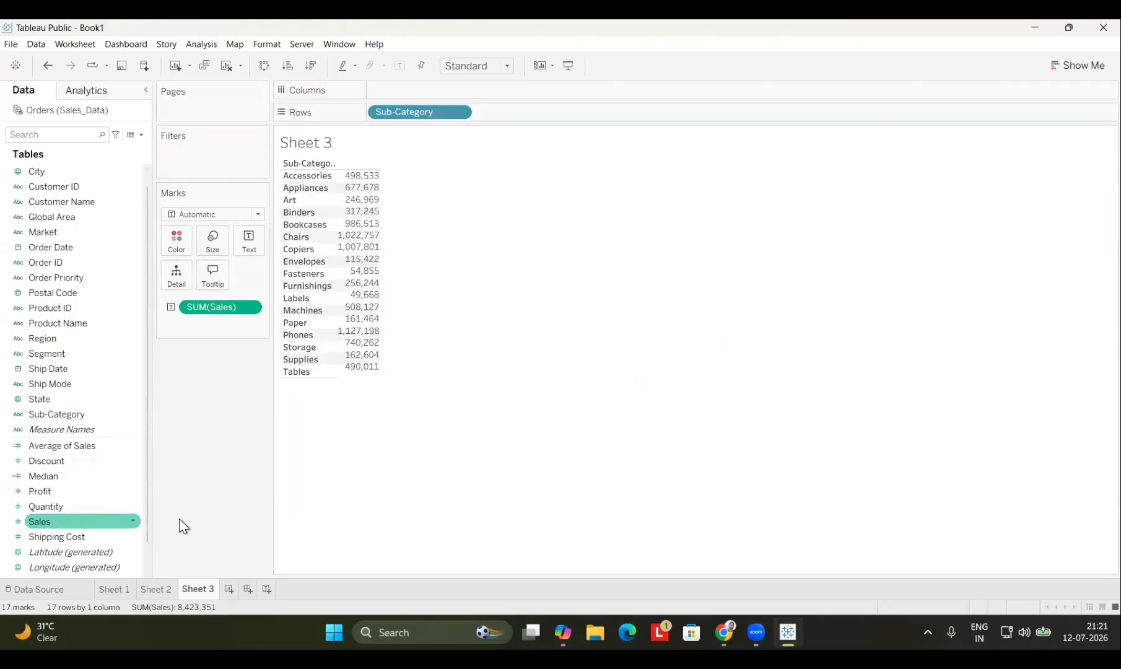
pyautogui.doubleClick(86, 490)
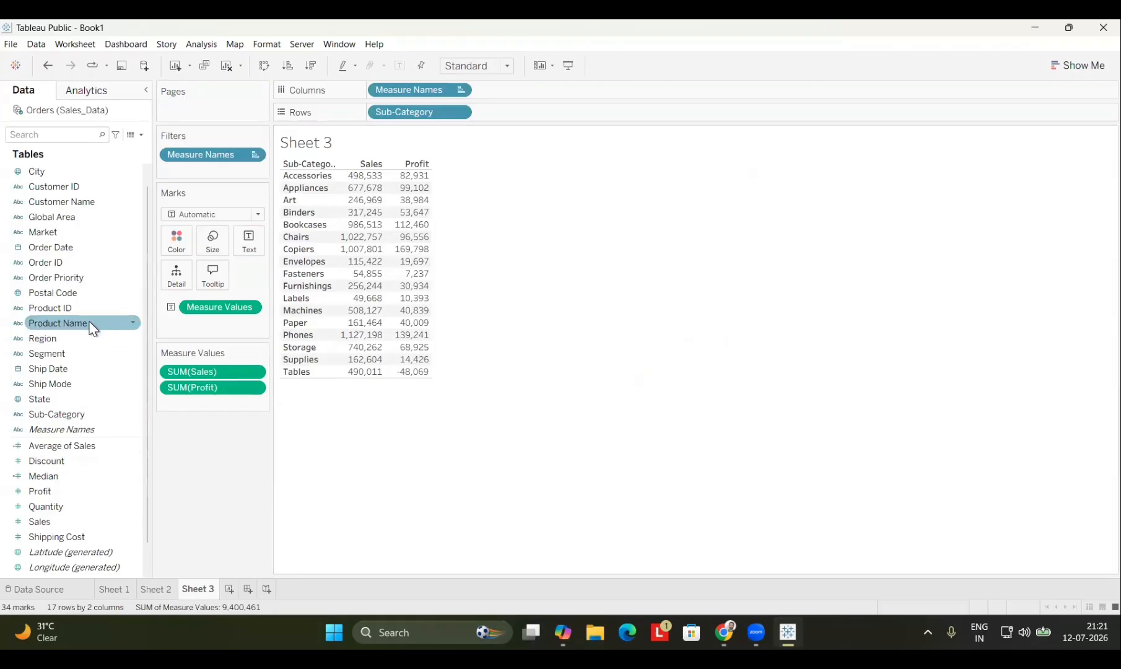
# Step: Replace Sub-Category with Product Name in the rows of the Sheet 3 table, include all members and widen the product name column
pyautogui.moveTo(74, 323); pyautogui.dragTo(484, 115)
pyautogui.click(524, 335)
pyautogui.click(459, 111)
pyautogui.click(409, 400)
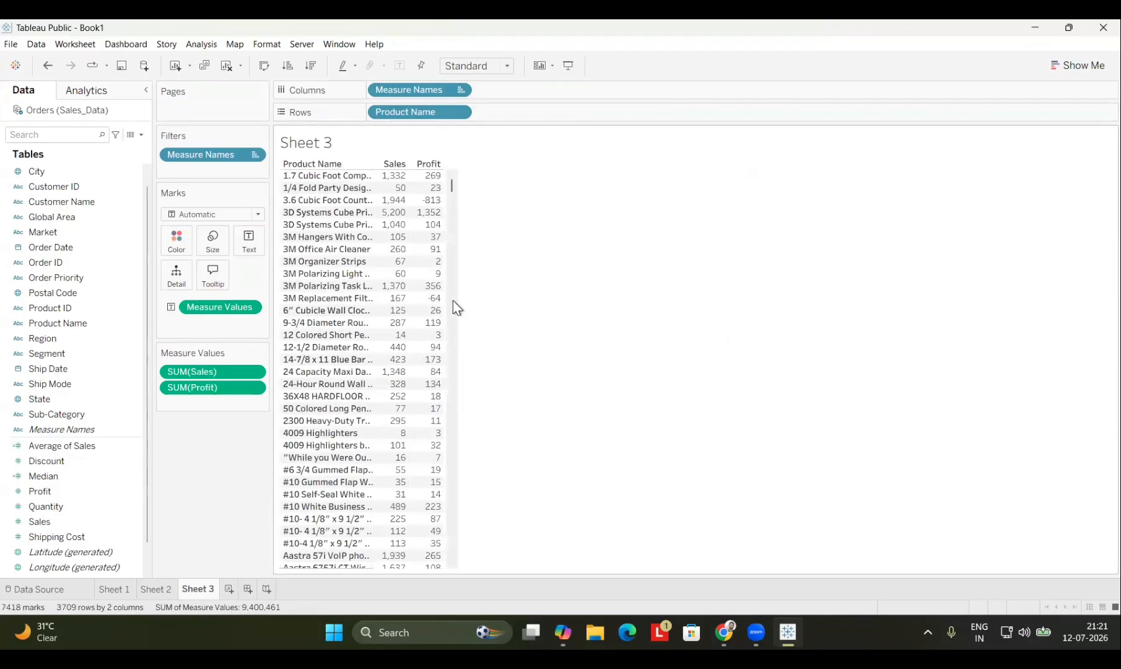
pyautogui.moveTo(451, 184)
pyautogui.mouseDown()
pyautogui.moveTo(457, 255)
pyautogui.moveTo(438, 395)
pyautogui.moveTo(454, 163)
pyautogui.mouseUp()
pyautogui.moveTo(372, 297); pyautogui.dragTo(522, 297)
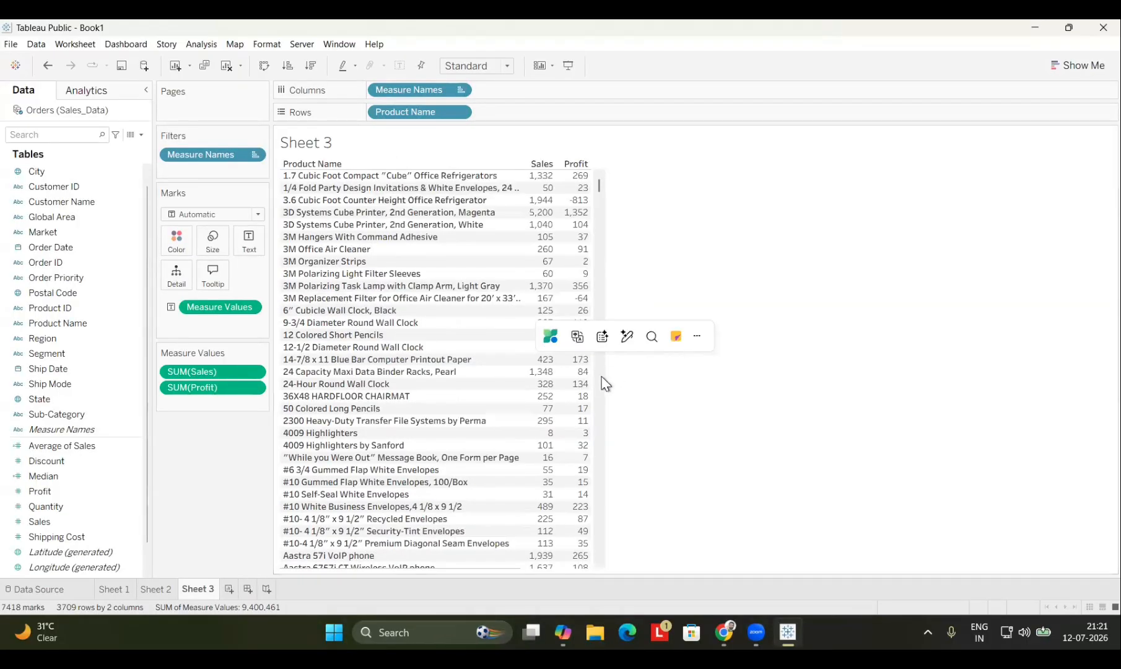
# Step: Examine the Sales and Profit values of individual products, including the 1.7 Cubic Foot Compact "Cube" Office Refrigerators row
pyautogui.moveTo(554, 308)
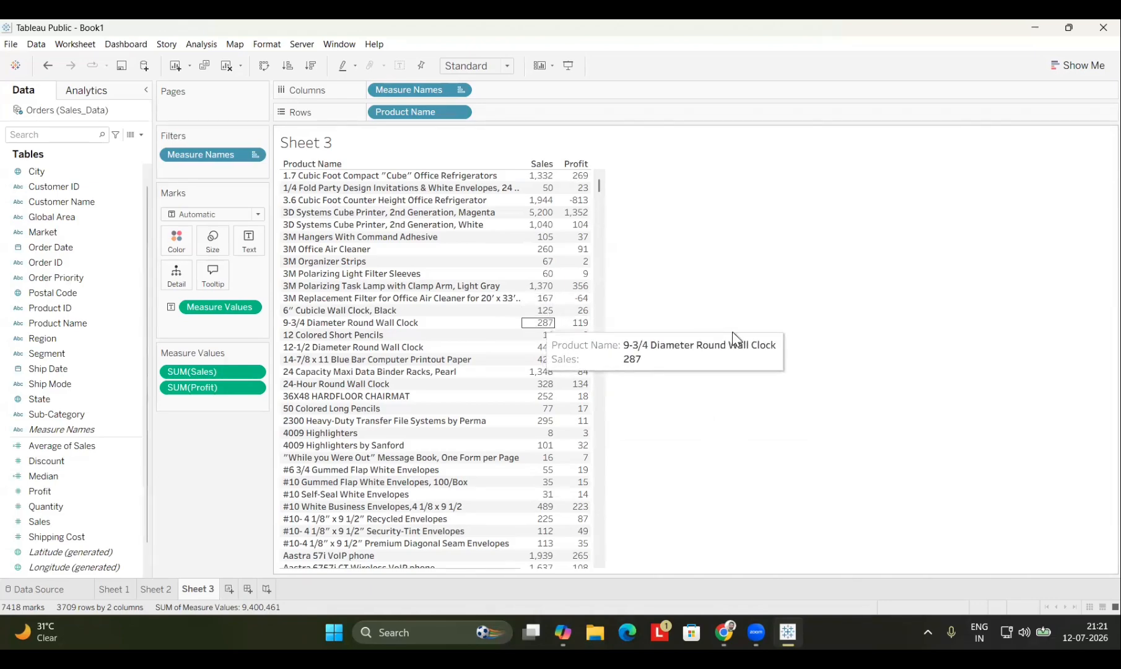
pyautogui.scroll(-6, 395, 338)
pyautogui.moveTo(599, 193)
pyautogui.mouseDown()
pyautogui.moveTo(596, 531)
pyautogui.moveTo(597, 172)
pyautogui.mouseUp()
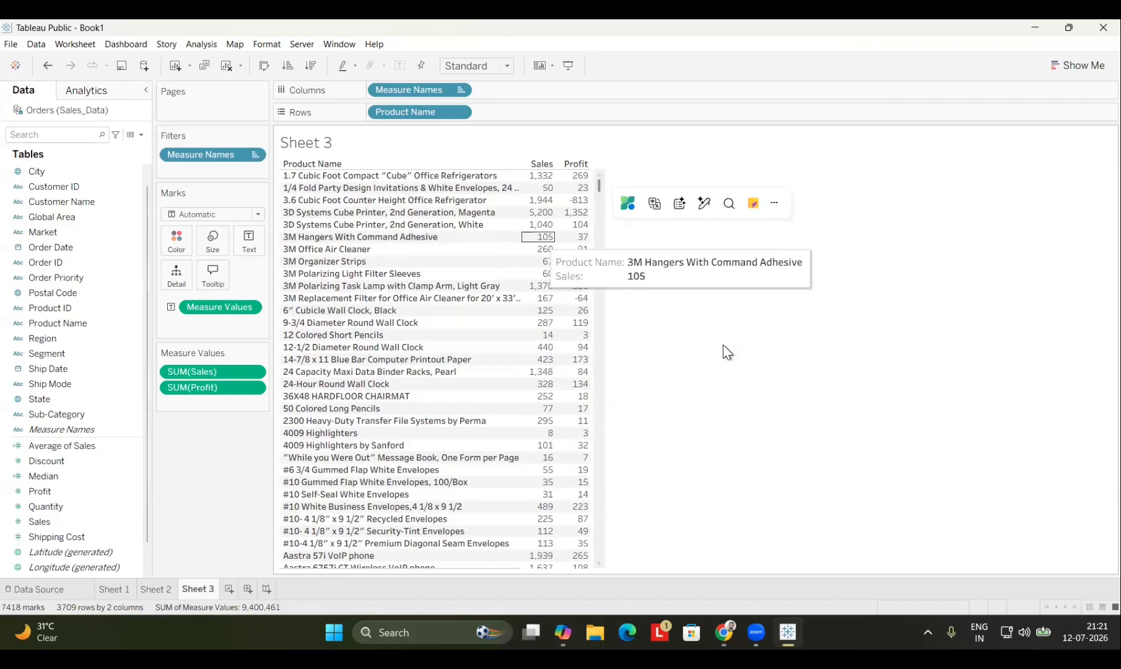
pyautogui.click(404, 177)
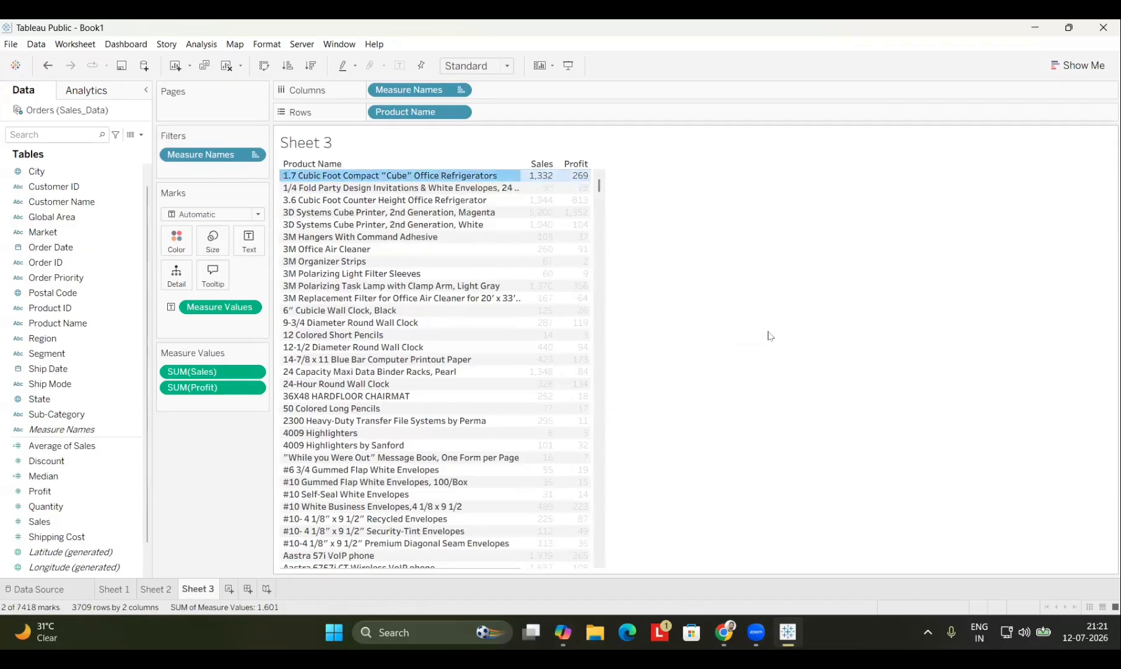
pyautogui.click(767, 335)
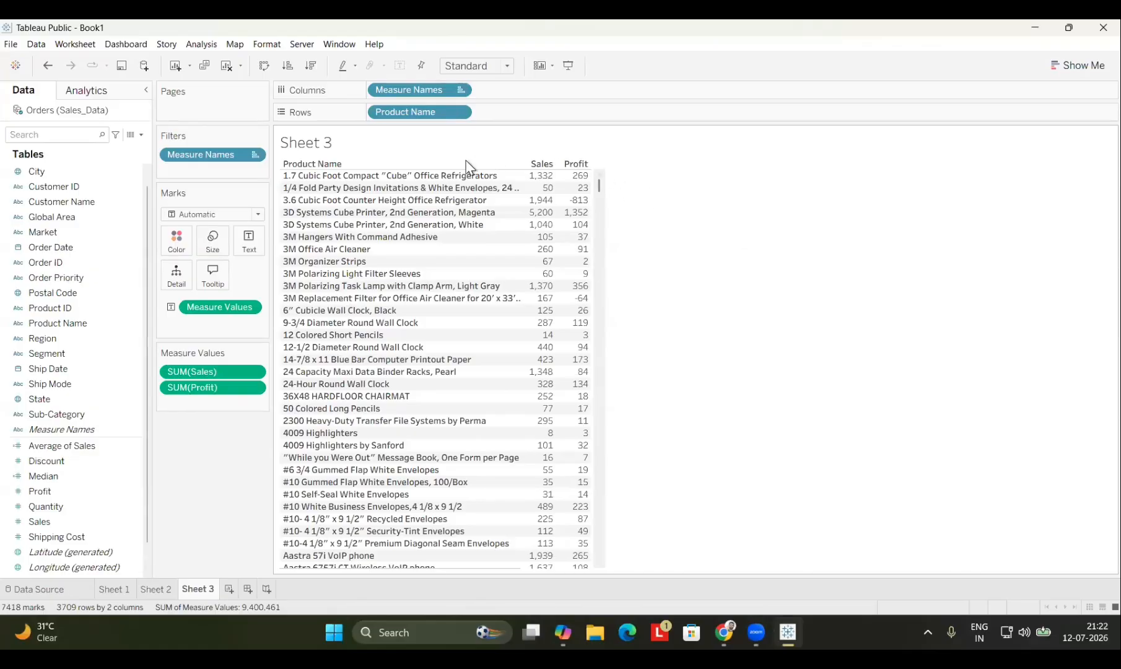
pyautogui.click(452, 176)
pyautogui.click(540, 175)
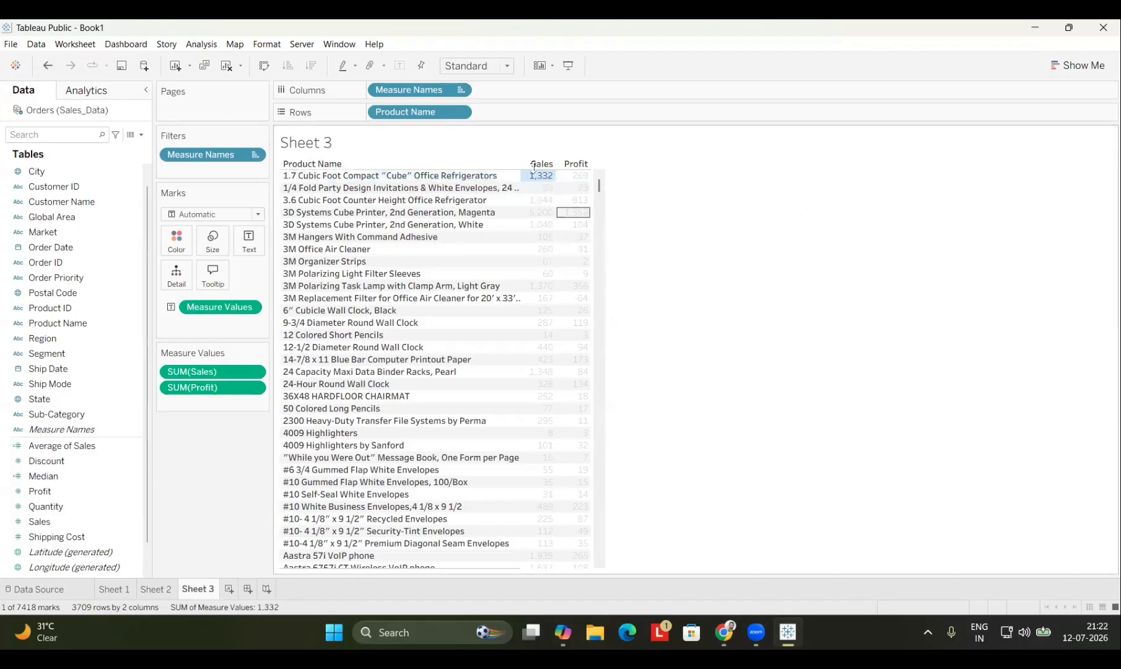
pyautogui.click(575, 176)
pyautogui.click(713, 267)
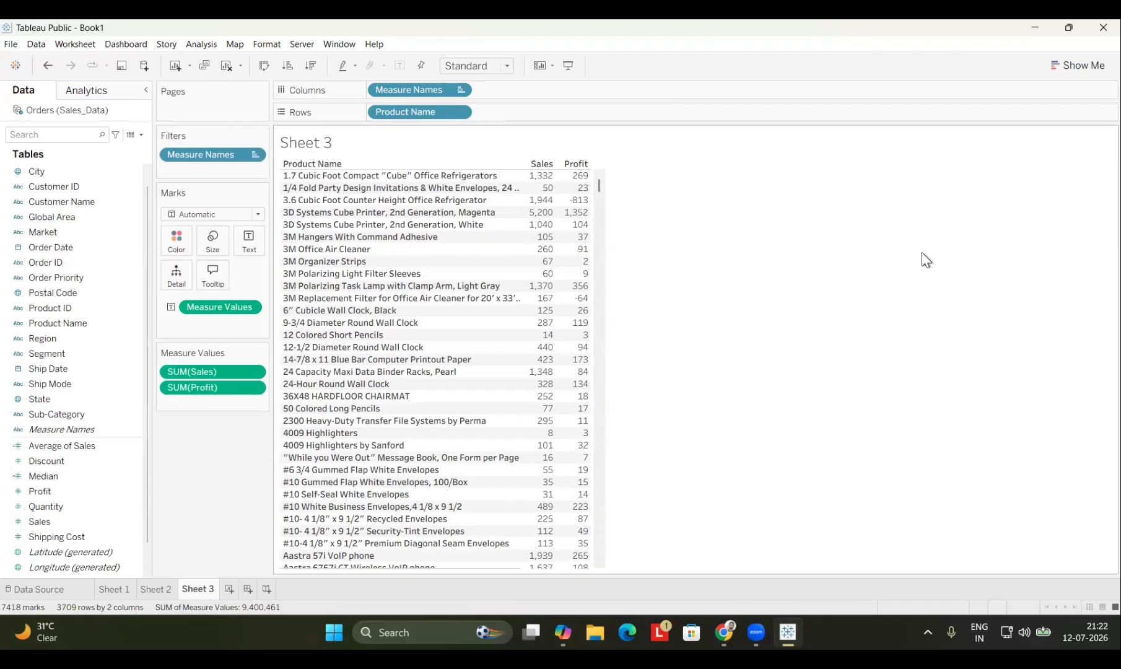
# Step: Start a new calculated field on Sheet 3 and name it "Cost"
pyautogui.click(205, 44)
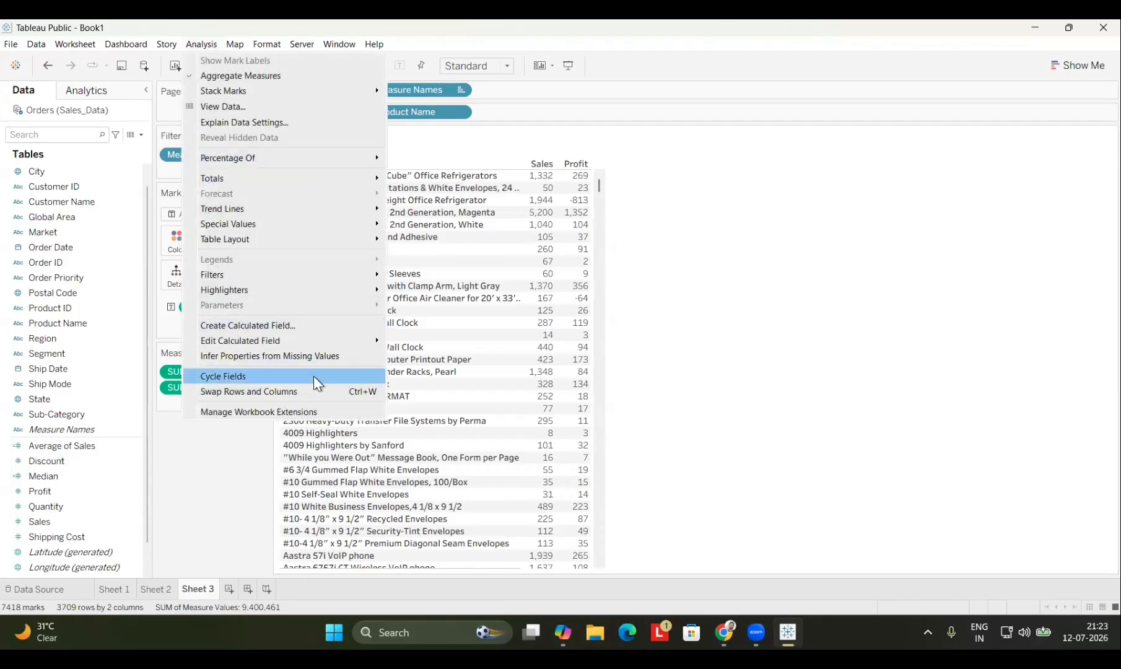
pyautogui.click(309, 325)
pyautogui.write('Sal')
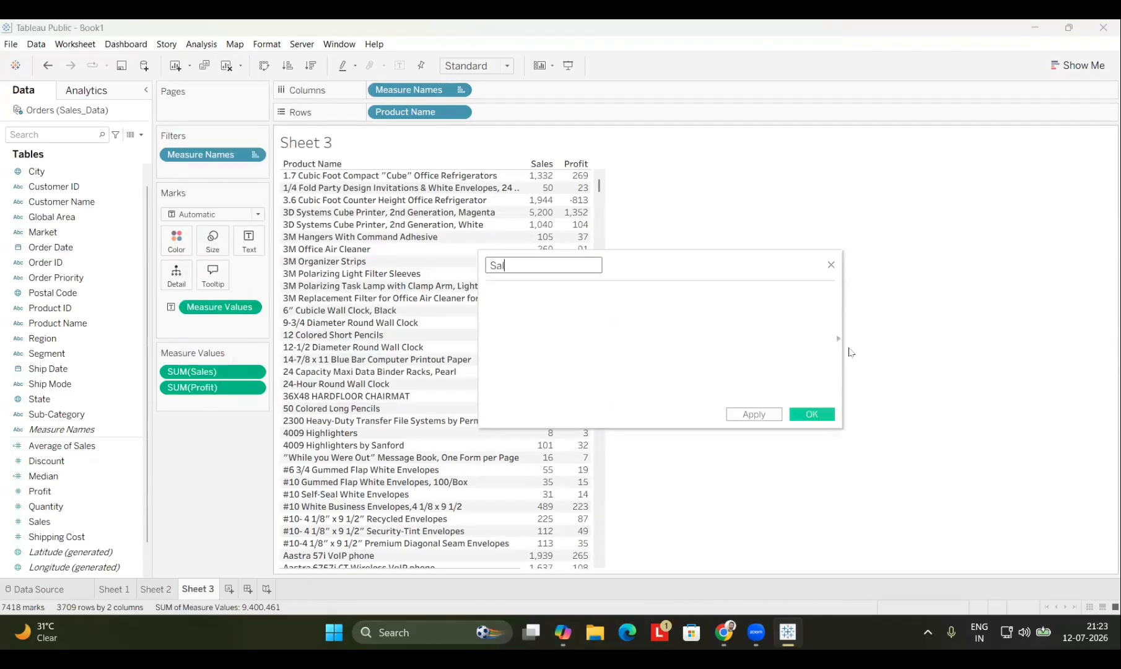
pyautogui.press('BackSpace')
pyautogui.press('BackSpace')
pyautogui.write('Cost')
pyautogui.press('Tab')
# Step: Enter the formula [Sales]-[Profit], save the Cost field and add it as a value column to the product table
pyautogui.write('Sal')
pyautogui.press('Return')
pyautogui.write('-')
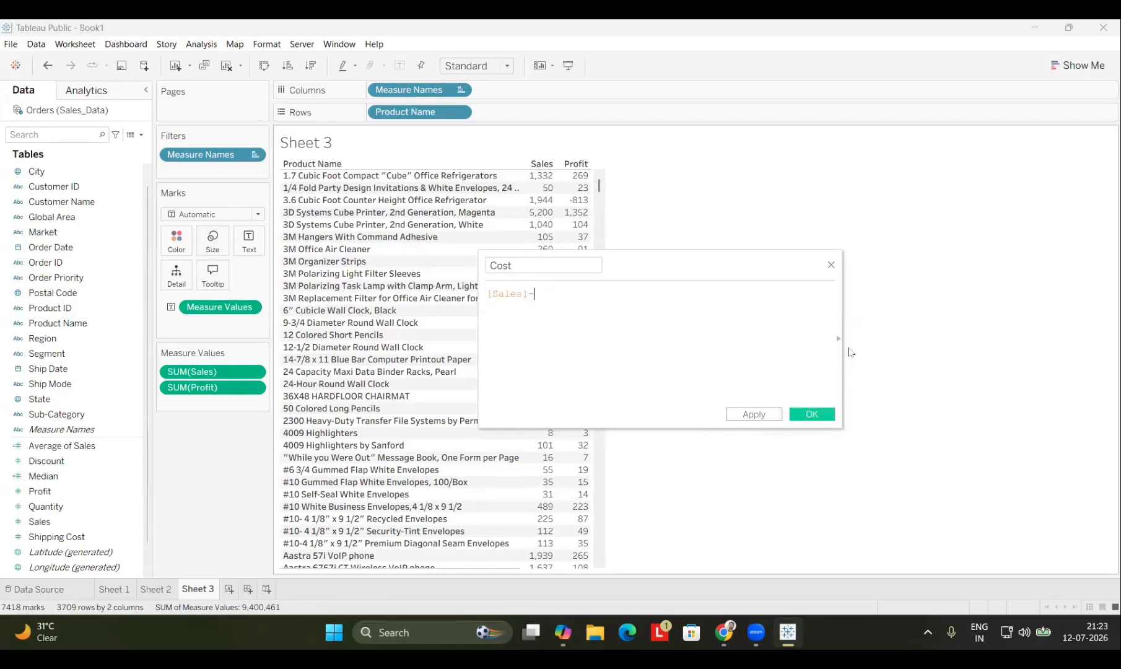
pyautogui.write('[Pro')
pyautogui.press('Return')
pyautogui.click(812, 413)
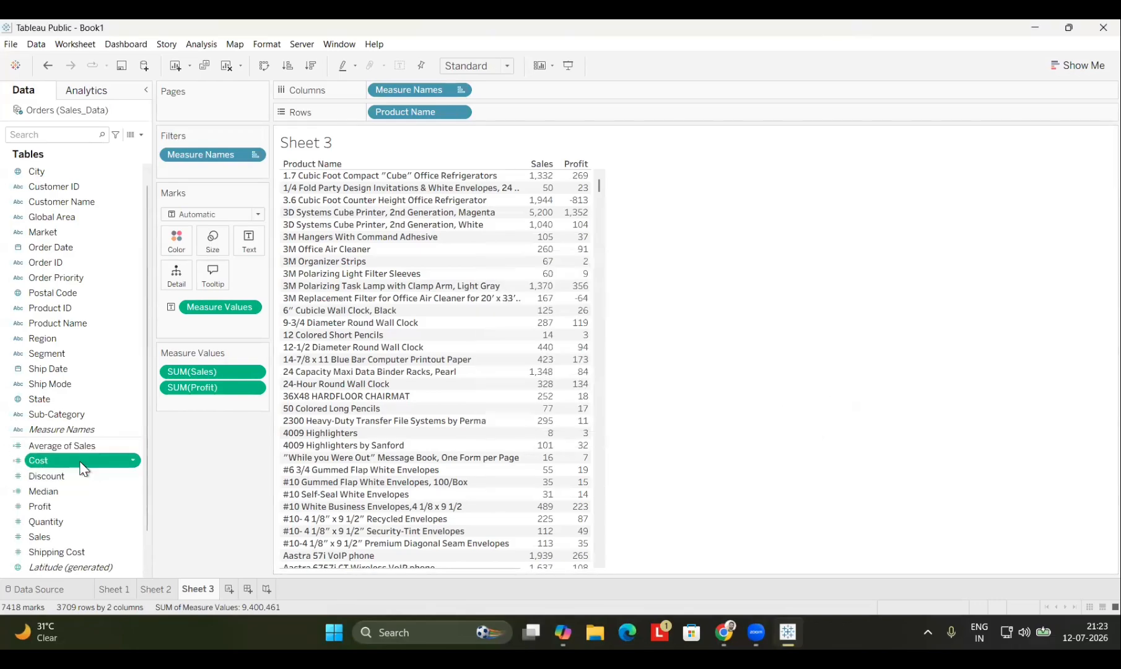
pyautogui.moveTo(81, 469); pyautogui.dragTo(833, 399)
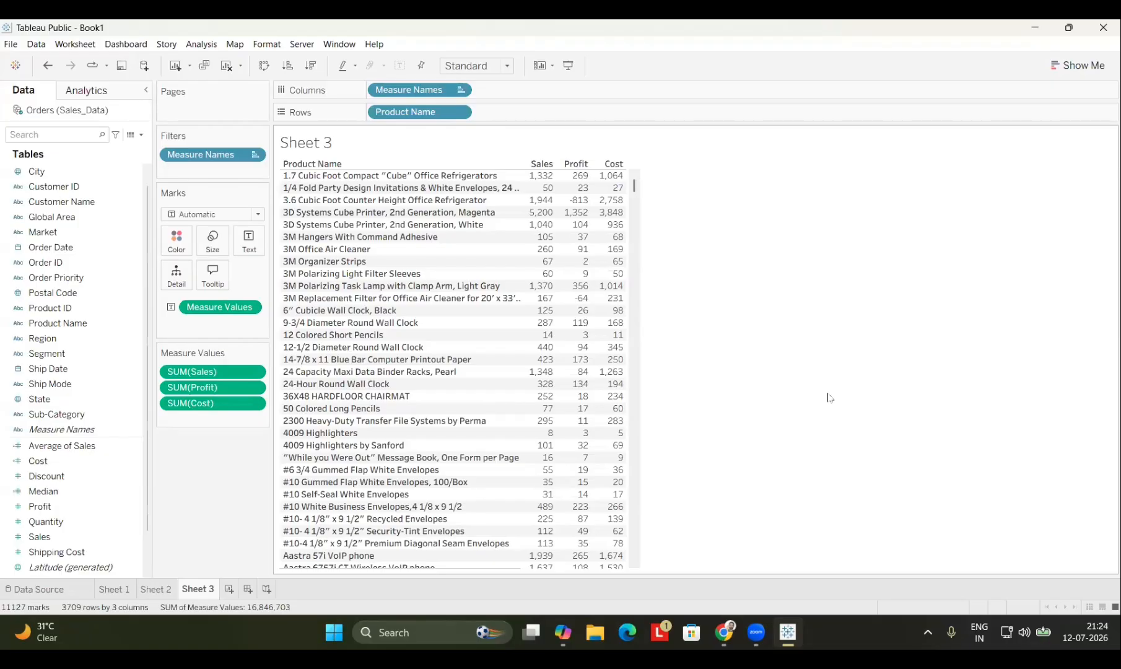
pyautogui.click(145, 142)
pyautogui.click(124, 137)
pyautogui.click(142, 159)
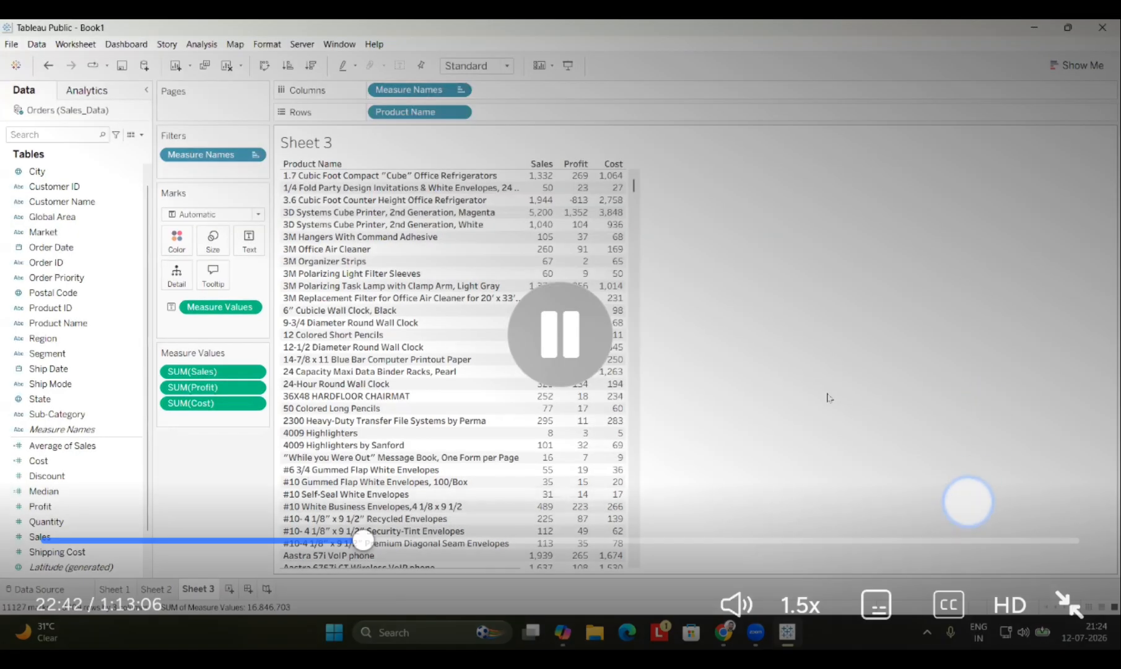
pyautogui.click(948, 604)
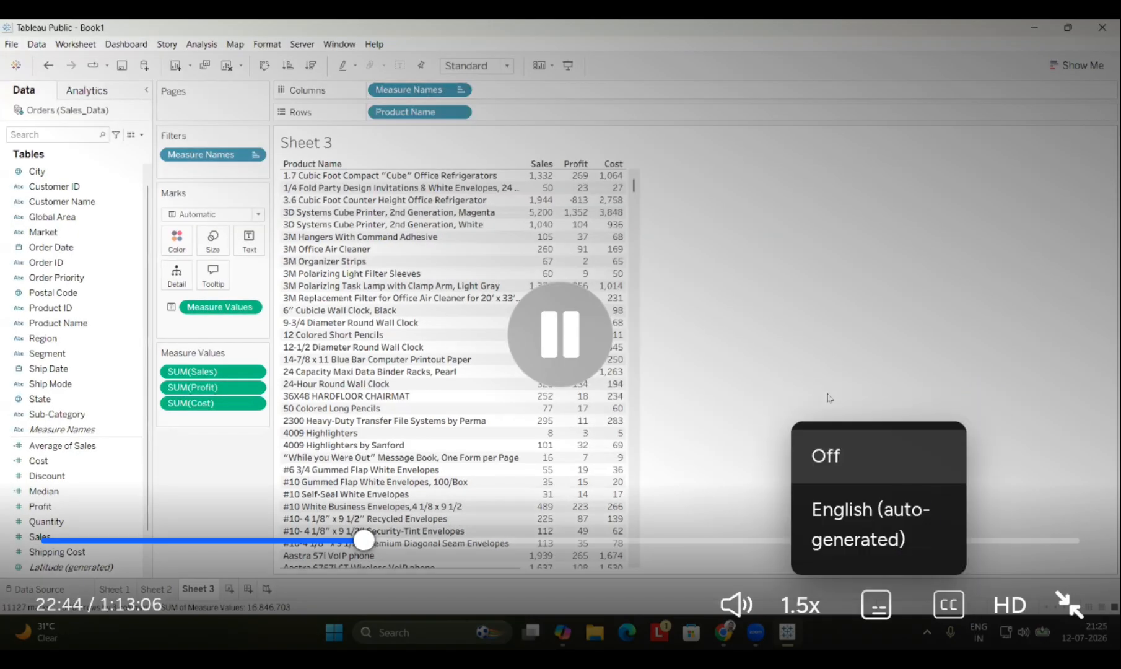
pyautogui.click(870, 523)
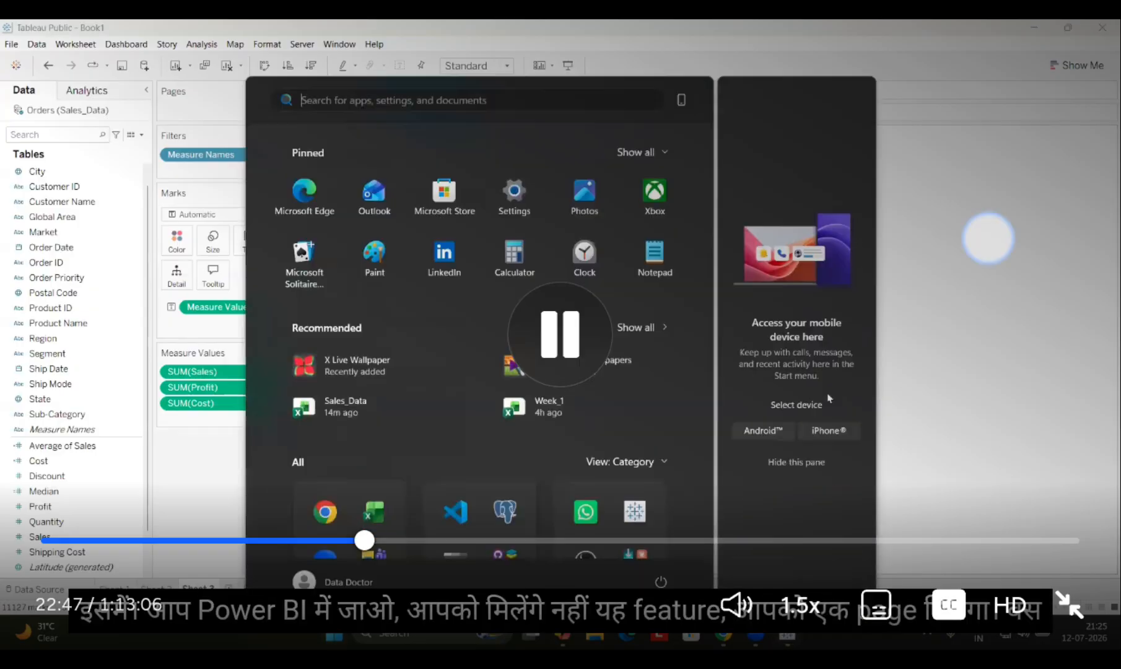
pyautogui.click(988, 238)
pyautogui.click(982, 216)
pyautogui.moveTo(989, 243); pyautogui.dragTo(985, 280)
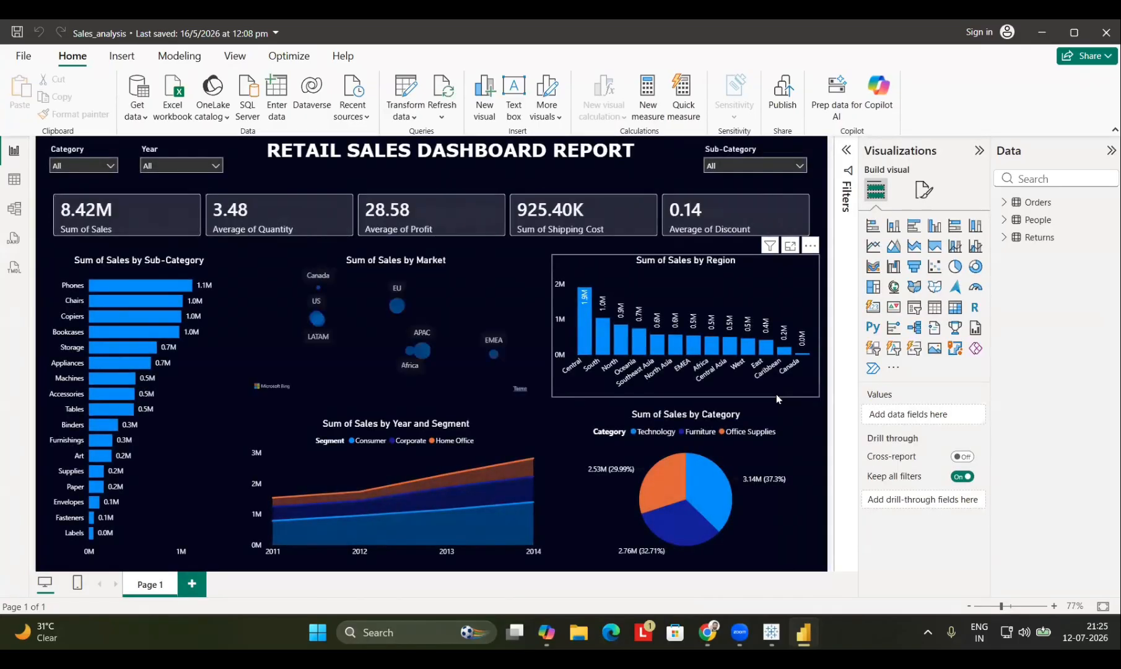
# Step: In Power BI, test the retail sales dashboard's Category and Year slicers, filtering by 2013, 2014 and 2012, and clear the filters
pyautogui.click(60, 168)
pyautogui.click(85, 199)
pyautogui.click(85, 199)
pyautogui.click(68, 215)
pyautogui.click(68, 214)
pyautogui.click(262, 169)
pyautogui.click(215, 165)
pyautogui.click(158, 214)
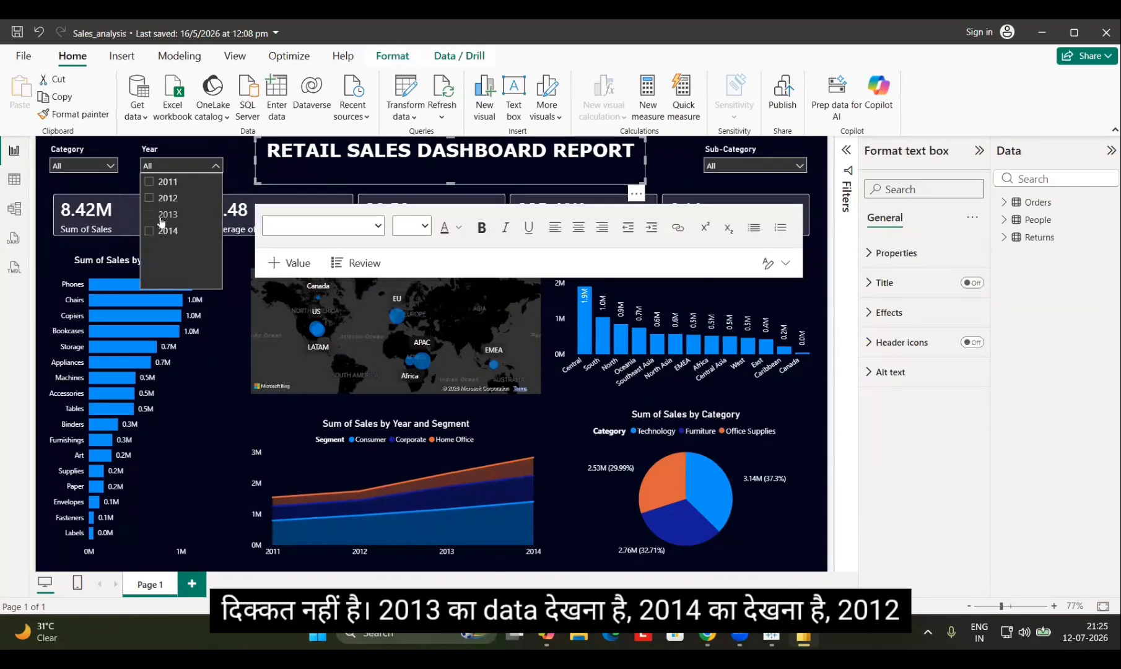
pyautogui.click(157, 230)
pyautogui.click(158, 198)
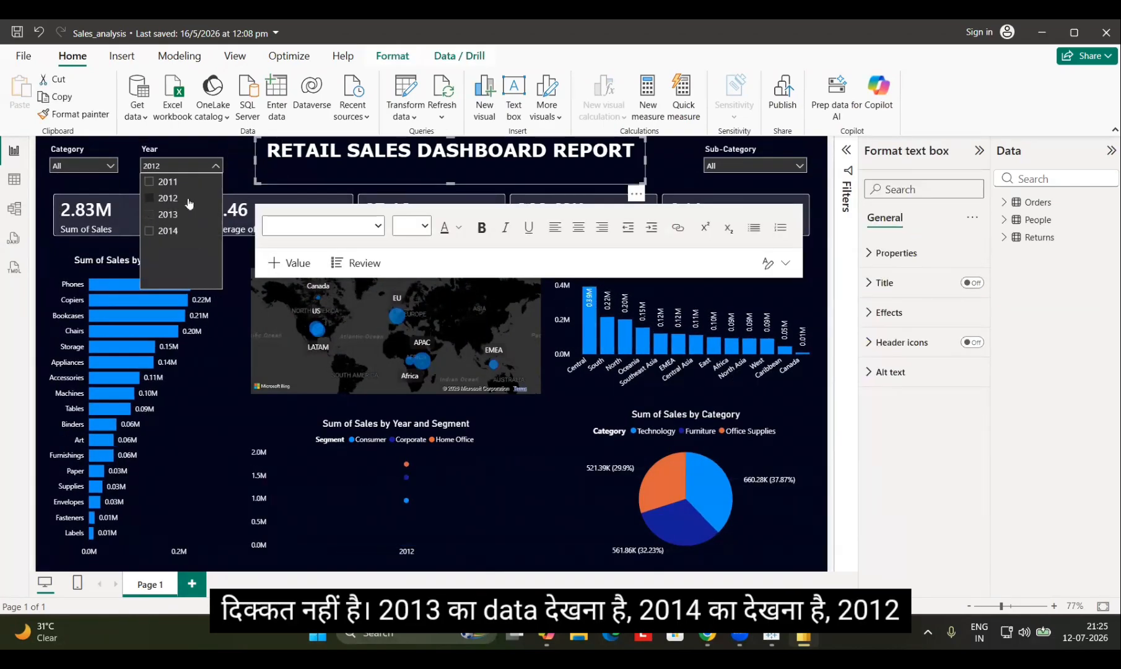
pyautogui.click(216, 151)
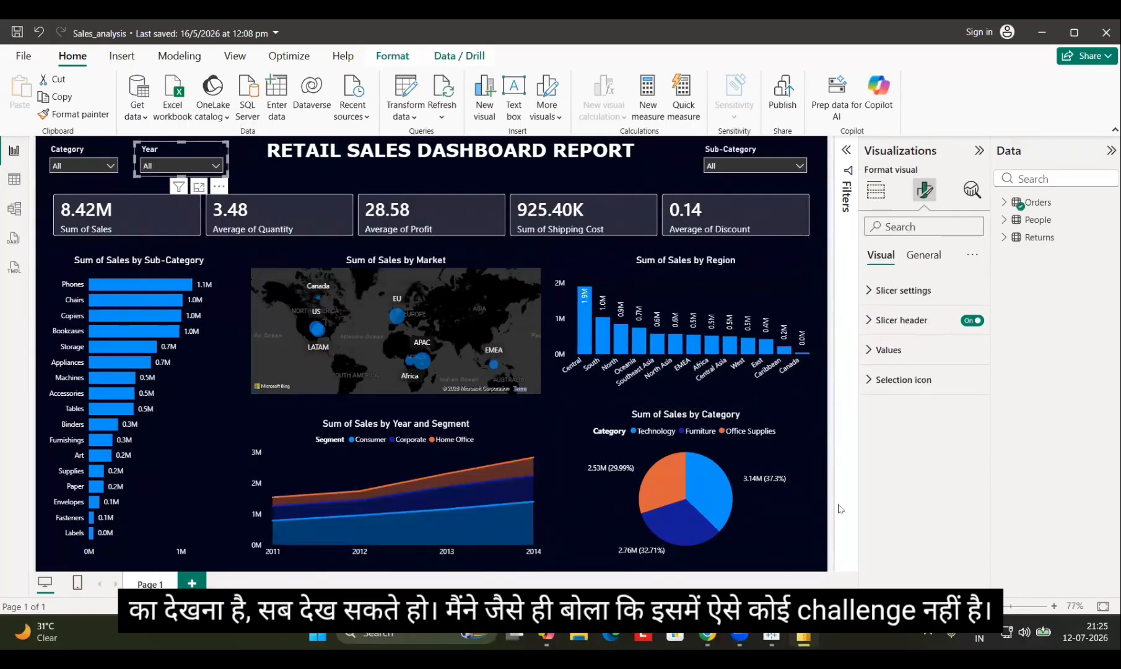
# Step: Add a new report page and insert a pie chart with Order Priority as legend and Sales as values
pyautogui.click(192, 583)
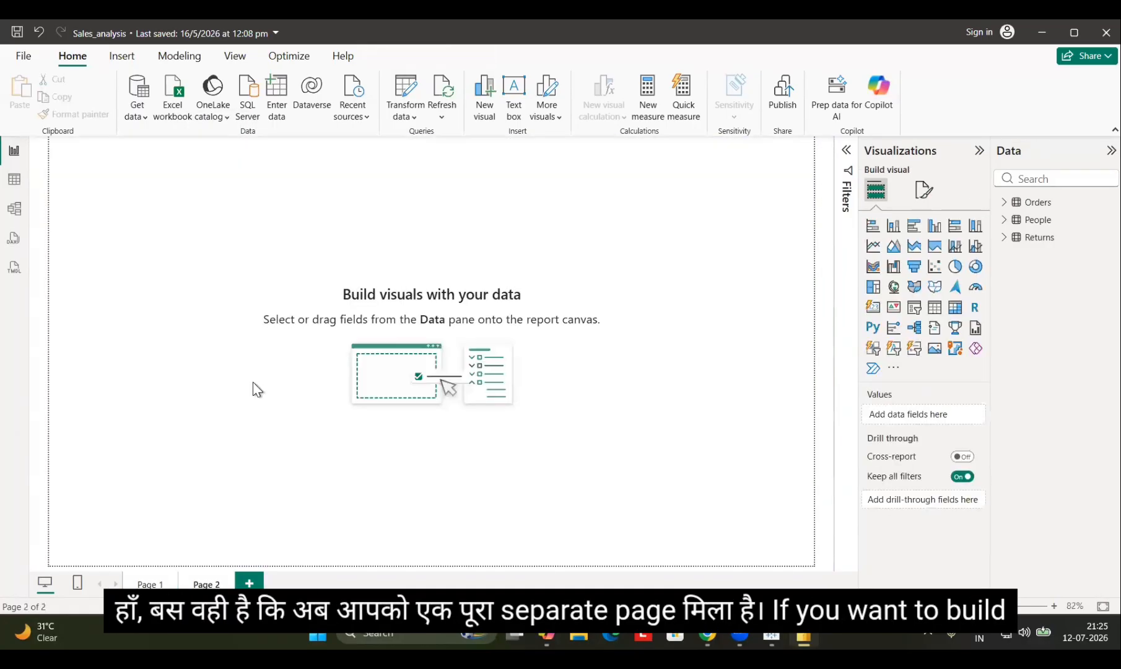
pyautogui.click(955, 266)
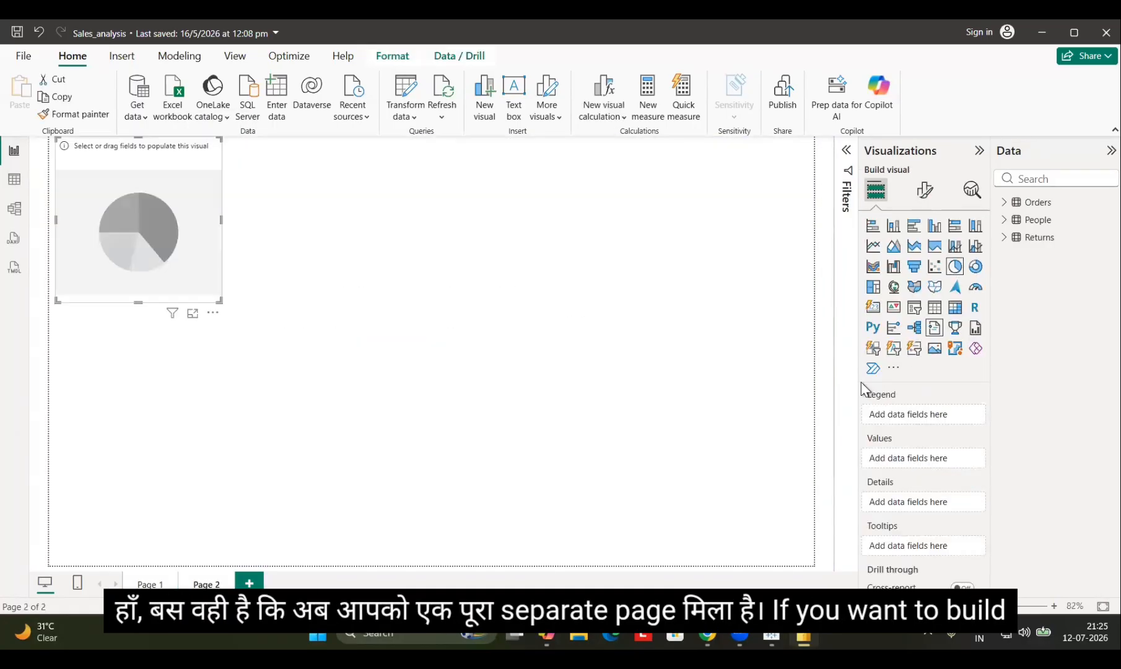
pyautogui.click(1005, 202)
pyautogui.scroll(-2, 1087, 427)
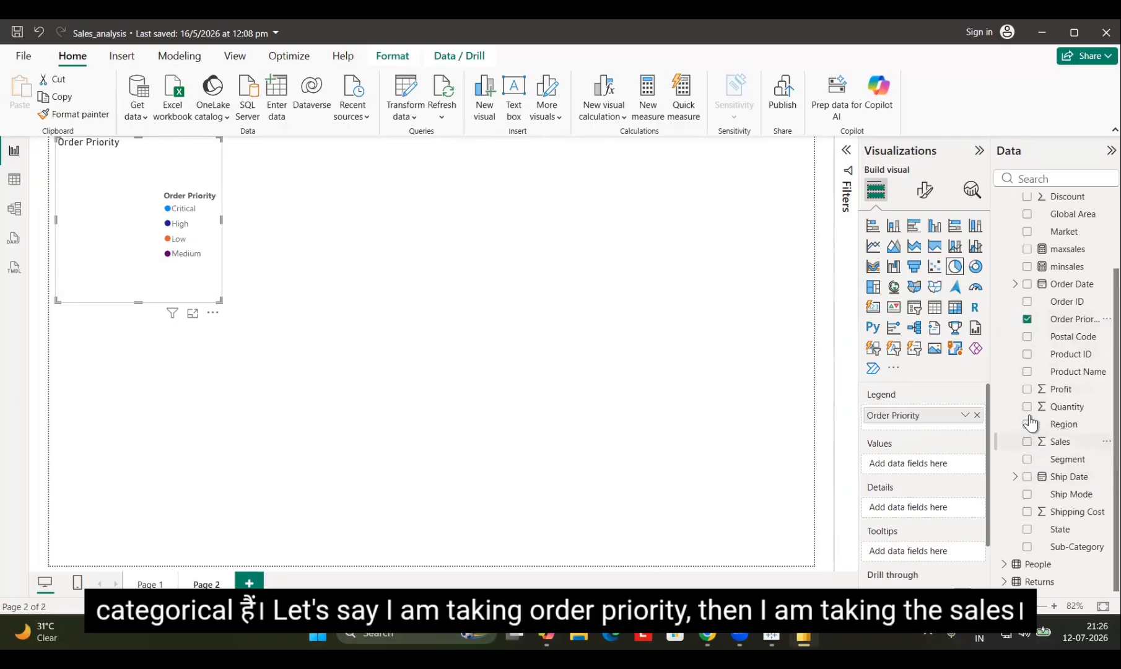
pyautogui.click(1026, 441)
# Step: Resize the pie chart and move it to the lower-left corner of the report page
pyautogui.moveTo(220, 301); pyautogui.dragTo(295, 361)
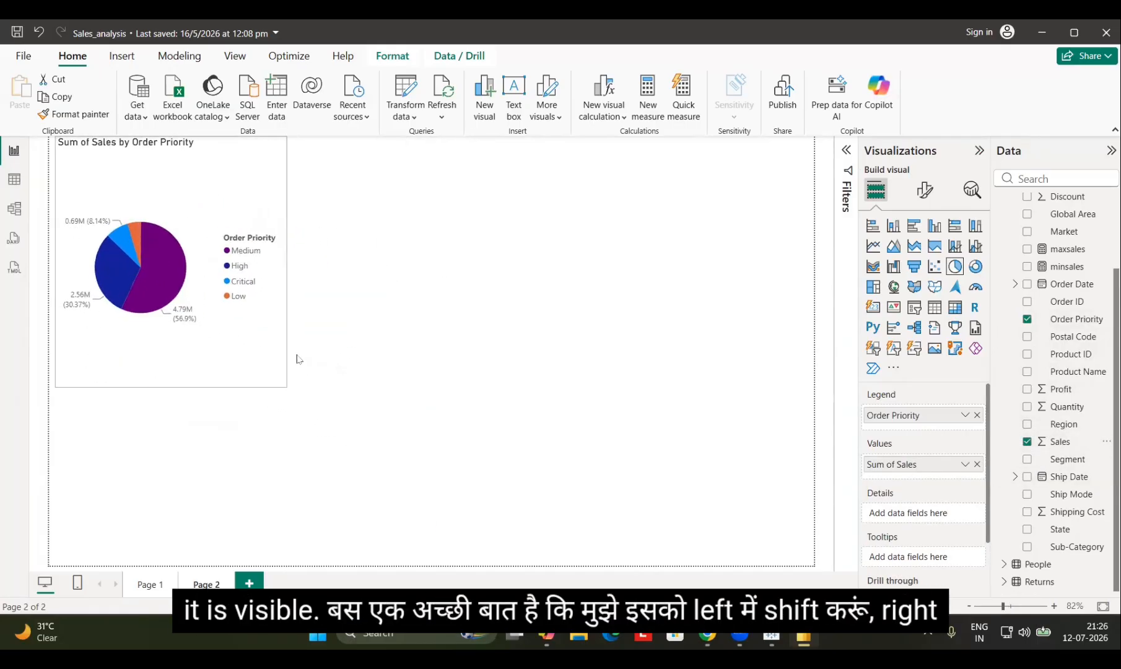
pyautogui.moveTo(130, 149); pyautogui.dragTo(124, 354)
pyautogui.moveTo(233, 401); pyautogui.dragTo(218, 420)
pyautogui.click(591, 413)
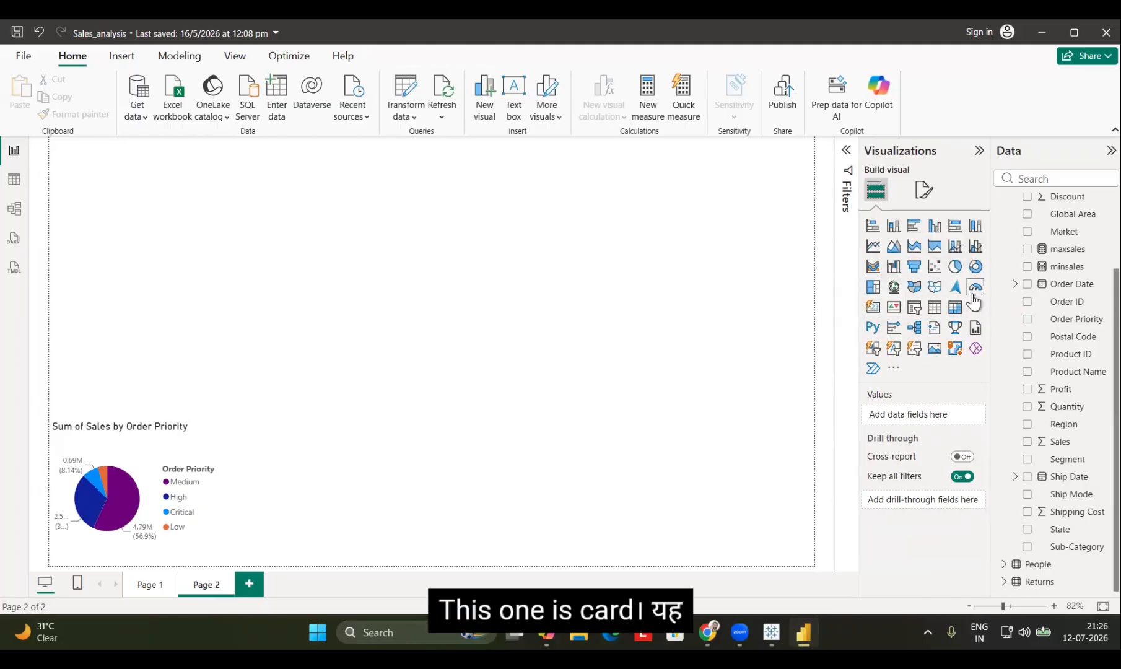
# Step: Insert a card showing the sum of Profit, shrink it and place it near the page's upper-left corner
pyautogui.click(873, 306)
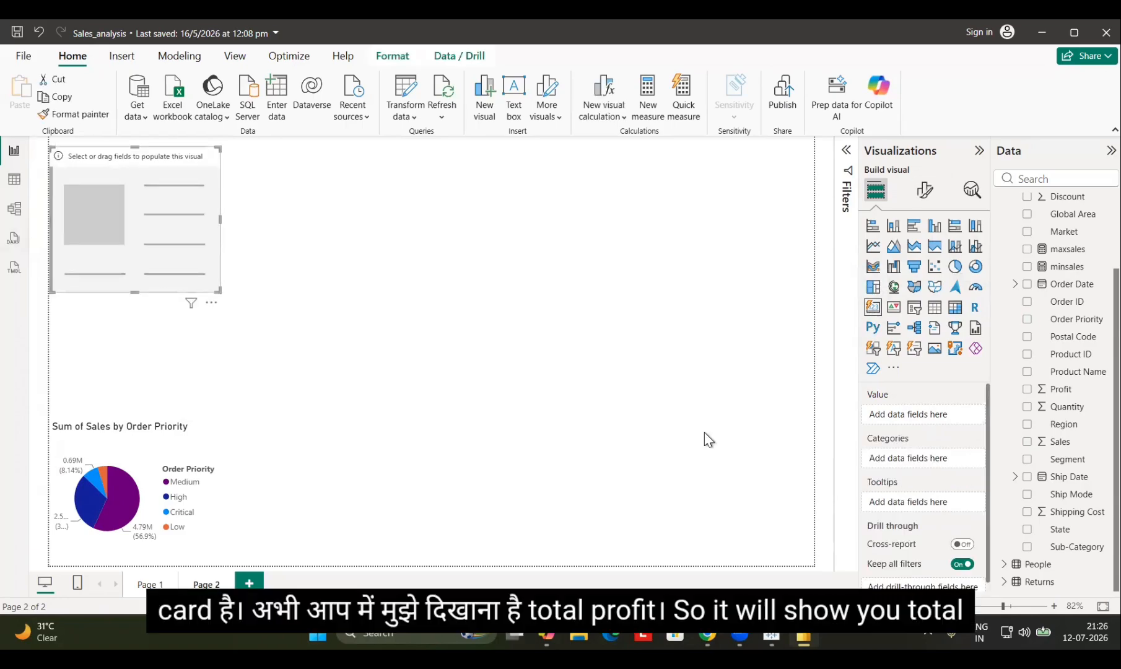
pyautogui.click(1027, 390)
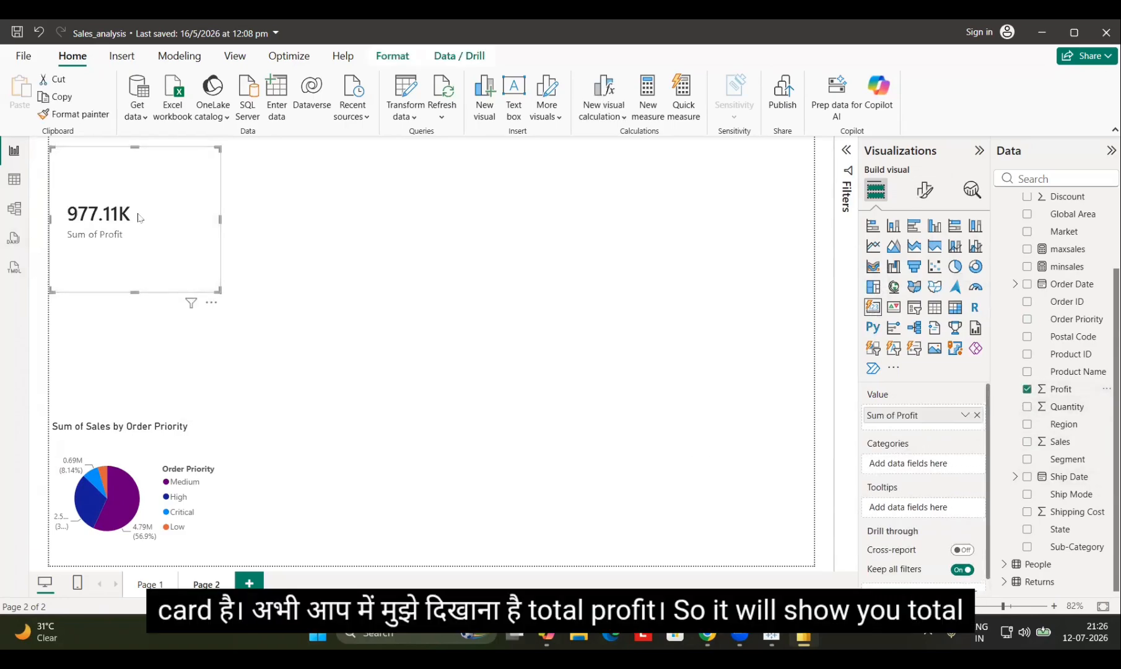
pyautogui.moveTo(218, 290); pyautogui.dragTo(169, 240)
pyautogui.moveTo(135, 216)
pyautogui.mouseDown()
pyautogui.moveTo(186, 216)
pyautogui.moveTo(150, 214)
pyautogui.mouseUp()
pyautogui.click(298, 324)
# Step: Set the Profit card's background color to dark gray
pyautogui.click(154, 213)
pyautogui.click(925, 190)
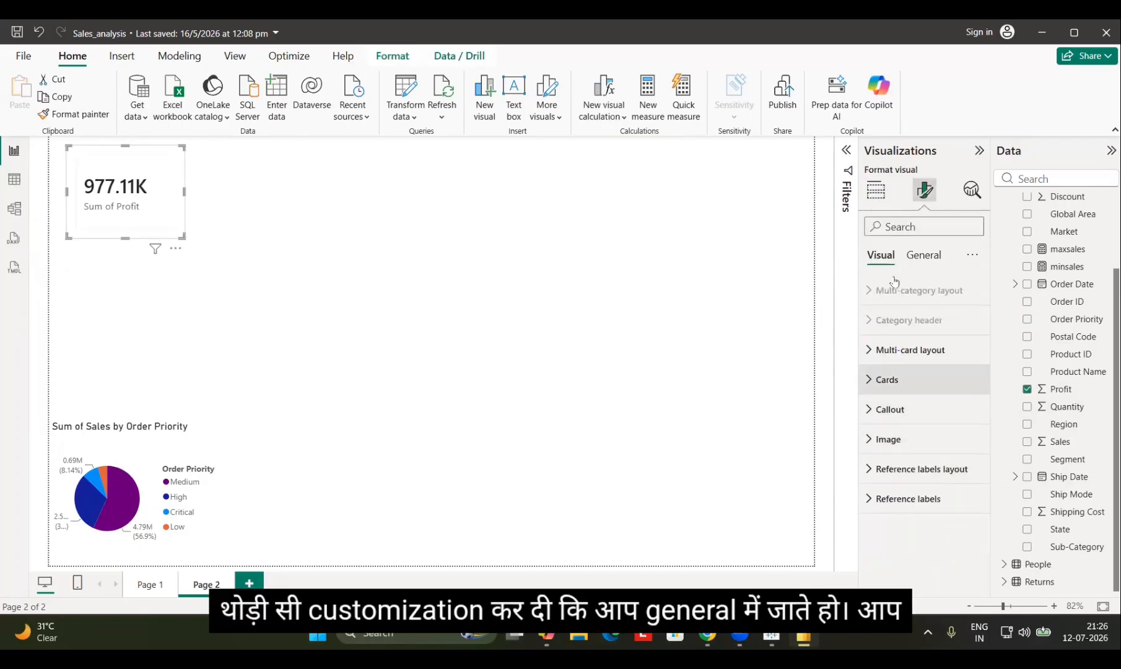
pyautogui.click(915, 256)
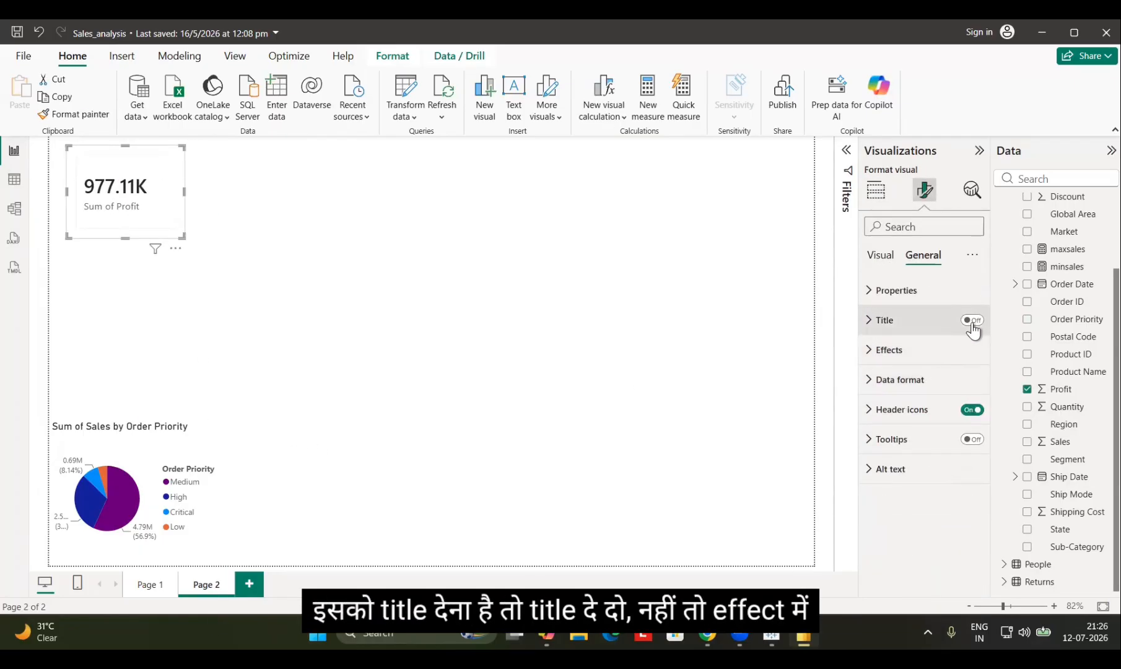
pyautogui.click(888, 350)
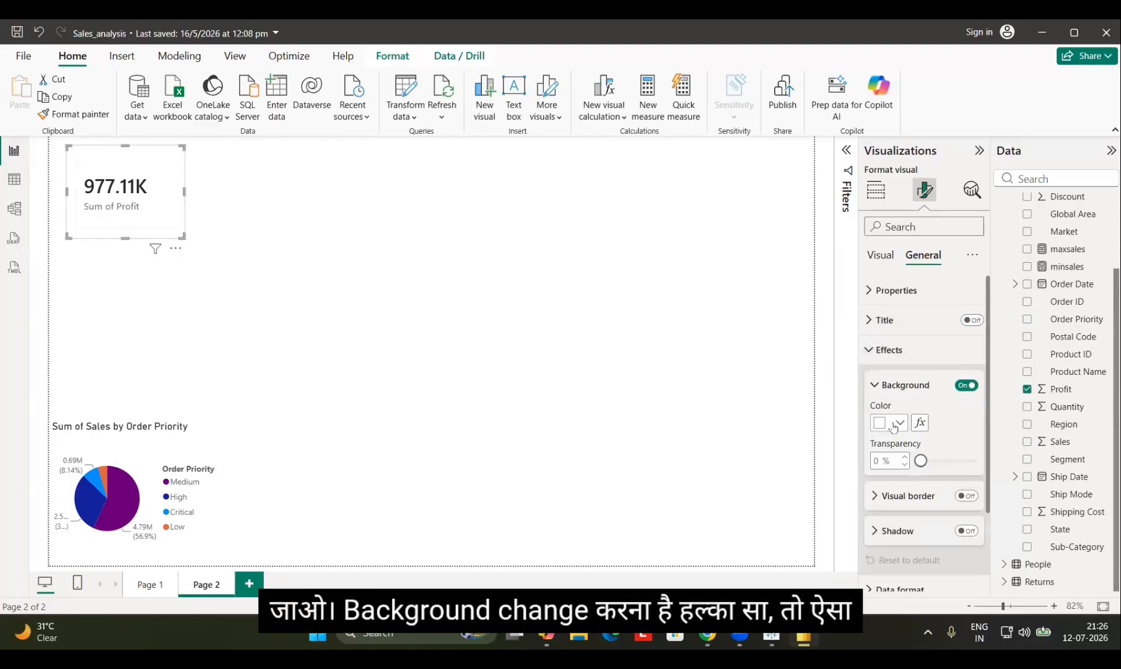
pyautogui.click(895, 423)
pyautogui.click(910, 216)
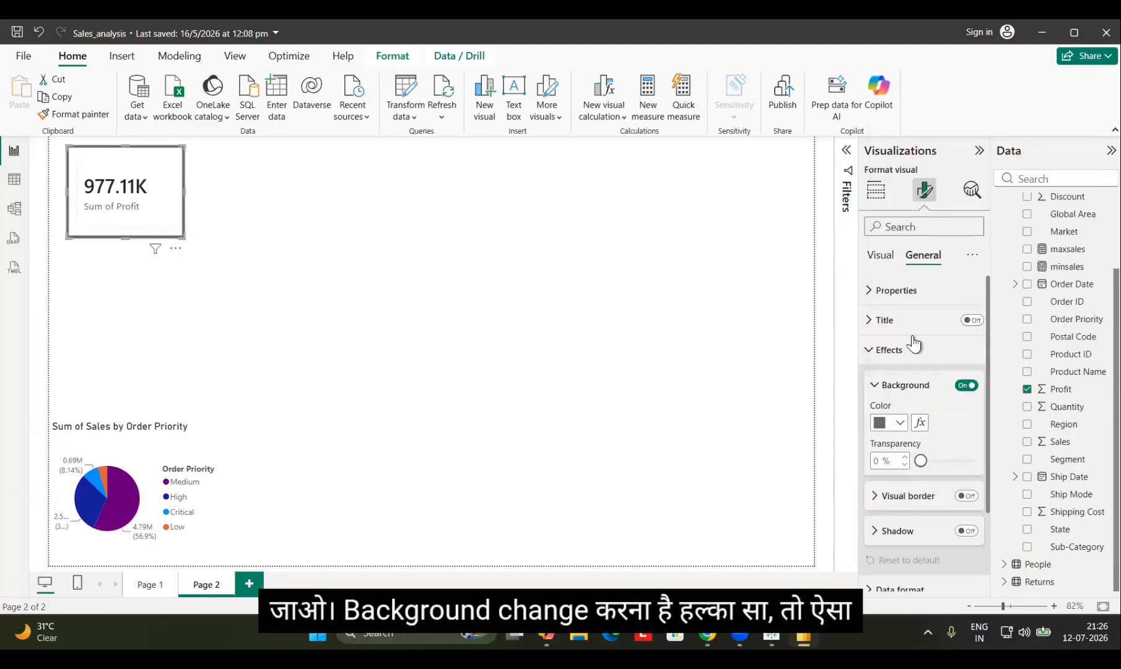
# Step: Turn on the Profit card's visual border and shadow, and change the shadow color to light blue
pyautogui.click(967, 496)
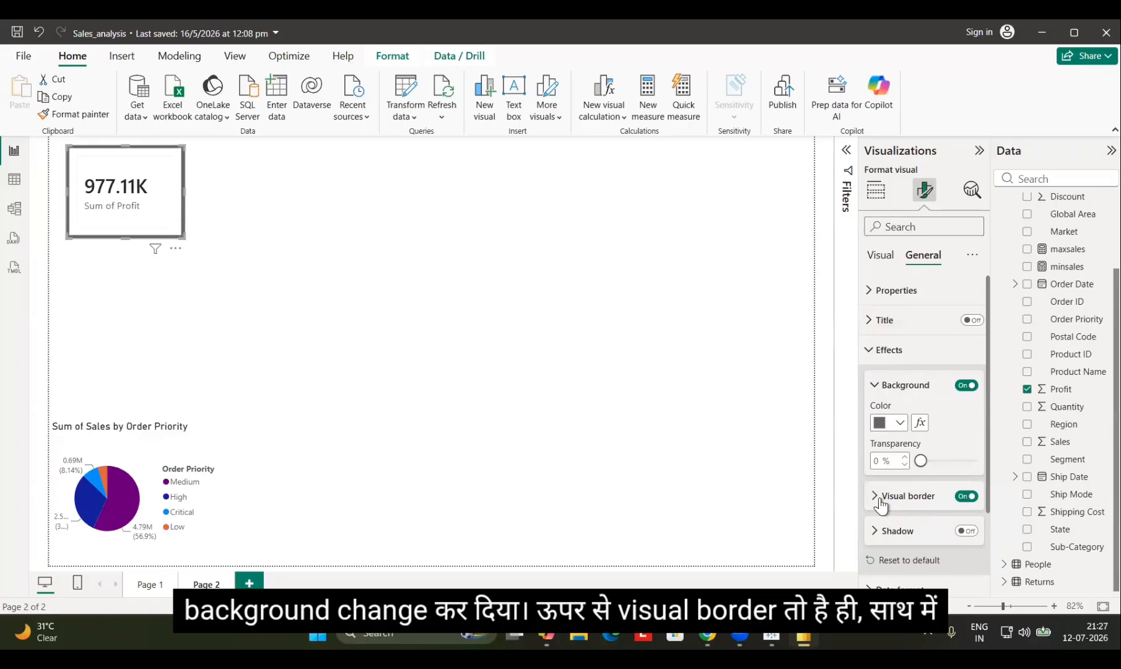
pyautogui.click(886, 496)
pyautogui.scroll(-3, 888, 433)
pyautogui.click(970, 430)
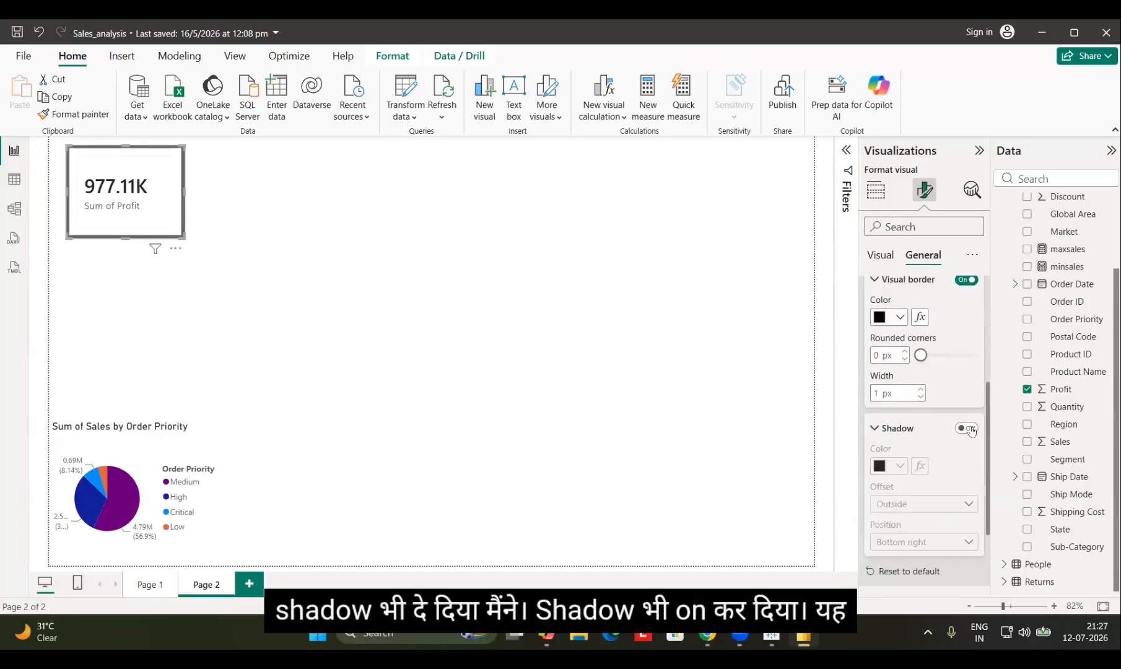
pyautogui.click(965, 429)
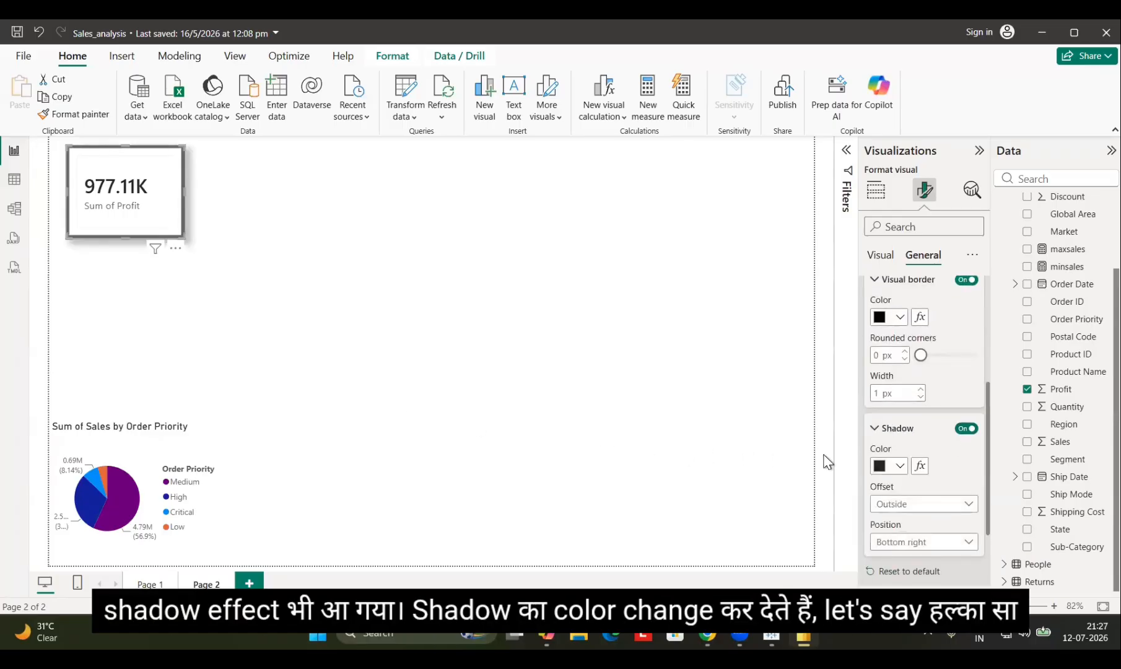
pyautogui.click(880, 469)
pyautogui.click(932, 307)
pyautogui.click(427, 304)
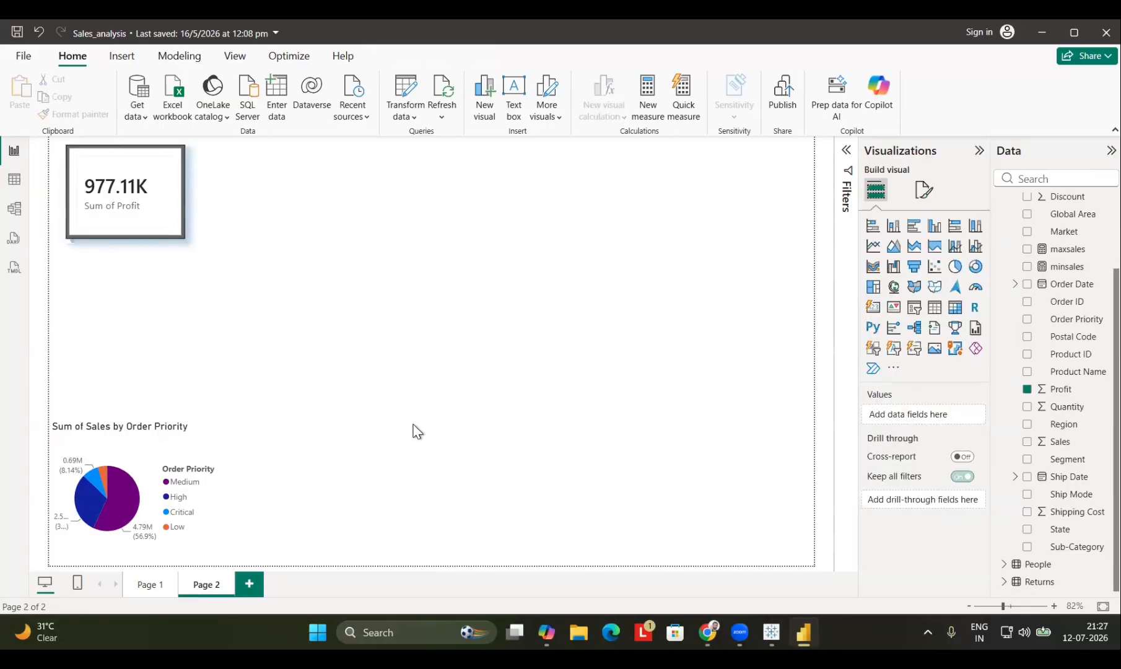
# Step: Duplicate the Profit card, place the copy beside the original, and replace its value with the sum of Sales
pyautogui.click(138, 226)
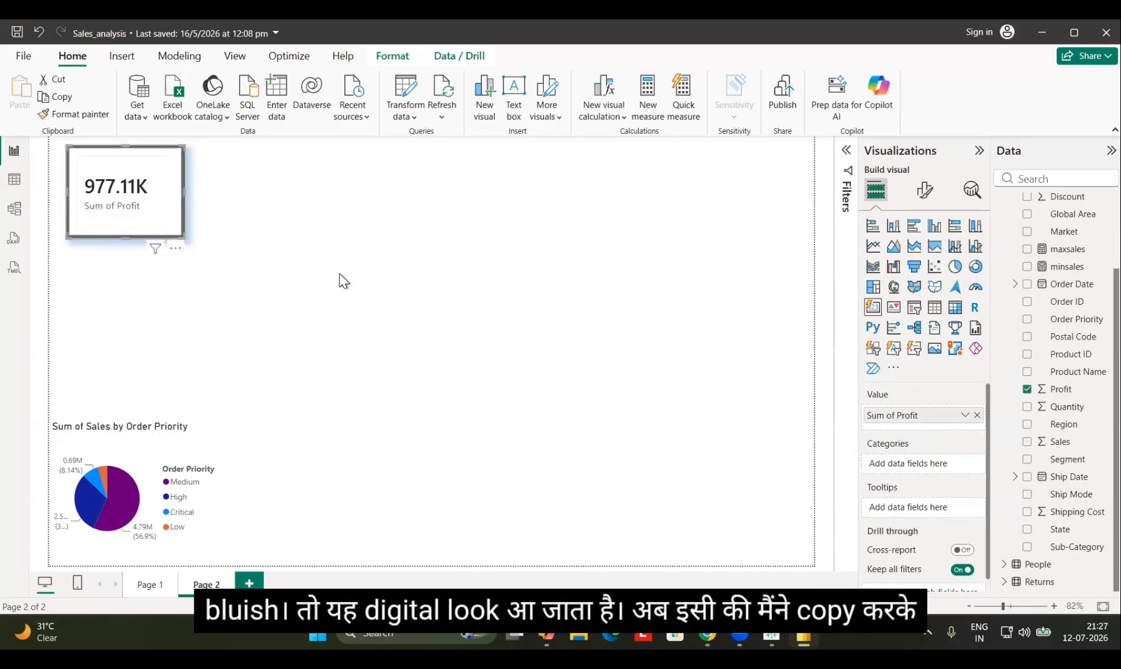
pyautogui.hotkey('ctrl', 'c')
pyautogui.hotkey('ctrl', 'v')
pyautogui.moveTo(172, 207); pyautogui.dragTo(301, 210)
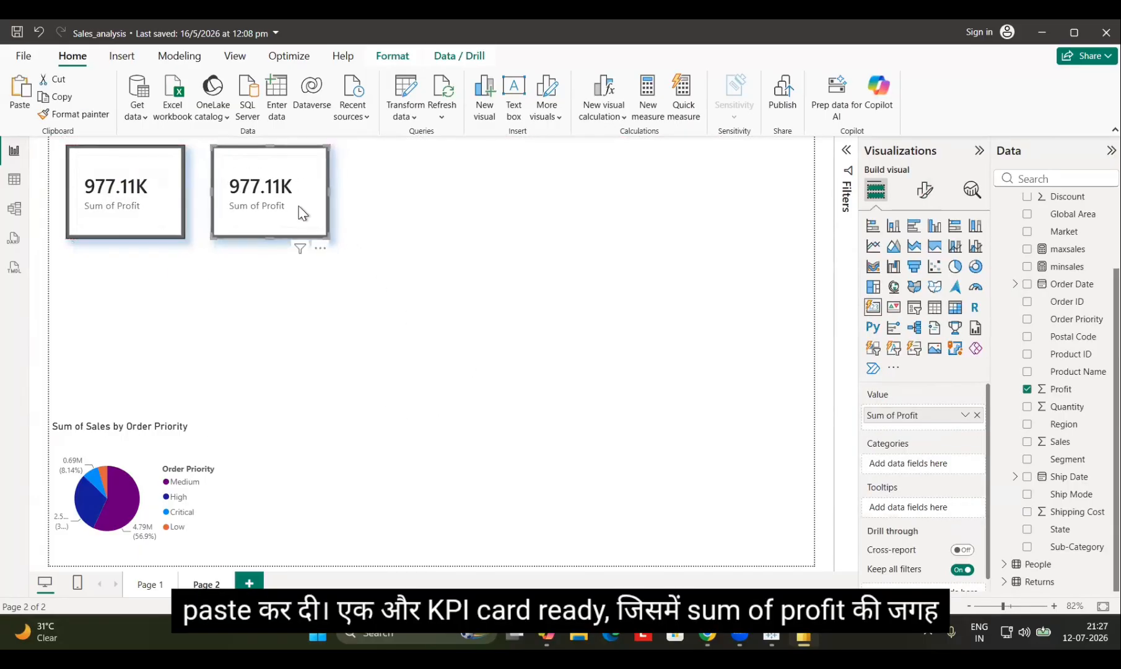
pyautogui.click(976, 416)
pyautogui.click(1026, 441)
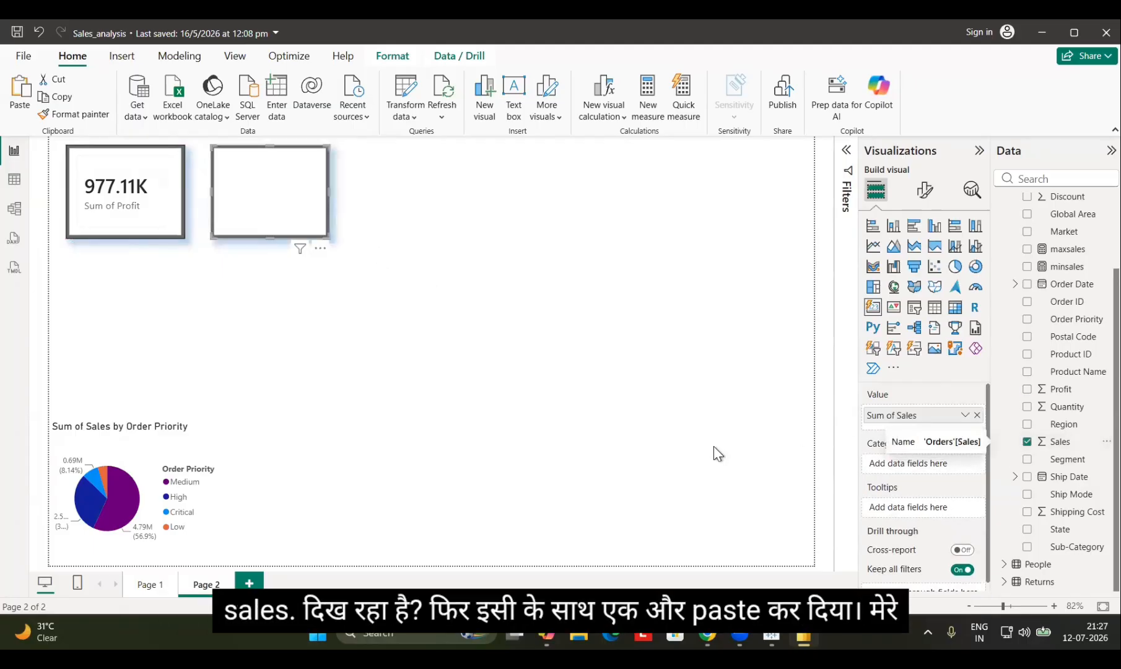
# Step: Paste another copy of the Profit card as third in the row and replace its value with the sum of Quantity
pyautogui.click(427, 294)
pyautogui.hotkey('ctrl', 'v')
pyautogui.moveTo(142, 197); pyautogui.dragTo(456, 221)
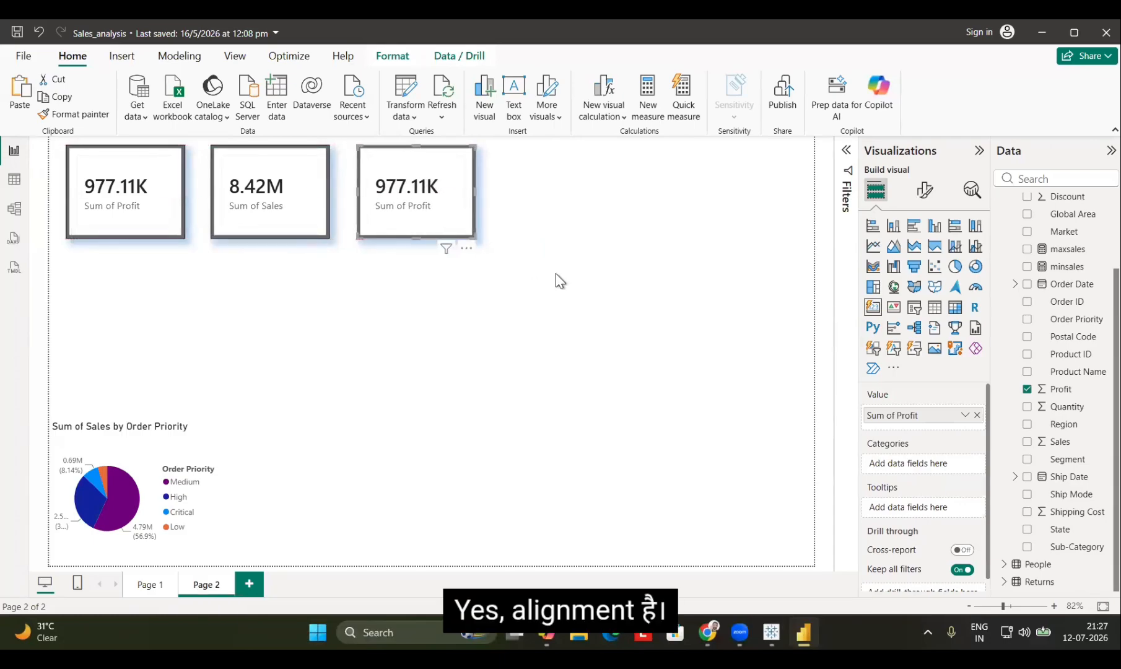
pyautogui.click(974, 415)
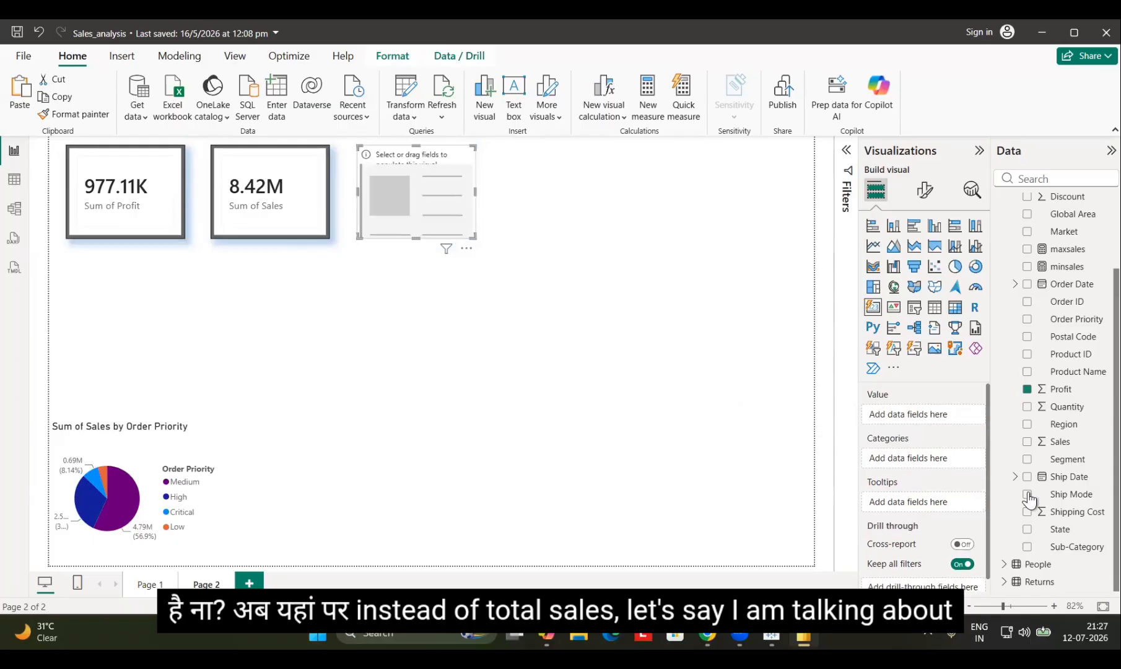
pyautogui.click(1026, 408)
pyautogui.click(629, 397)
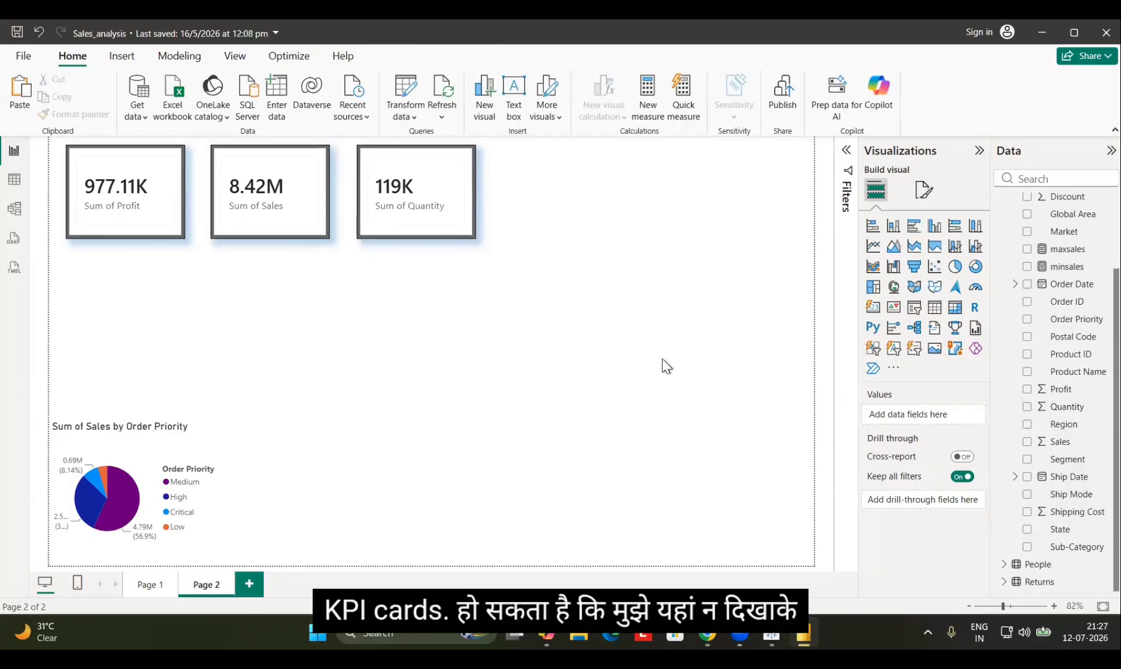
# Step: Stack the Sales, Quantity and Profit cards in a tight, aligned column along the report page's right edge
pyautogui.moveTo(294, 207); pyautogui.dragTo(761, 215)
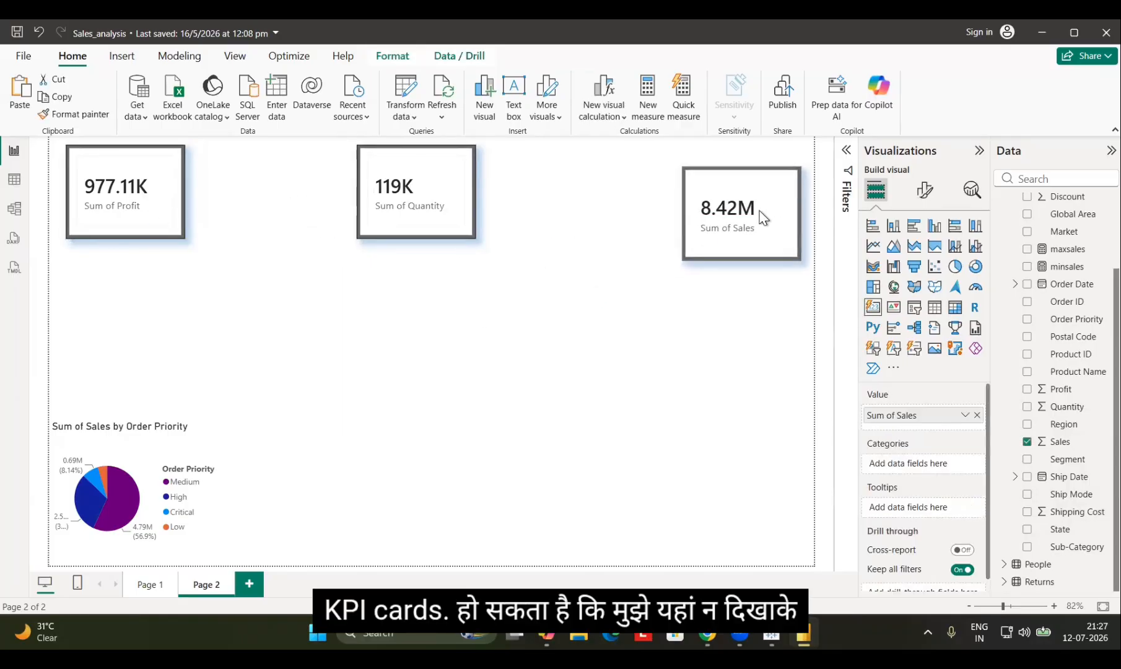
pyautogui.moveTo(465, 231); pyautogui.dragTo(746, 318)
pyautogui.moveTo(164, 197); pyautogui.dragTo(765, 414)
pyautogui.click(708, 561)
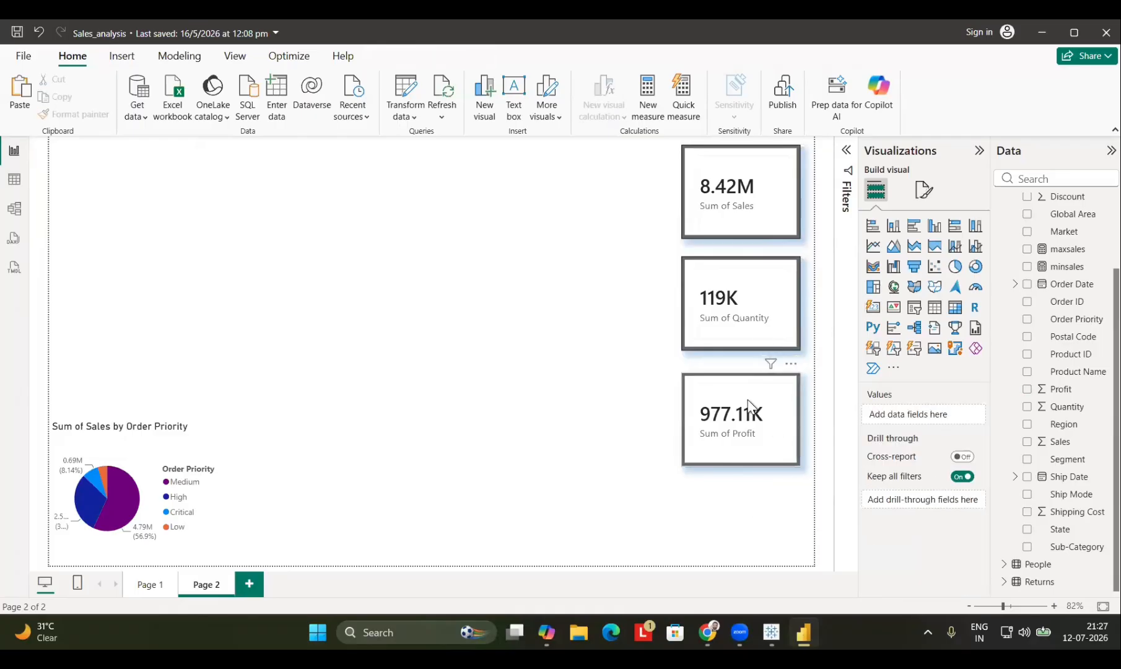
pyautogui.moveTo(722, 325); pyautogui.dragTo(723, 317)
pyautogui.moveTo(734, 423); pyautogui.dragTo(735, 401)
pyautogui.click(430, 390)
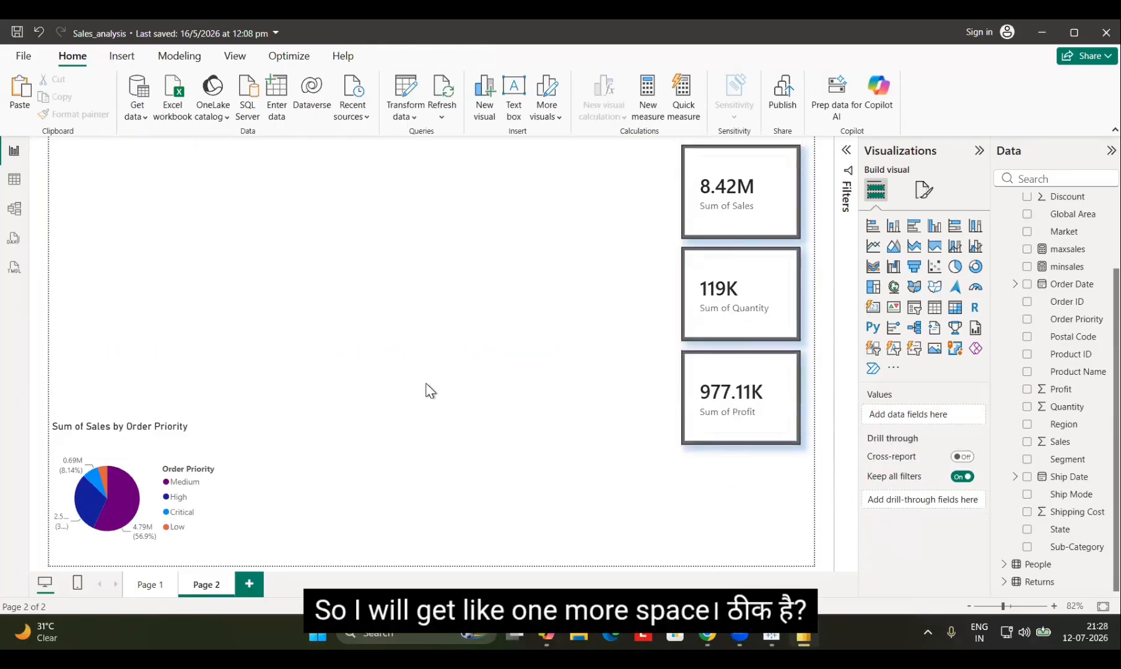
# Step: Paste a fourth card at the bottom of the card column and replace its value with the sum of Shipping Cost
pyautogui.hotkey('ctrl', 'v')
pyautogui.moveTo(148, 217); pyautogui.dragTo(770, 528)
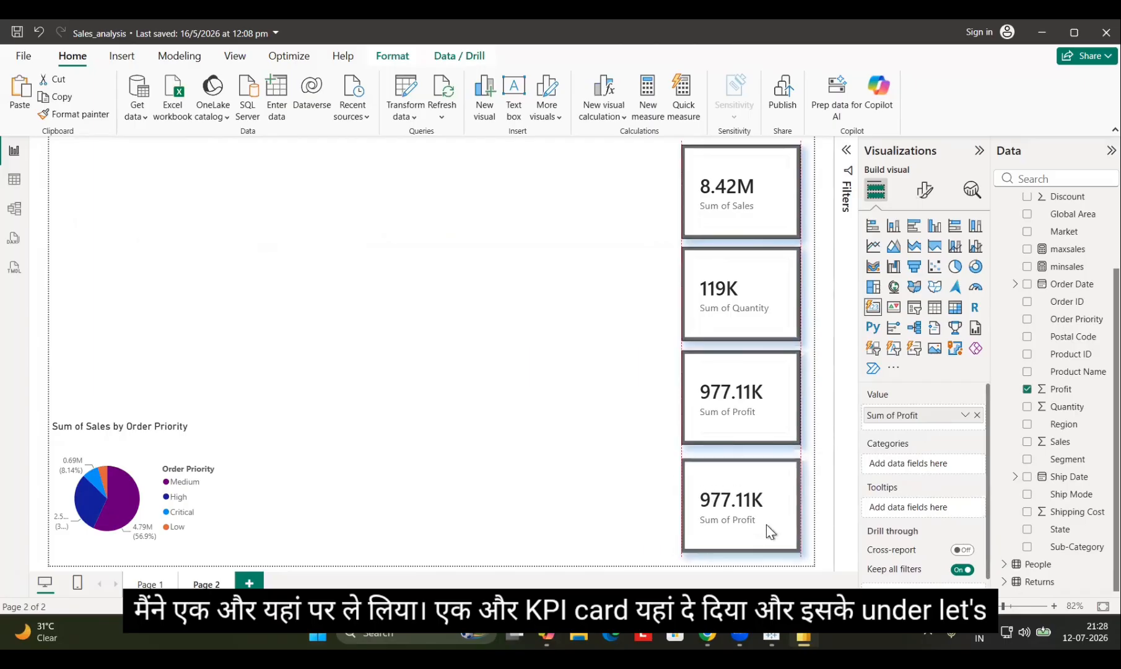
pyautogui.click(1033, 389)
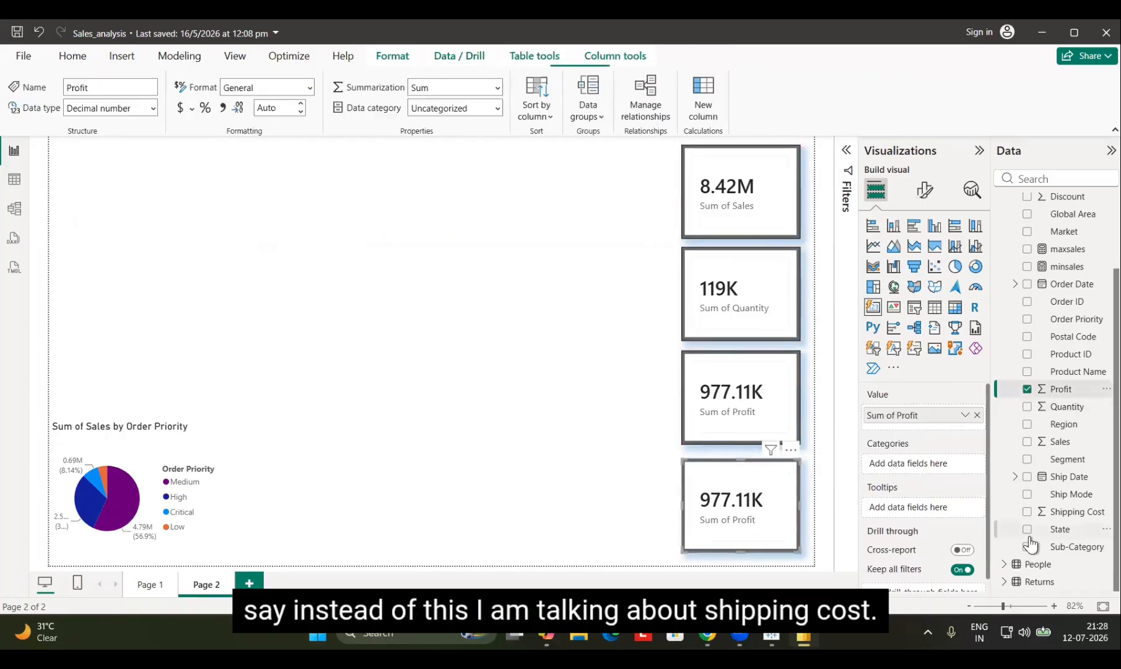
pyautogui.click(1027, 511)
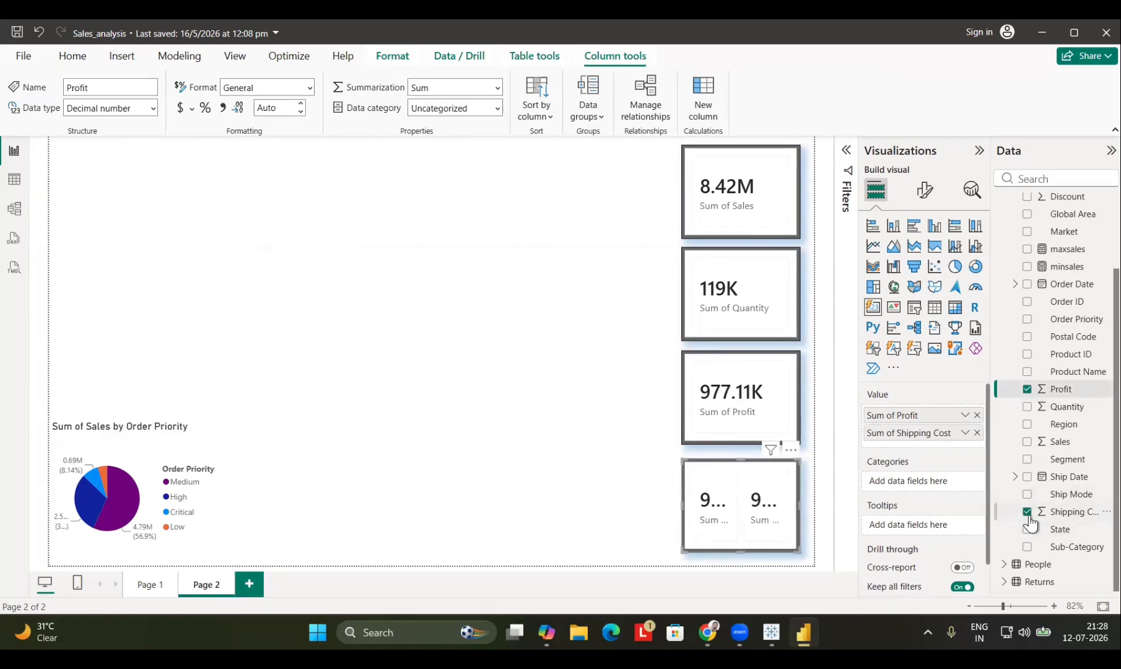
pyautogui.click(1026, 513)
pyautogui.click(1027, 389)
pyautogui.click(1026, 511)
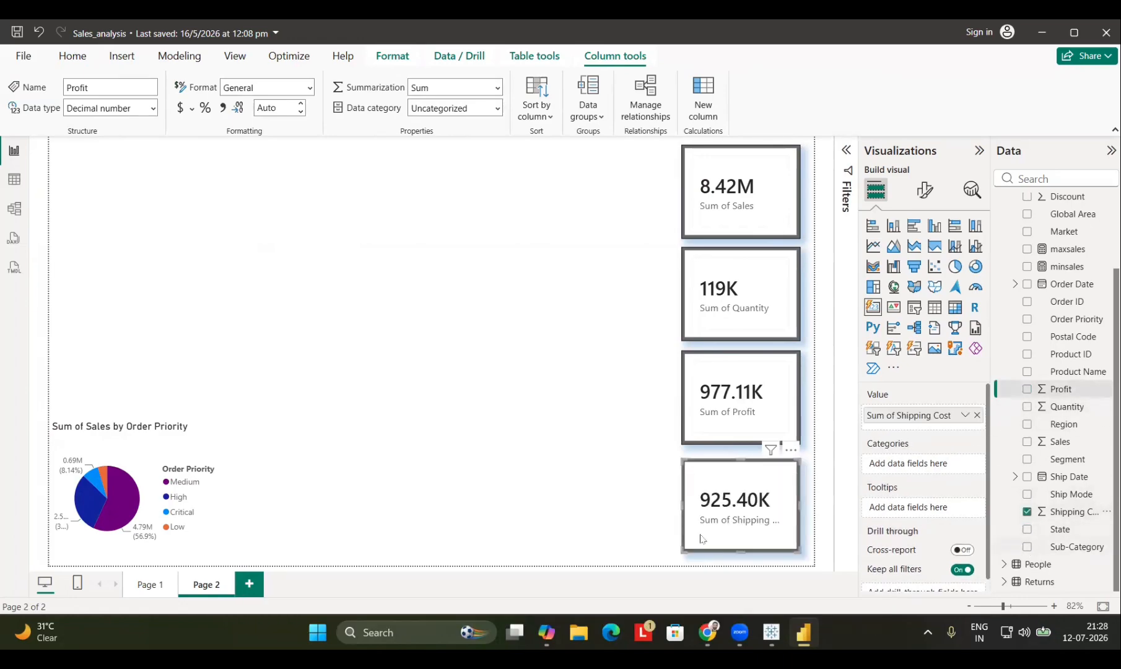
pyautogui.click(640, 527)
# Step: Move the Sales by Order Priority pie chart to the page's upper-left area and clear its slice highlighting
pyautogui.moveTo(145, 464); pyautogui.dragTo(157, 189)
pyautogui.click(240, 403)
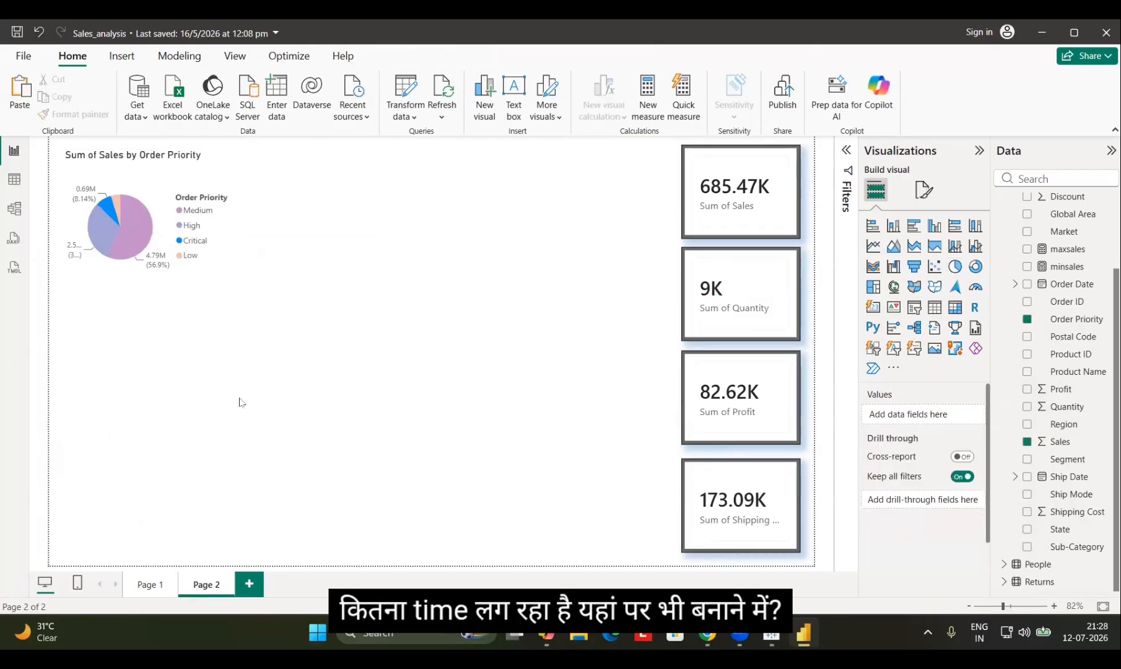
pyautogui.click(130, 243)
pyautogui.click(130, 243)
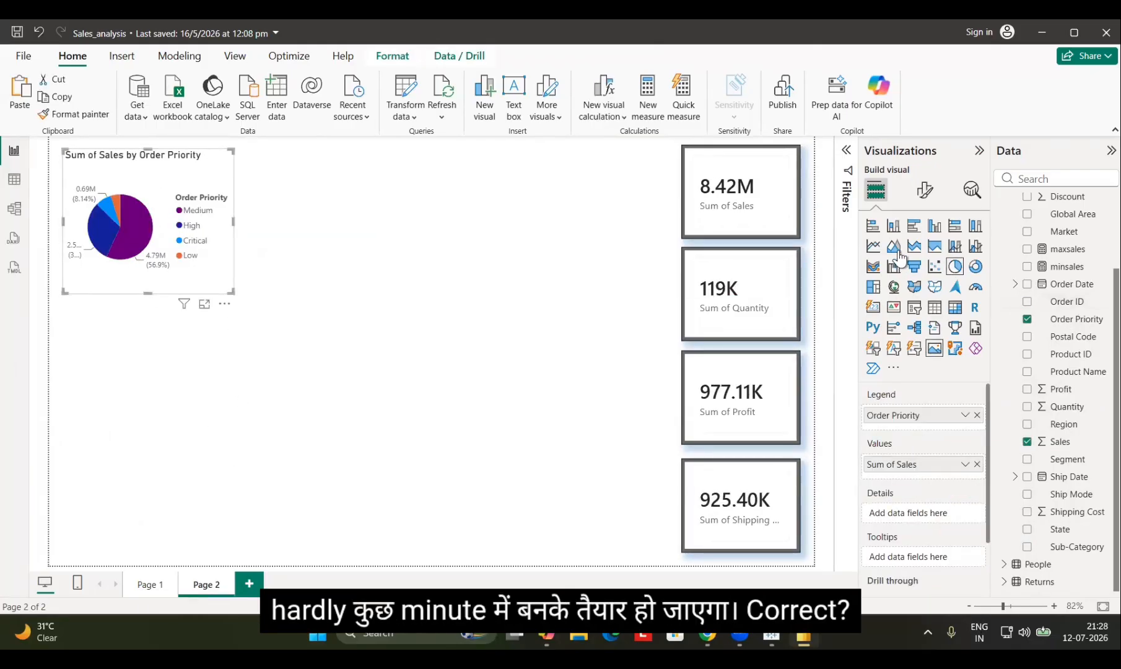
# Step: Try changing the Sales by Order Priority pie chart to a stacked bar chart, and undo the change
pyautogui.click(873, 225)
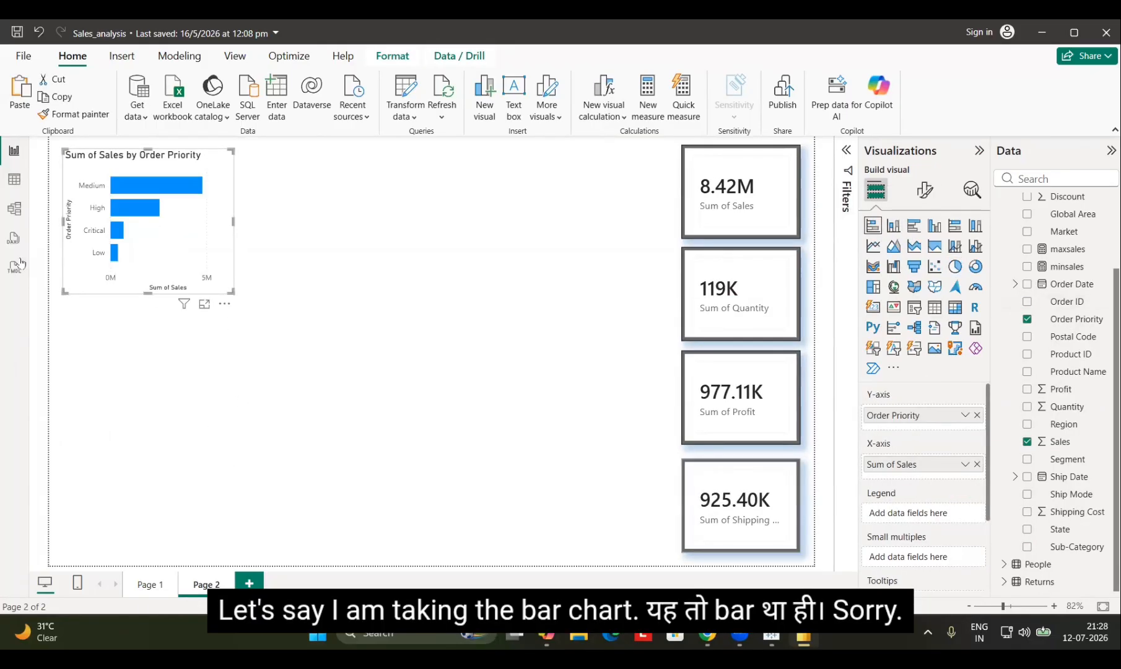
pyautogui.click(287, 337)
pyautogui.hotkey('ctrl', 'z')
pyautogui.click(343, 333)
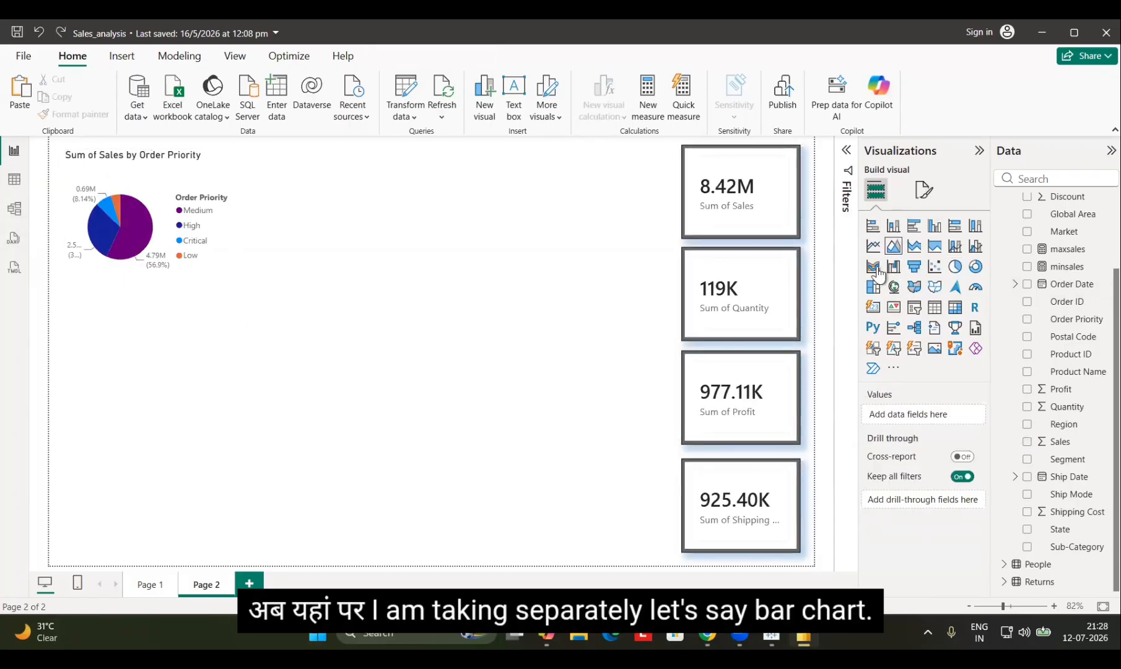
# Step: Insert a stacked bar chart of Profit by Segment, enlarge it and place it in the page's lower-left corner
pyautogui.click(872, 225)
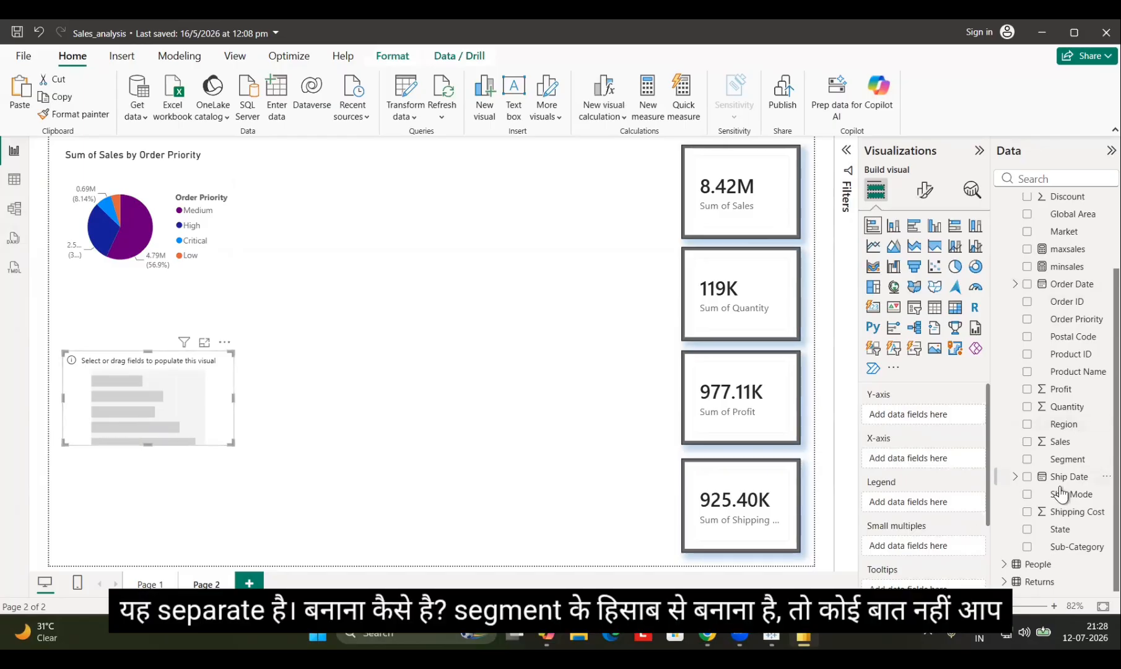
pyautogui.click(1027, 459)
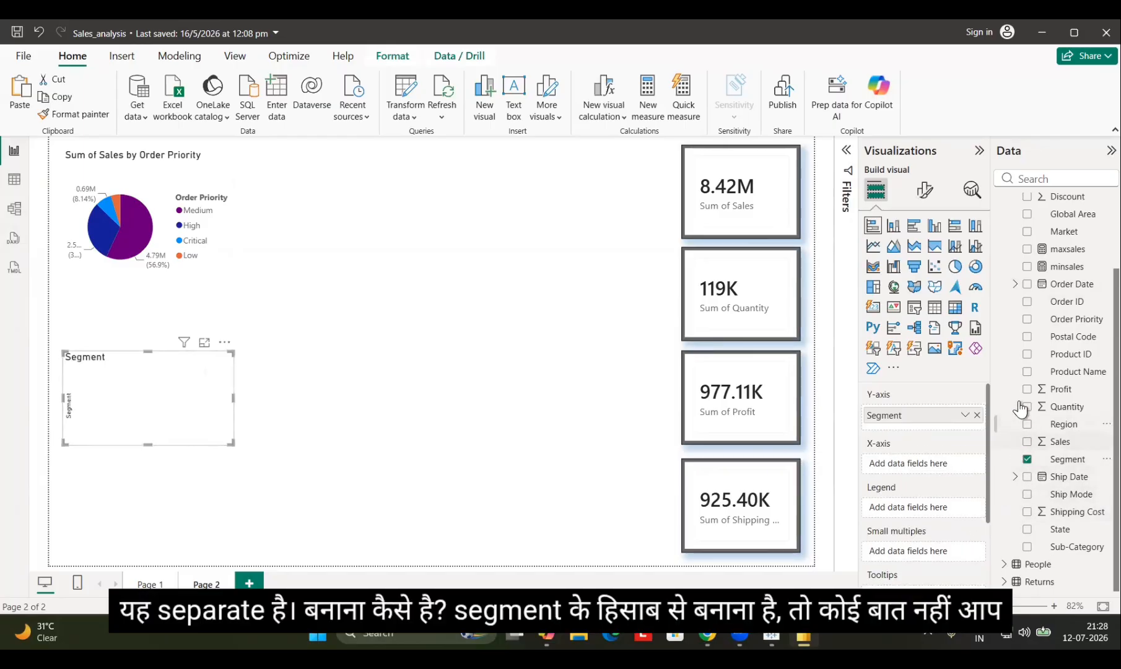
pyautogui.click(1027, 389)
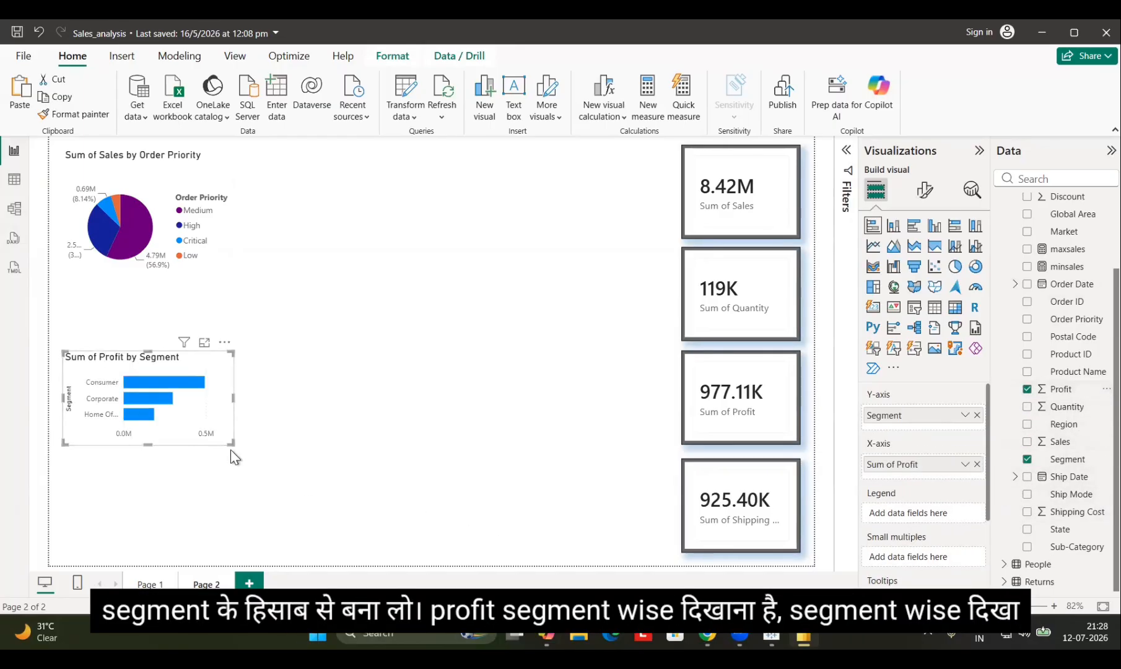
pyautogui.moveTo(233, 444); pyautogui.dragTo(402, 540)
pyautogui.moveTo(356, 442); pyautogui.dragTo(342, 464)
pyautogui.click(523, 496)
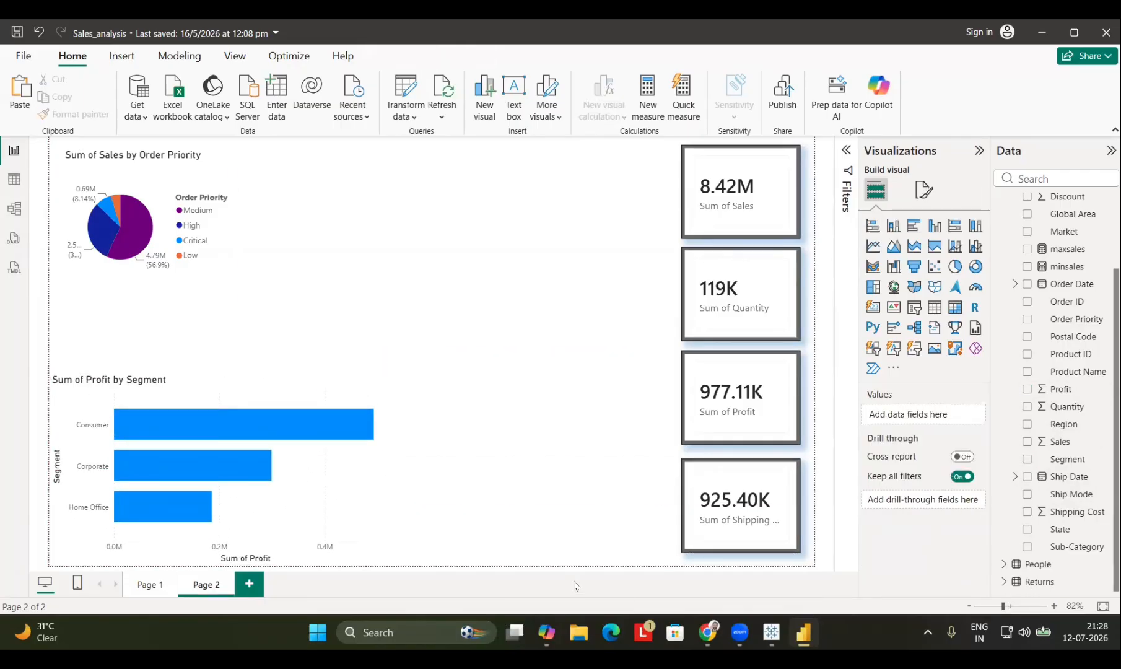
# Step: Enlarge the Sales by Order Priority pie chart and align it in the page's upper-left corner above the bar chart
pyautogui.click(178, 193)
pyautogui.moveTo(237, 296); pyautogui.dragTo(363, 359)
pyautogui.moveTo(269, 196); pyautogui.dragTo(257, 190)
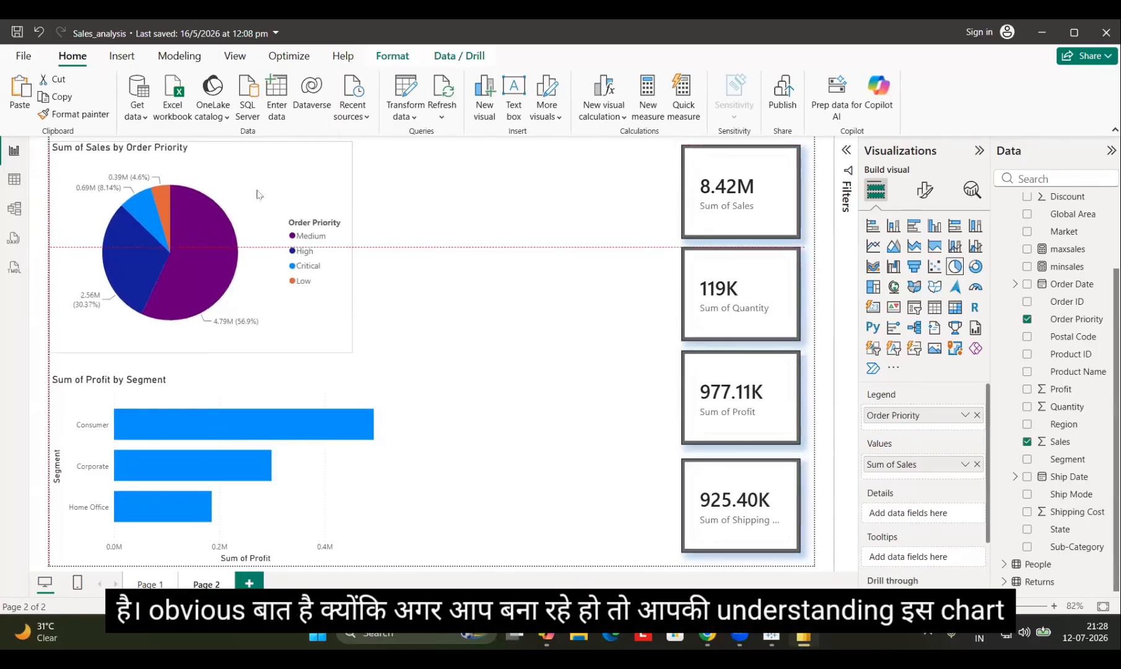
pyautogui.click(540, 375)
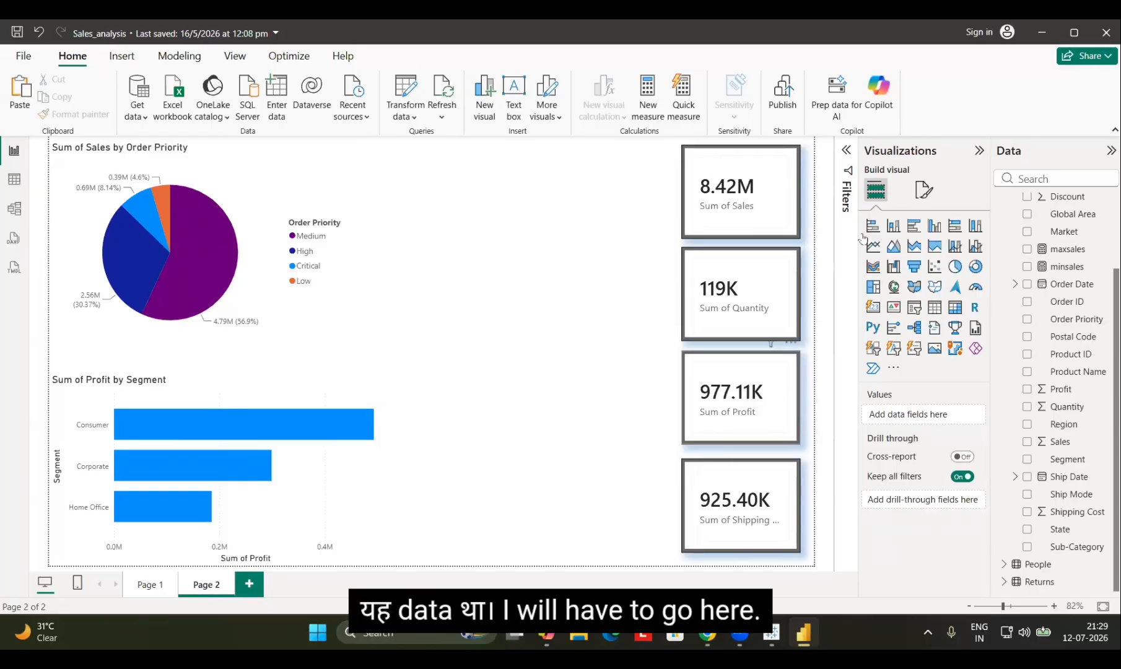
# Step: Look through the page's formatting, filter and drill-through options, and the Profit by Segment bar chart's formatting options and fields
pyautogui.click(923, 190)
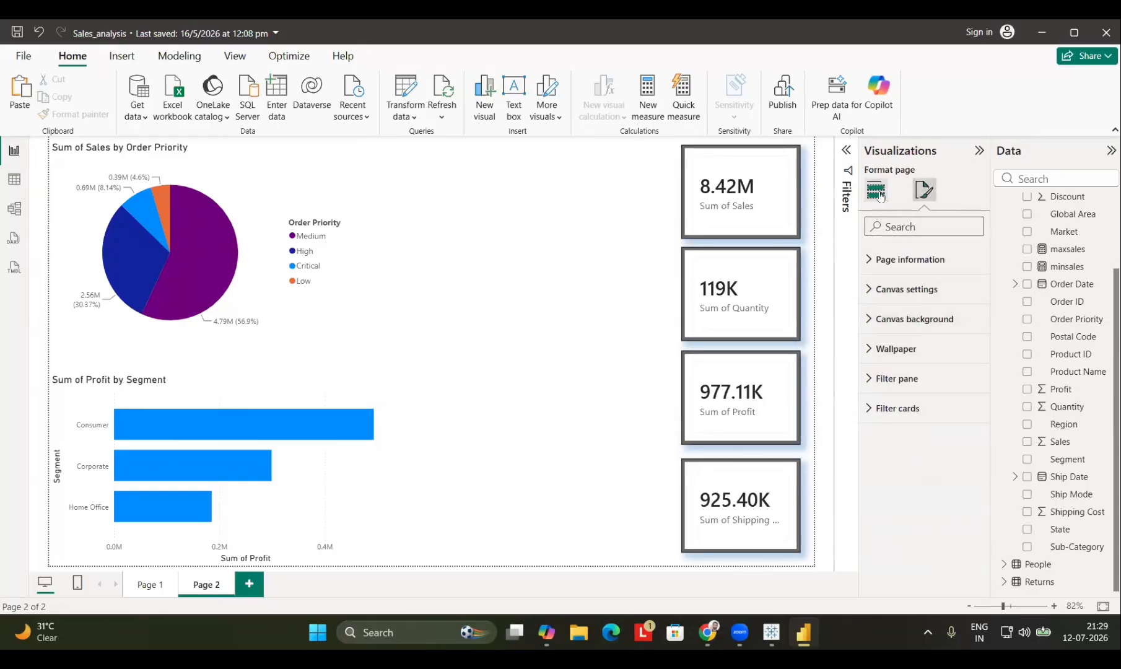
pyautogui.click(845, 151)
pyautogui.click(846, 151)
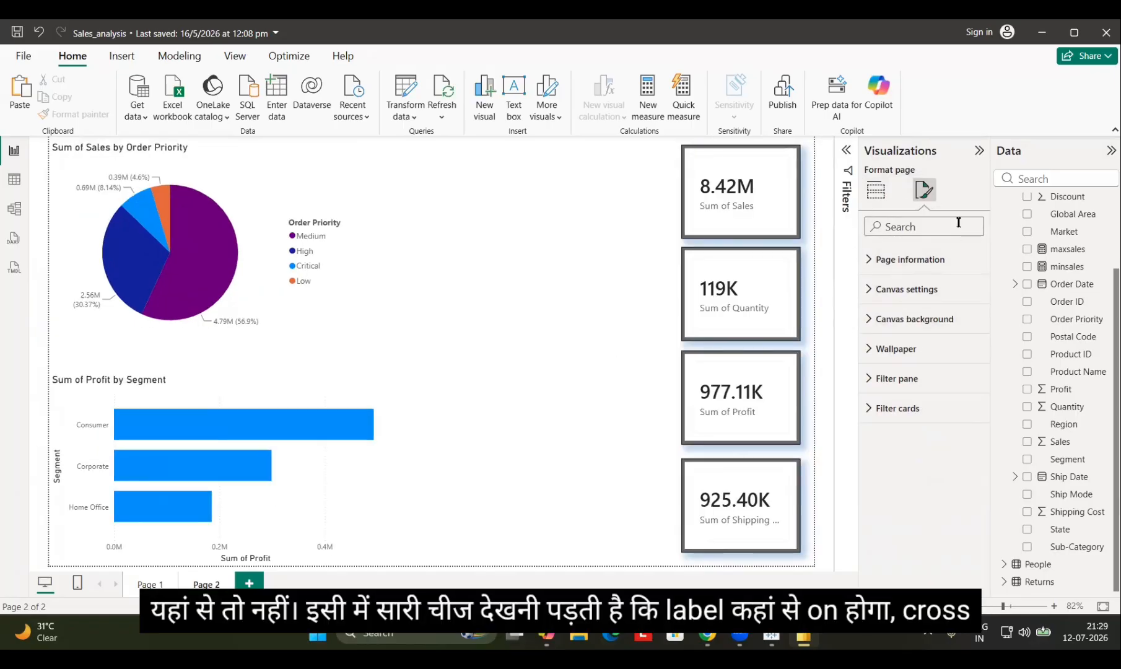
pyautogui.click(875, 189)
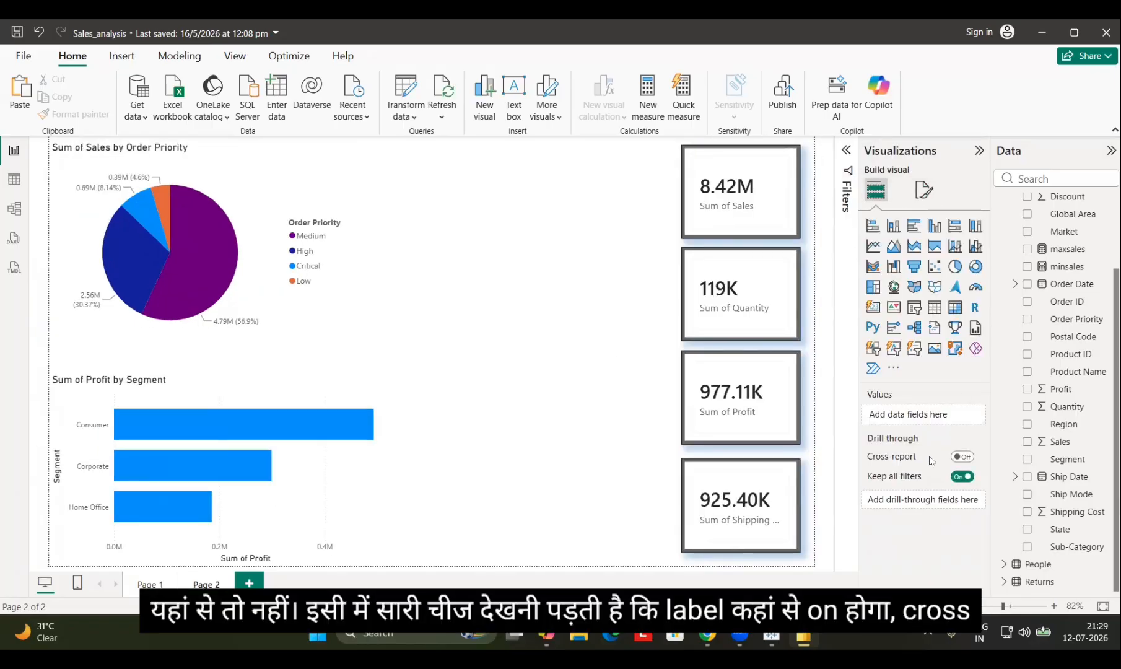
pyautogui.click(961, 459)
pyautogui.click(923, 189)
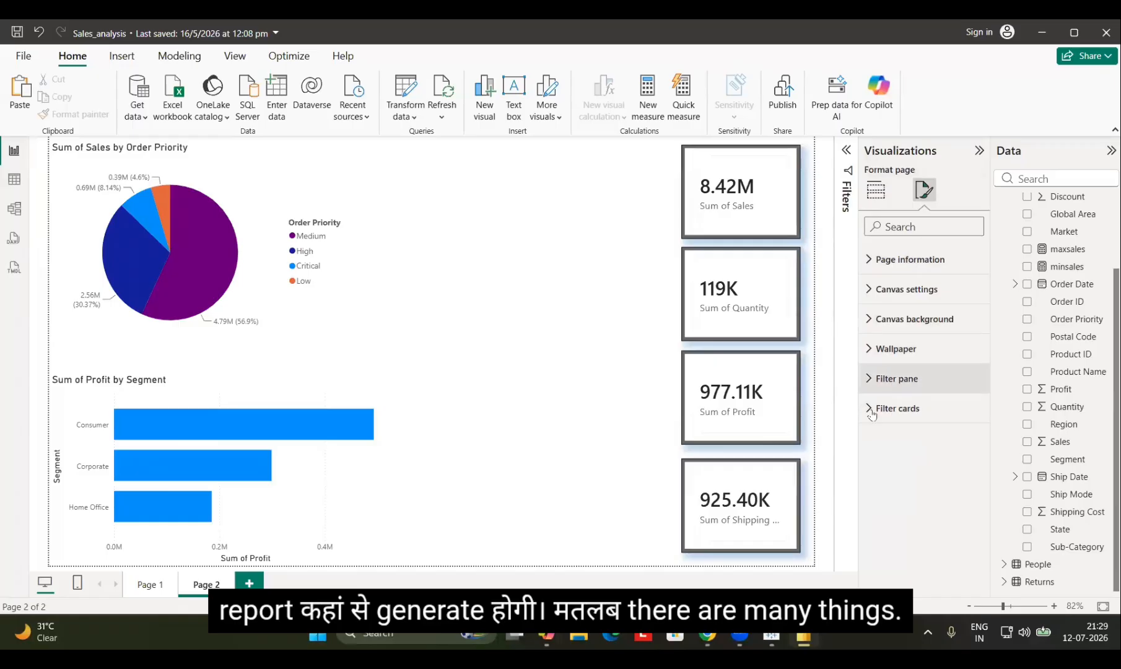
pyautogui.click(870, 260)
pyautogui.click(870, 260)
pyautogui.click(870, 290)
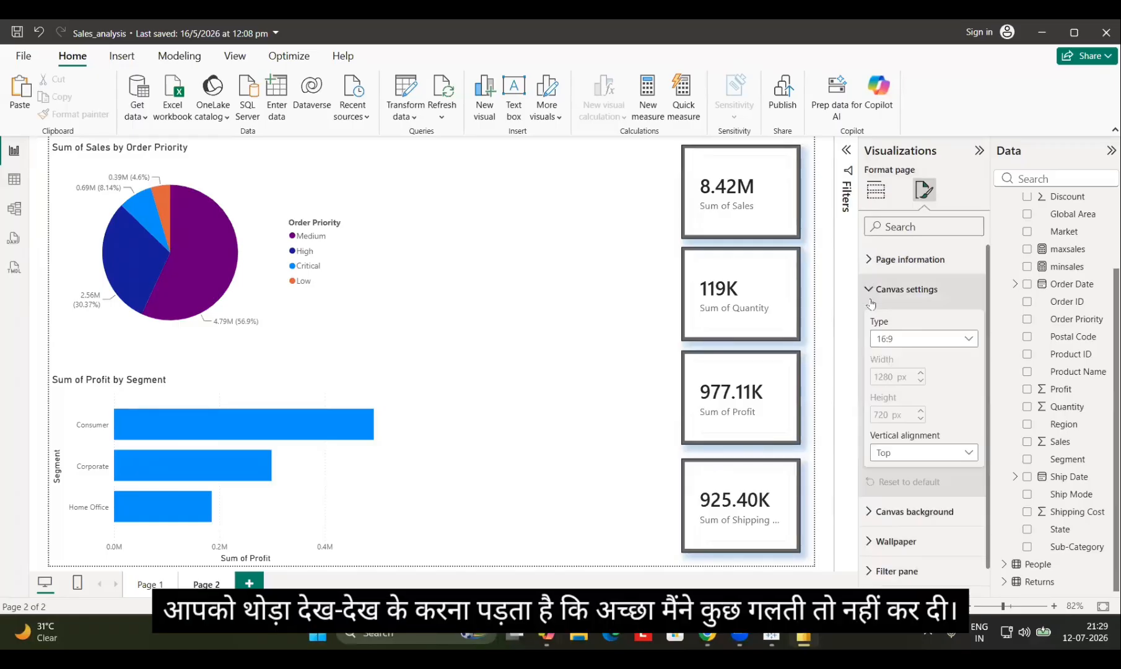
pyautogui.click(870, 289)
pyautogui.click(870, 350)
pyautogui.click(871, 349)
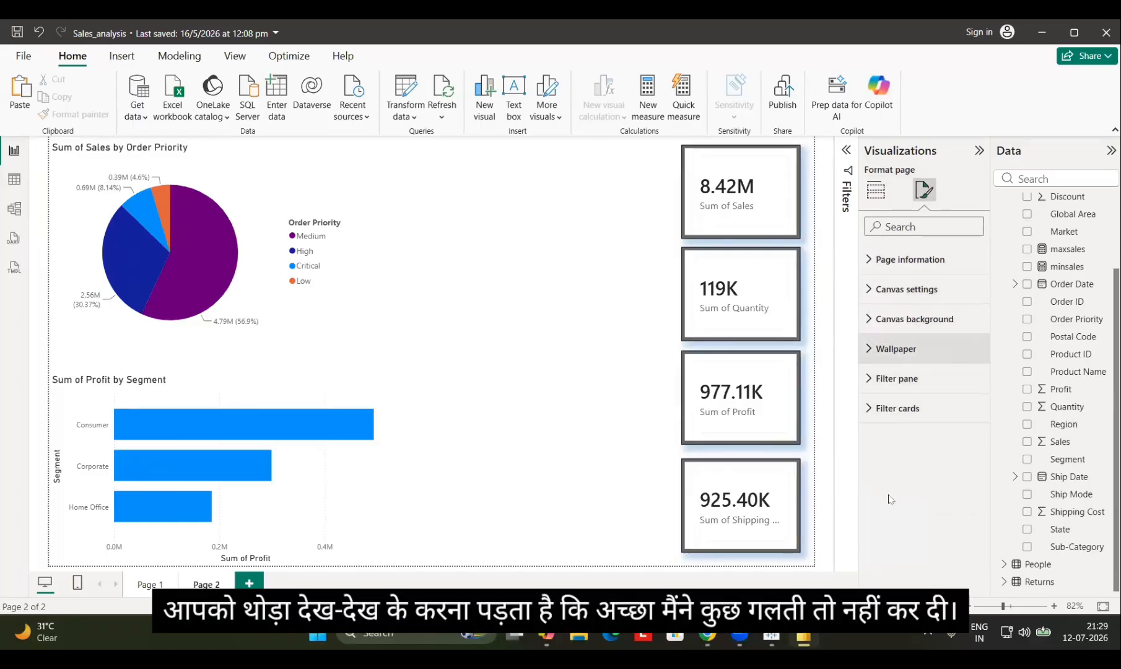
pyautogui.click(270, 401)
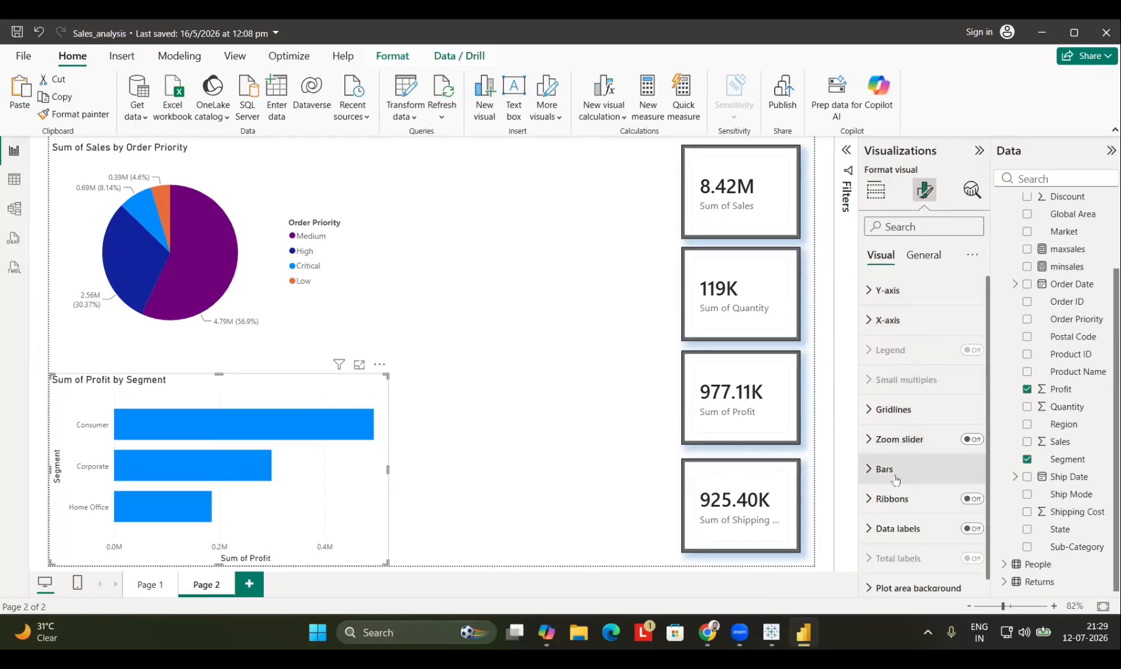
pyautogui.click(876, 190)
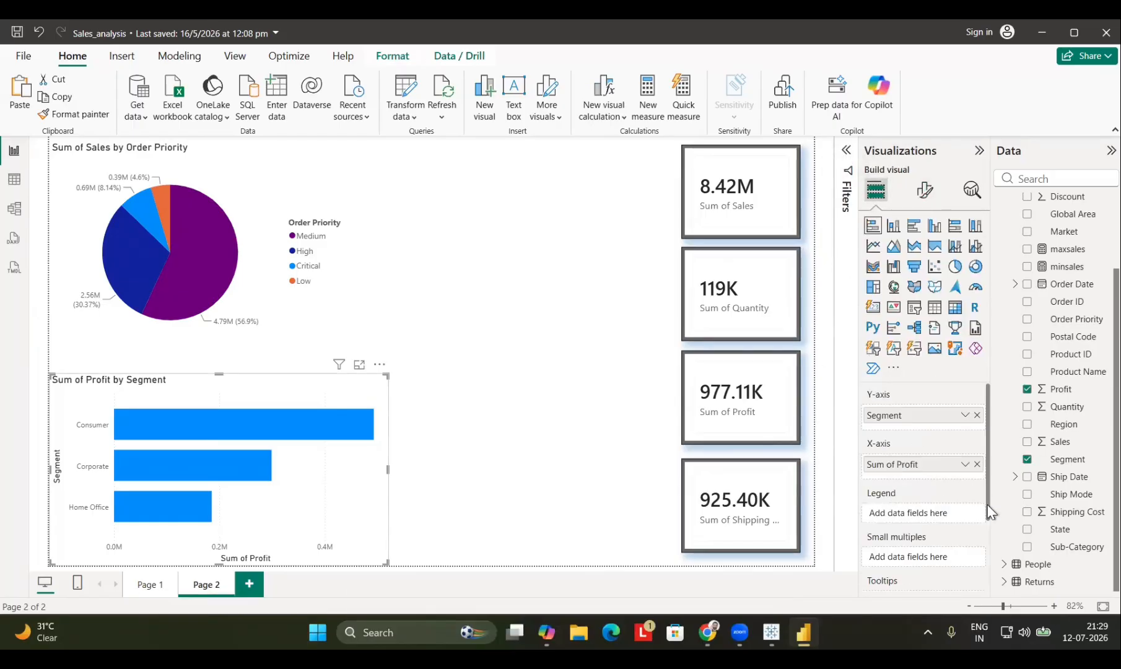
pyautogui.click(498, 452)
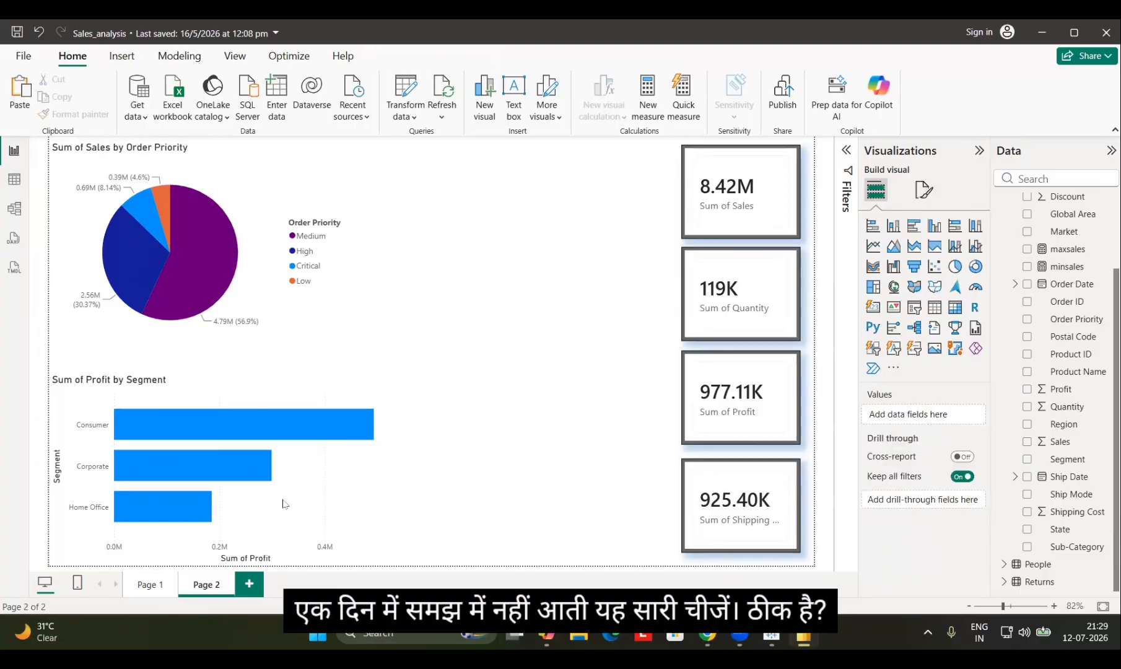
# Step: On Page 1, remove the Sales value from the multi-value card visual below the dashboard title
pyautogui.click(150, 583)
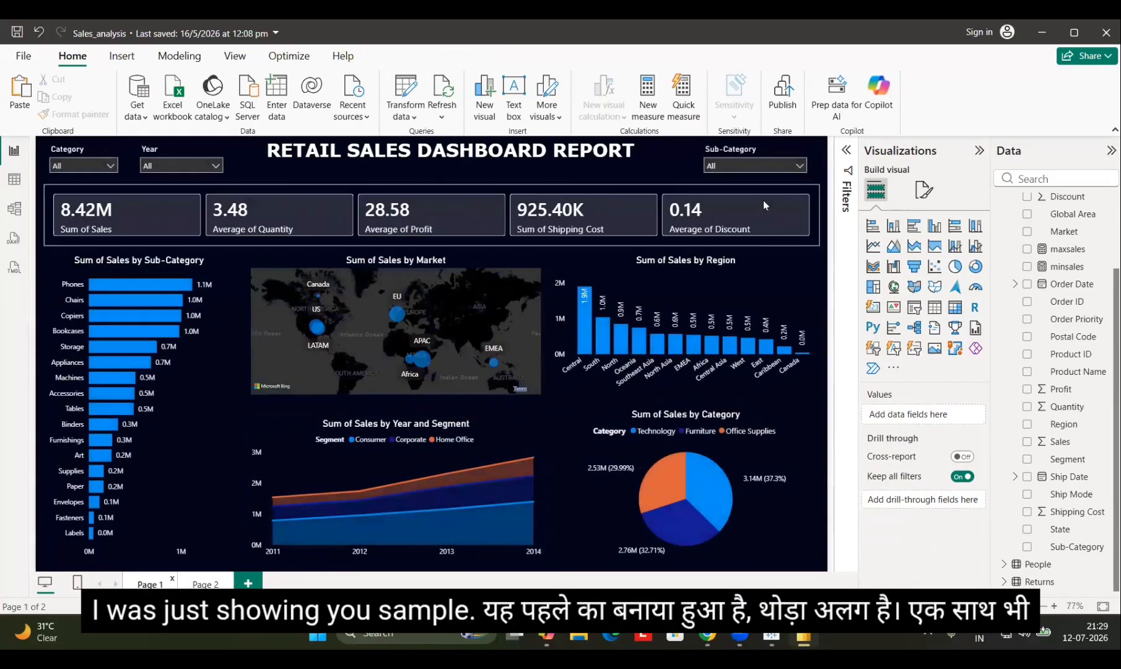
pyautogui.click(761, 230)
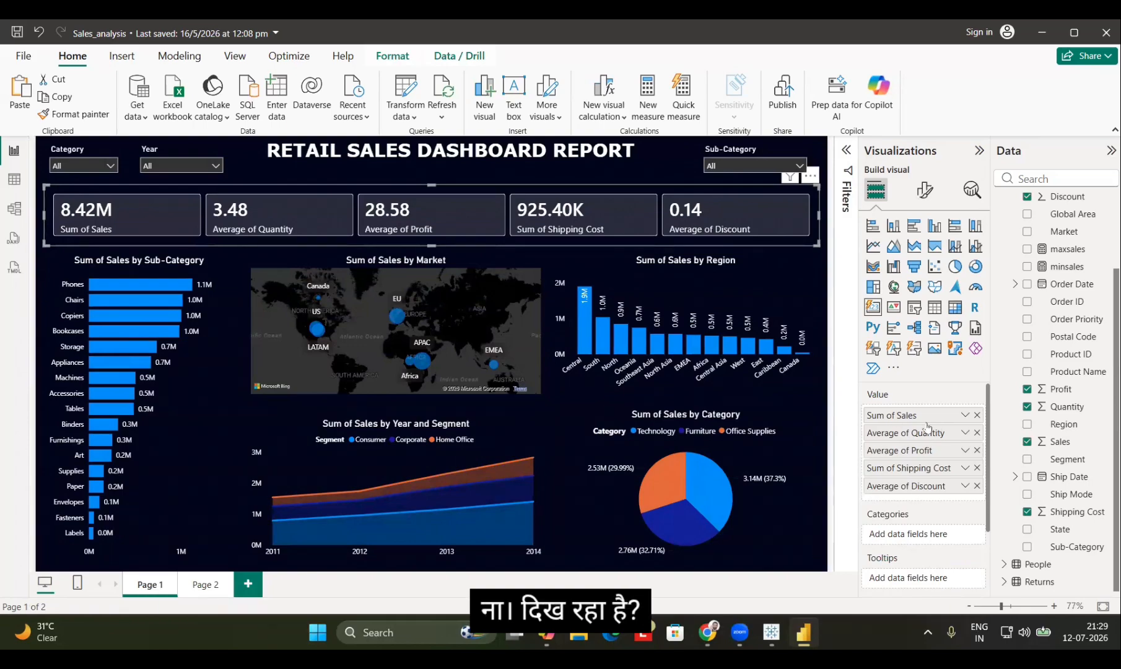
pyautogui.click(1026, 442)
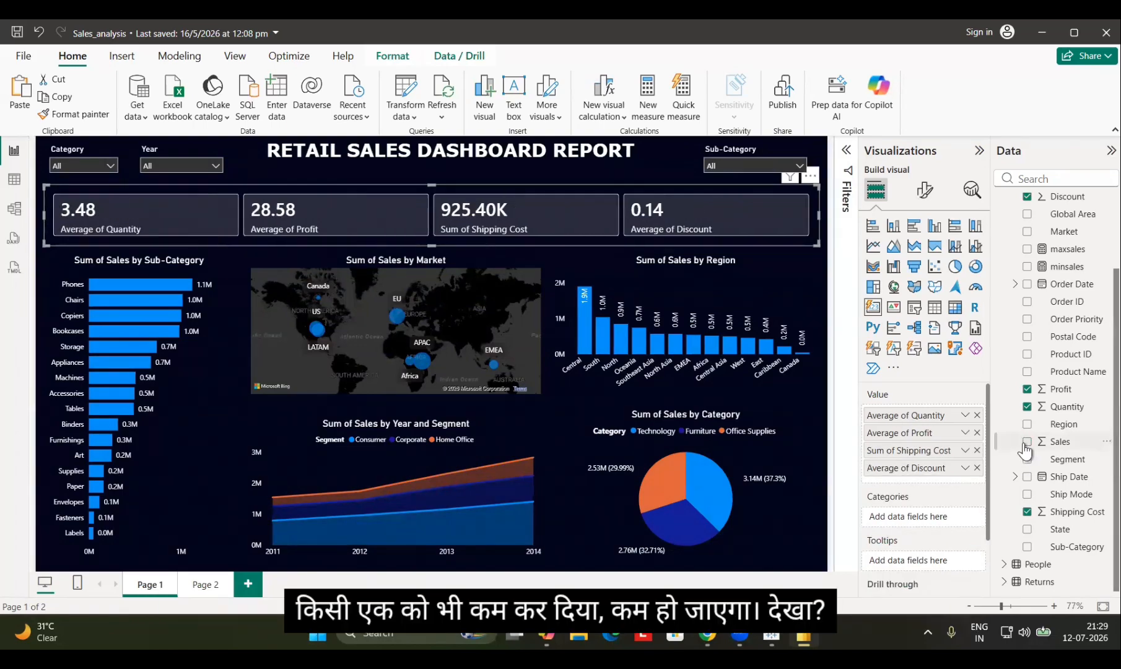
# Step: Add the Sales value back to the multi-value card visual and close the report to return to Tableau
pyautogui.click(1026, 441)
pyautogui.click(1026, 441)
pyautogui.click(1026, 442)
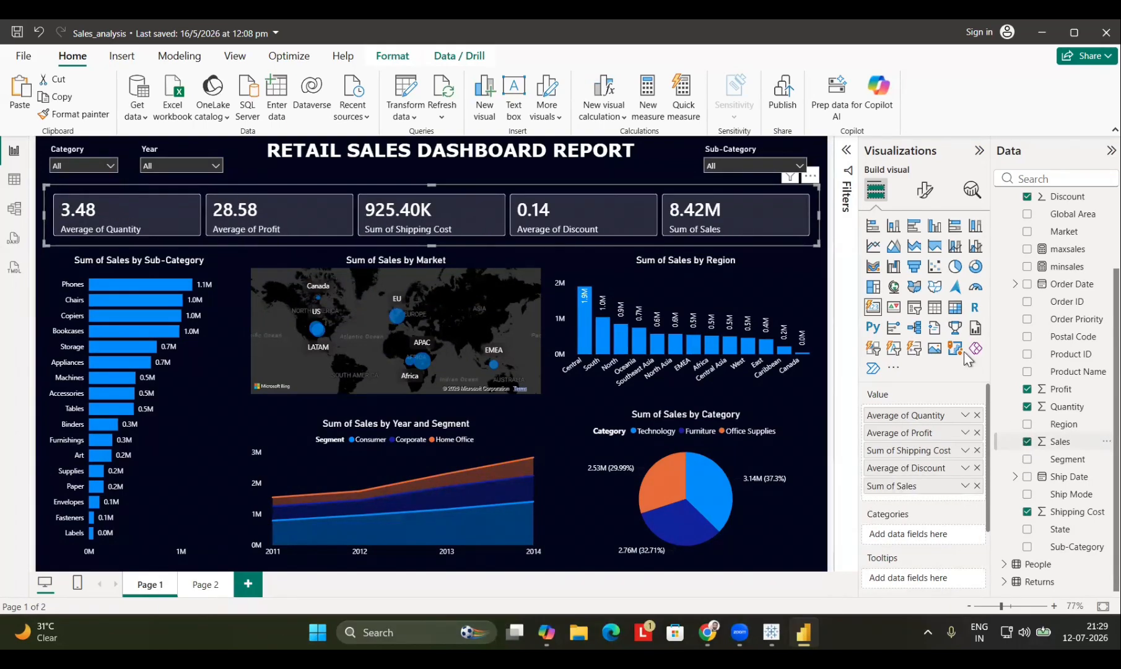
pyautogui.click(1106, 32)
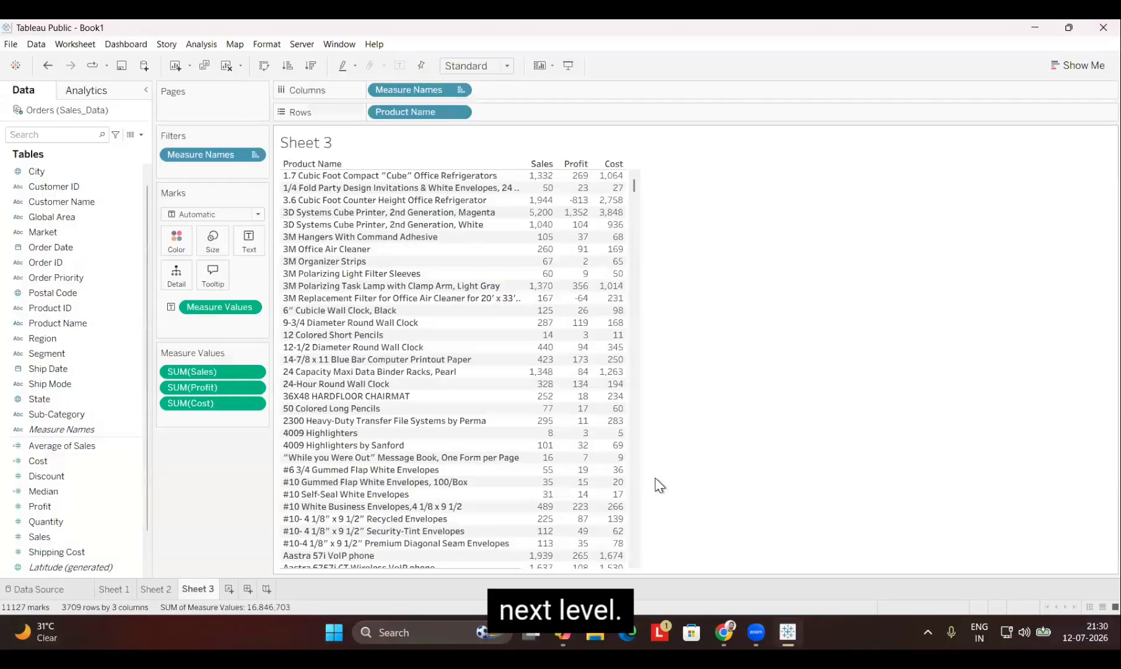
# Step: On a new worksheet, chart Profit by Sub-Category as bars sorted descending, fitted to the entire view and labelled with Profit
pyautogui.click(228, 588)
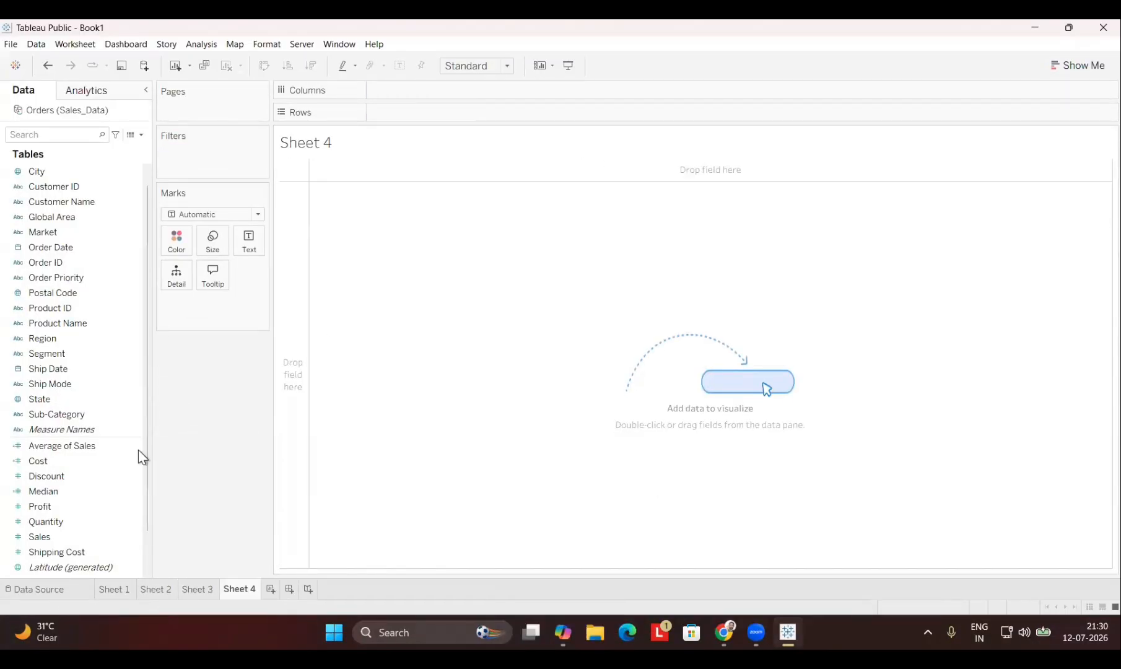
pyautogui.click(110, 303)
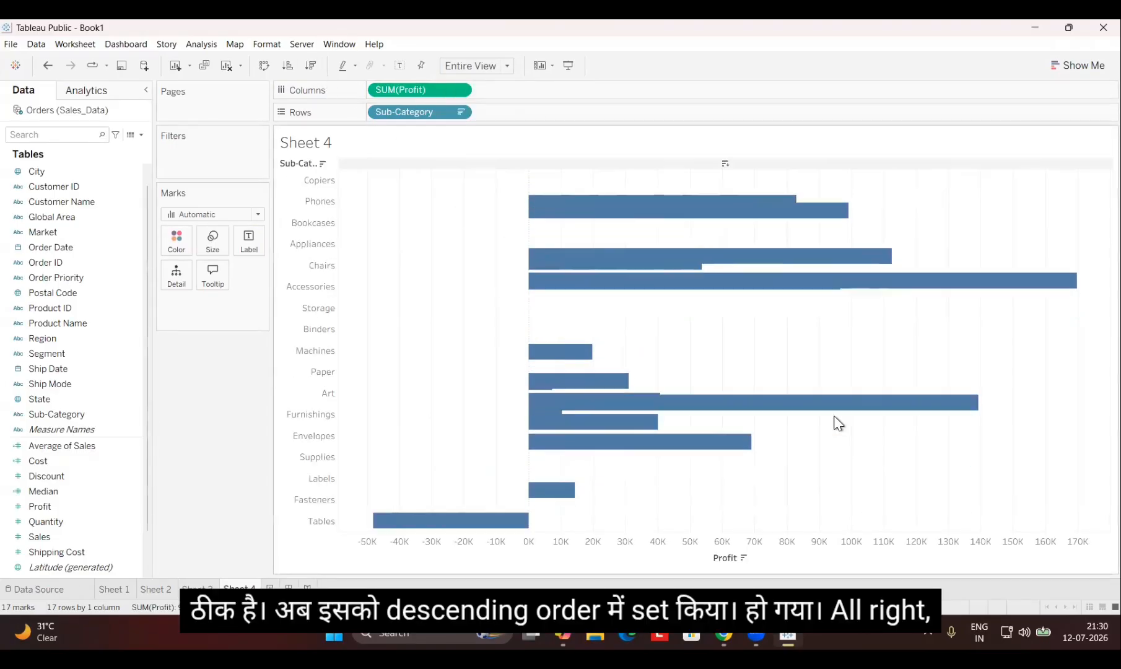
pyautogui.moveTo(60, 509); pyautogui.dragTo(249, 242)
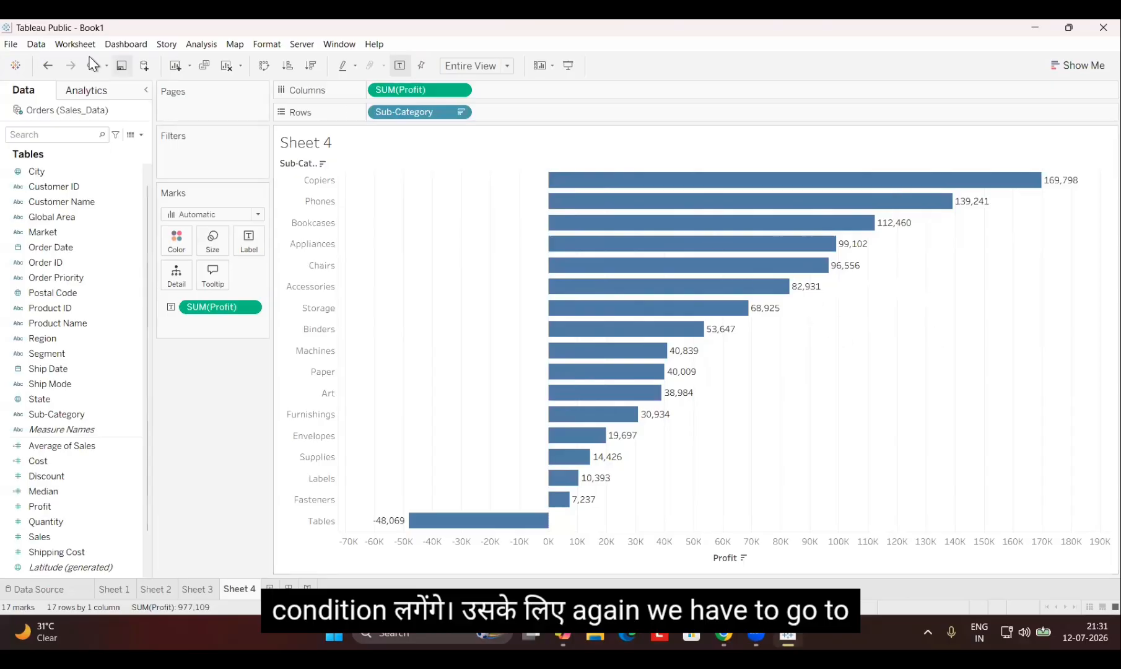
# Step: Create a calculated field named Profit Status and begin its formula with IF
pyautogui.click(201, 44)
pyautogui.moveTo(281, 340)
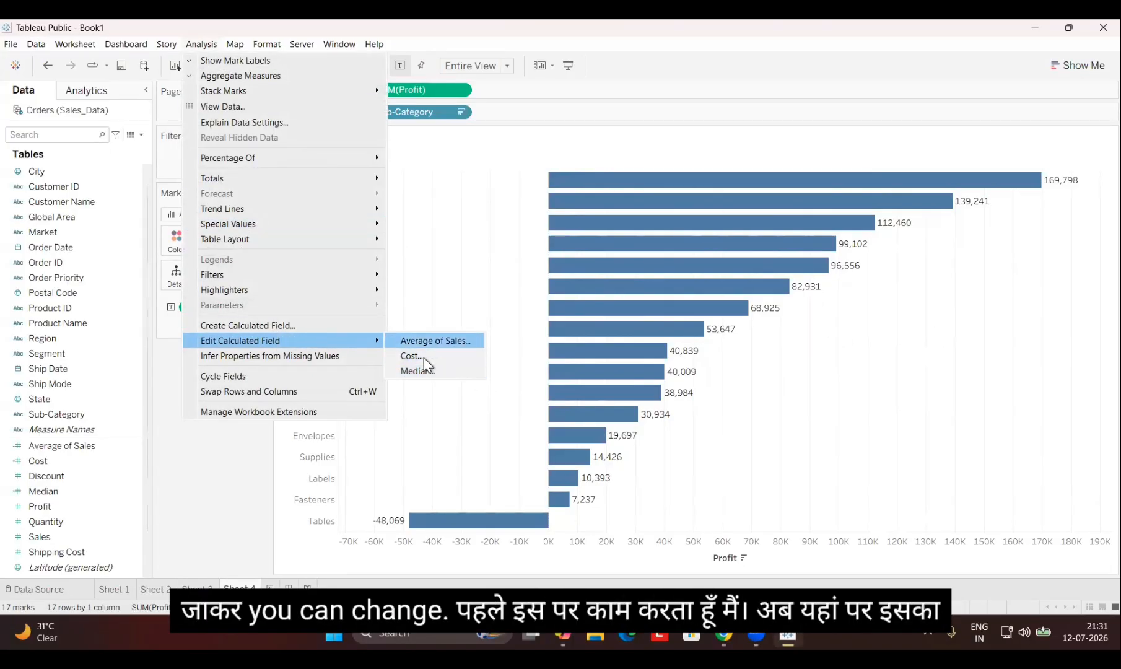
pyautogui.click(310, 325)
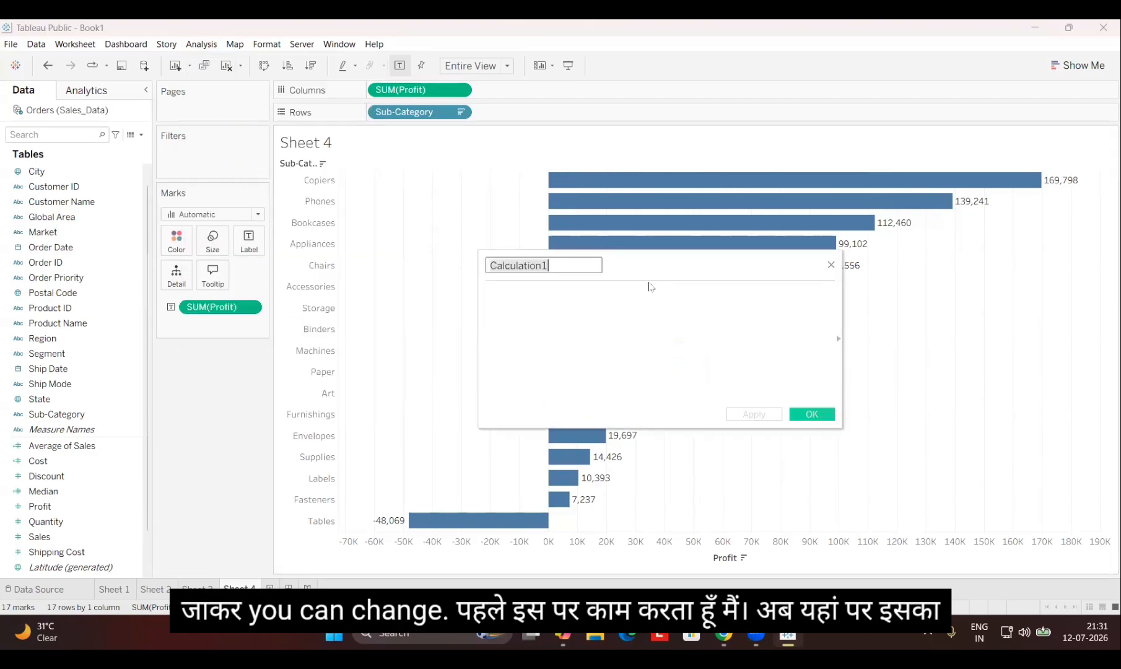
pyautogui.write('Profit Status')
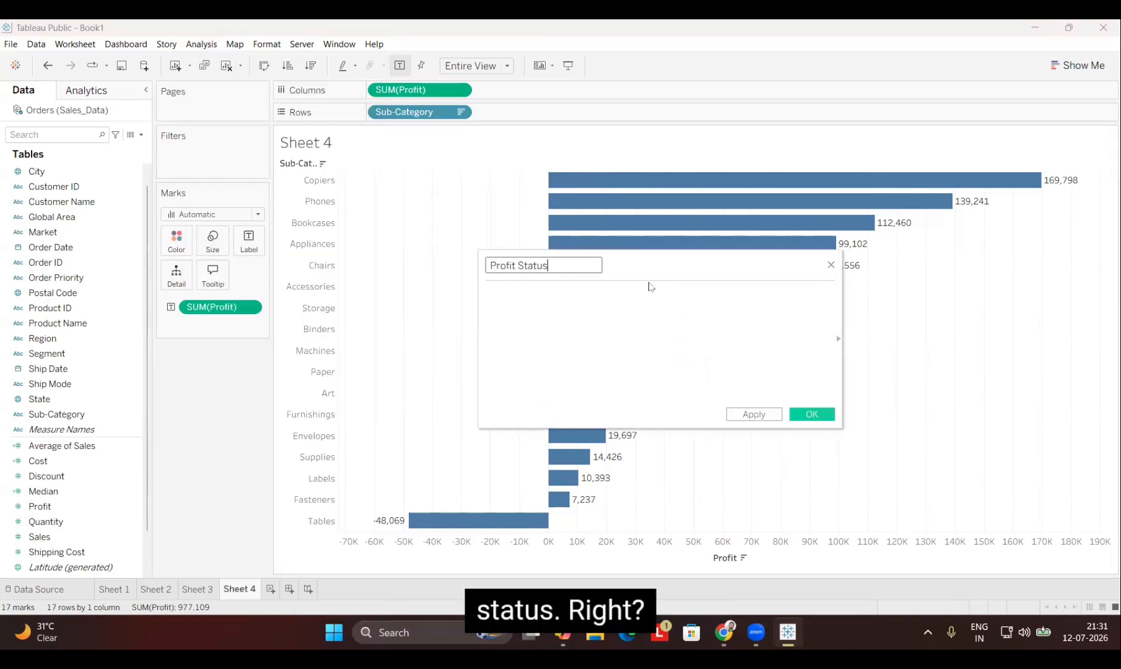
pyautogui.click(649, 287)
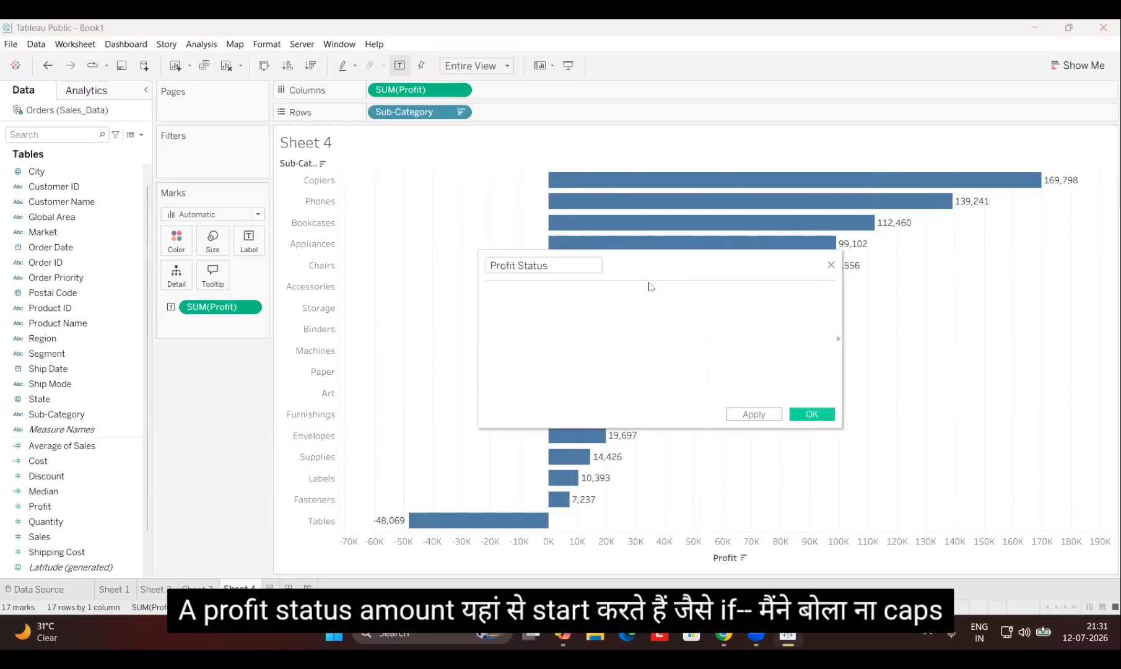
pyautogui.write('IF ')
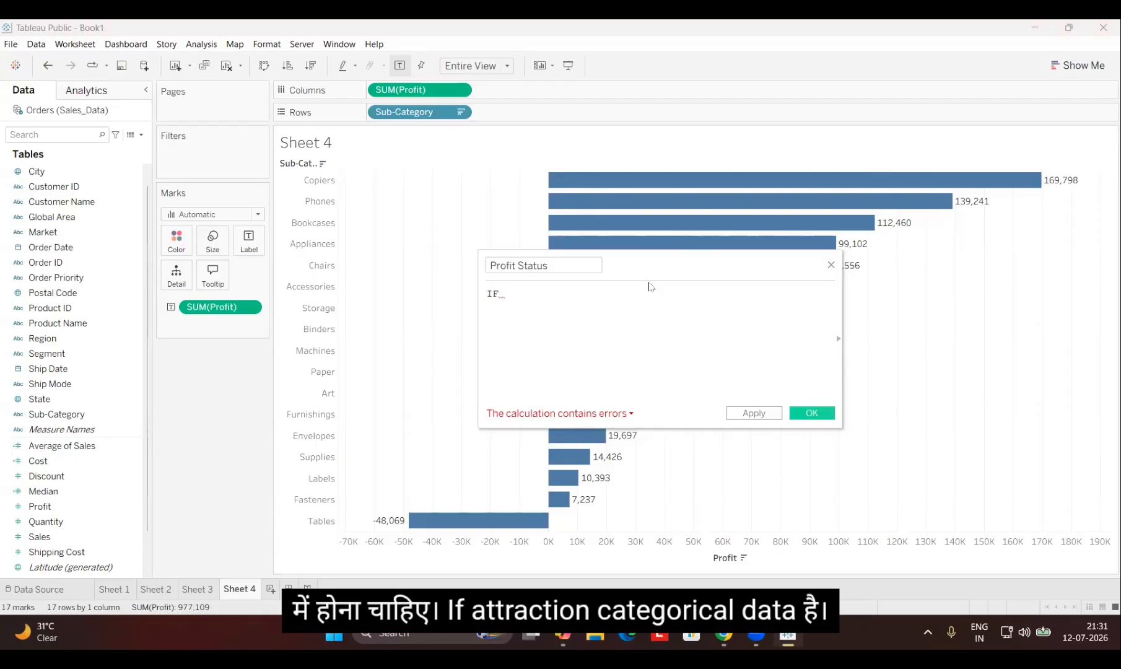
pyautogui.write('att')
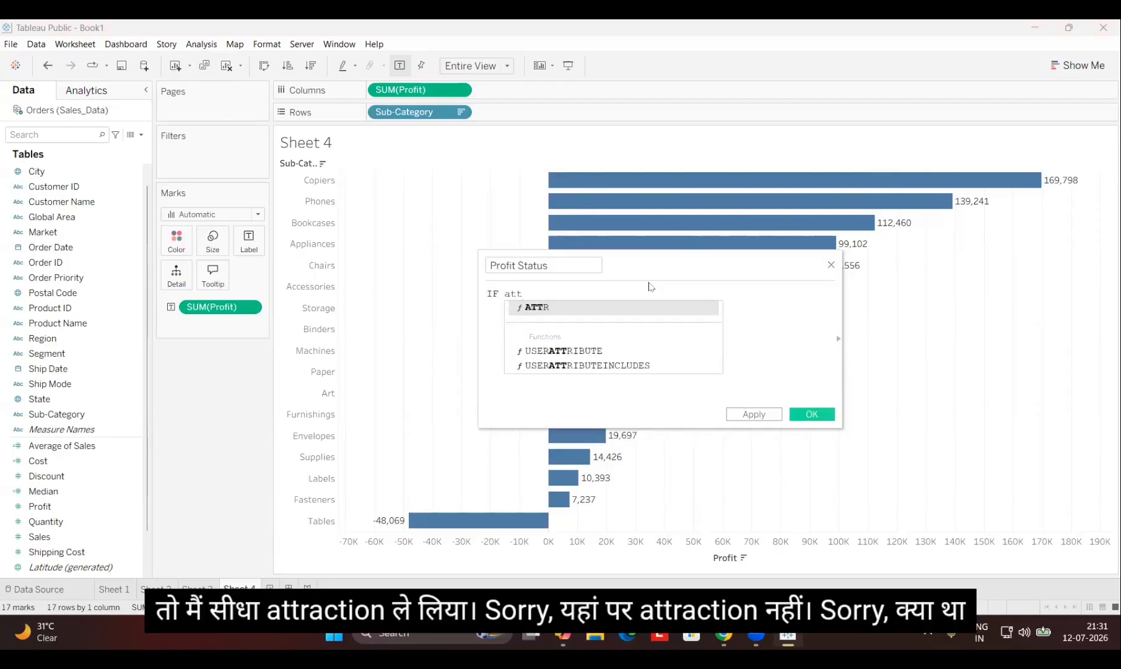
pyautogui.press('BackSpace')
pyautogui.press('BackSpace')
pyautogui.press('BackSpace')
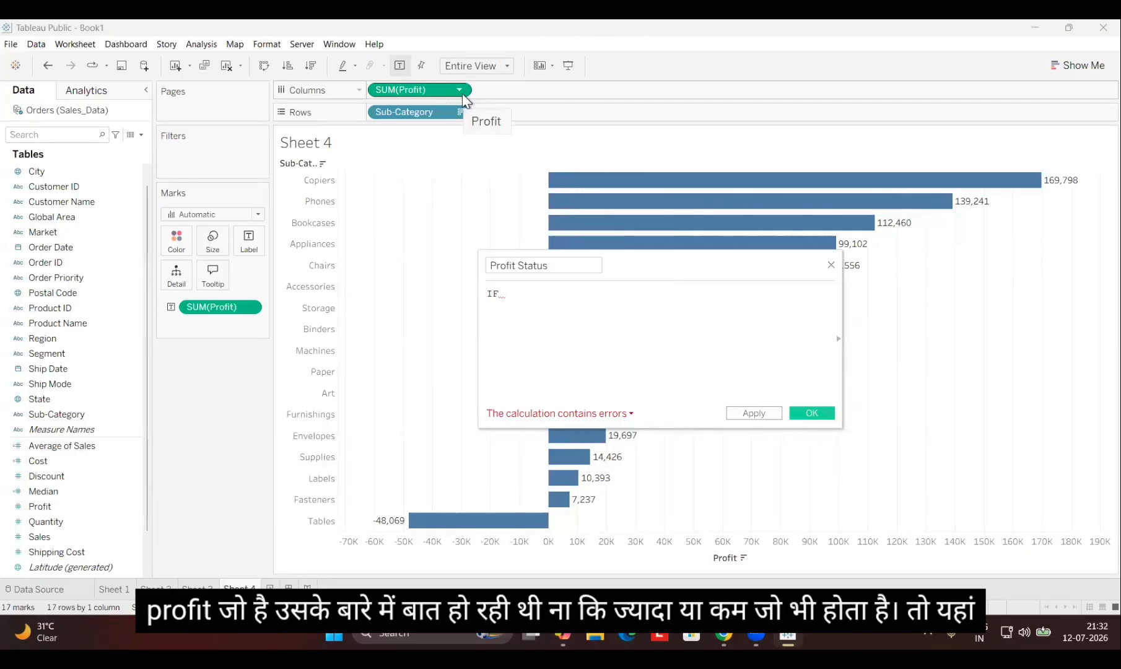
# Step: Complete the IF condition of the Profit Status formula as SUM([Profit]) > 80000
pyautogui.write('SUM(p')
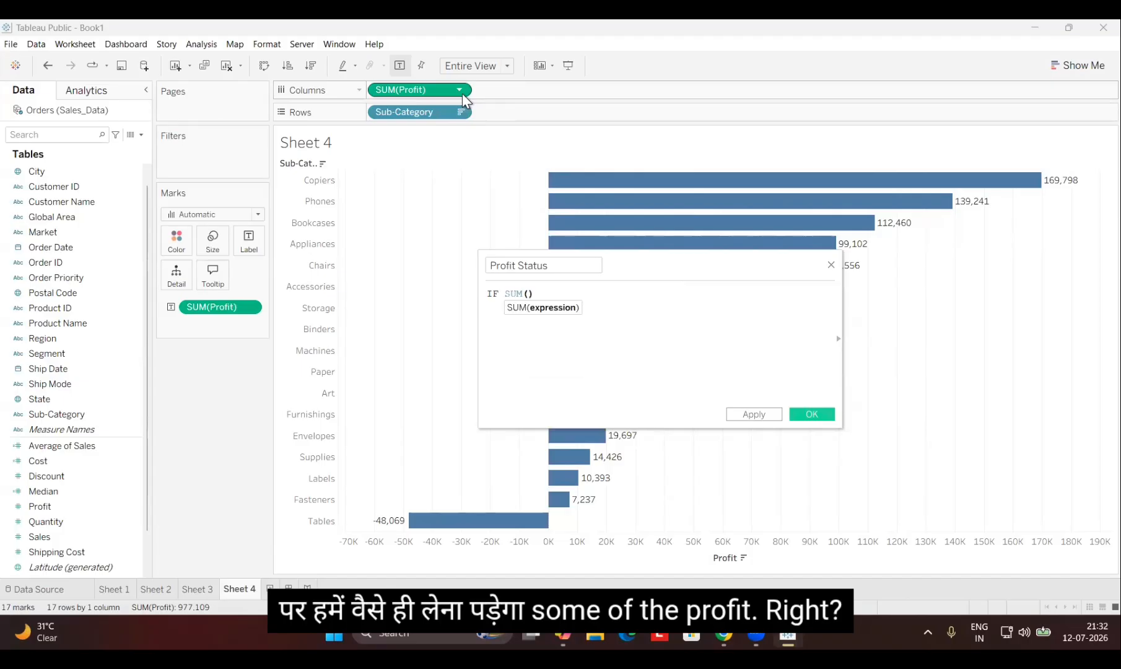
pyautogui.write('rof')
pyautogui.press('Return')
pyautogui.press('Right')
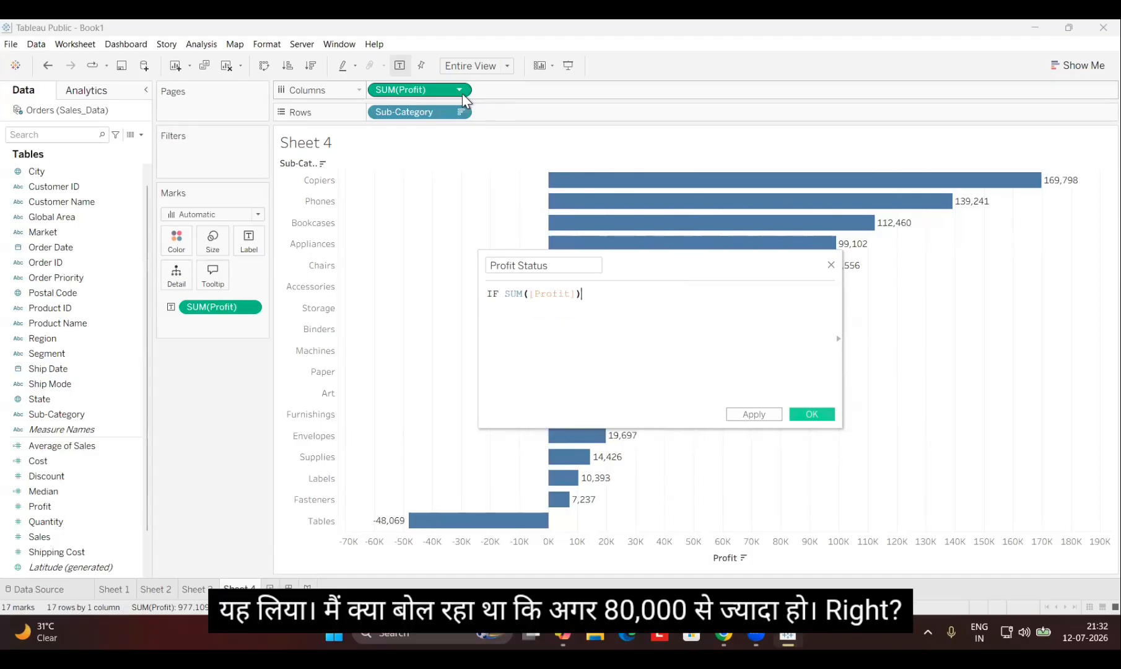
pyautogui.write('> 80000')
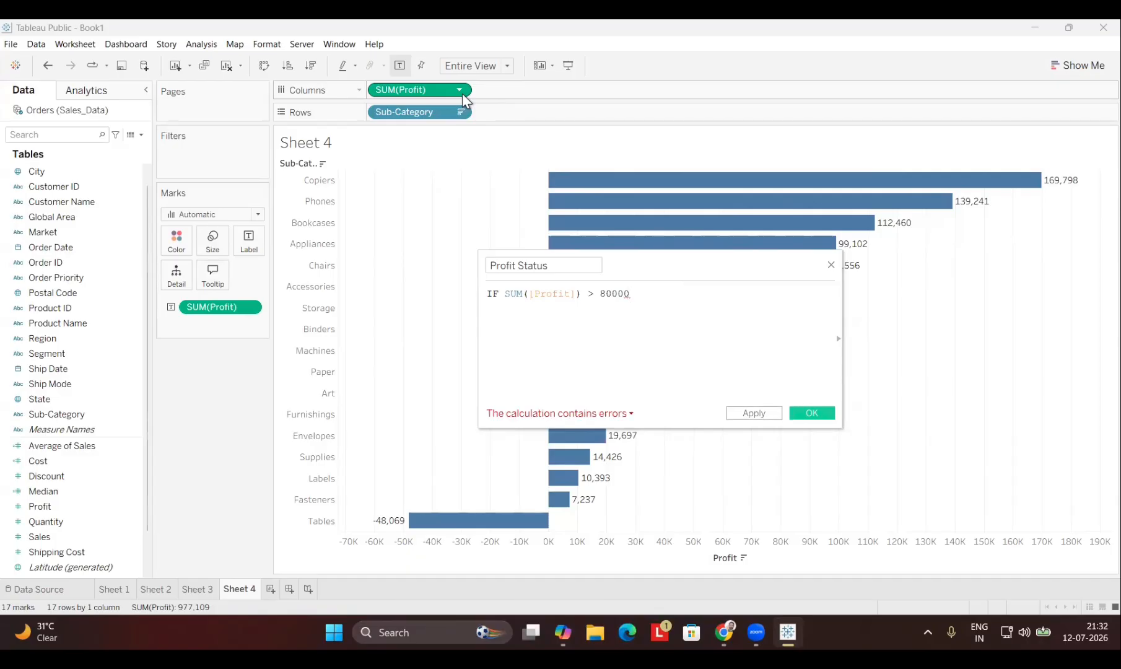
pyautogui.write('the')
pyautogui.press('BackSpace')
pyautogui.press('BackSpace')
pyautogui.press('BackSpace')
# Step: Add THEN "Higher-Profit" on a new line of the Profit Status formula
pyautogui.press('Return')
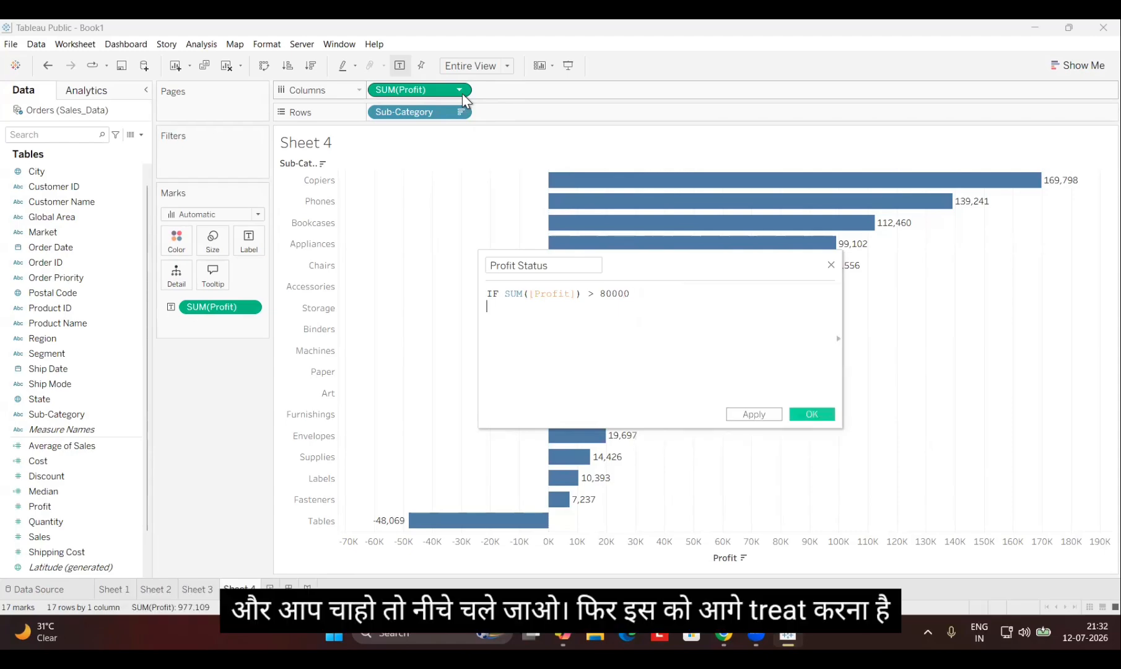
pyautogui.write('THEN')
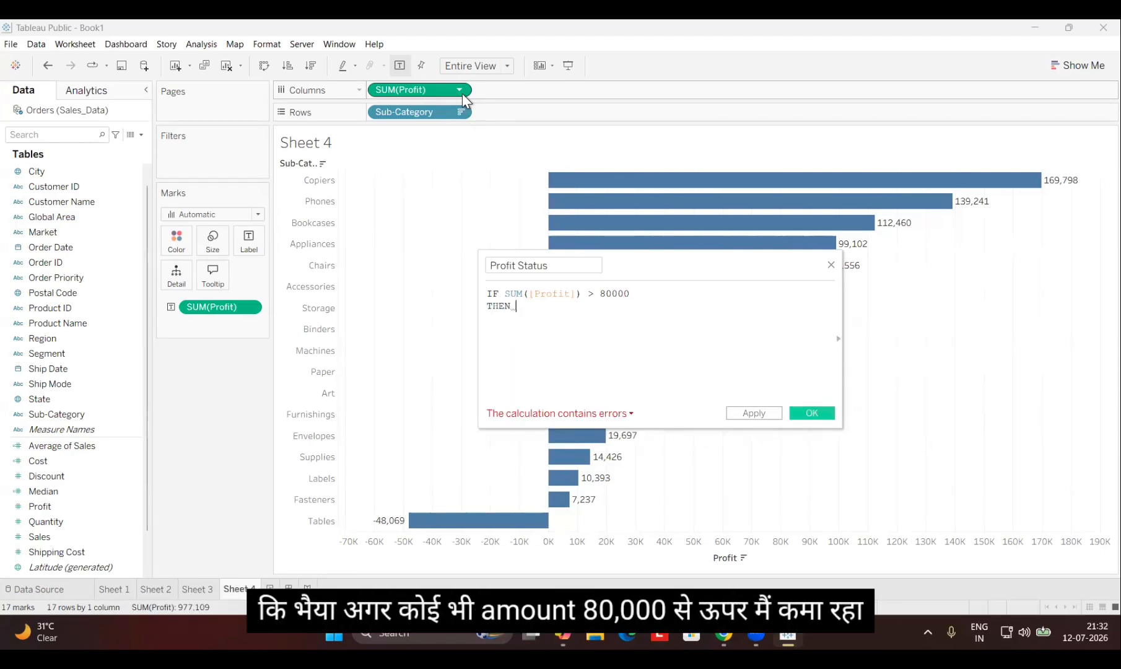
pyautogui.write(' "higher')
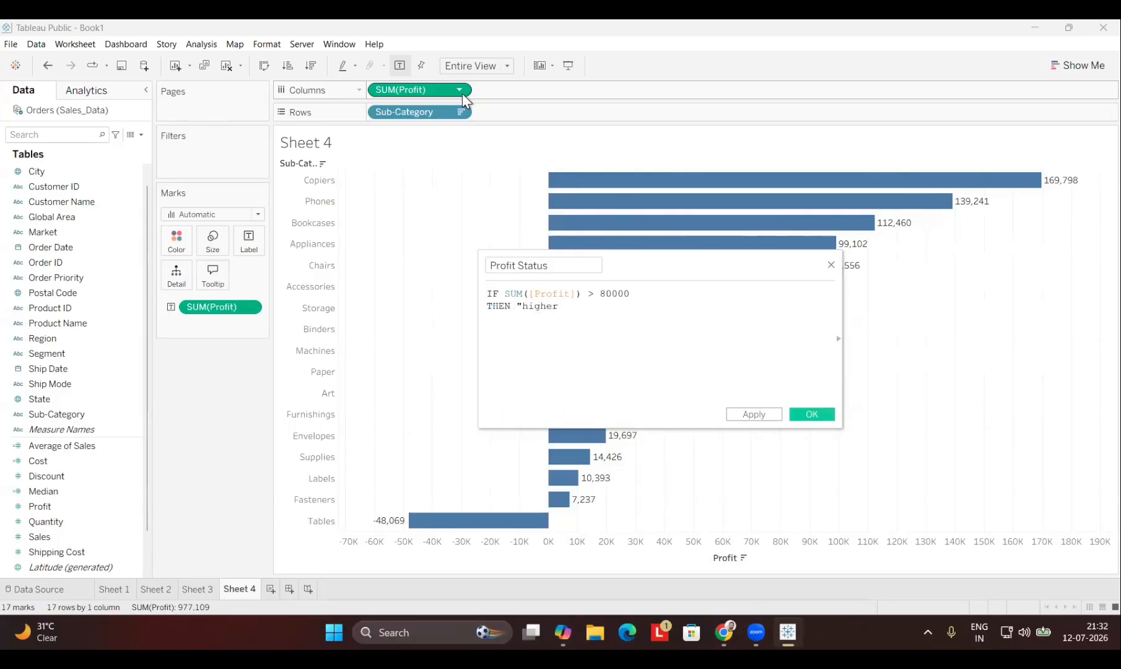
pyautogui.write('-Profit"')
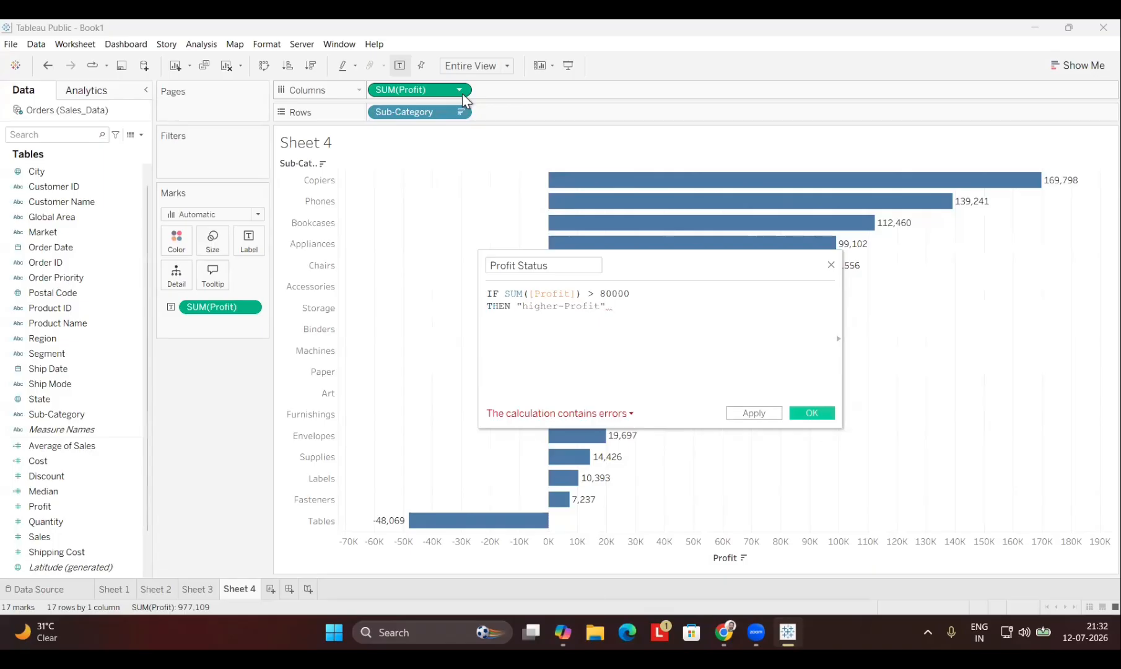
pyautogui.press('Return')
pyautogui.press('Up')
pyautogui.press('Right')
pyautogui.press('Right')
pyautogui.press('Delete')
pyautogui.write('H')
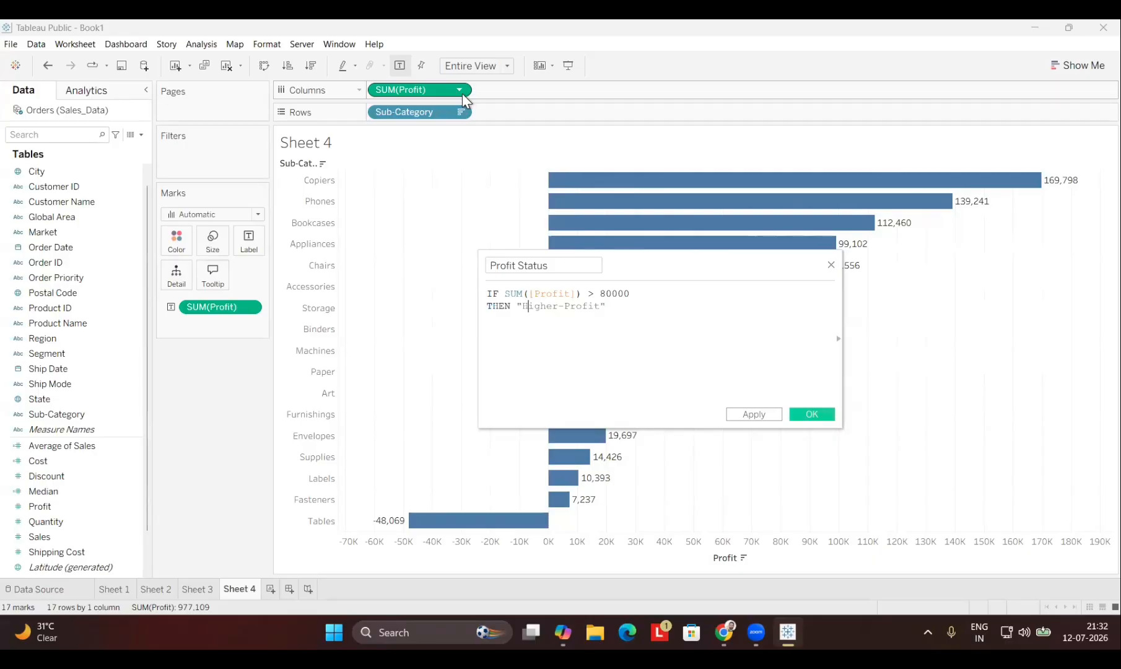
# Step: Finish the Profit Status formula with ELSE "Average" END on the third line and save the calculated field
pyautogui.write('ELSE')
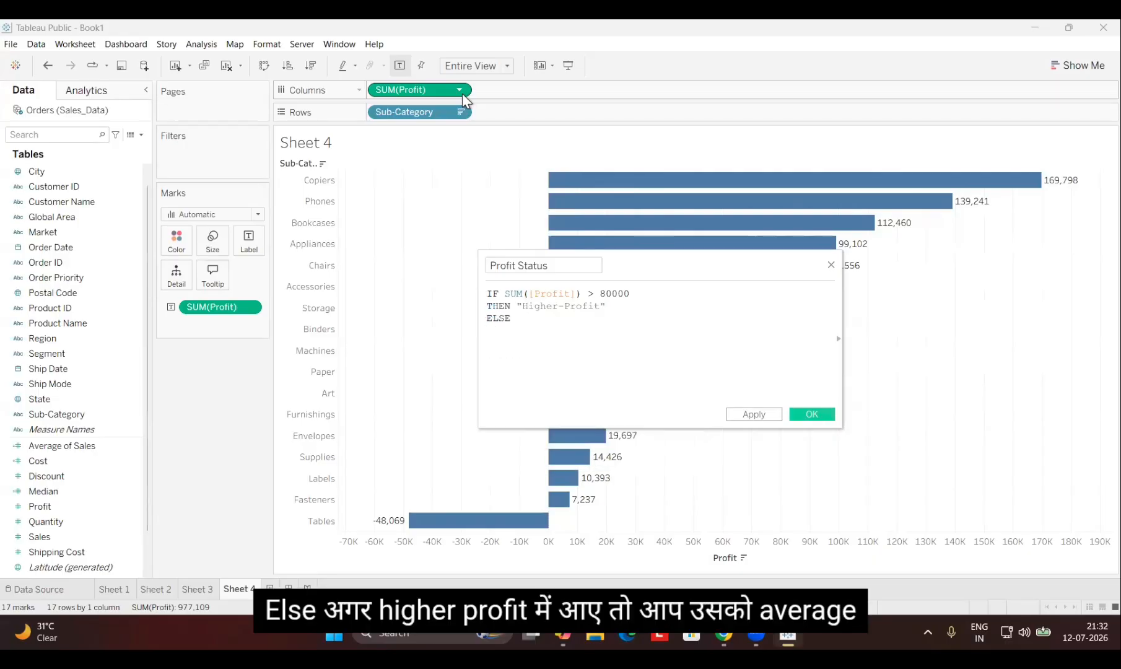
pyautogui.write(' ""')
pyautogui.write('Average')
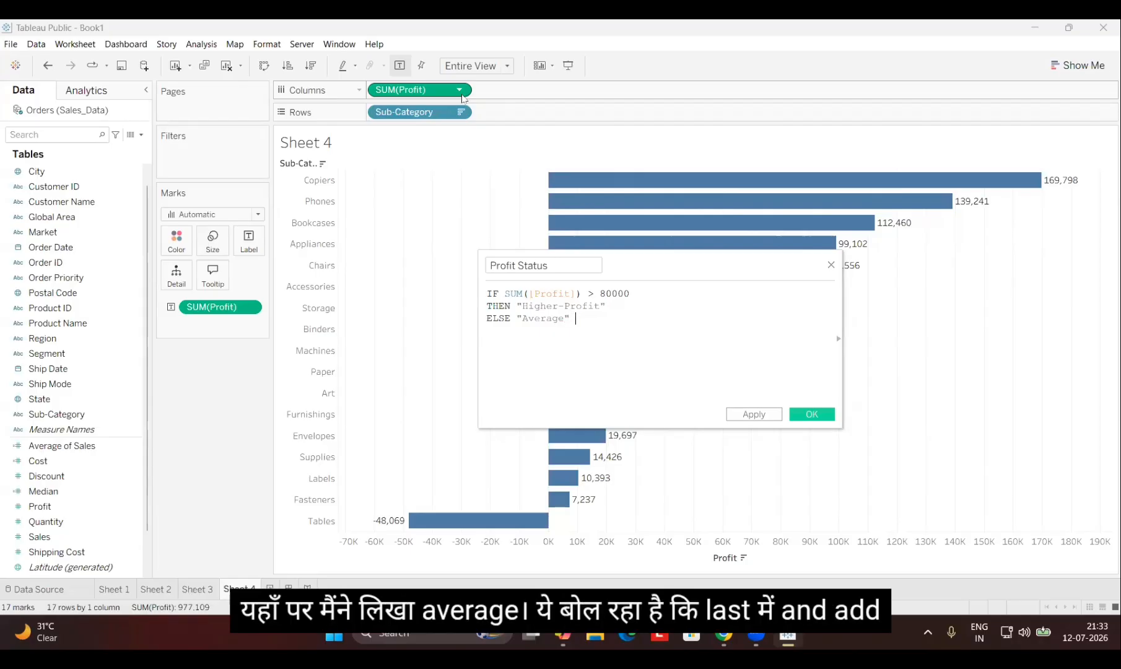
pyautogui.write('en')
pyautogui.press('Return')
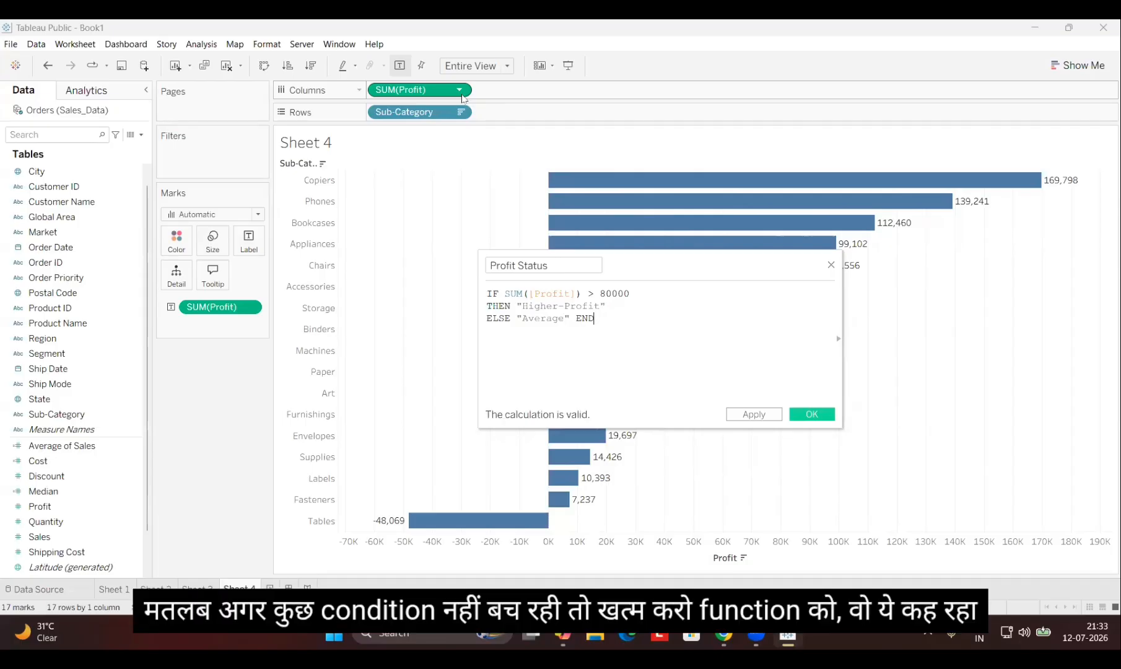
pyautogui.click(755, 415)
pyautogui.click(811, 414)
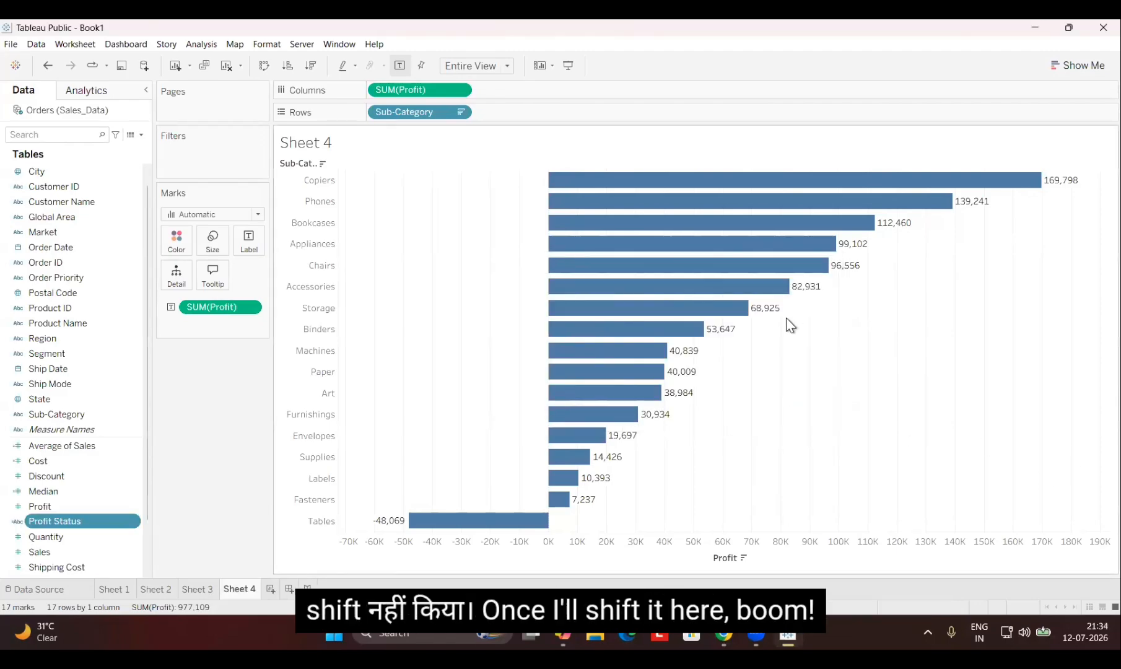
# Step: Colour the Sub-Category bars by Profit Status and set the Higher-Profit colour to green
pyautogui.moveTo(132, 531); pyautogui.dragTo(676, 263)
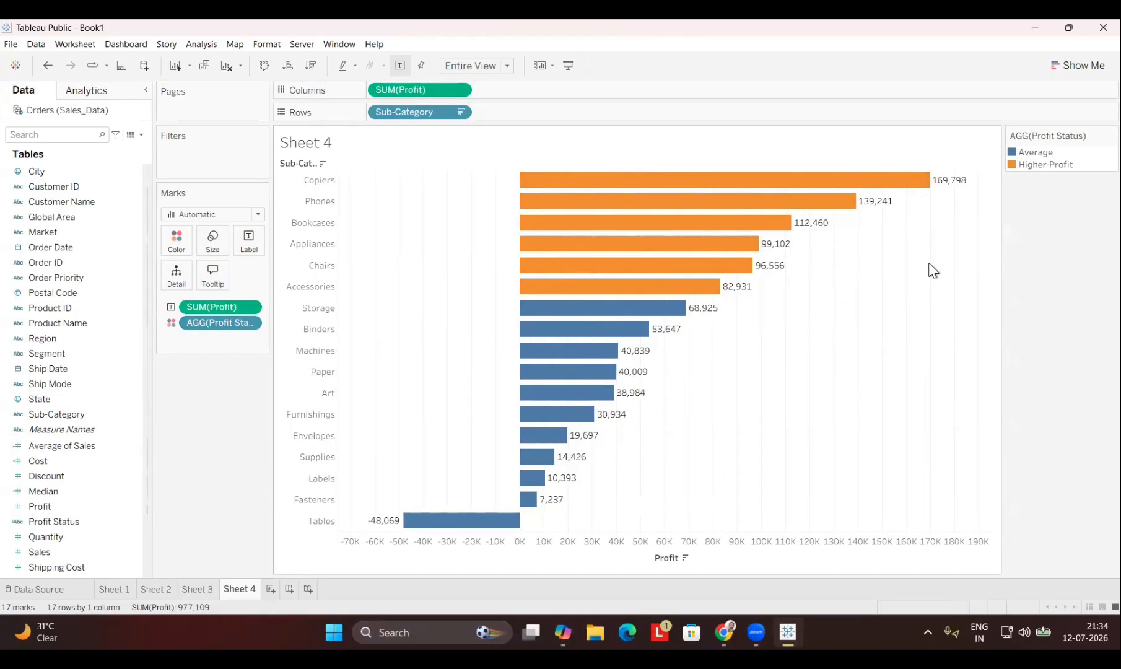
pyautogui.rightClick(1091, 139)
pyautogui.click(1060, 149)
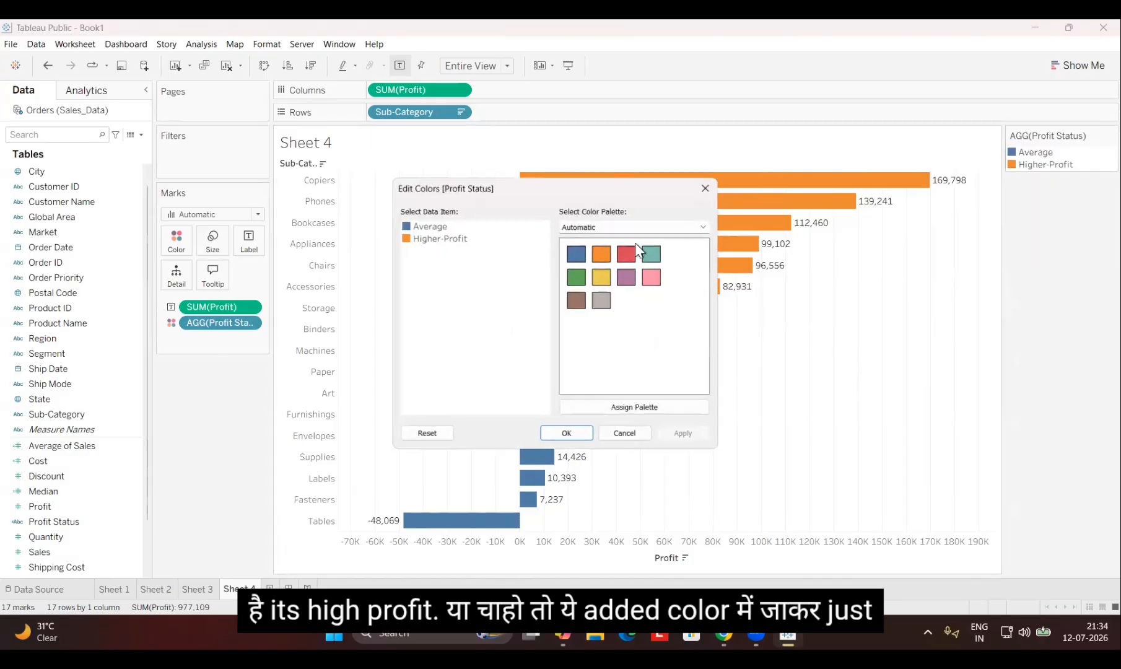
pyautogui.click(439, 238)
pyautogui.click(576, 276)
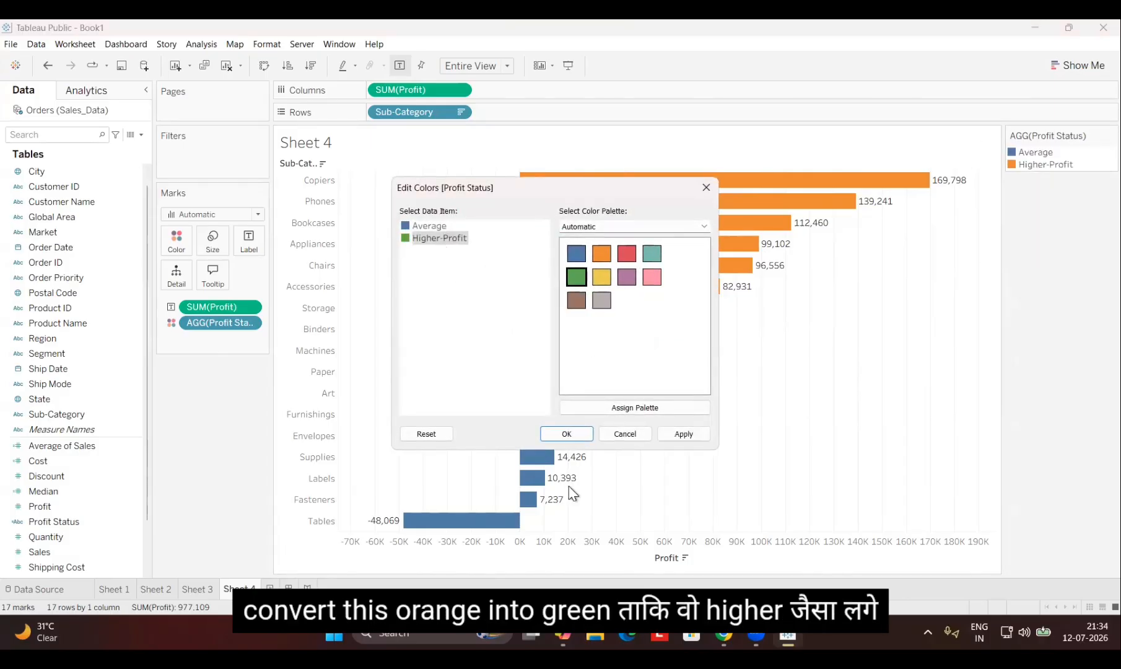
pyautogui.click(684, 433)
pyautogui.click(590, 436)
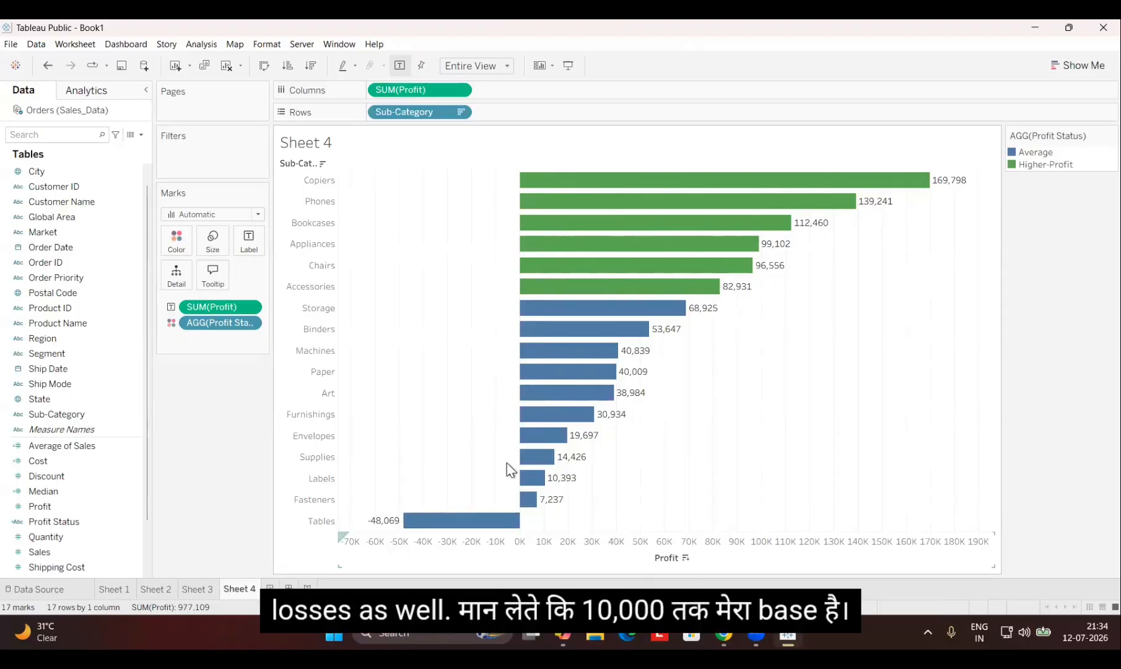
pyautogui.moveTo(543, 489)
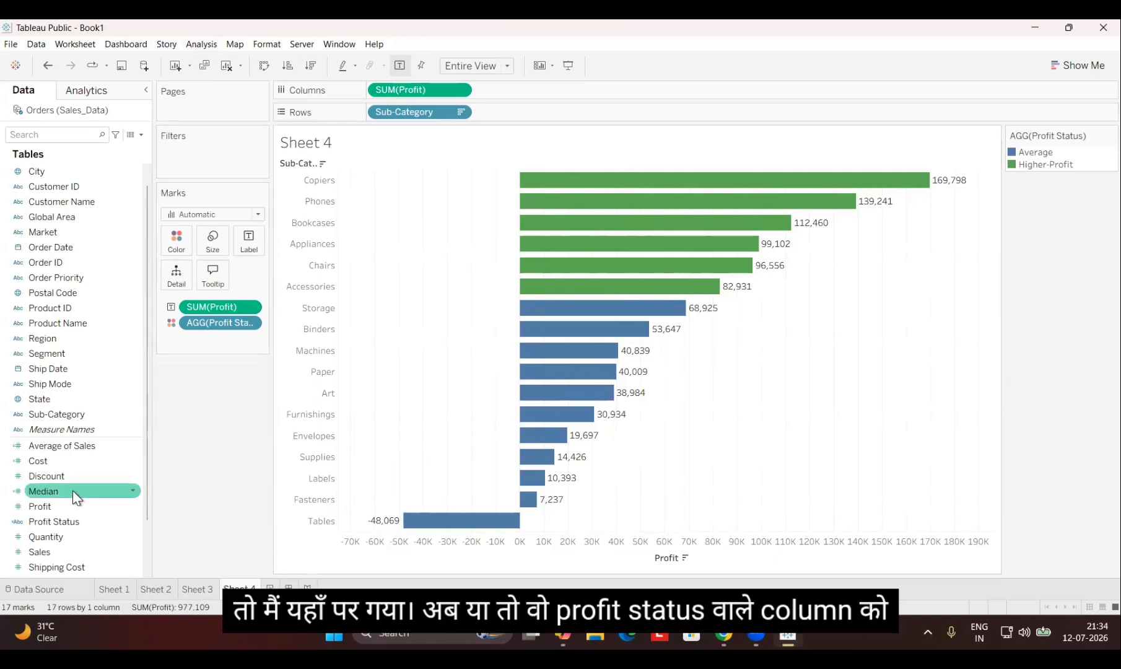
pyautogui.click(58, 524)
pyautogui.rightClick(58, 524)
pyautogui.click(149, 289)
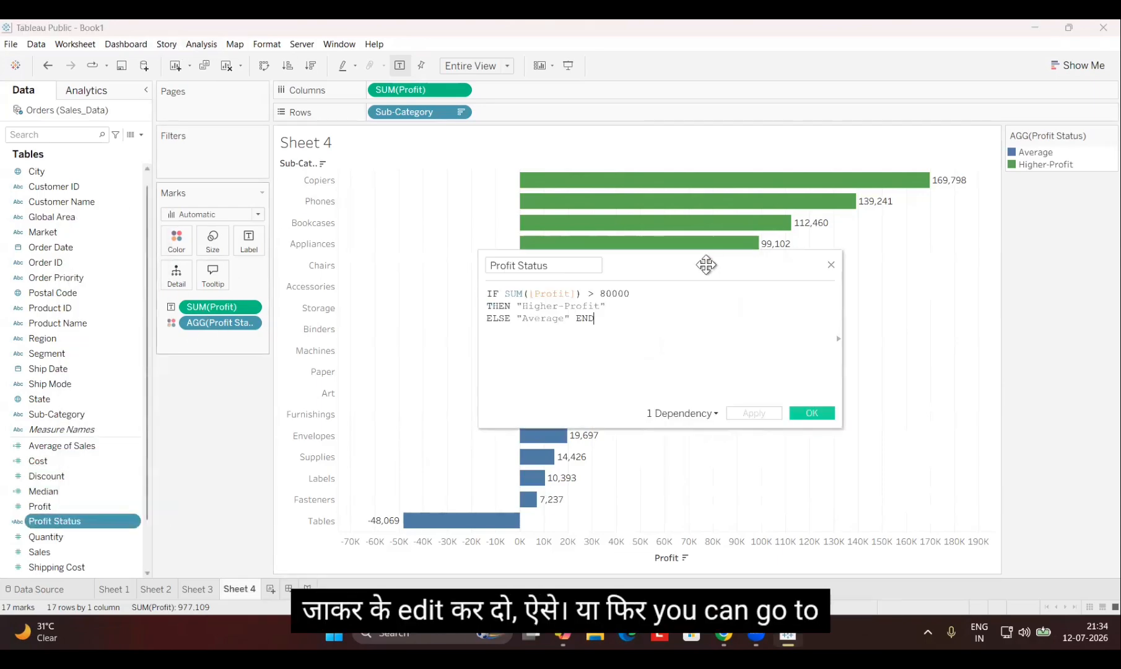
pyautogui.click(830, 266)
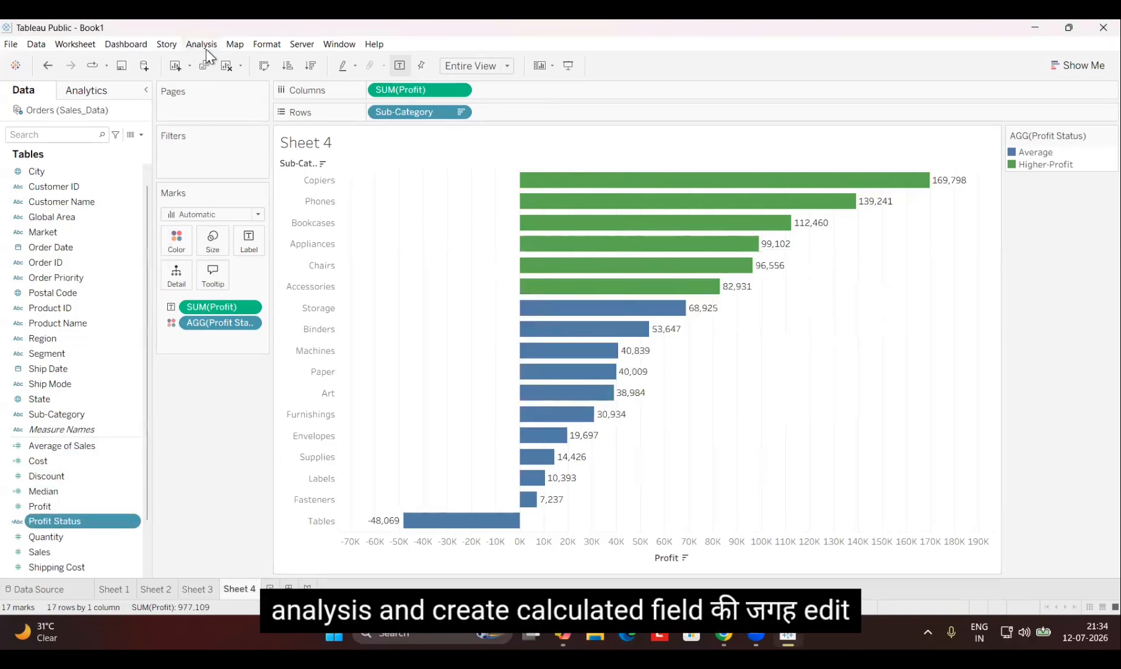
# Step: Open the Profit Status calculated field for editing and delete the ELSE "Average" END line from its formula
pyautogui.click(203, 44)
pyautogui.moveTo(324, 340)
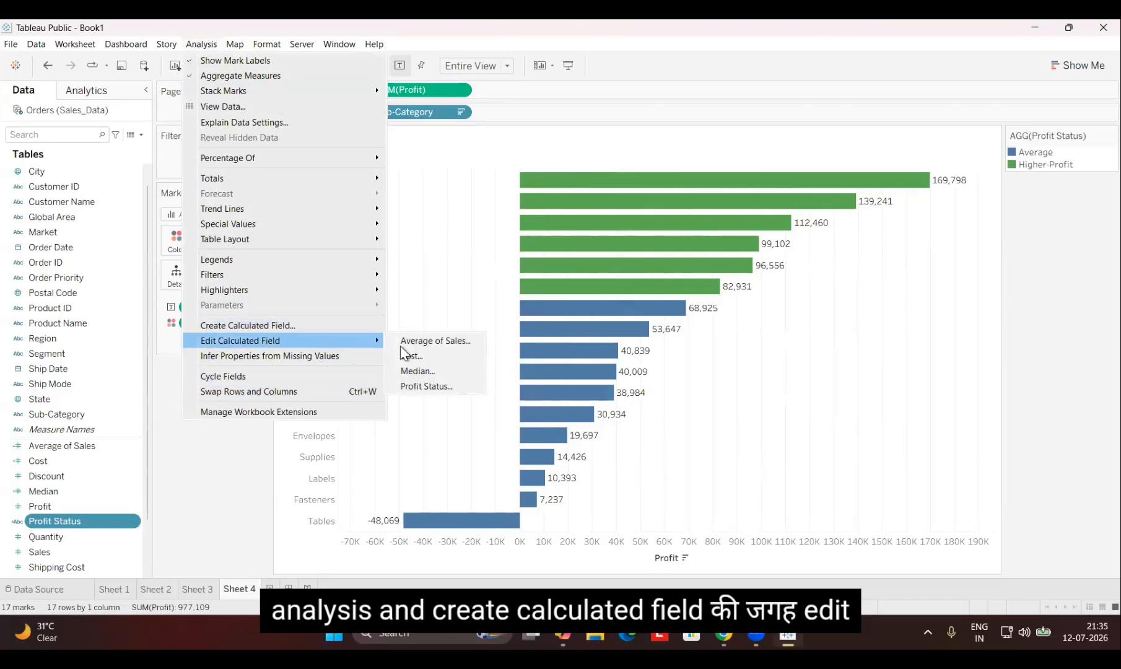
pyautogui.click(427, 386)
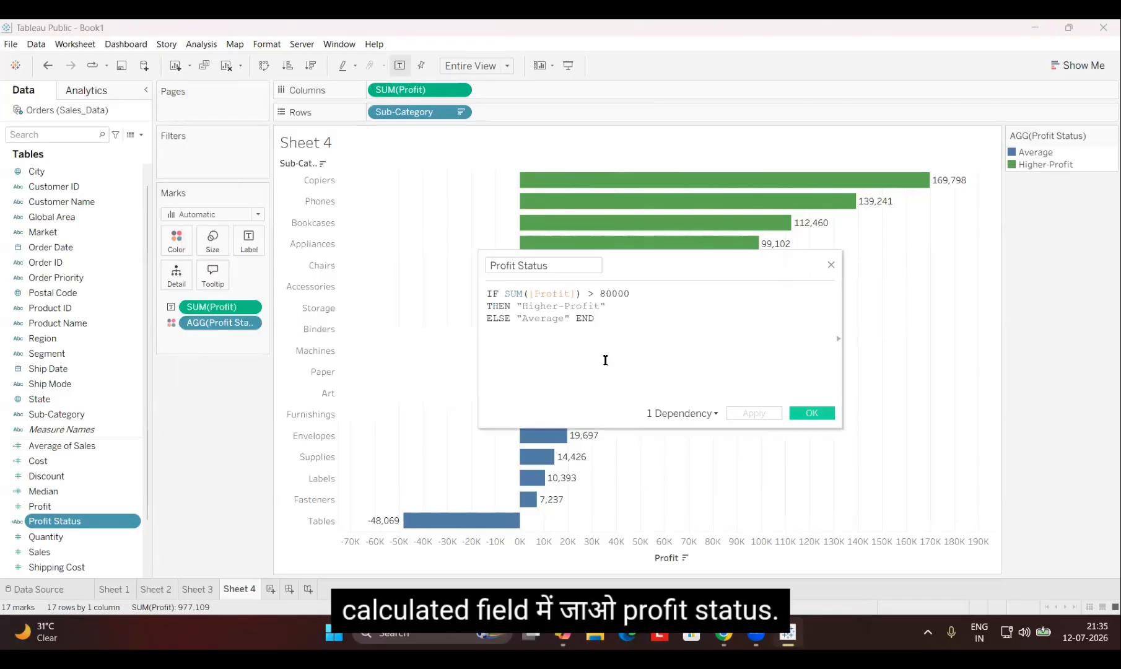
pyautogui.hotkey('shift', 'Left')
pyautogui.hotkey('shift', 'Left')
pyautogui.hotkey('shift', 'Left')
pyautogui.hotkey('shift', 'Left')
pyautogui.hotkey('shift', 'Left')
pyautogui.hotkey('shift', 'Left')
pyautogui.hotkey('shift', 'Left')
pyautogui.hotkey('shift', 'Left')
pyautogui.hotkey('shift', 'Left')
pyautogui.hotkey('shift', 'Left')
pyautogui.hotkey('shift', 'Left')
pyautogui.hotkey('shift', 'Left')
pyautogui.hotkey('shift', 'Left')
pyautogui.hotkey('shift', 'Left')
pyautogui.hotkey('shift', 'Left')
pyautogui.hotkey('shift', 'Left')
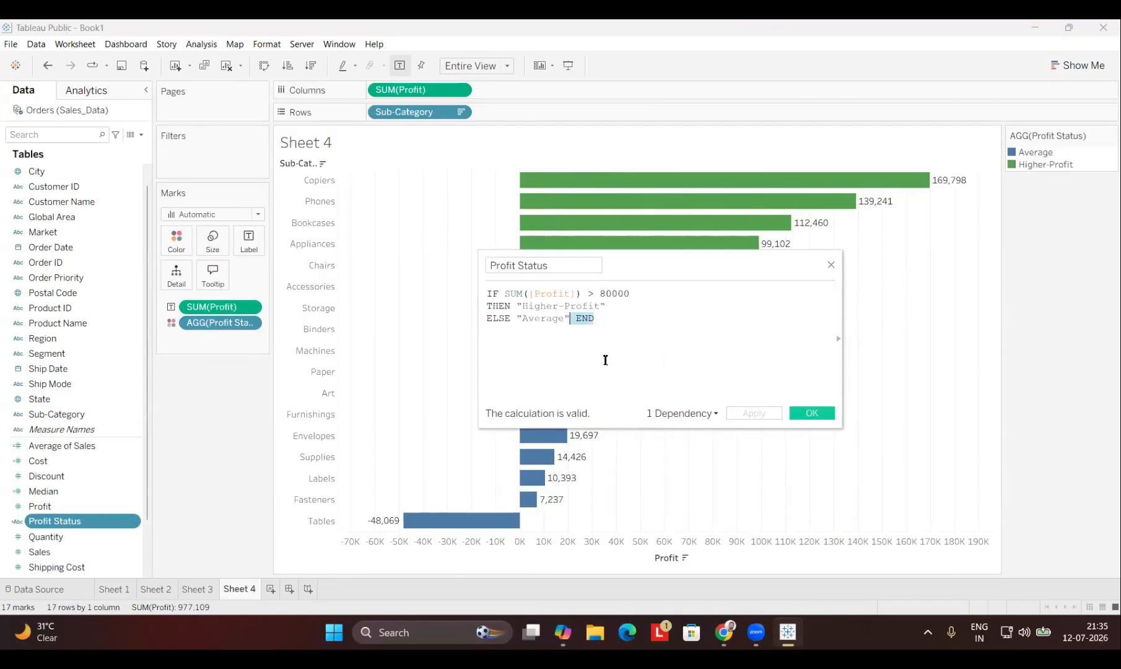
pyautogui.hotkey('shift', 'Left')
pyautogui.hotkey('shift', 'Left')
pyautogui.press('BackSpace')
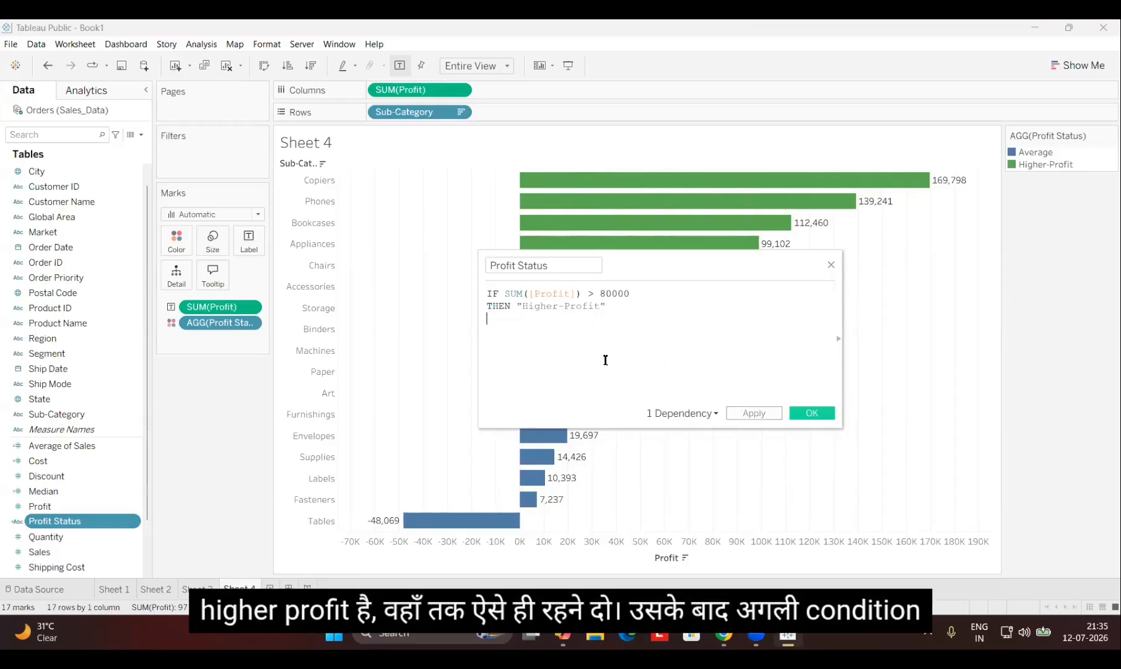
# Step: Start an ELSEIF branch on the third line of the formula and rename the calculated field to Profit - Loss
pyautogui.write('el')
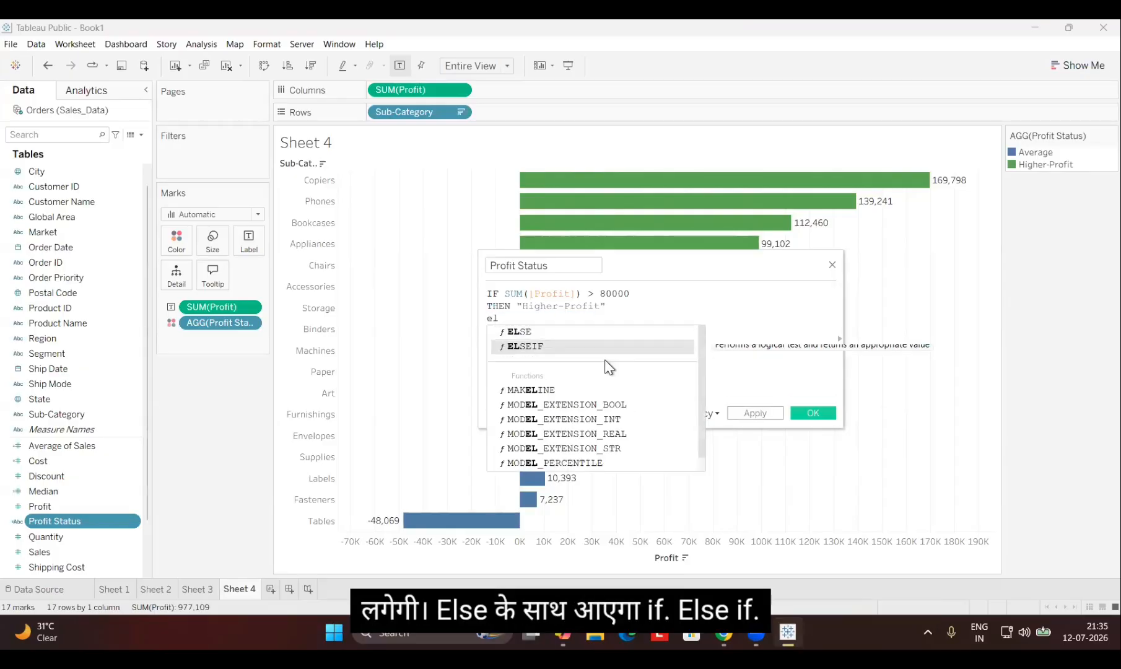
pyautogui.click(606, 350)
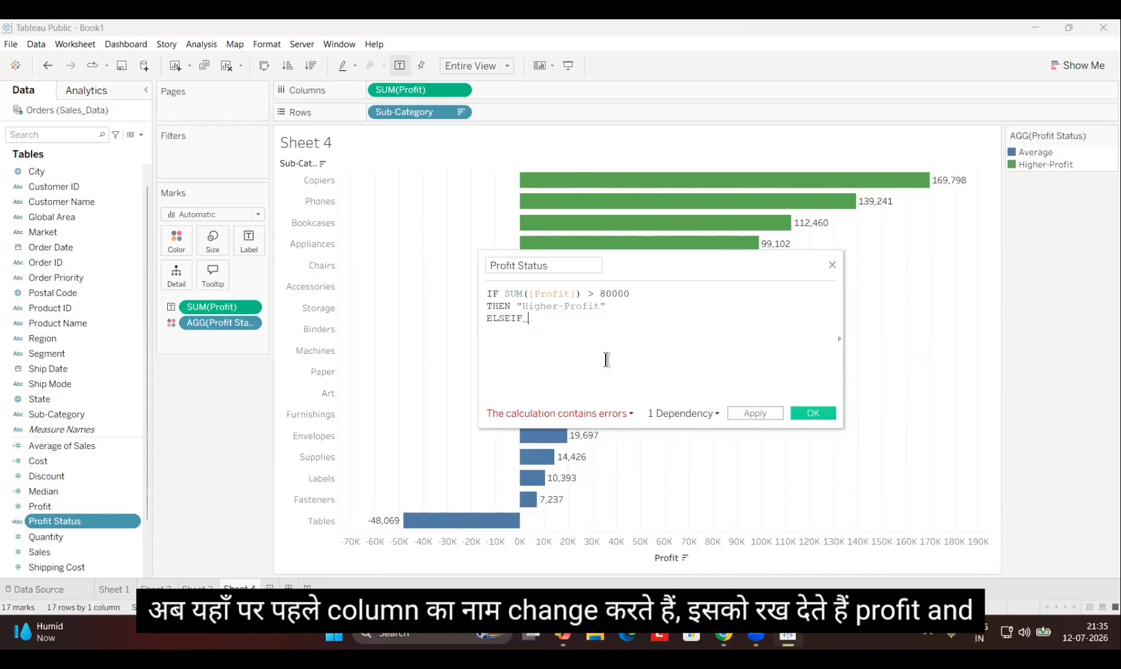
pyautogui.moveTo(552, 263); pyautogui.dragTo(446, 277)
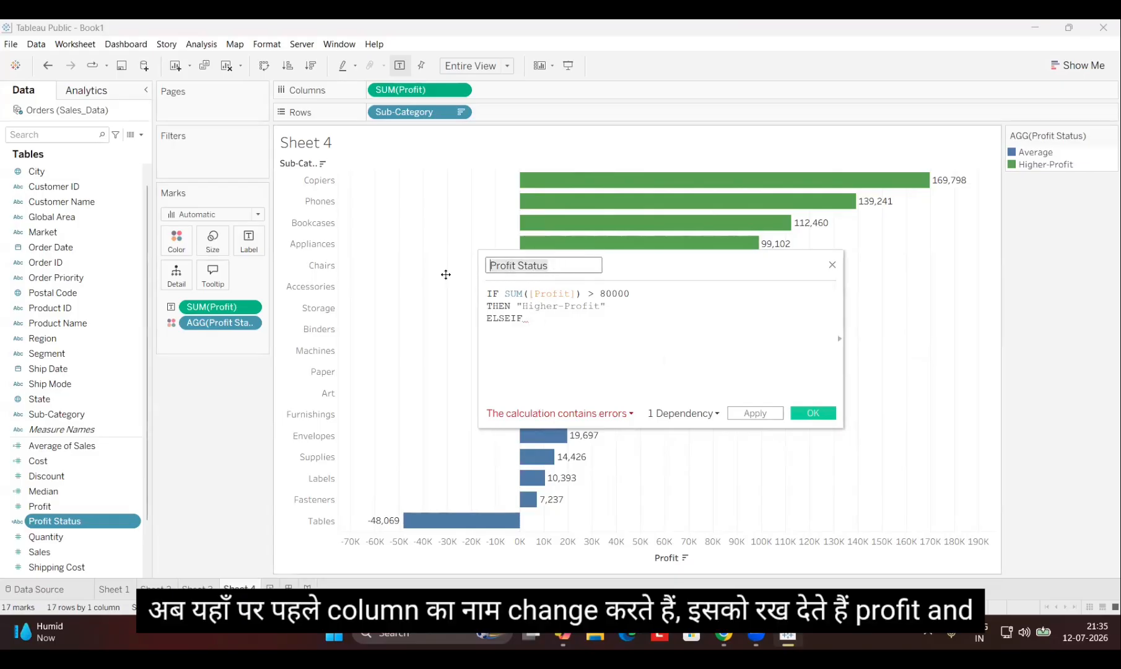
pyautogui.write('Profit - Loss')
pyautogui.press('Tab')
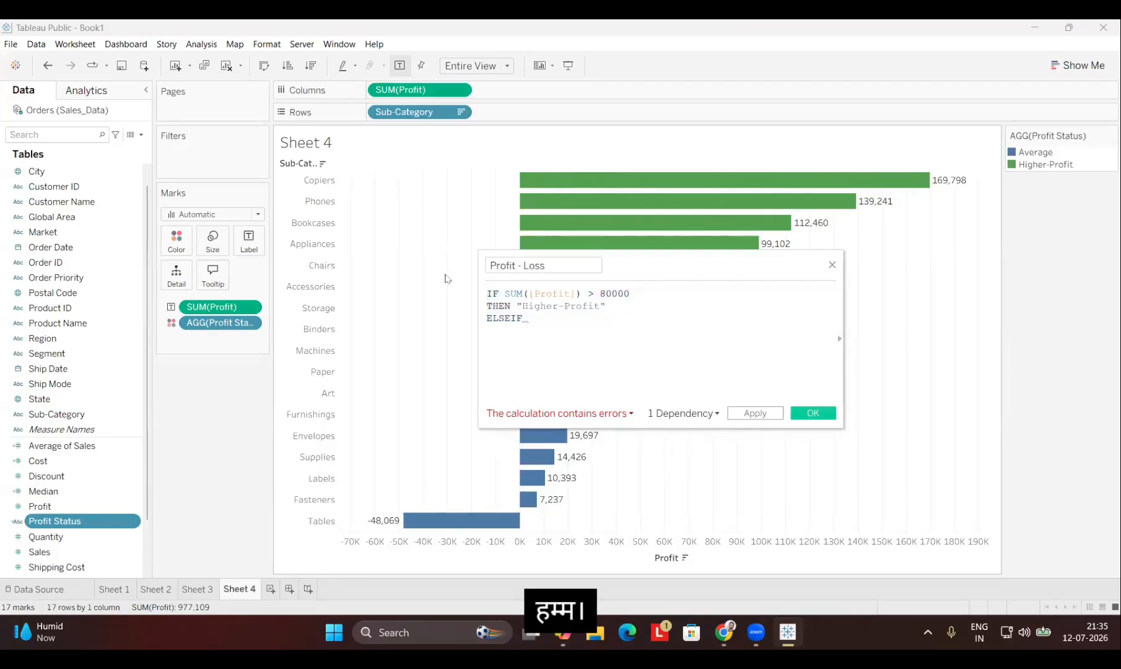
# Step: Complete the ELSEIF branch with the condition SUM([Profit]) < 10000 and, on a new line, THEN "Loss"
pyautogui.write('SUM(pro')
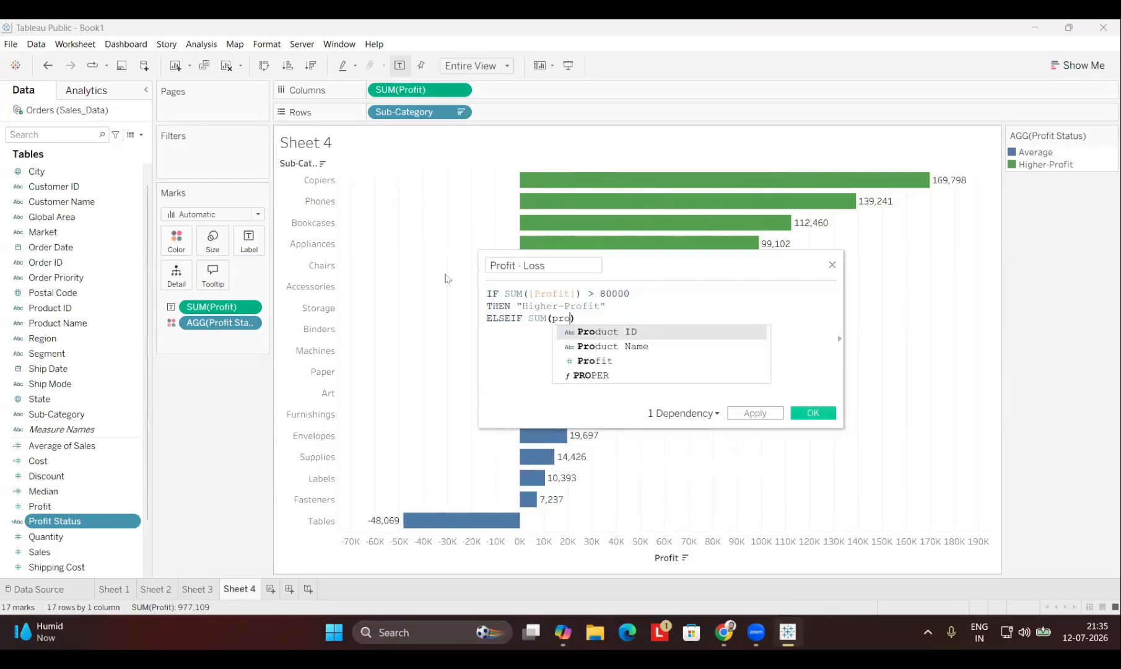
pyautogui.press('Down')
pyautogui.press('Down')
pyautogui.press('Return')
pyautogui.write(') < 10000')
pyautogui.press('Return')
pyautogui.write('THEN')
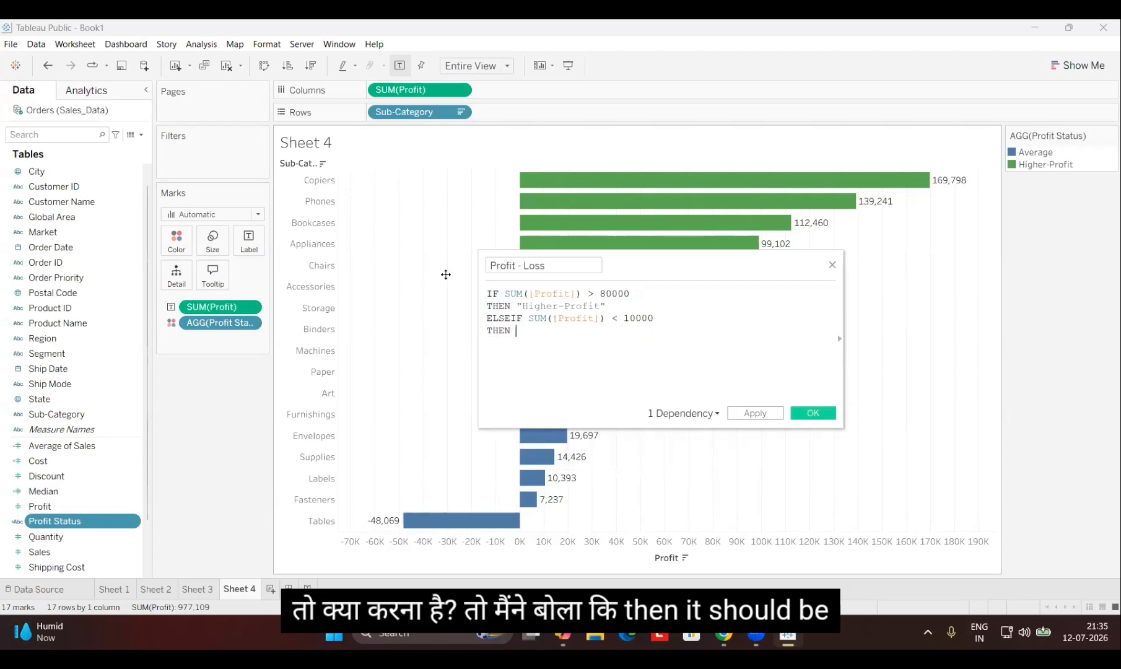
pyautogui.write(' "Loss"')
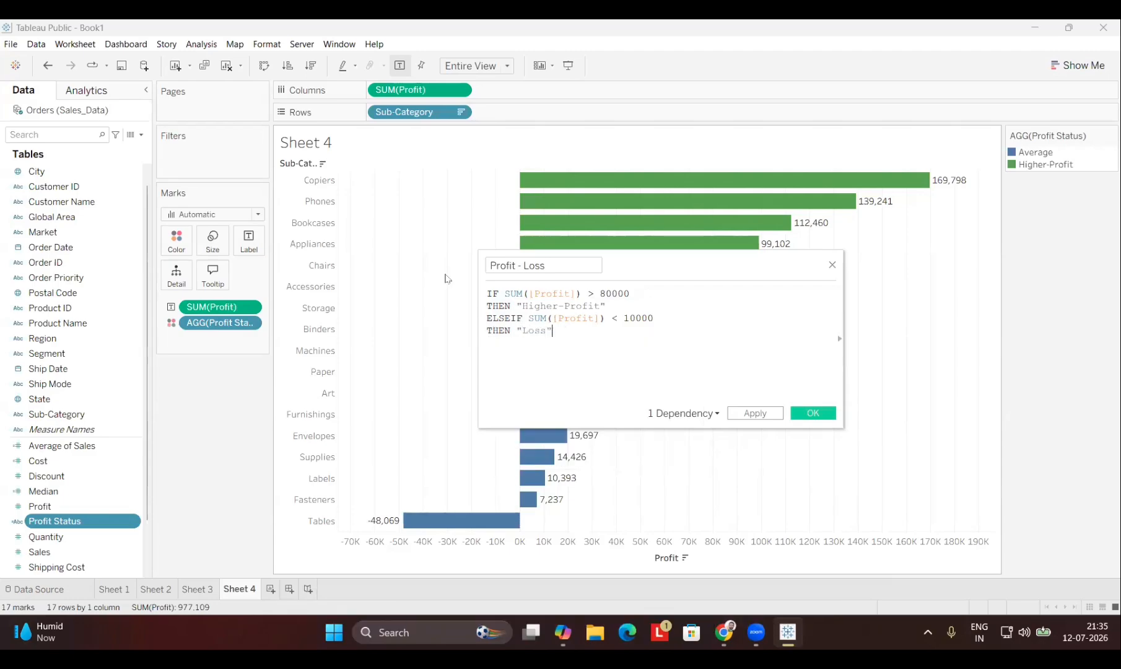
# Step: Finish the Profit - Loss formula with ELSE "Average" END and save the calculated field
pyautogui.write(' ELSE')
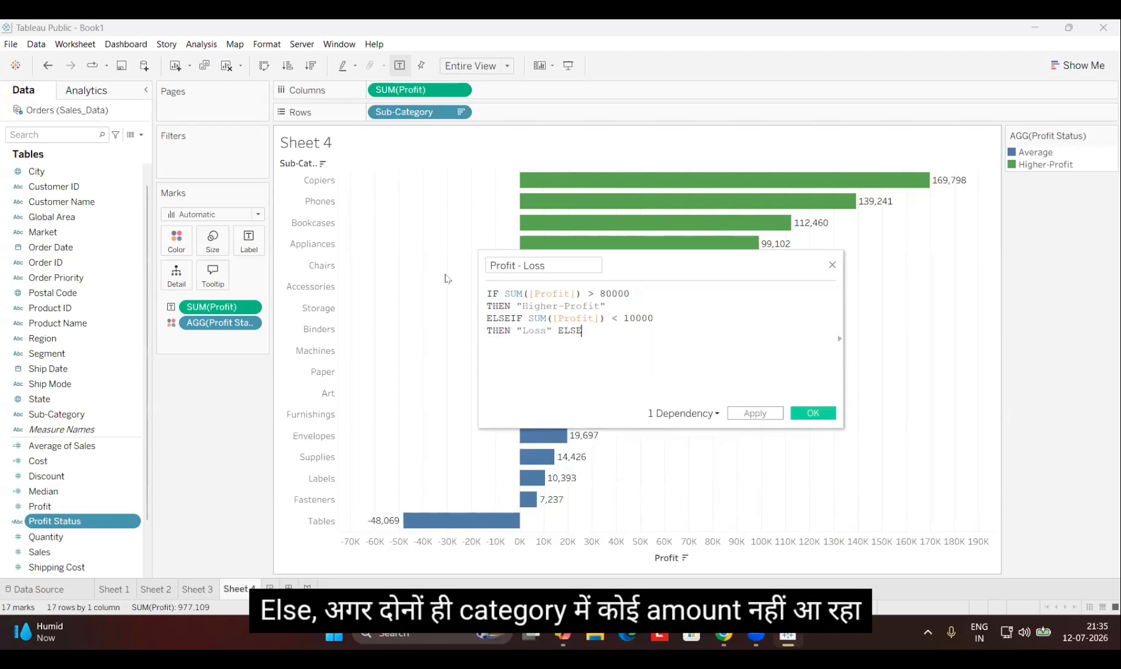
pyautogui.write(' "')
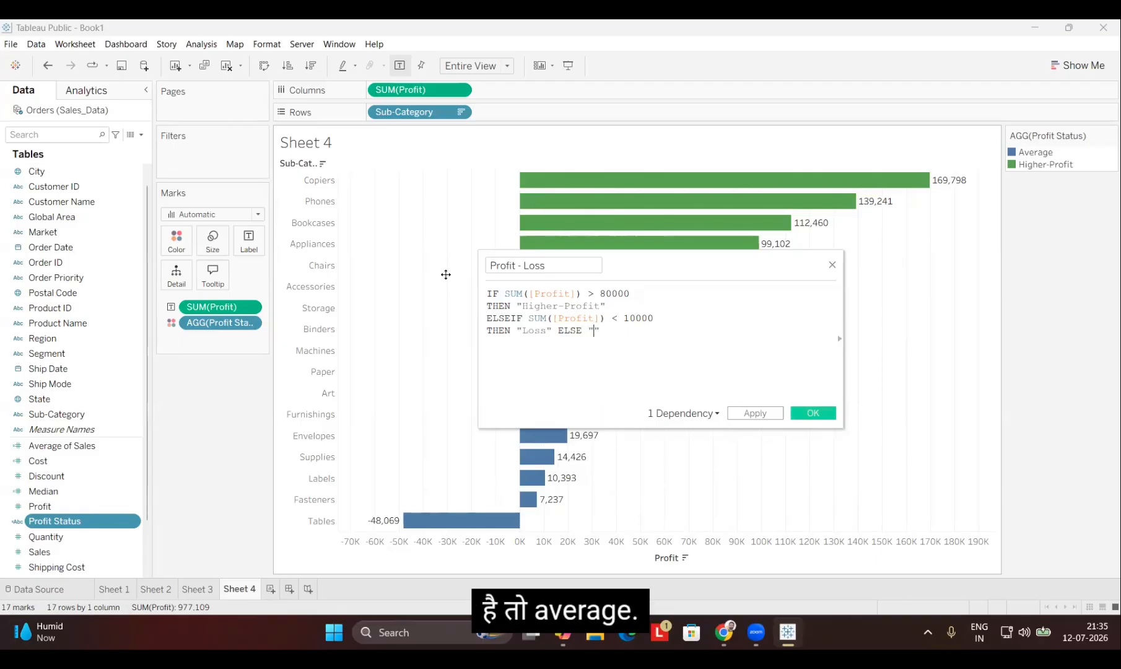
pyautogui.write('Average" end')
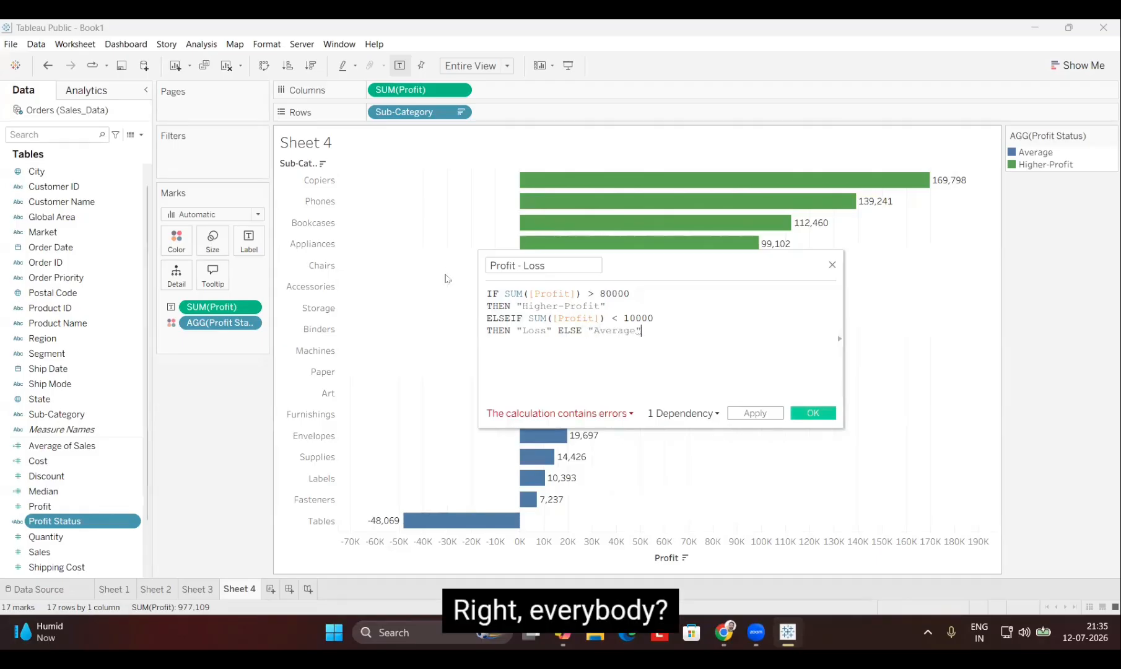
pyautogui.press('Return')
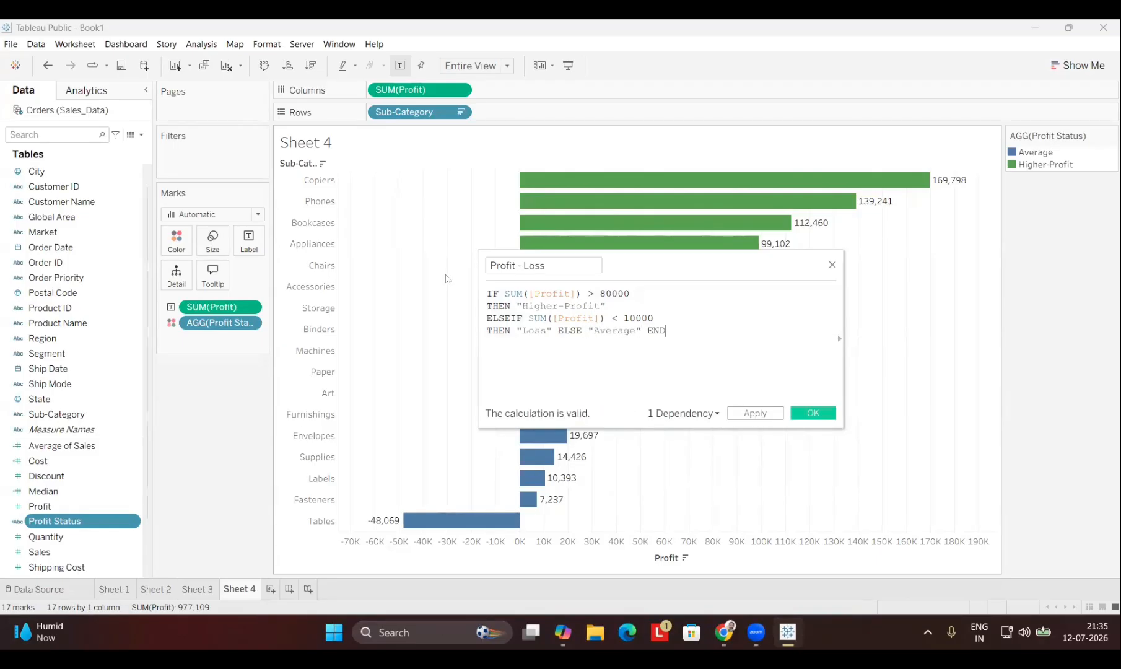
pyautogui.click(754, 413)
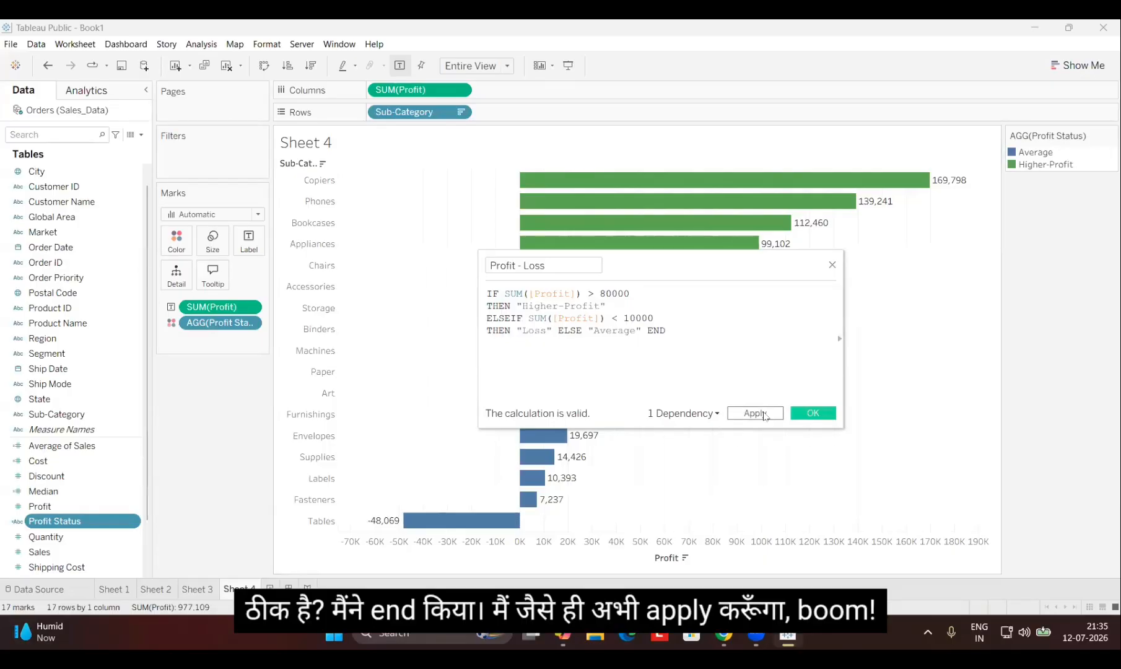
pyautogui.click(813, 413)
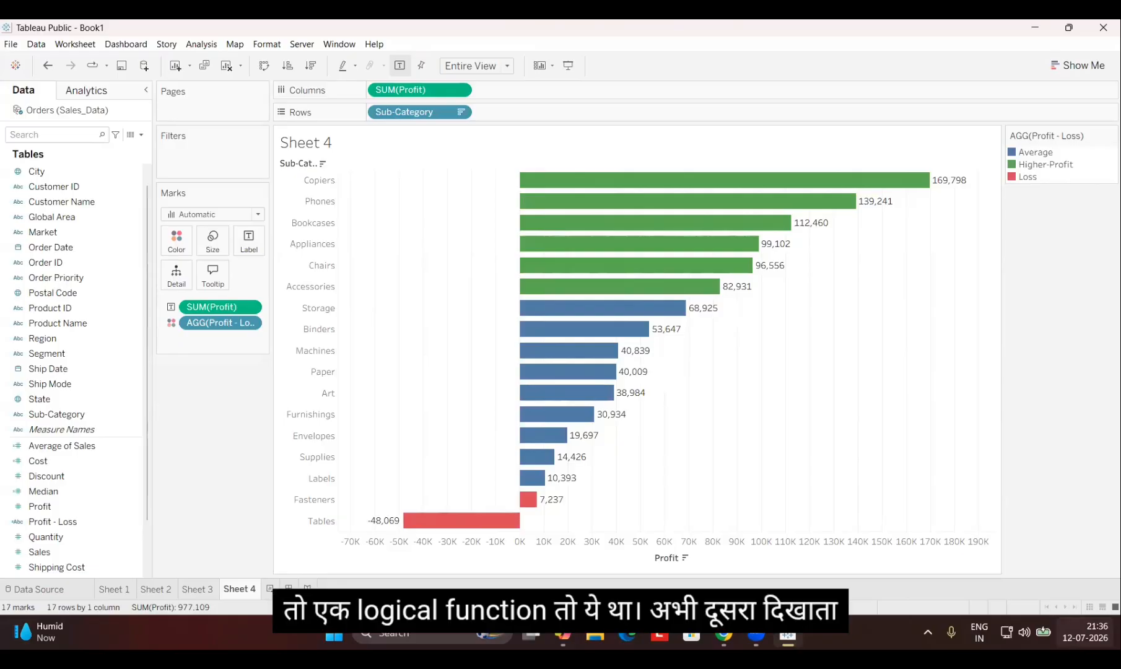
# Step: Close the current workbook and relaunch Tableau Public
pyautogui.click(1104, 27)
pyautogui.press('Return')
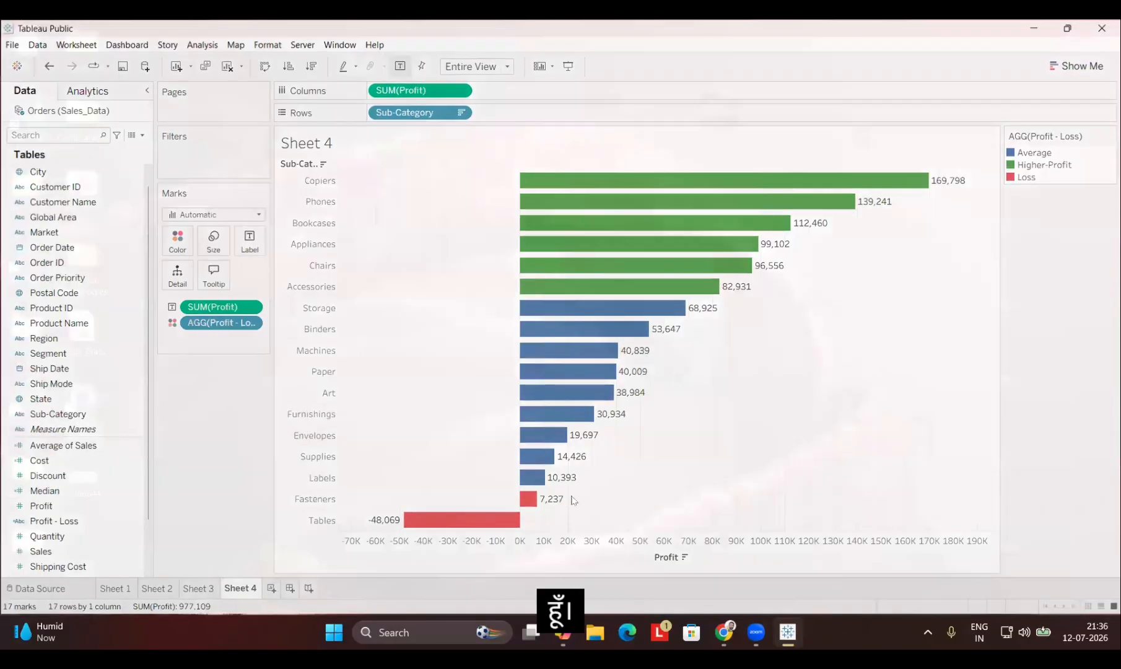
pyautogui.press('super')
pyautogui.write('ta')
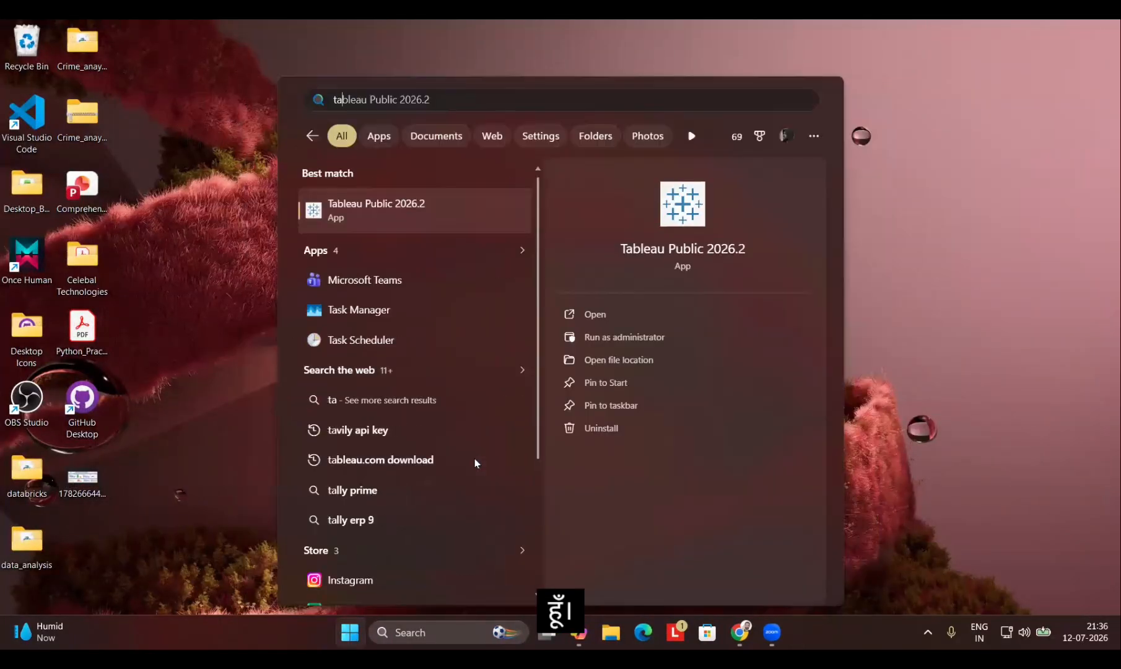
pyautogui.press('Return')
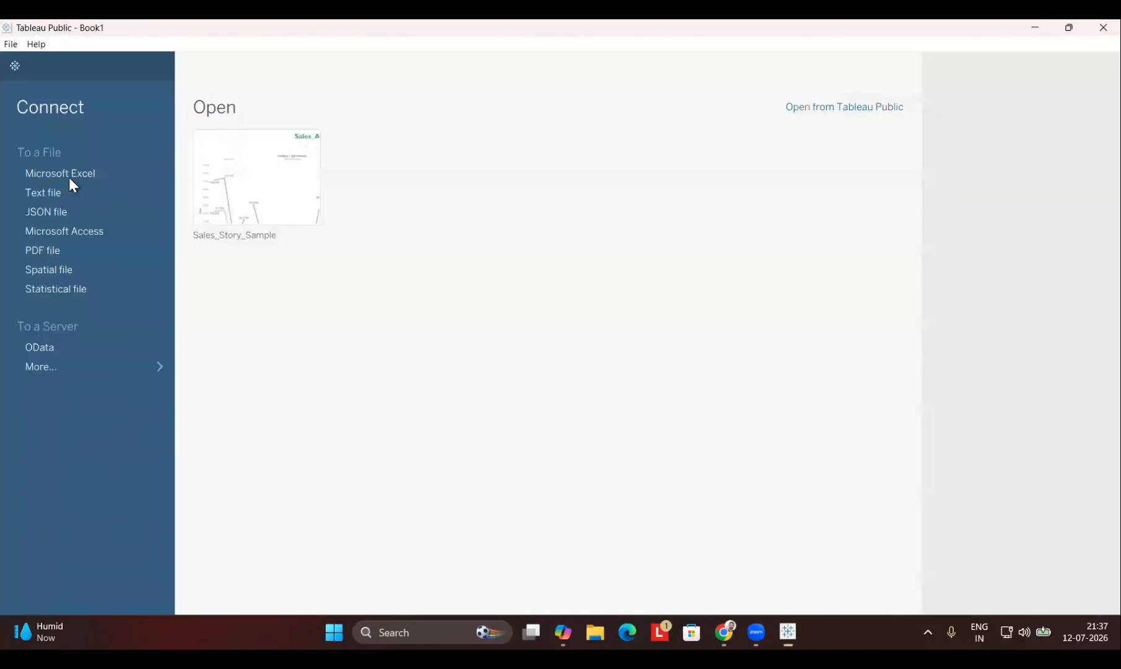
# Step: Connect to the HR Data Excel workbook from Downloads and open Sheet 1
pyautogui.click(69, 174)
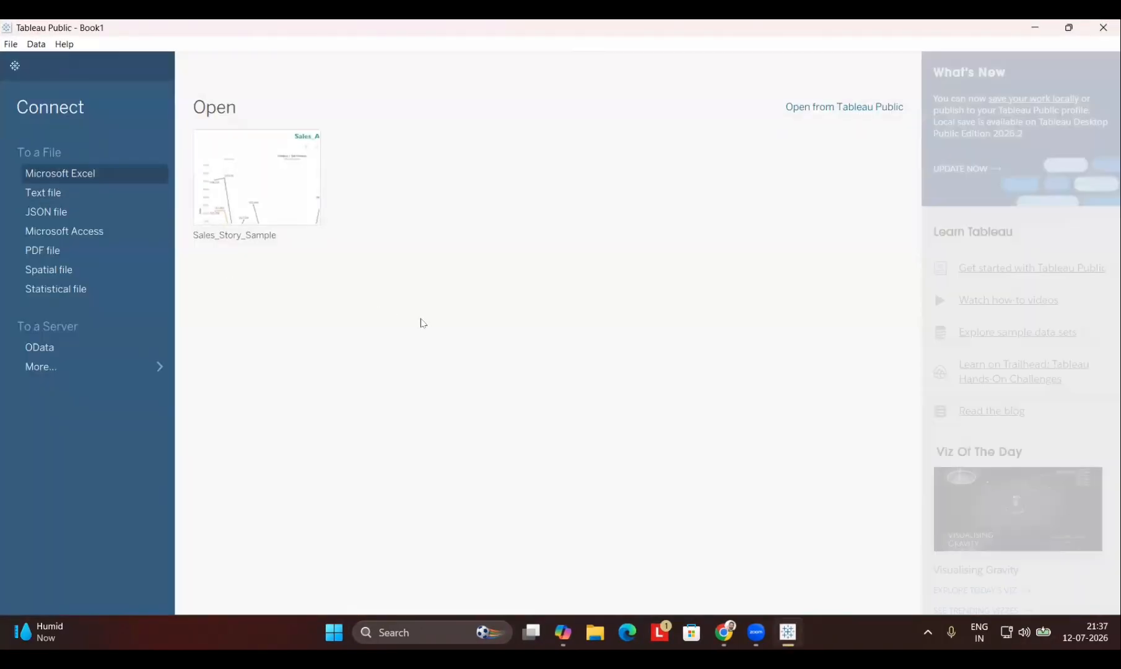
pyautogui.scroll(-3, 217, 270)
pyautogui.click(170, 149)
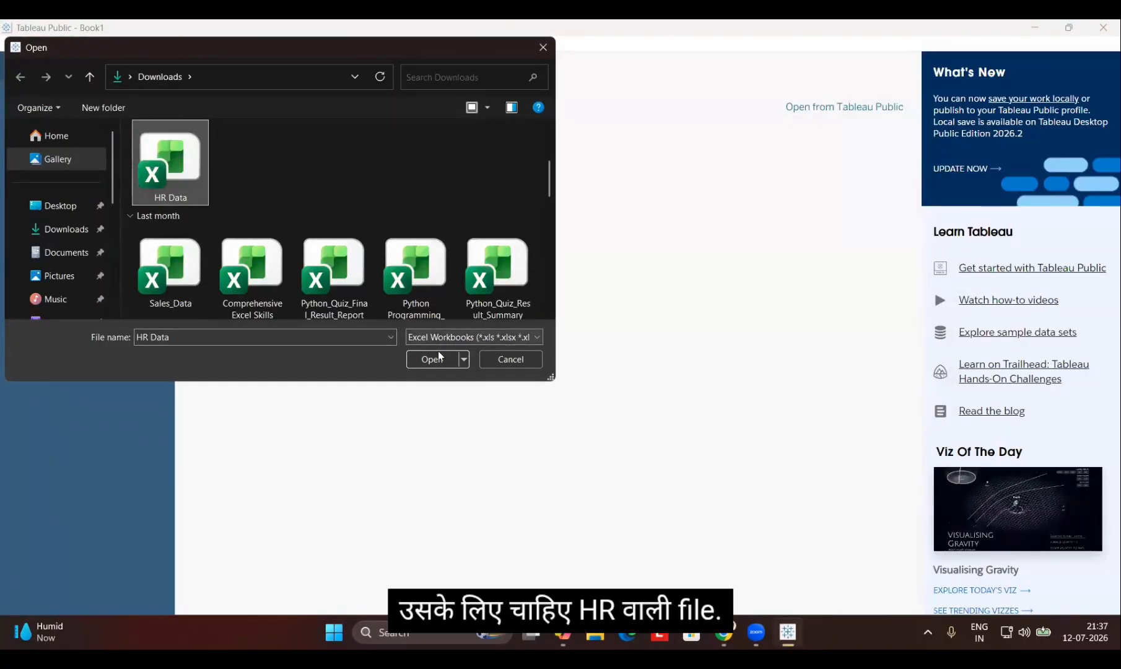
pyautogui.click(435, 359)
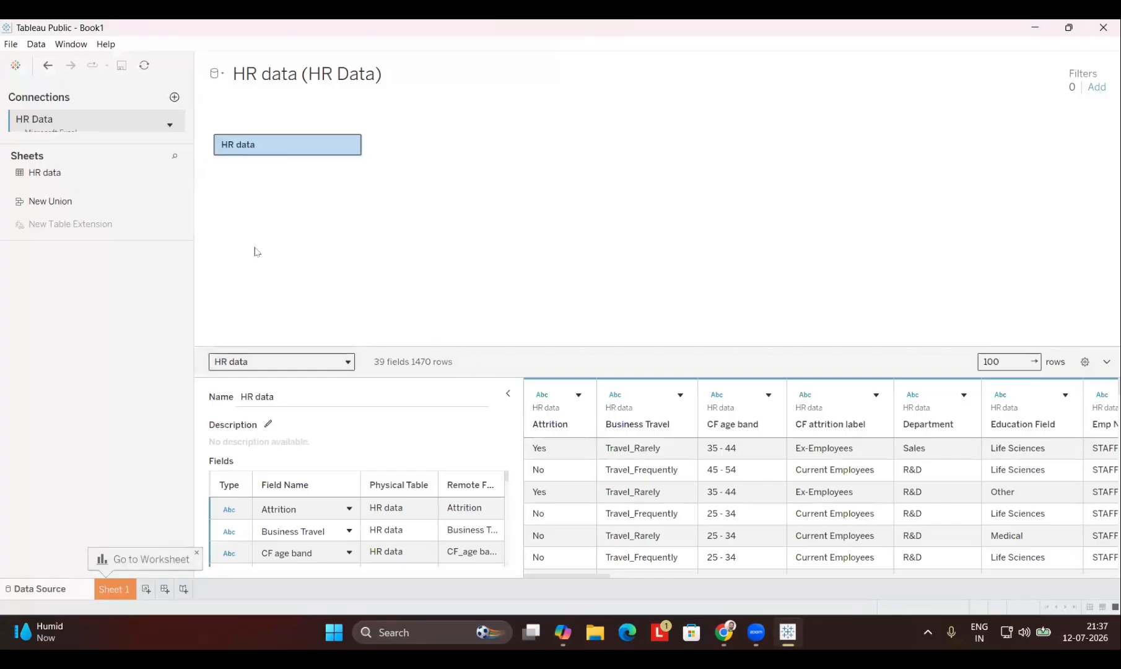
pyautogui.click(114, 588)
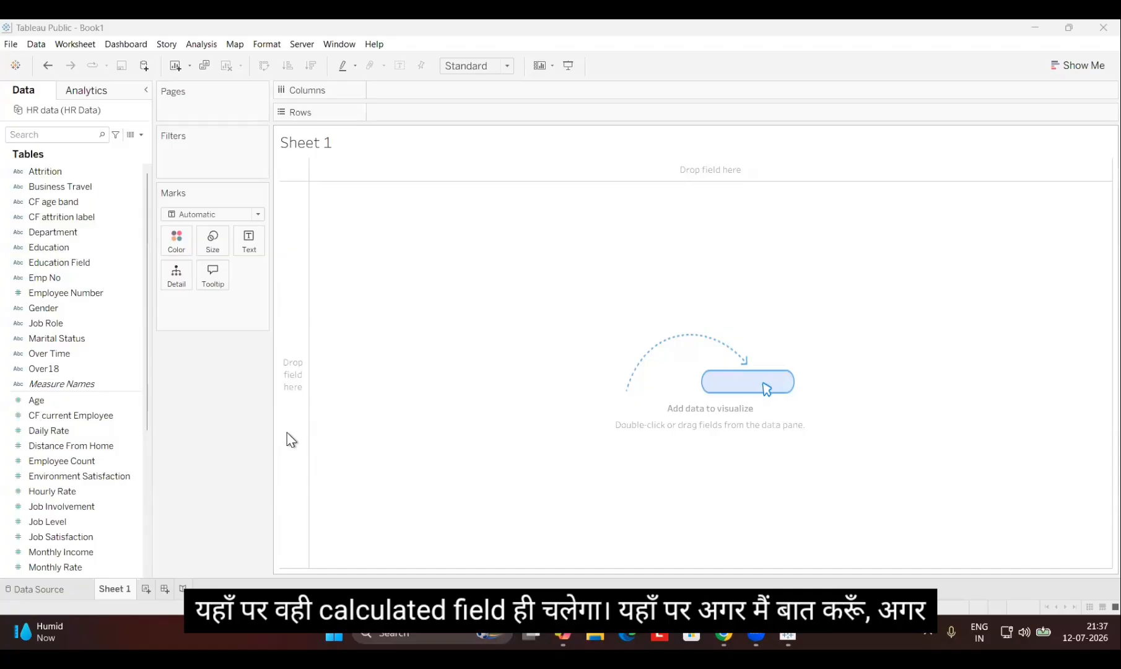
# Step: Place Gender on Rows, try Attrition on Columns, and undo the Attrition placement
pyautogui.moveTo(103, 313); pyautogui.dragTo(358, 330)
pyautogui.doubleClick(38, 171)
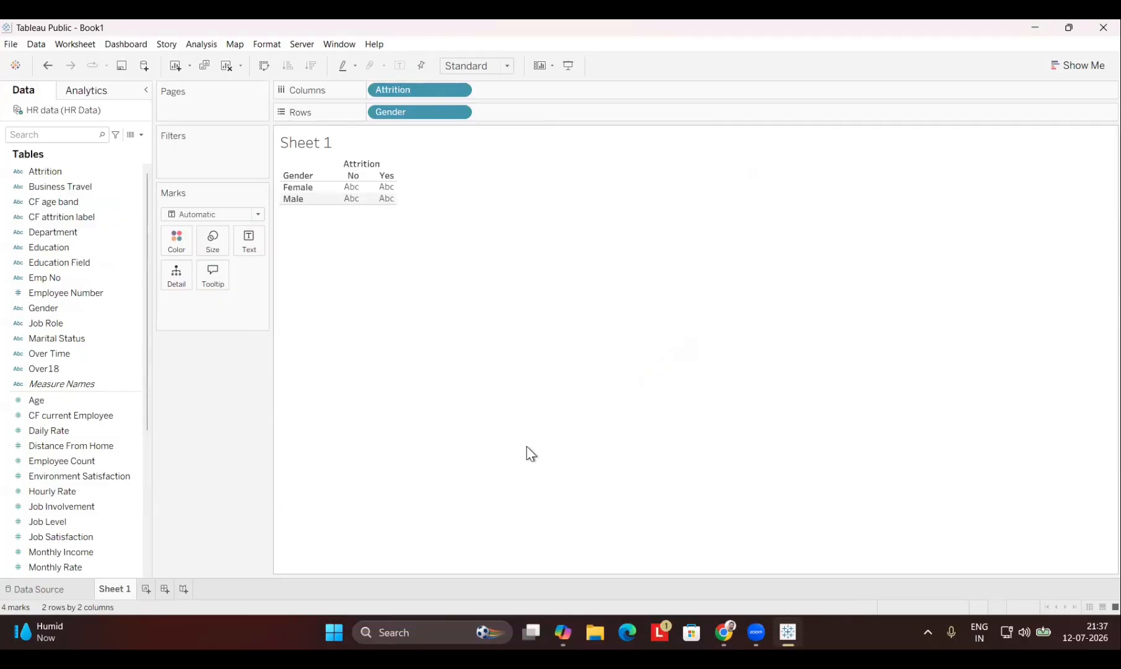
pyautogui.hotkey('ctrl', 'z')
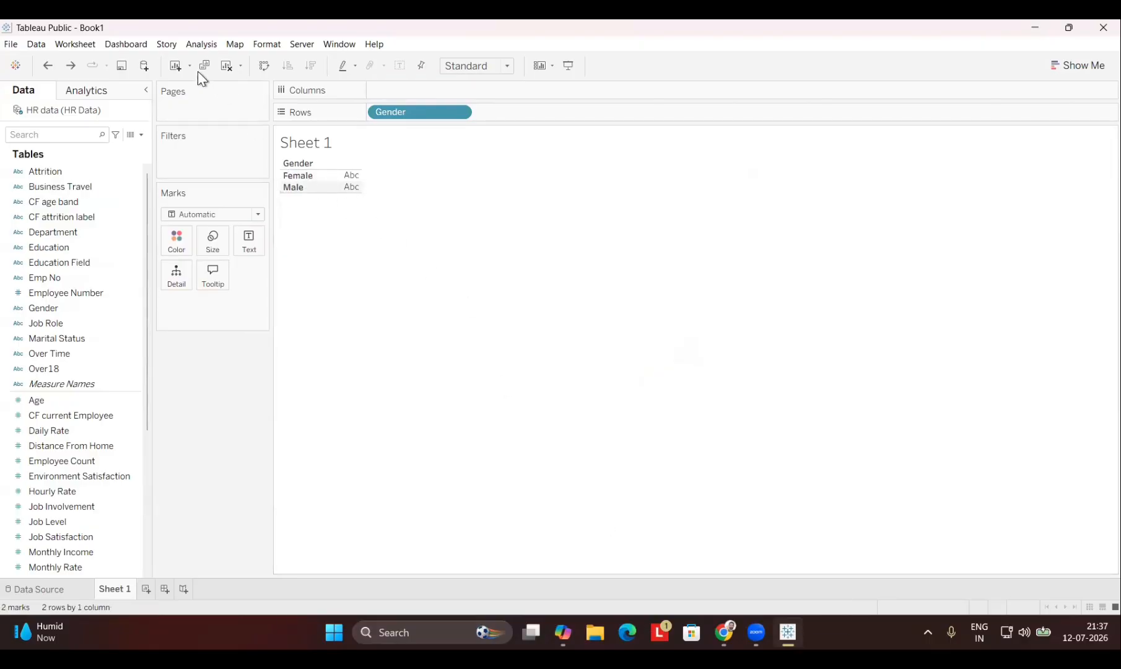
# Step: Create a new calculated field named Attrition Count
pyautogui.click(208, 44)
pyautogui.click(260, 324)
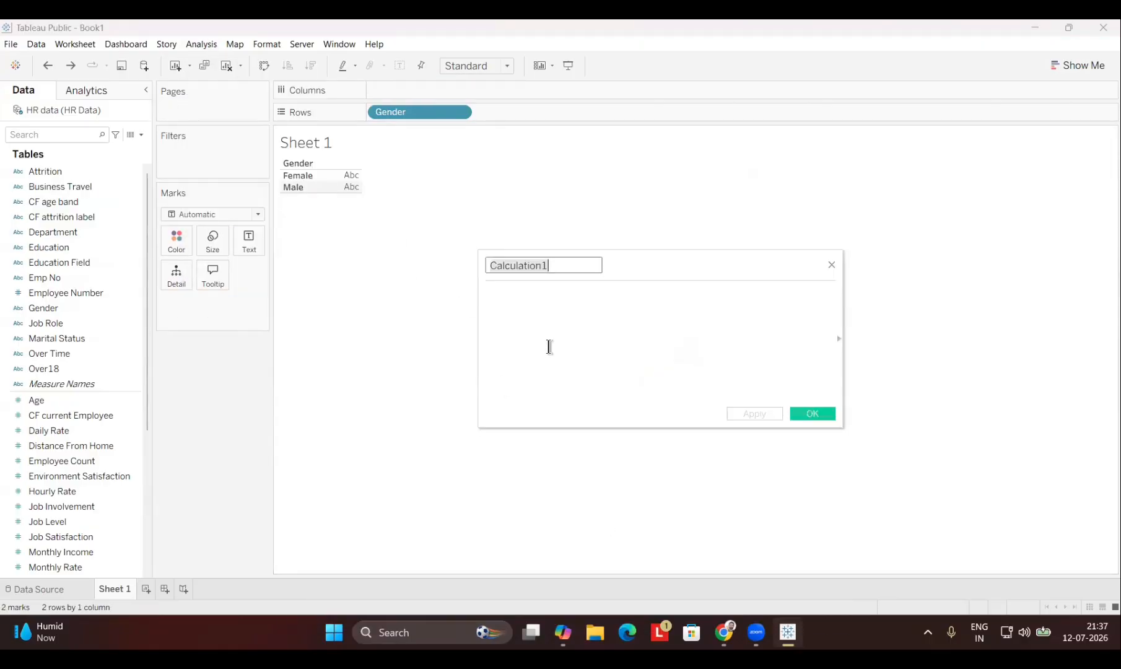
pyautogui.write('Attrition Count')
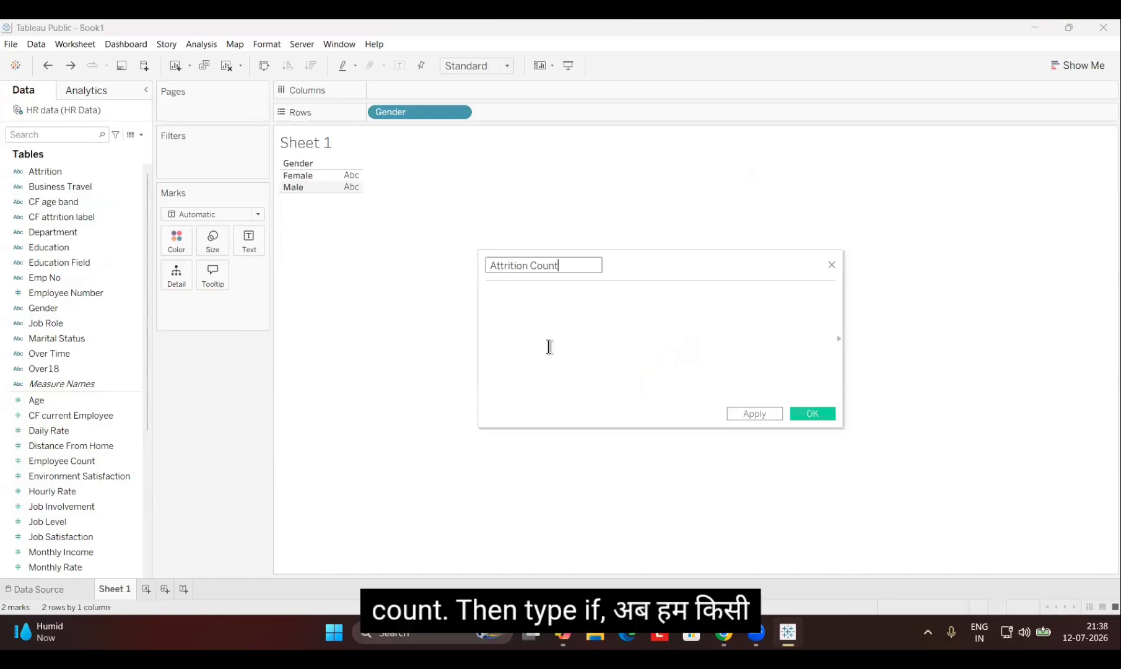
# Step: Enter the Attrition Count formula IF [Attrition] = "Yes" THEN 1 ELSE 0 END and save the calculated field
pyautogui.click(549, 346)
pyautogui.write('IF')
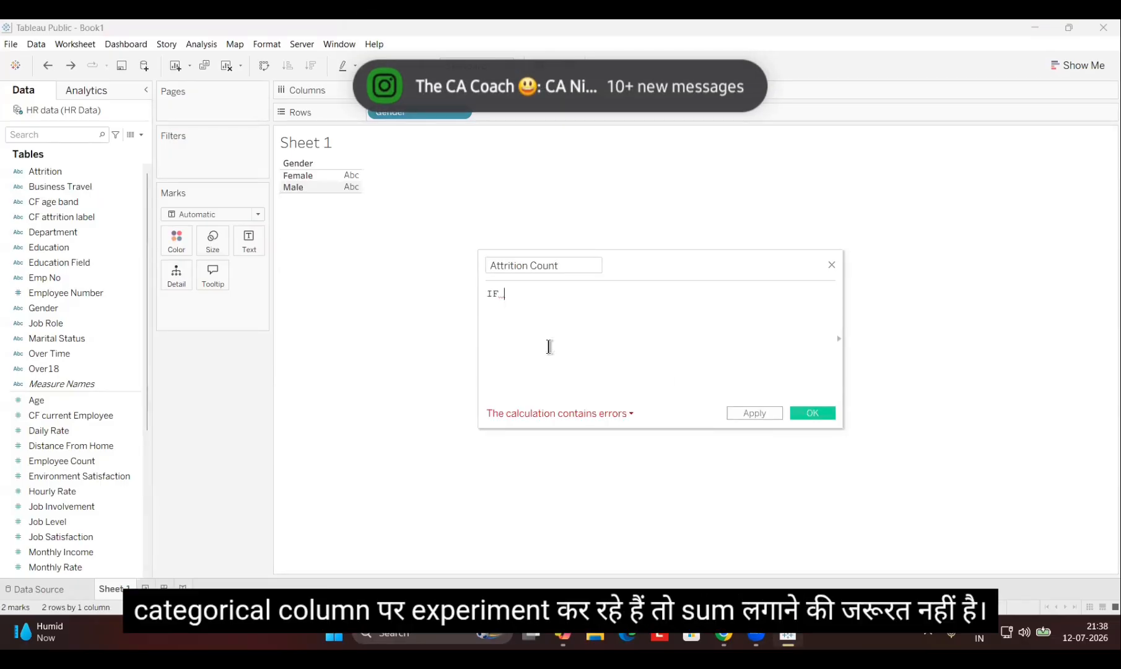
pyautogui.write(' at')
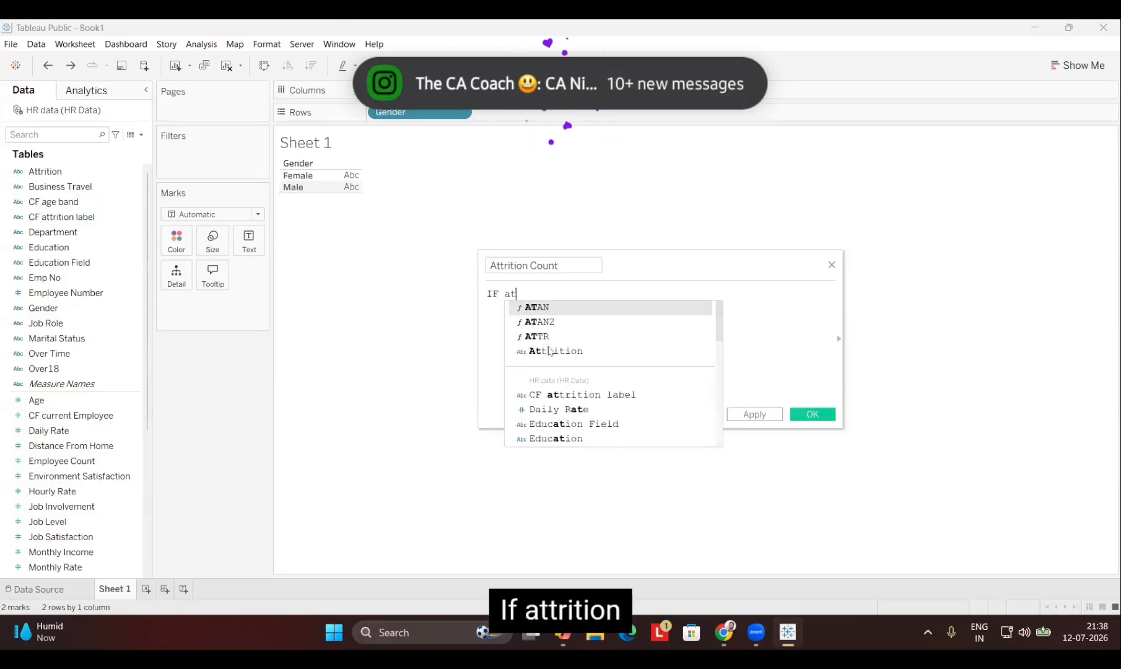
pyautogui.doubleClick(550, 351)
pyautogui.write('= ')
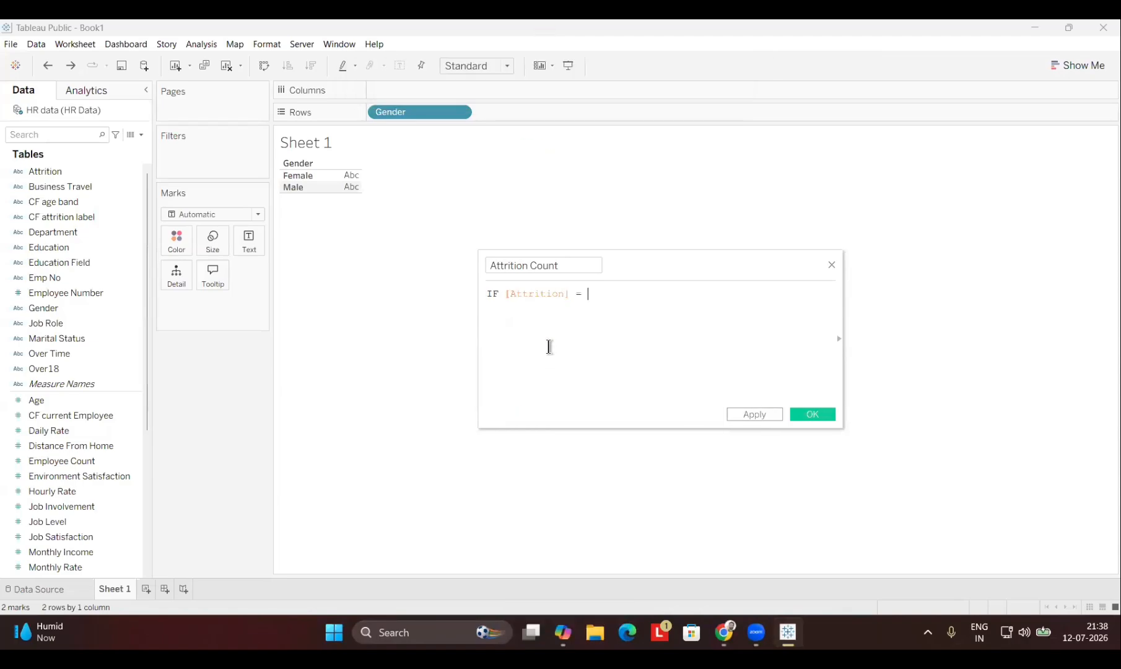
pyautogui.write('"Yes" THEN 1 ELSE')
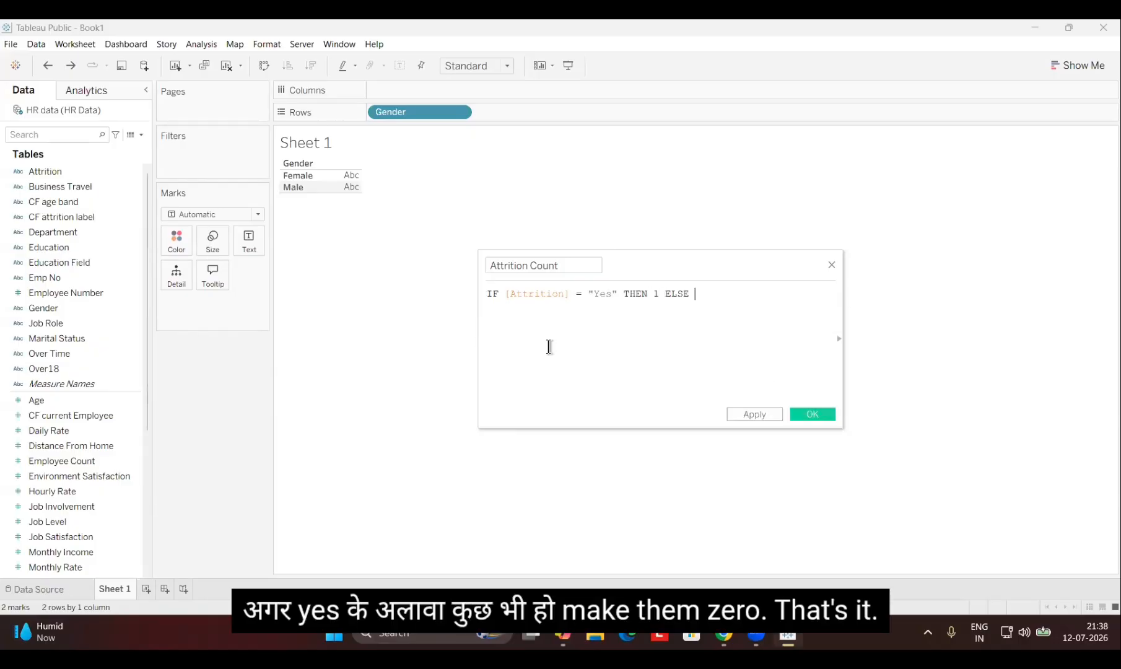
pyautogui.write(' 0 END')
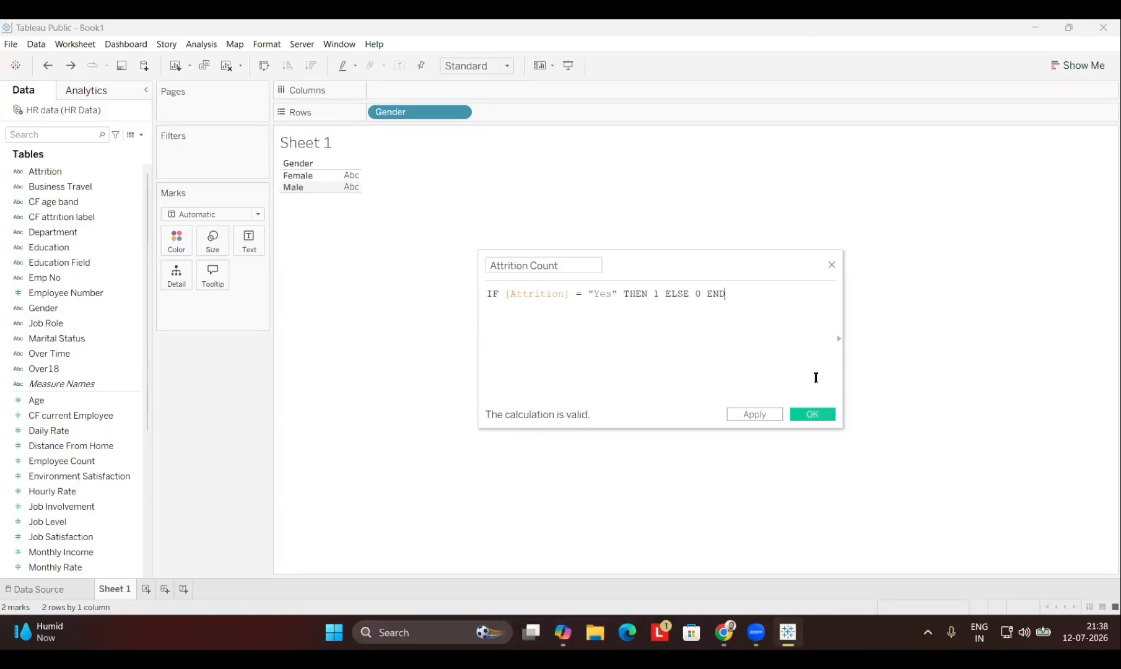
pyautogui.click(755, 414)
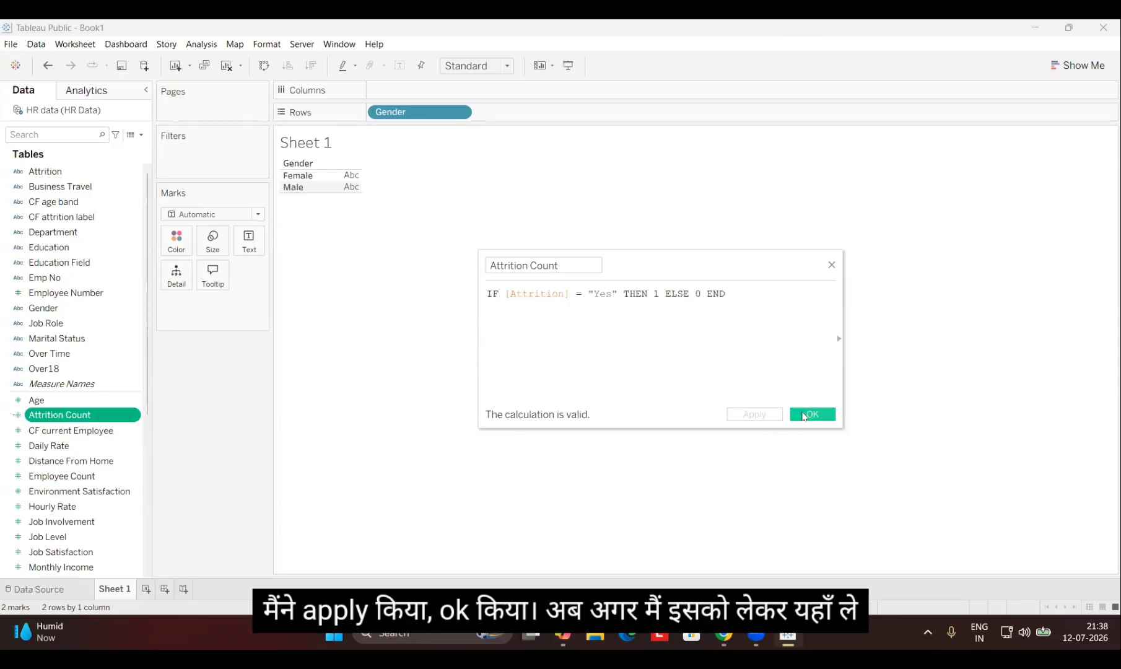
pyautogui.click(808, 414)
# Step: Add Attrition Count to Columns, turn the Gender view into a pie chart, and fit it to Entire View
pyautogui.moveTo(62, 414)
pyautogui.mouseDown()
pyautogui.moveTo(128, 413)
pyautogui.moveTo(481, 78)
pyautogui.moveTo(483, 90)
pyautogui.mouseUp()
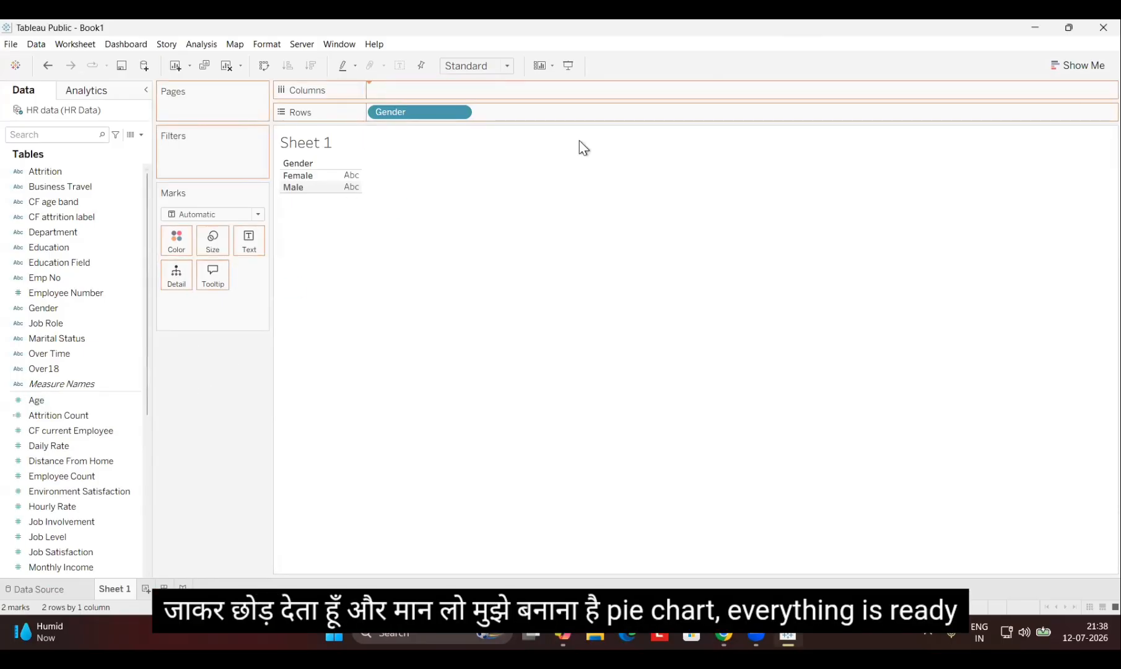
pyautogui.click(1076, 66)
pyautogui.click(1086, 150)
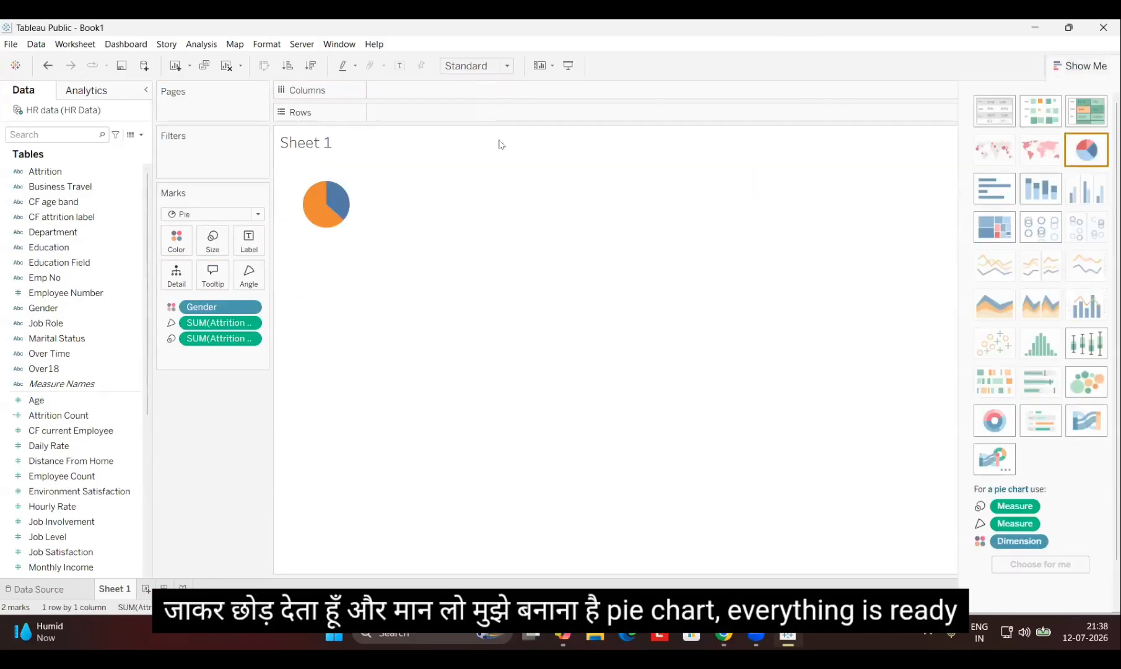
pyautogui.click(499, 66)
pyautogui.click(474, 125)
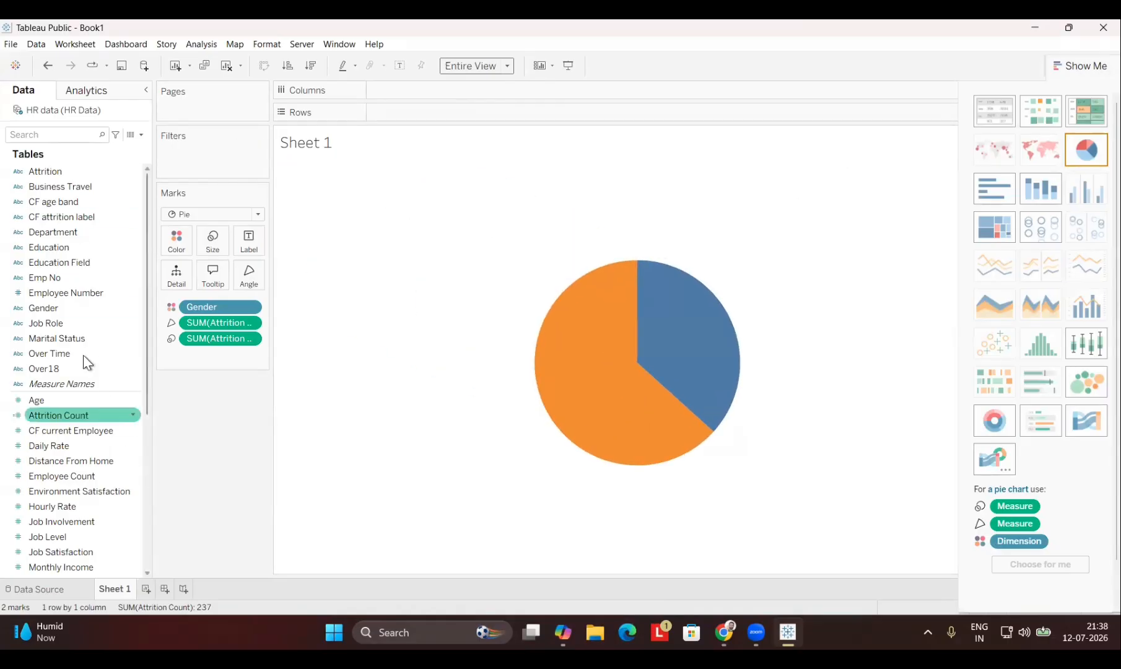
# Step: Label the pie slices with Gender and Attrition Count
pyautogui.moveTo(45, 306); pyautogui.dragTo(247, 234)
pyautogui.moveTo(59, 415); pyautogui.dragTo(248, 238)
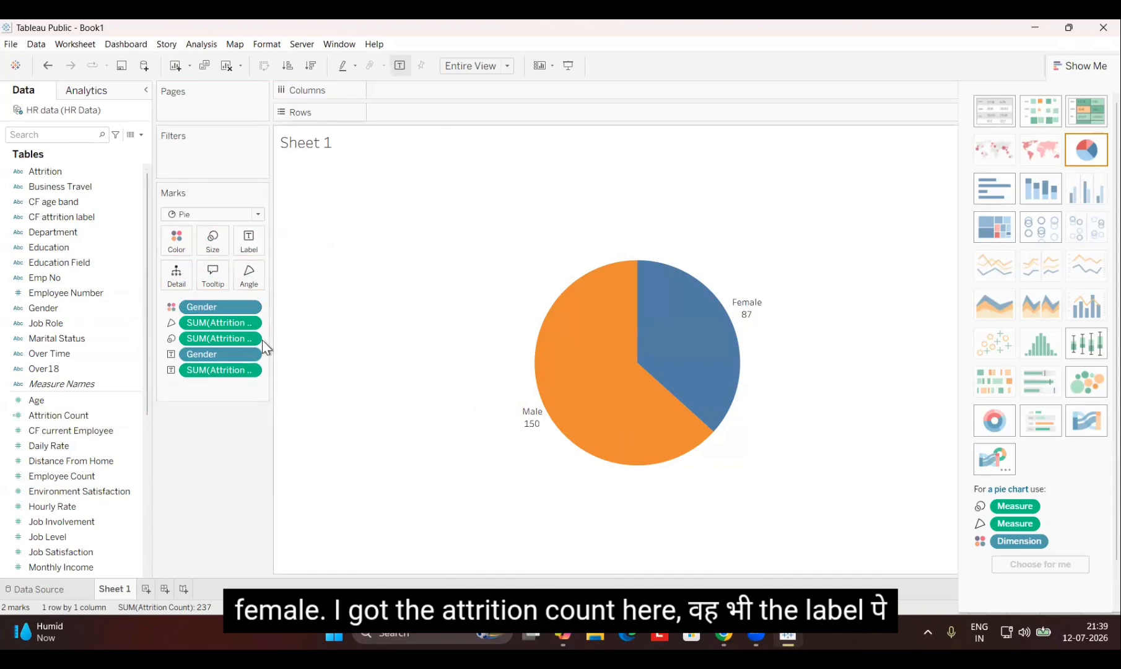
# Step: Show the Attrition Count label on the pie slices as a percent of total
pyautogui.click(251, 370)
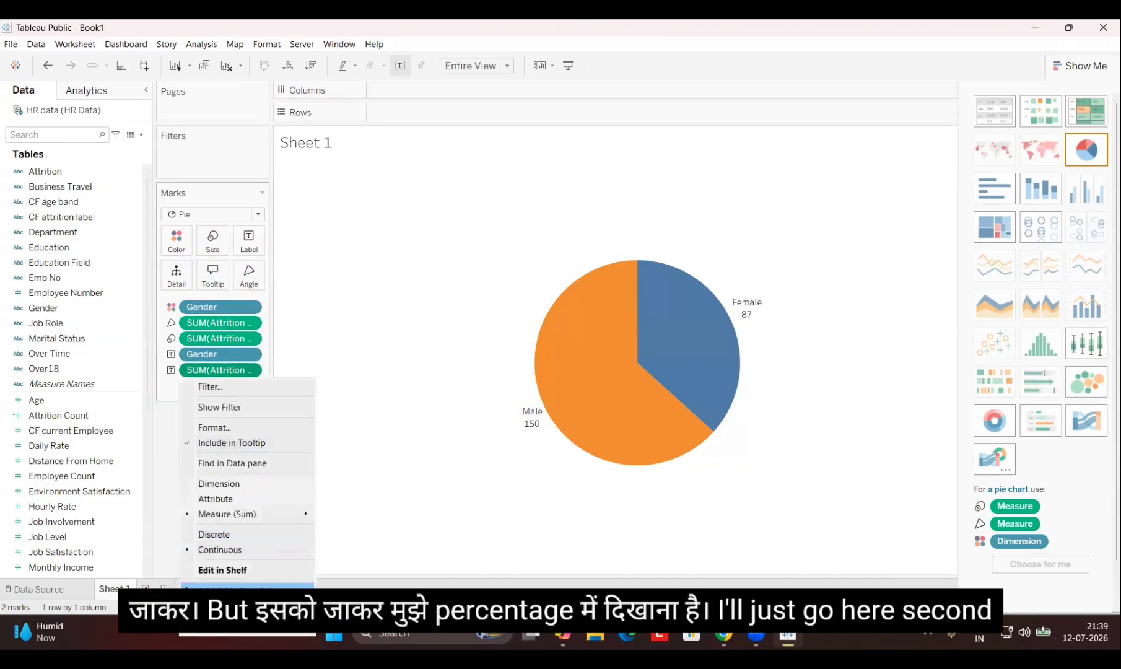
pyautogui.moveTo(248, 603)
pyautogui.click(396, 534)
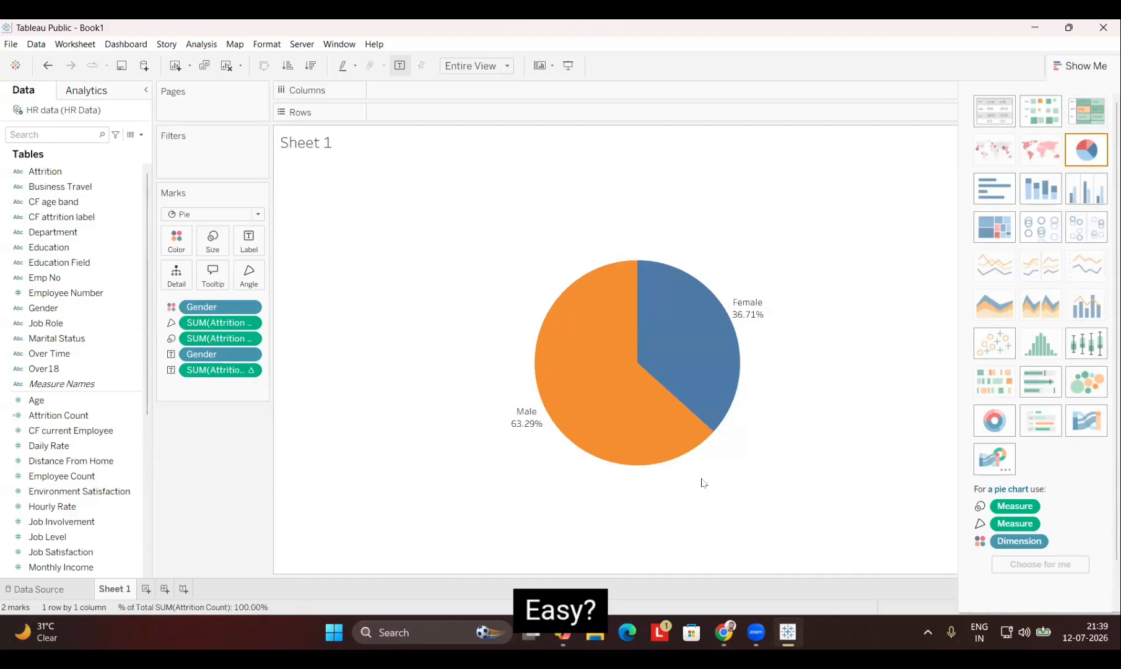
# Step: Create a new worksheet and add Attrition Count and Employee Count to the view
pyautogui.click(146, 588)
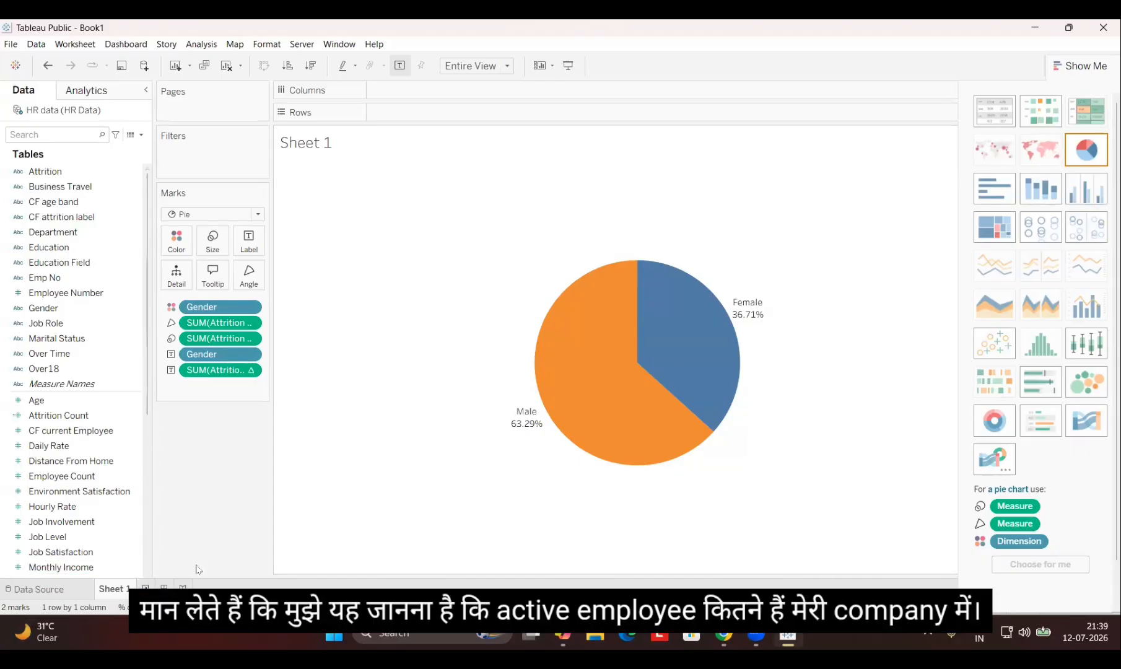
pyautogui.click(1056, 68)
pyautogui.click(62, 475)
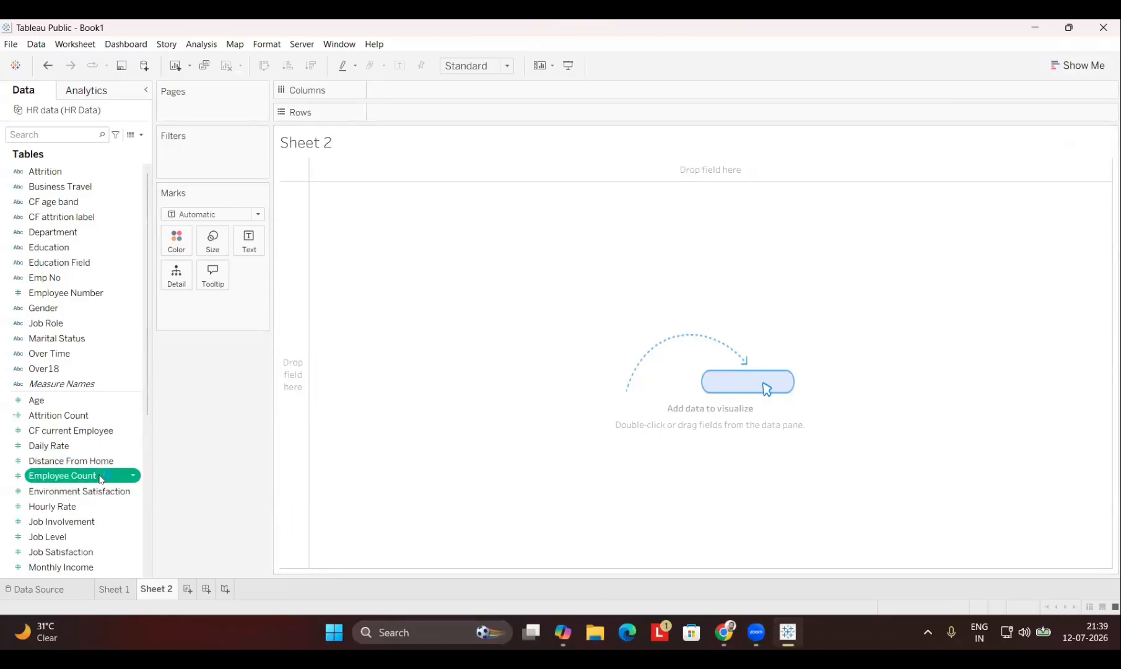
pyautogui.click(62, 414)
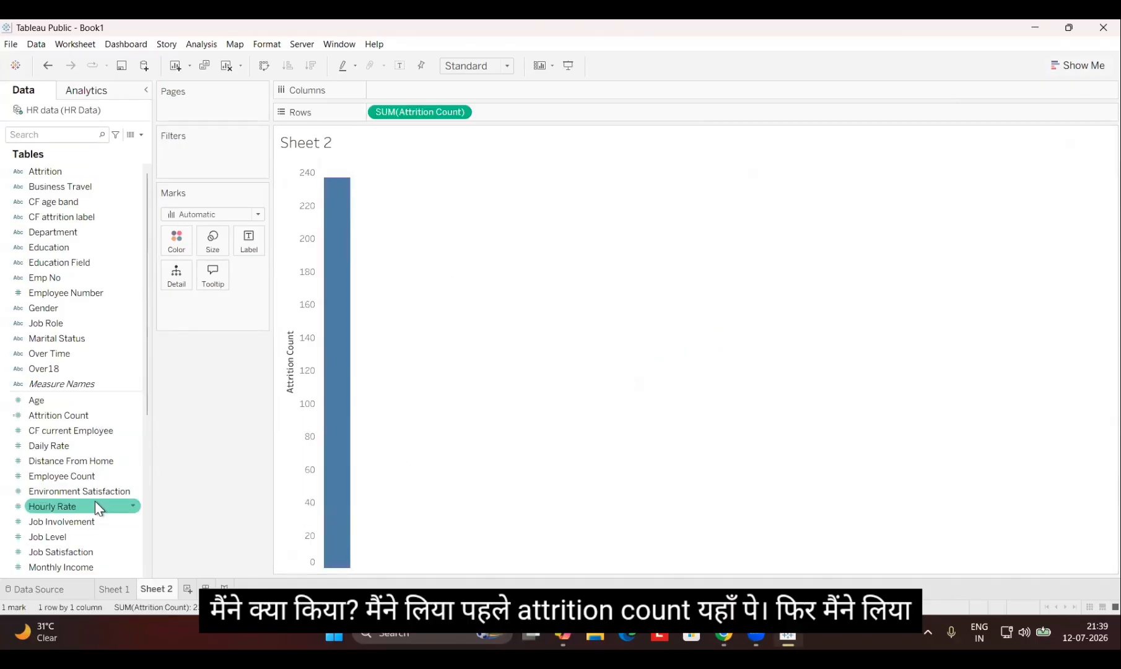
pyautogui.doubleClick(90, 480)
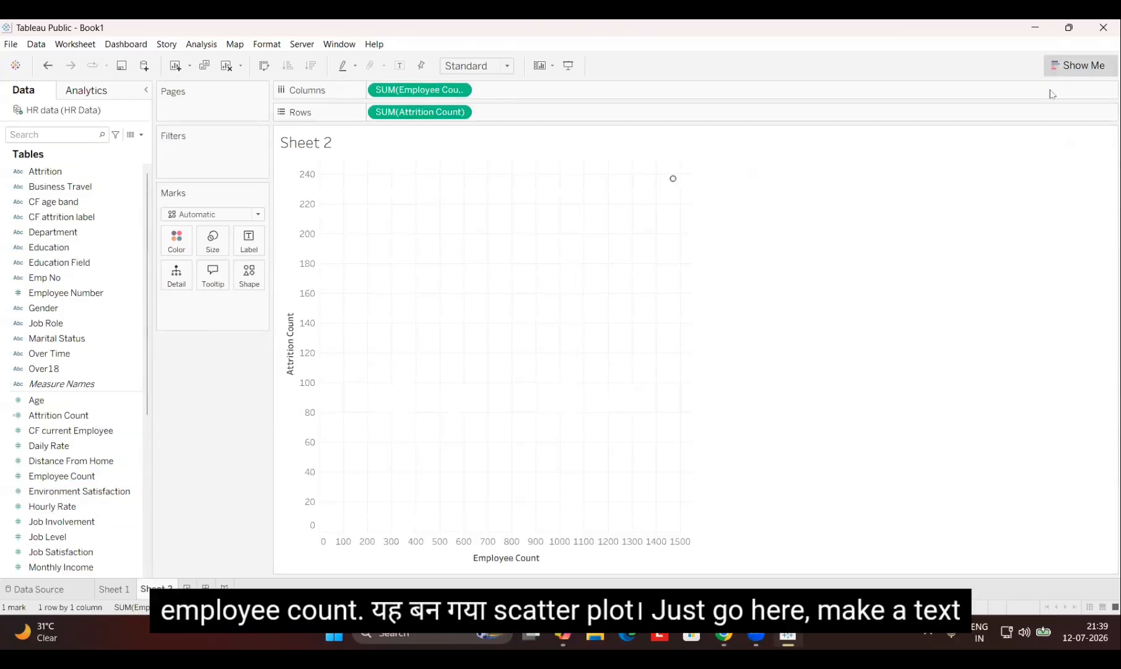
# Step: Convert the scatter plot to a text table and swap its rows and columns so the measures sit side by side
pyautogui.click(1078, 65)
pyautogui.click(994, 110)
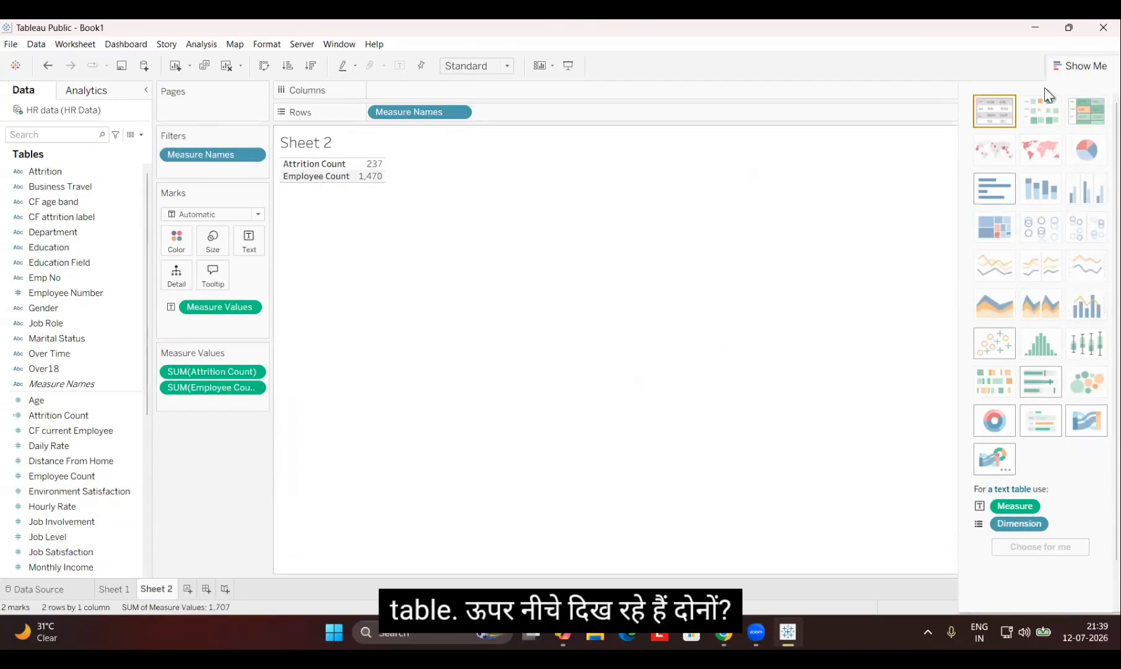
pyautogui.click(1074, 64)
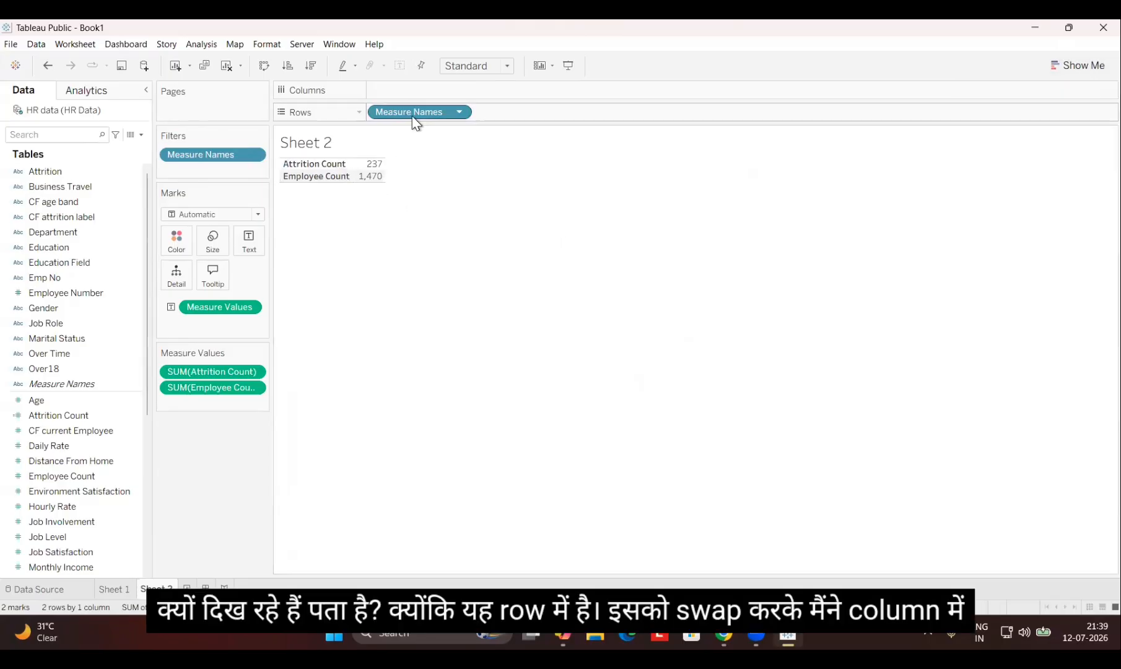
pyautogui.click(256, 70)
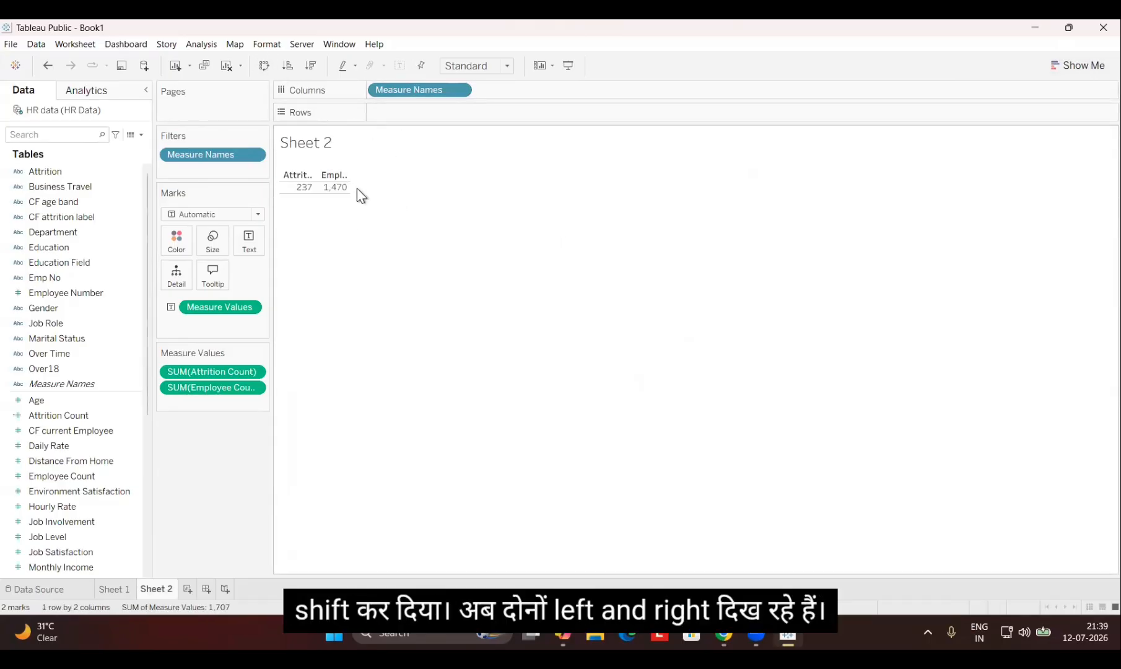
# Step: Widen the Attrition Count and Employee Count columns and increase the table's row height
pyautogui.moveTo(350, 188); pyautogui.dragTo(461, 206)
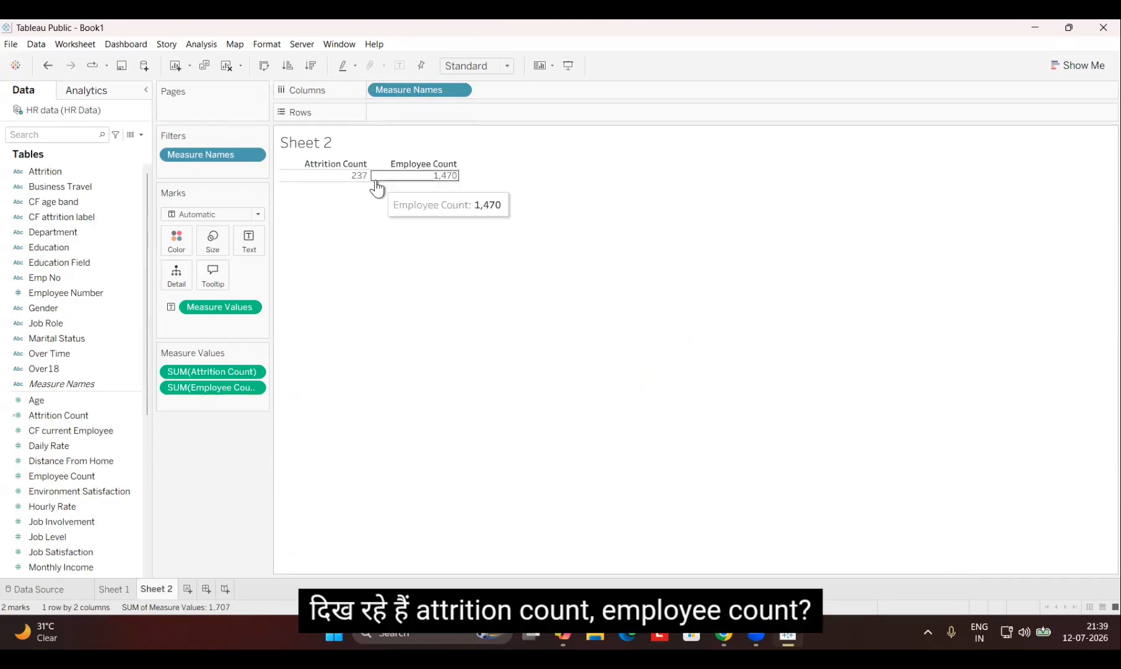
pyautogui.moveTo(378, 180); pyautogui.dragTo(378, 220)
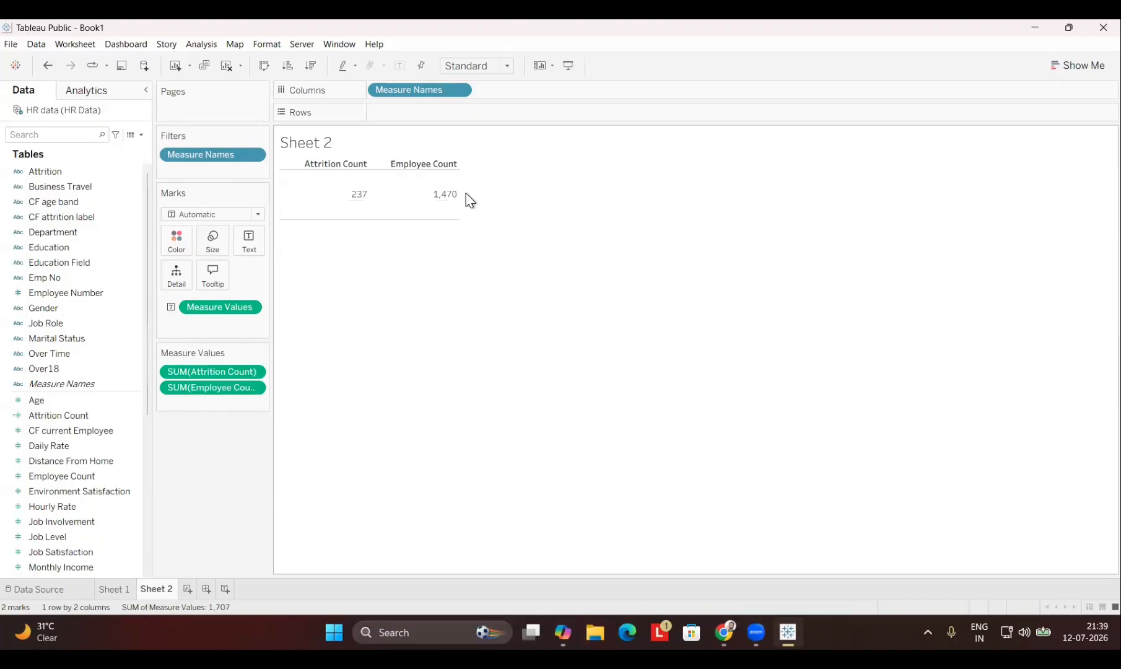
pyautogui.moveTo(459, 197); pyautogui.dragTo(508, 194)
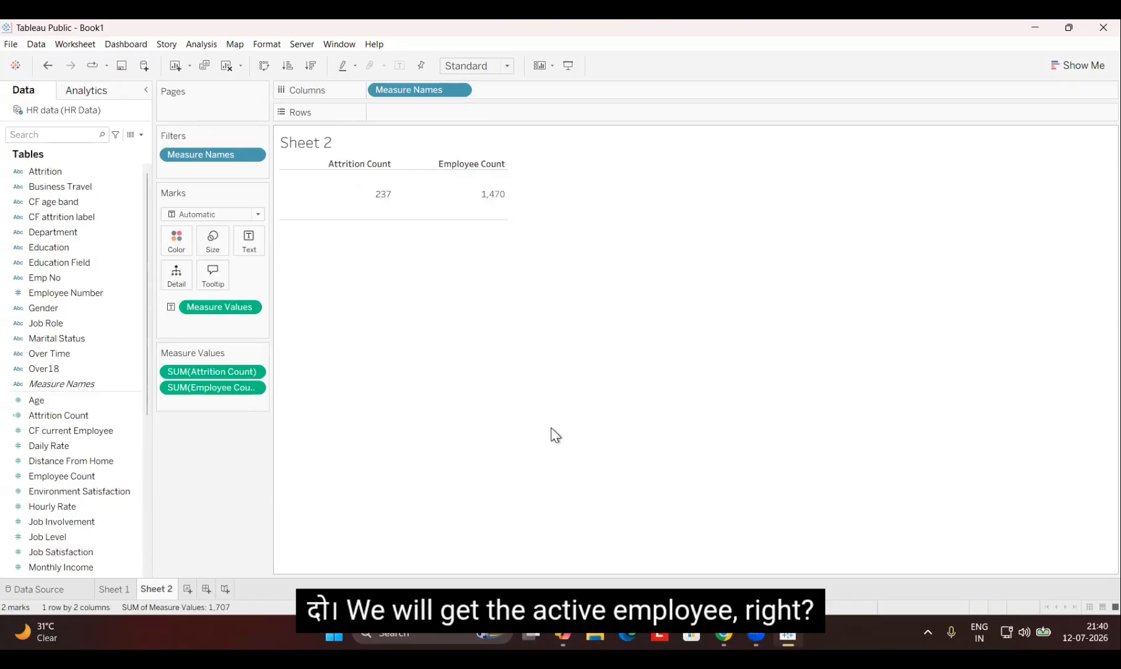
# Step: Create a new calculated field named Active Employee
pyautogui.click(207, 48)
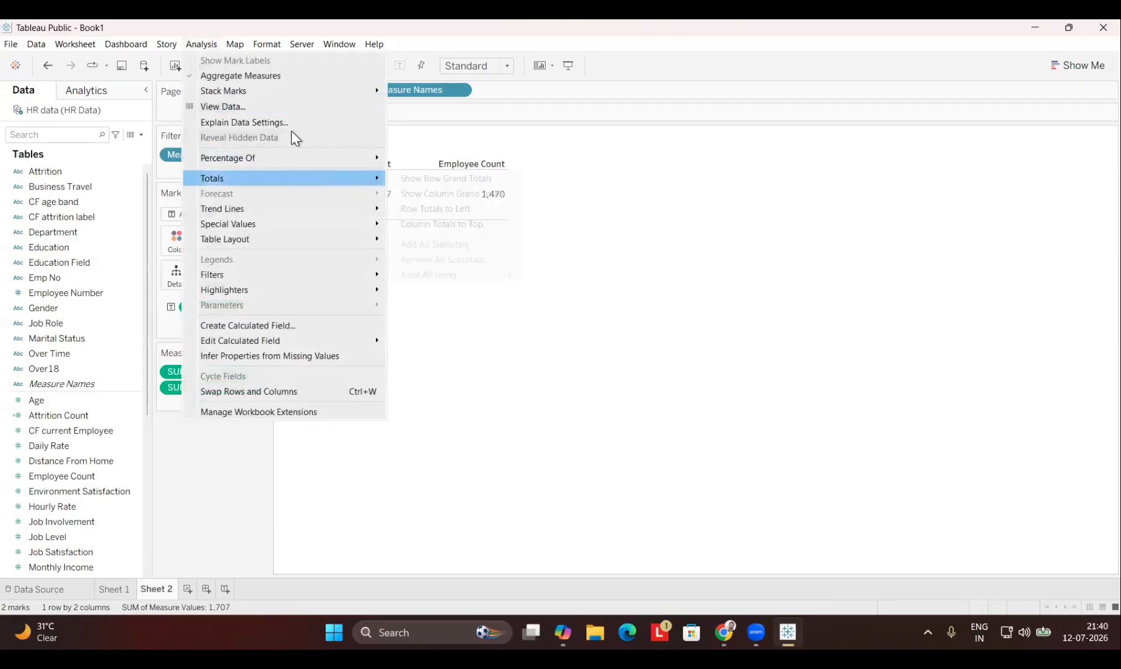
pyautogui.click(308, 326)
pyautogui.write('Activre')
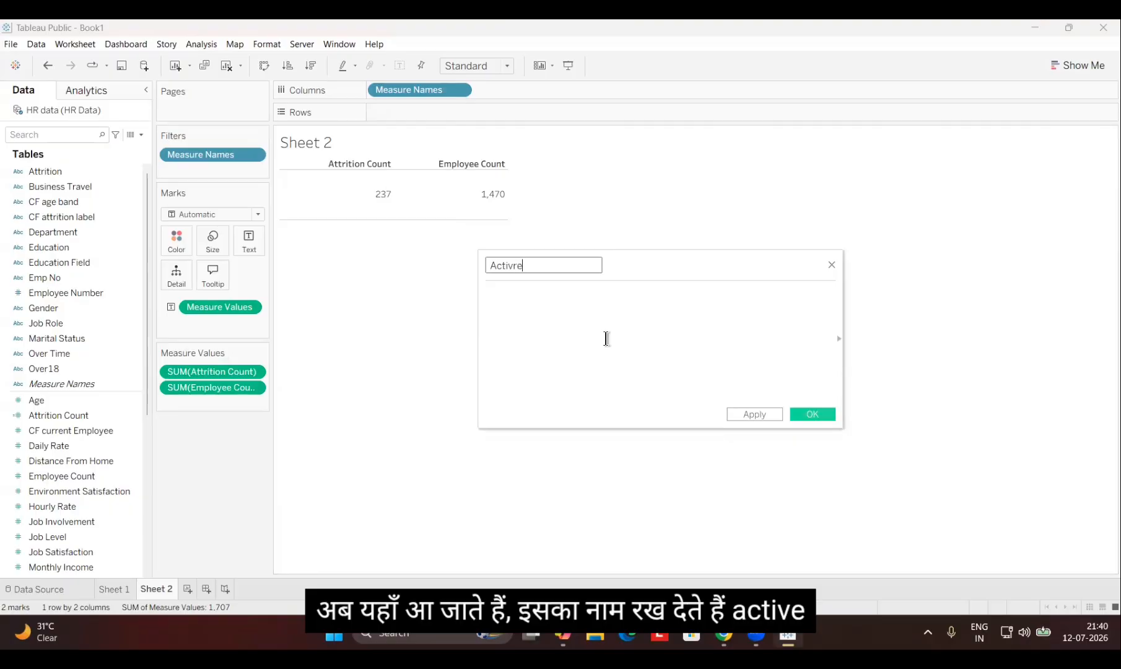
pyautogui.press('BackSpace')
pyautogui.press('BackSpace')
pyautogui.write('e Employee')
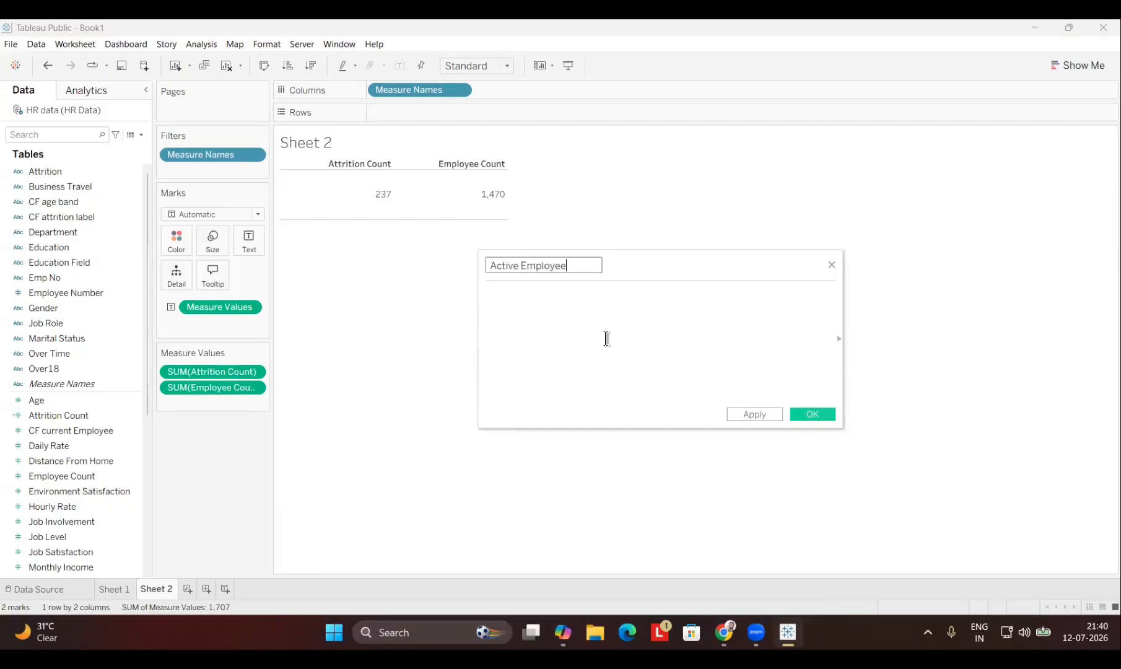
# Step: Save the Active Employee formula as [Employee Count]-[Attrition Count] and add the field to the table
pyautogui.click(607, 338)
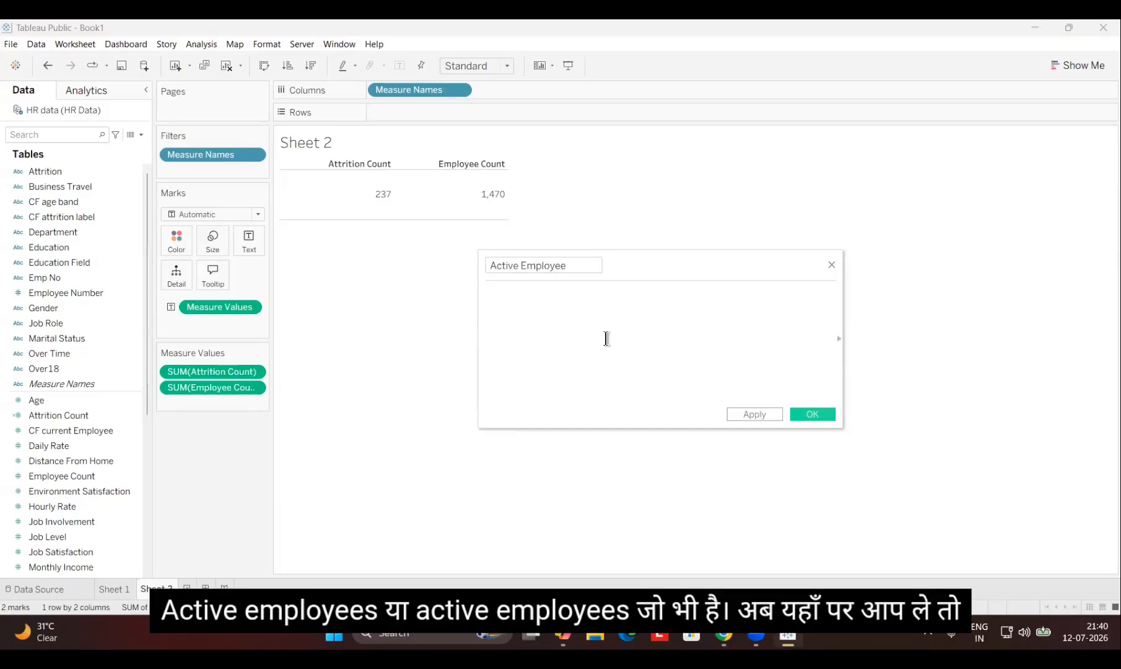
pyautogui.write('em')
pyautogui.press('Down')
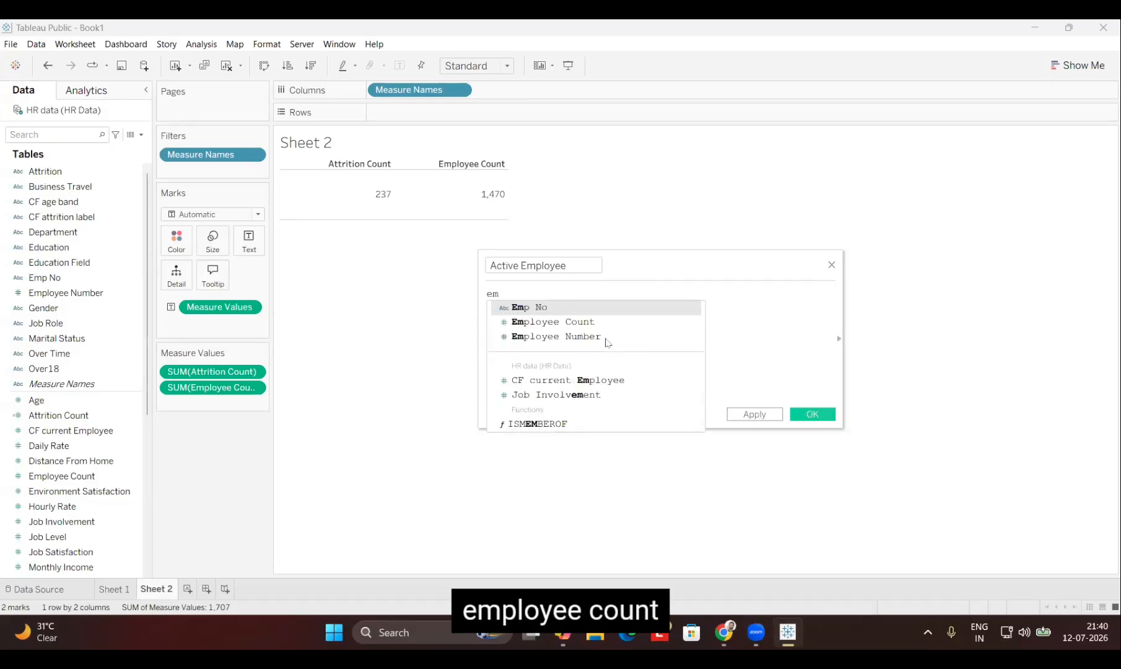
pyautogui.press('Return')
pyautogui.write('-att')
pyautogui.press('Down')
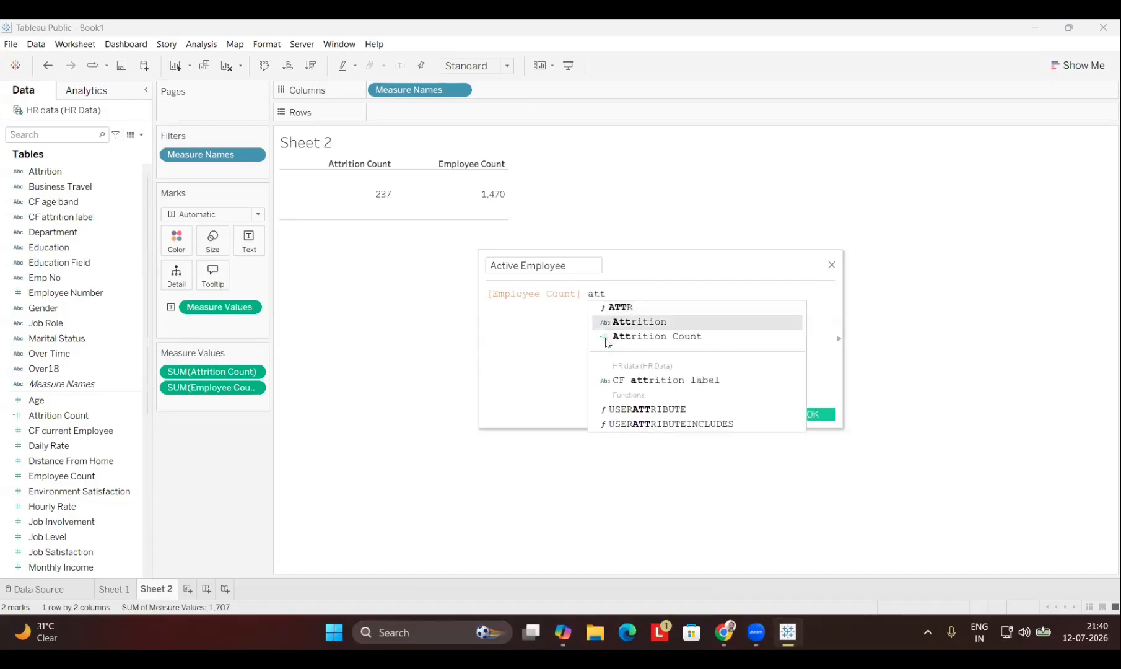
pyautogui.press('Return')
pyautogui.click(743, 411)
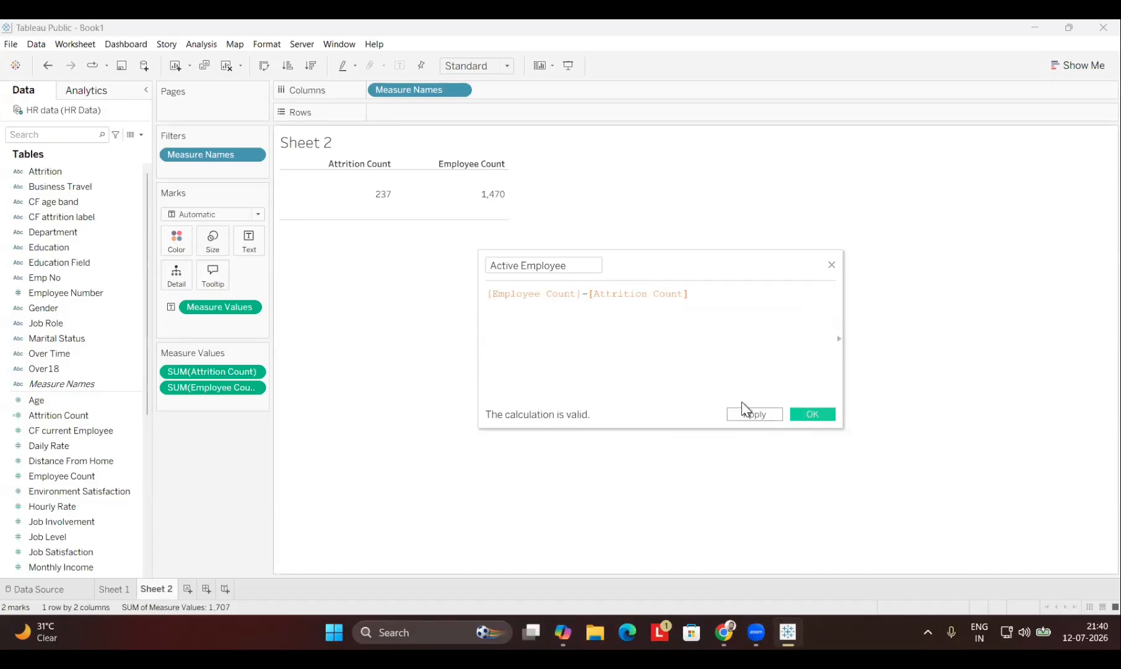
pyautogui.click(800, 416)
pyautogui.doubleClick(58, 401)
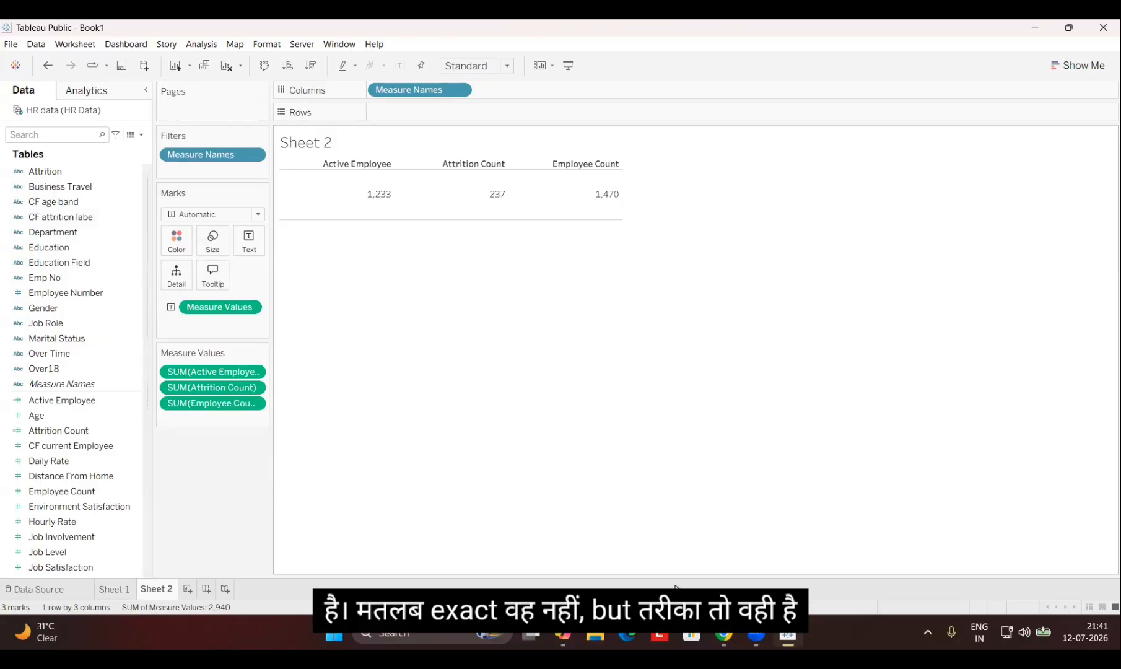
# Step: Switch to Calculator, divide 200 by 1000, multiply the result by 100, and close Calculator
pyautogui.press('super')
pyautogui.write('calc')
pyautogui.click(587, 442)
pyautogui.write('200/')
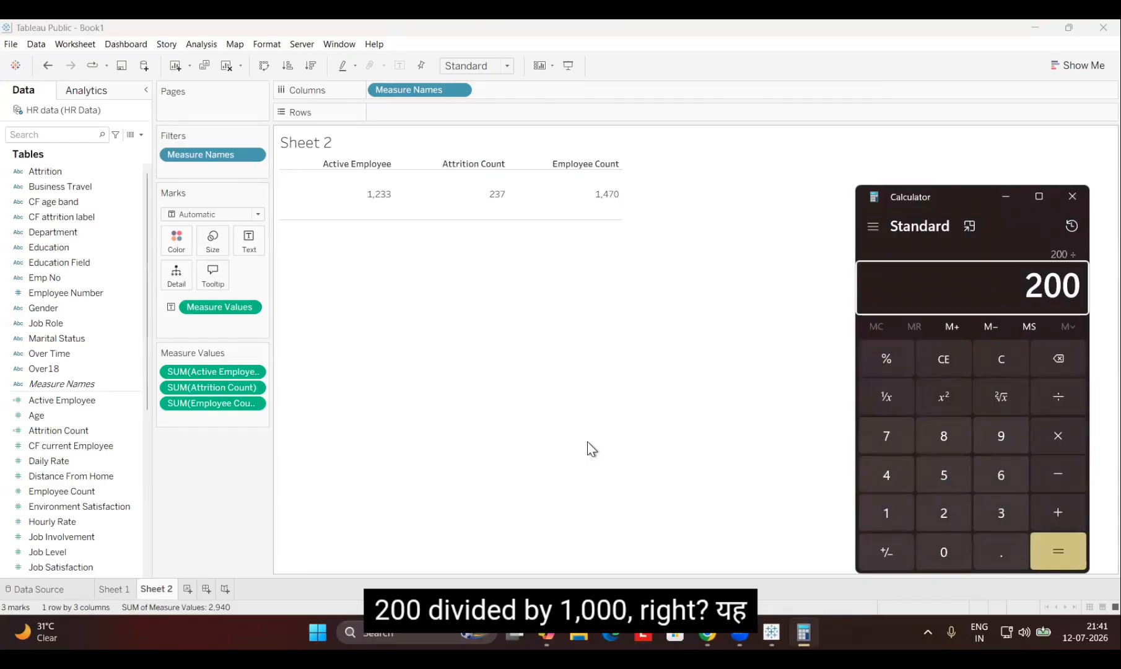
pyautogui.write('1000')
pyautogui.press('Return')
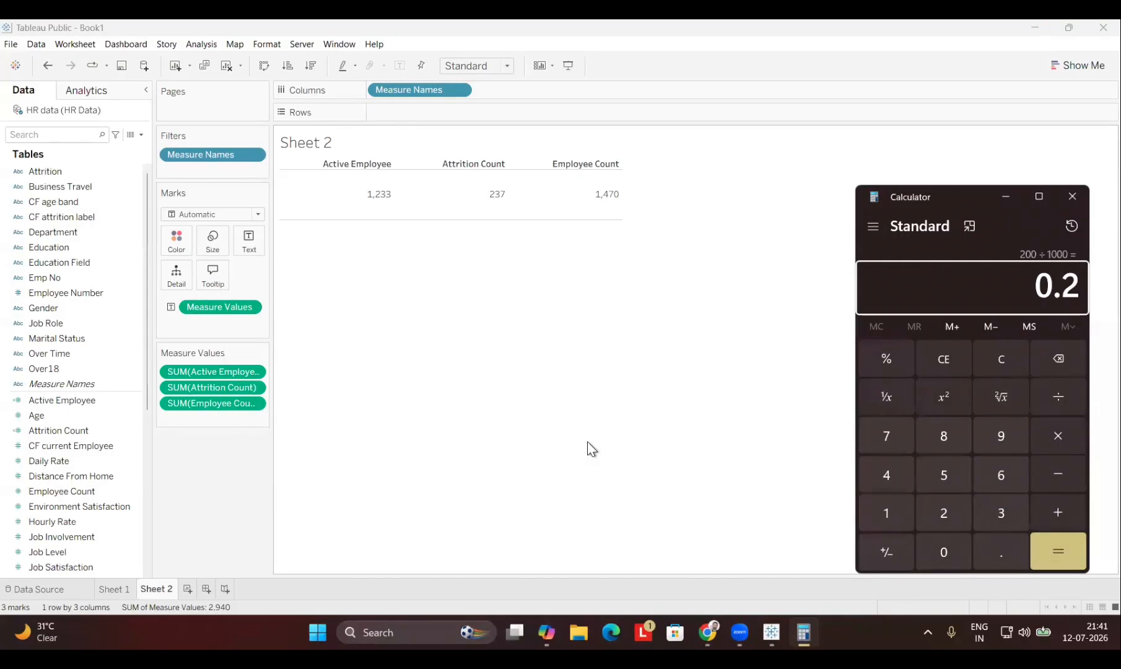
pyautogui.write('*100')
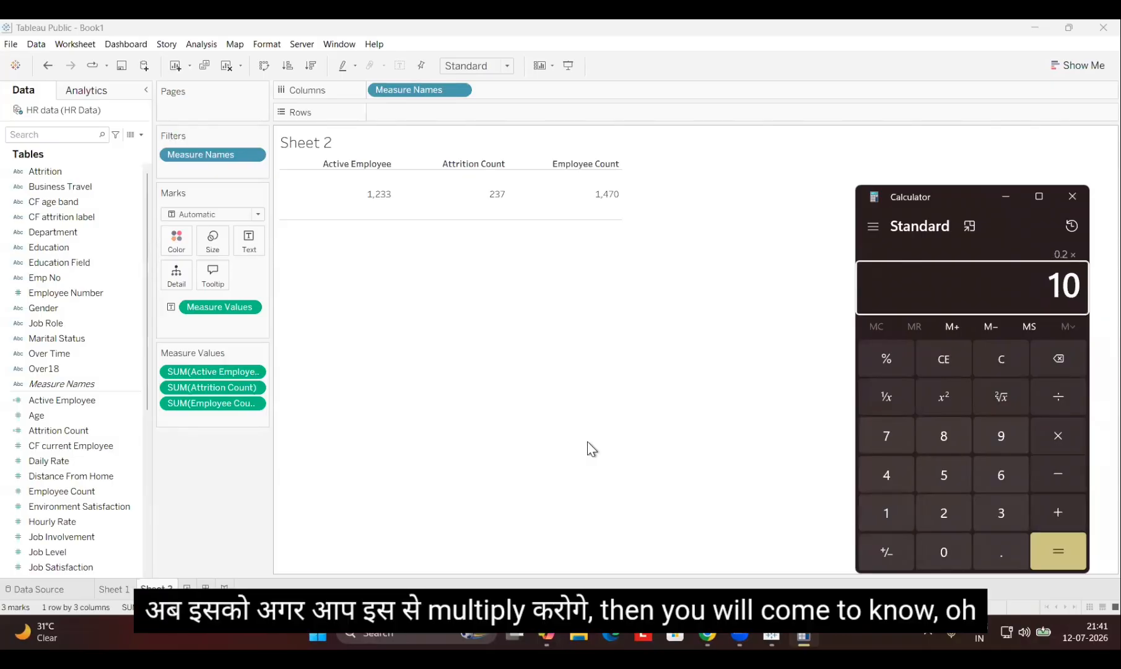
pyautogui.press('Return')
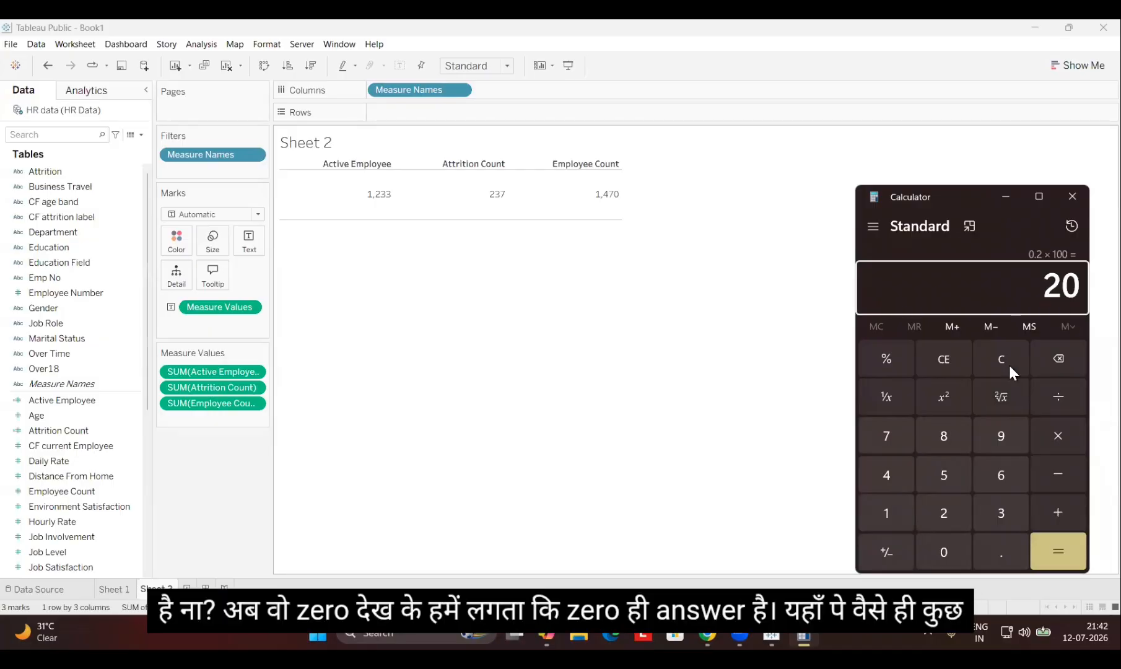
pyautogui.click(1070, 197)
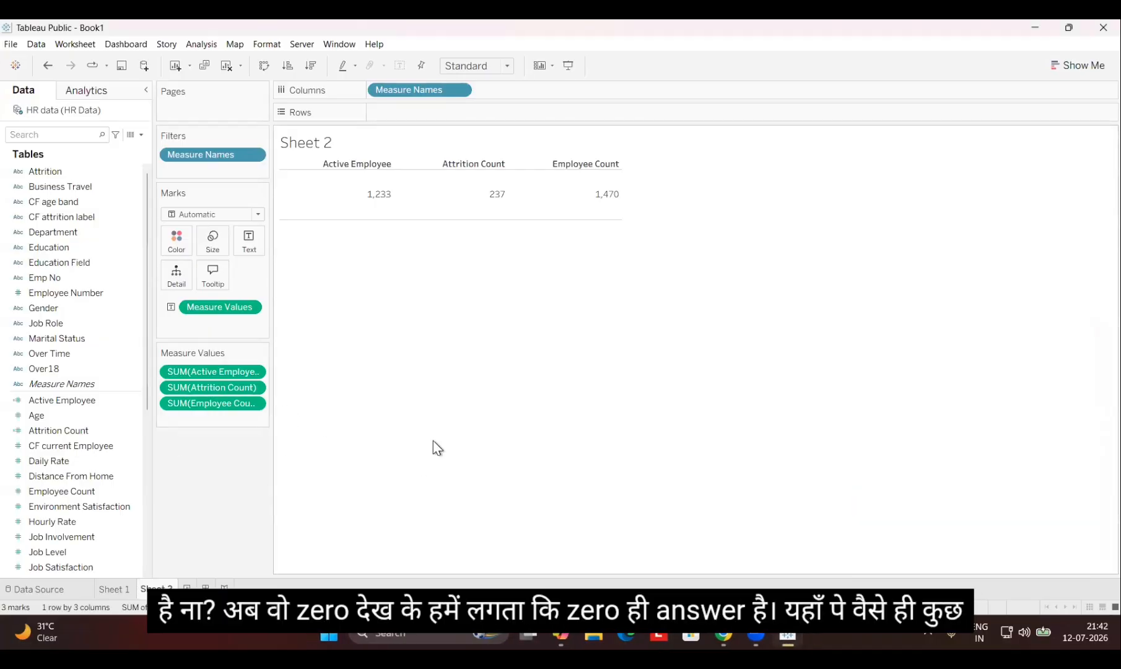
# Step: Create a new calculated field named Attrition Rate
pyautogui.click(201, 44)
pyautogui.click(323, 318)
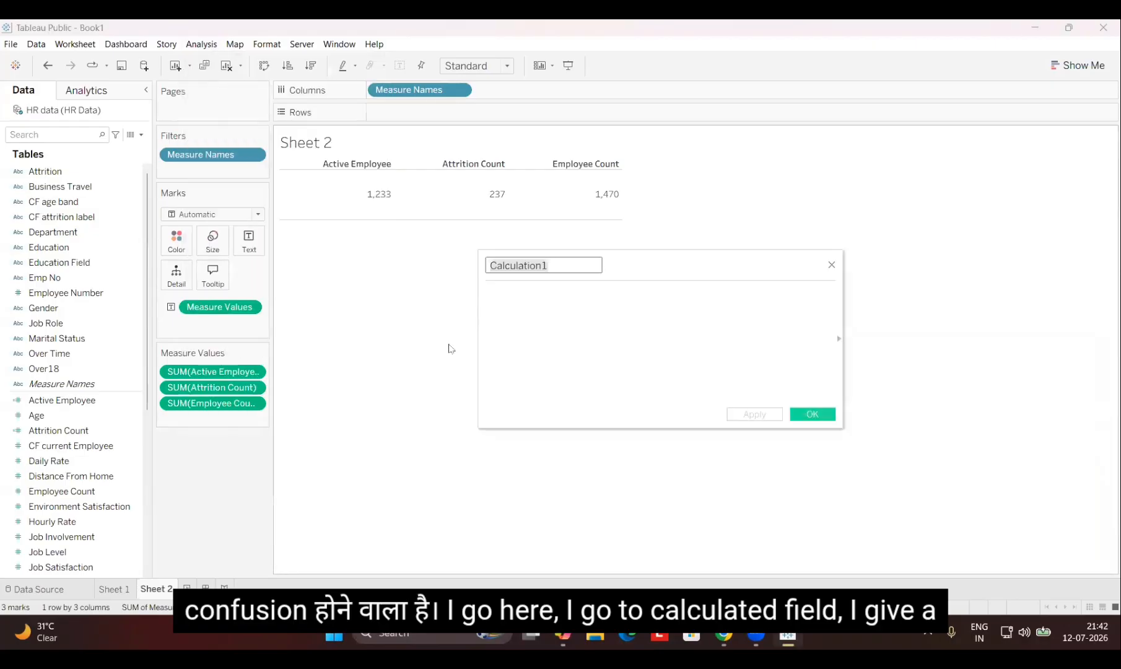
pyautogui.write('Attrition Rate')
pyautogui.press('Tab')
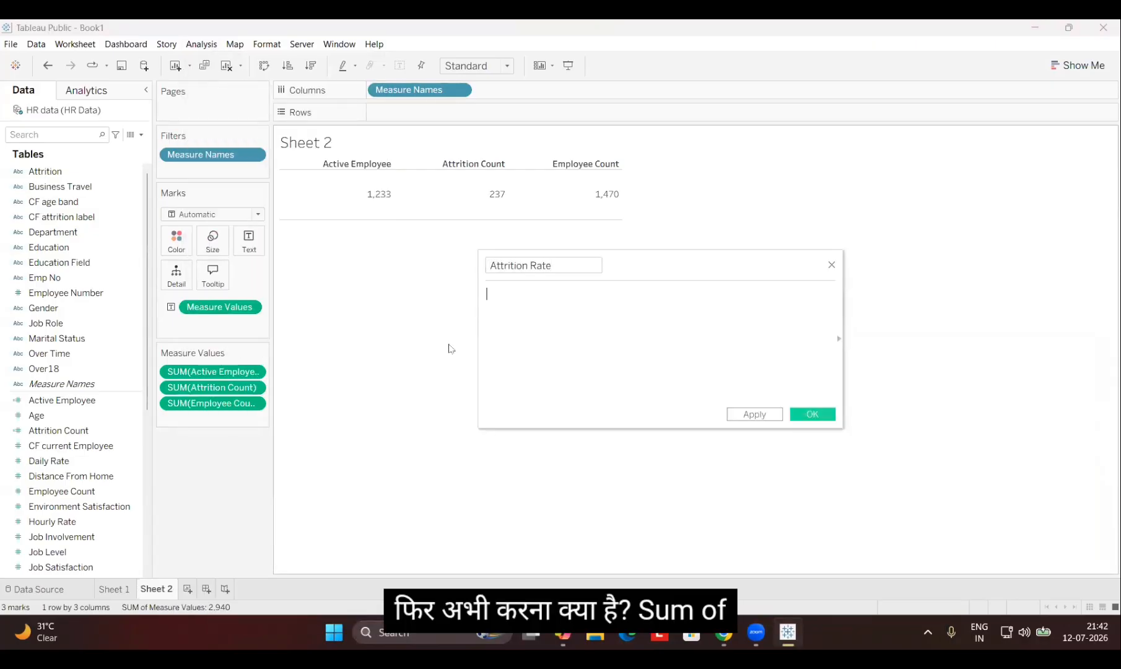
# Step: Begin the Attrition Rate formula with SUM([Attrition Count])
pyautogui.write('sum')
pyautogui.press('Return')
pyautogui.write('att')
pyautogui.press('Down')
pyautogui.press('Down')
pyautogui.press('Return')
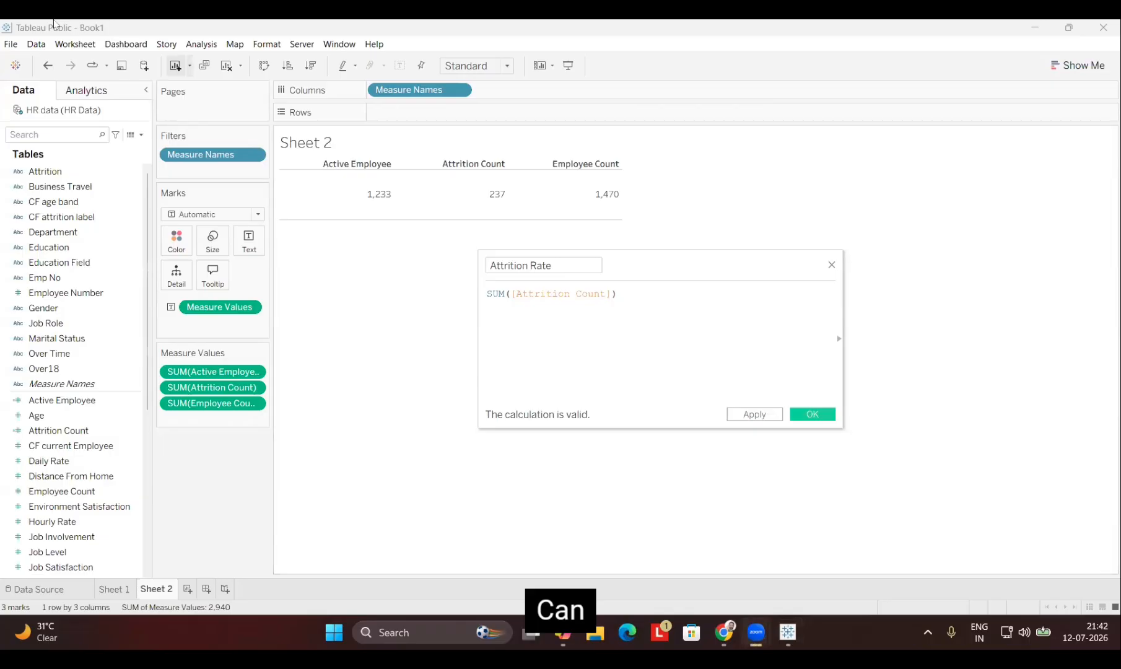
pyautogui.click(113, 214)
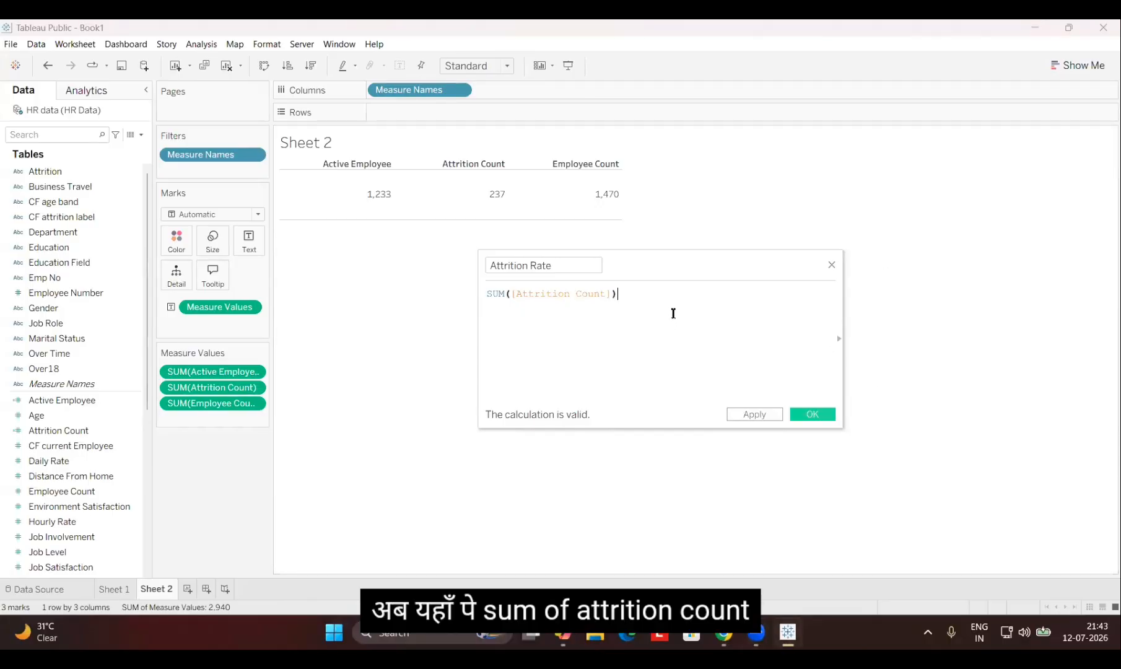
# Step: Divide the Attrition Rate expression by SUM([Employee Count]) and save the calculated field
pyautogui.write('/ ')
pyautogui.write('sum')
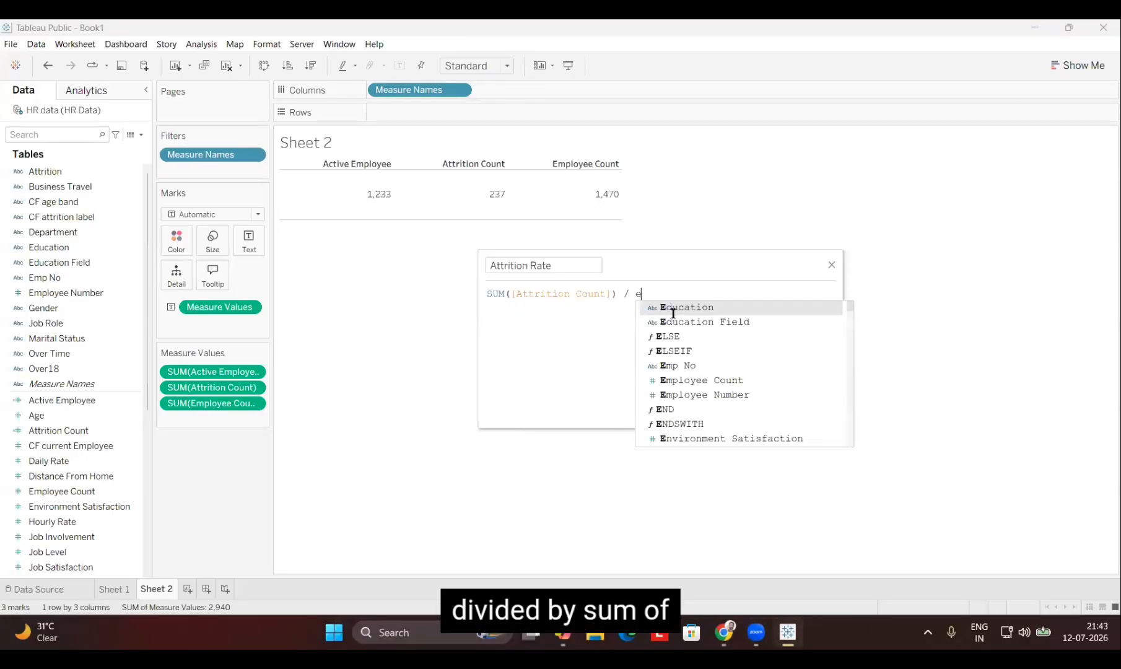
pyautogui.press('Return')
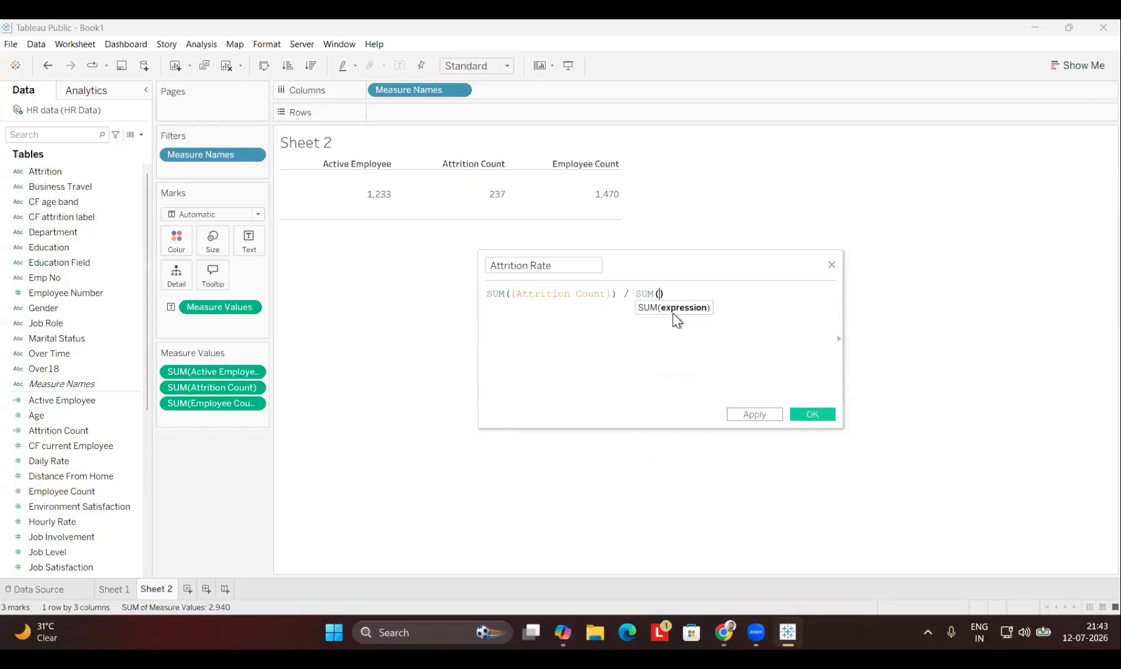
pyautogui.write('em')
pyautogui.press('Down')
pyautogui.press('Down')
pyautogui.press('Up')
pyautogui.press('Return')
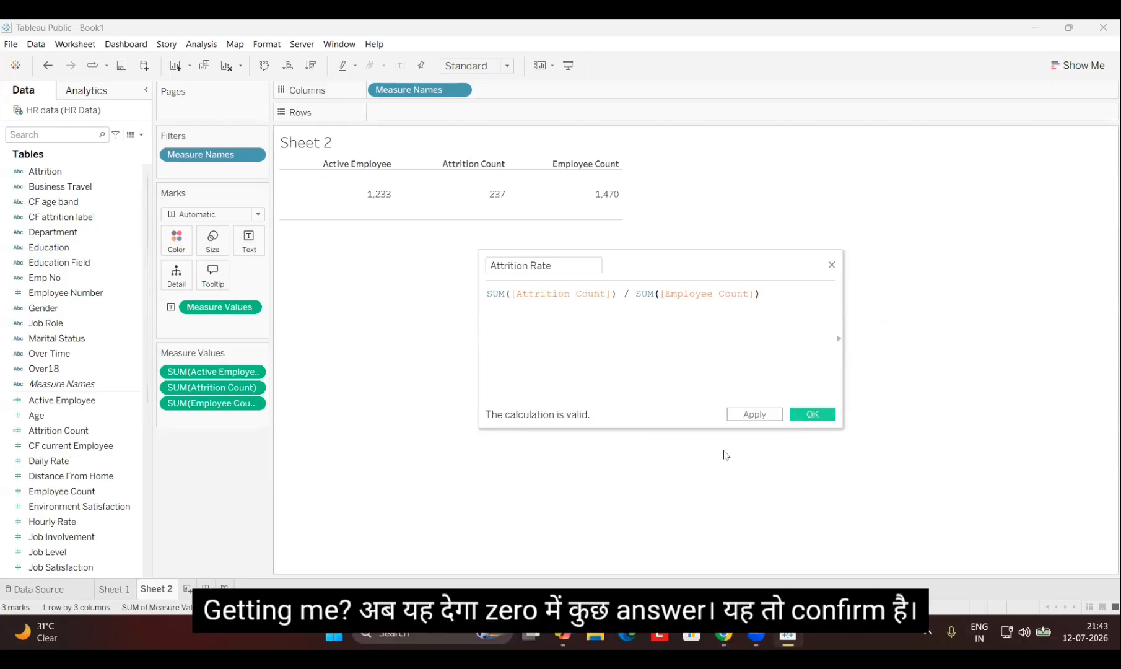
pyautogui.click(756, 414)
pyautogui.click(811, 414)
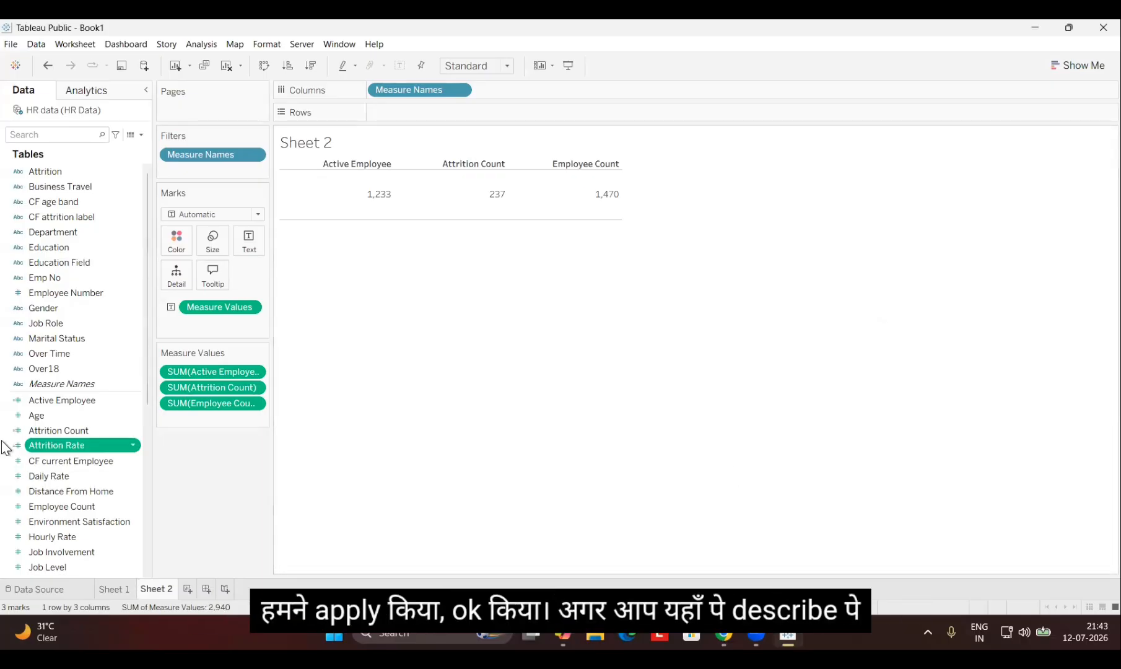
# Step: Open the description of the Attrition Rate field, load its domain, and examine the computed value
pyautogui.rightClick(66, 446)
pyautogui.rightClick(132, 445)
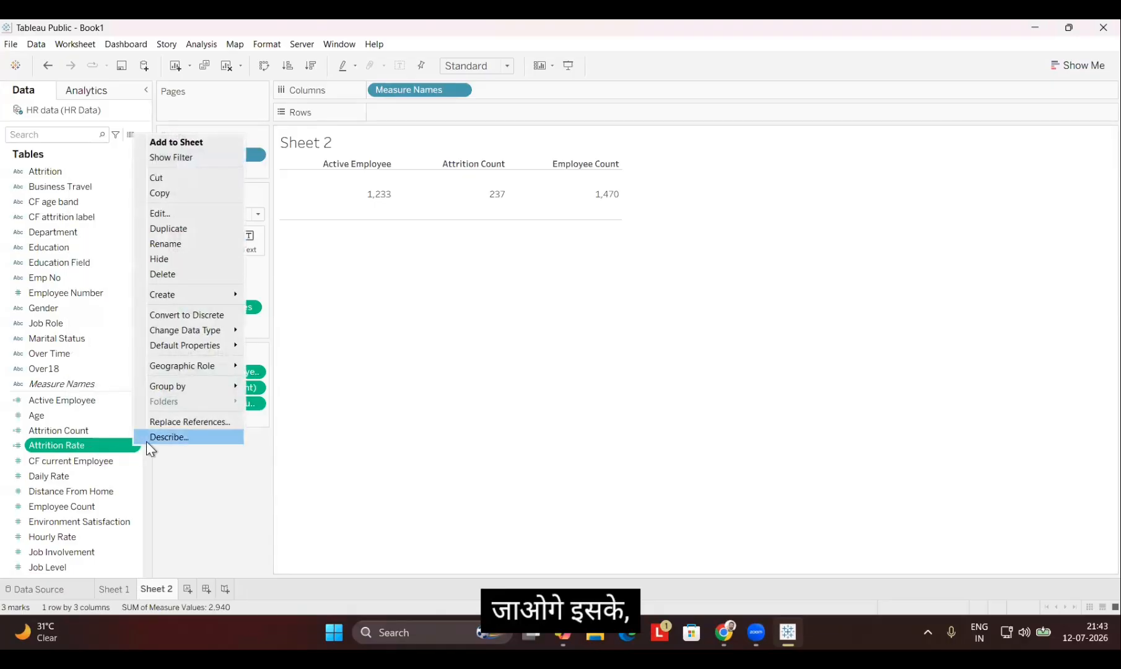
pyautogui.click(147, 438)
pyautogui.click(626, 440)
pyautogui.moveTo(419, 323); pyautogui.dragTo(448, 327)
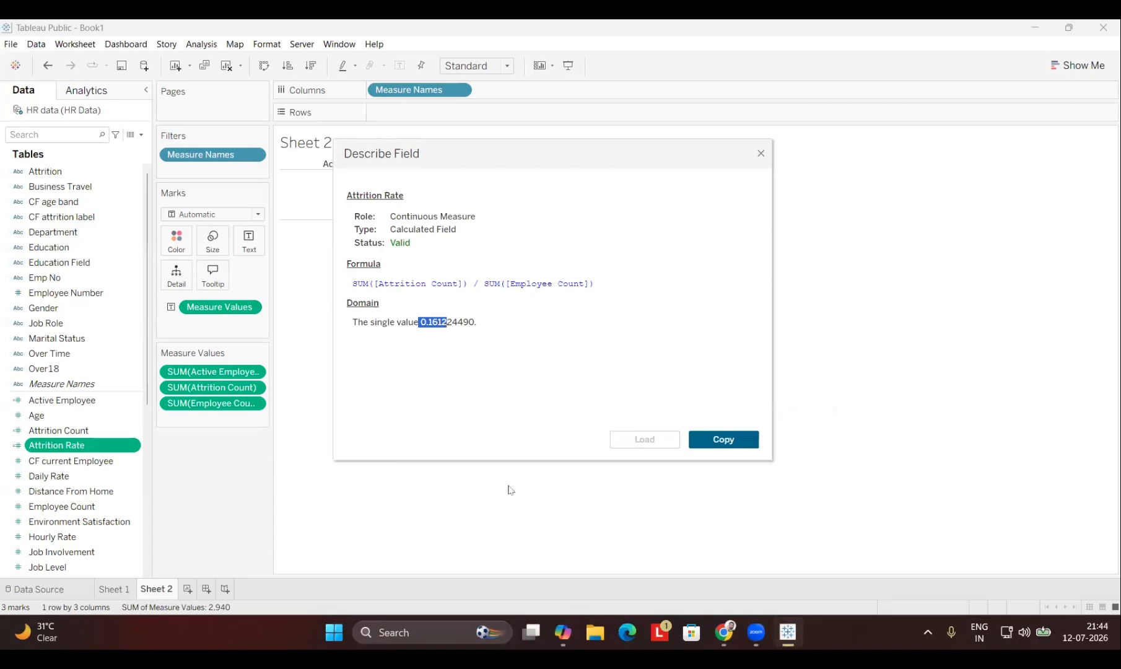
# Step: Close the field description, add Attrition Rate to the Sheet 2 table, and place it after Employee Count
pyautogui.click(515, 377)
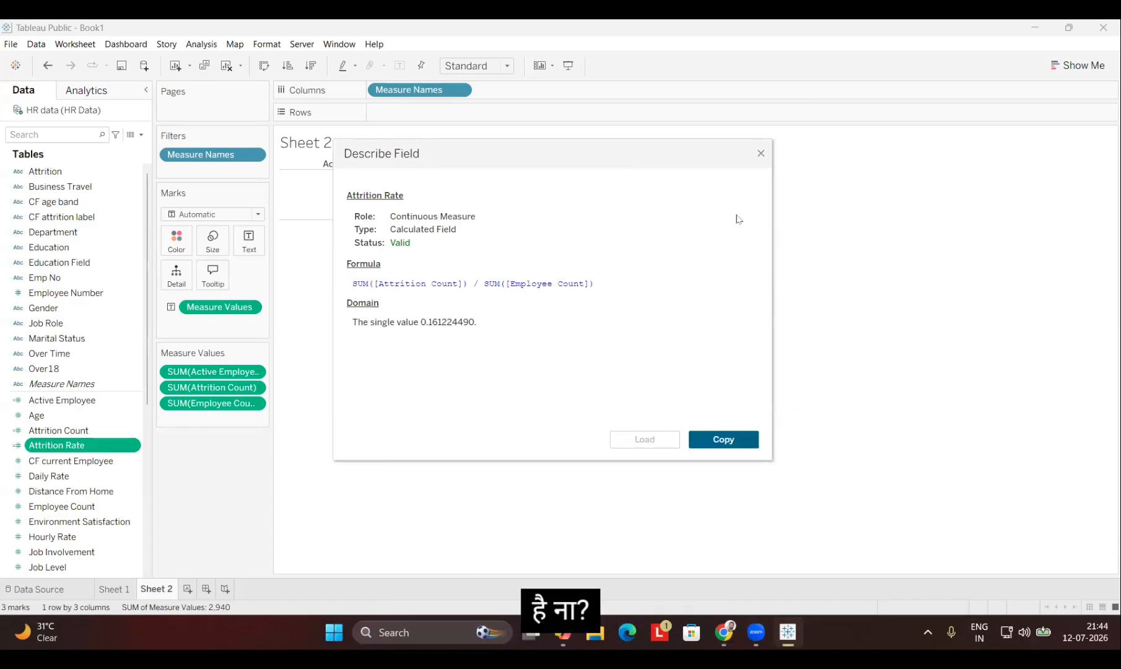
pyautogui.click(761, 155)
pyautogui.doubleClick(107, 445)
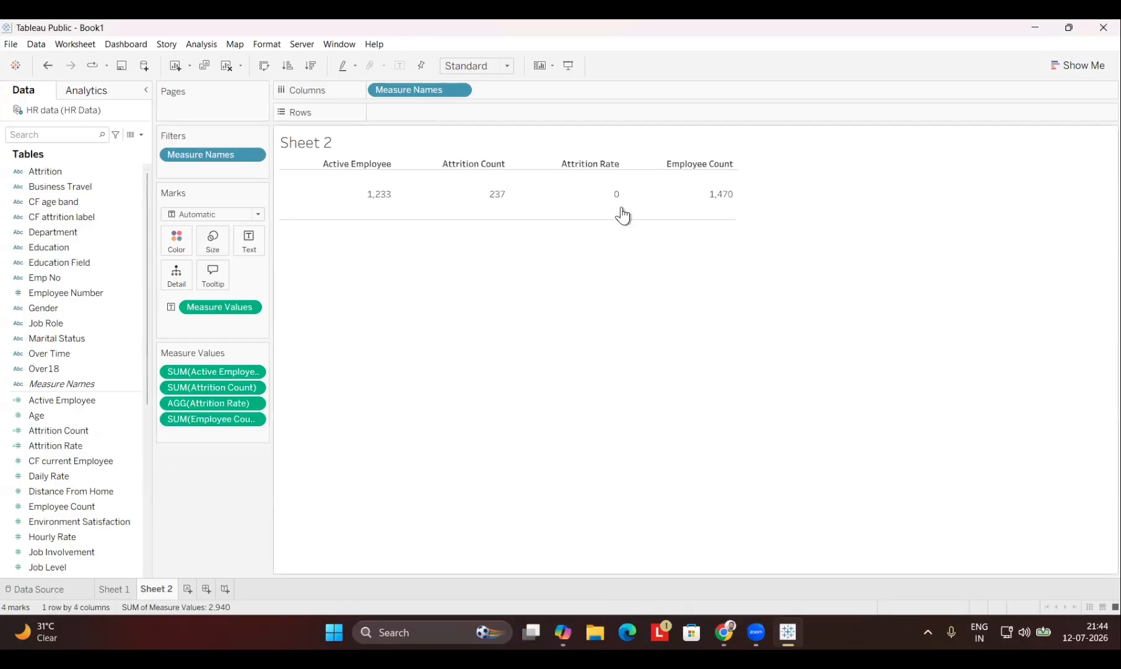
pyautogui.moveTo(237, 408); pyautogui.dragTo(230, 421)
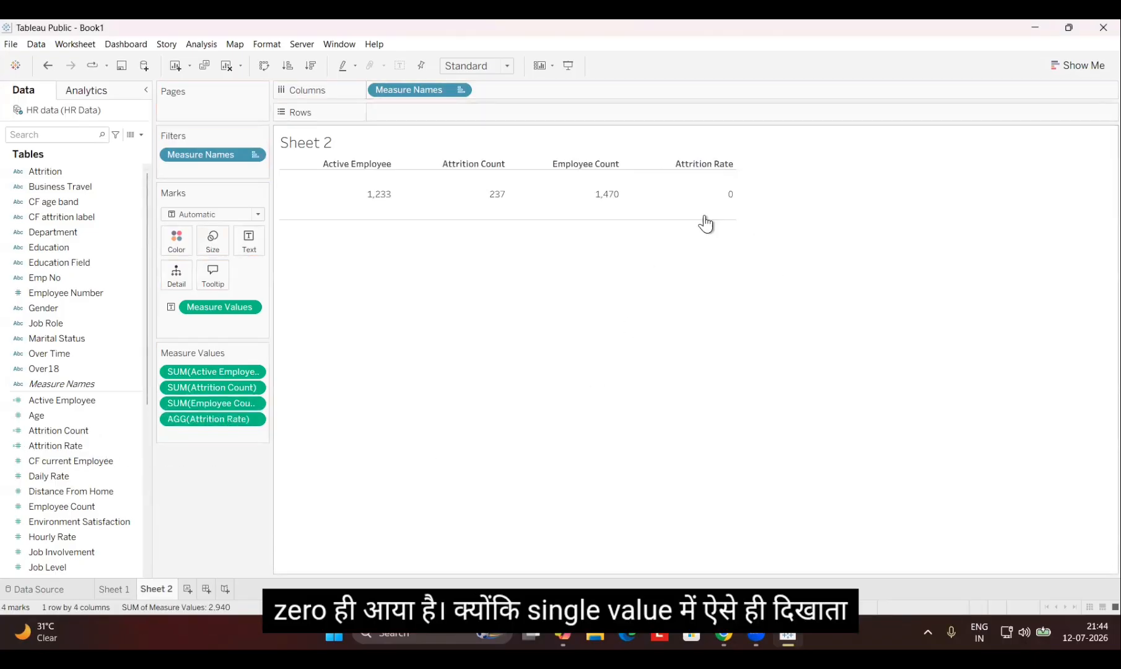
# Step: Format the Attrition Rate values in the table as a percentage with two decimal places
pyautogui.click(253, 421)
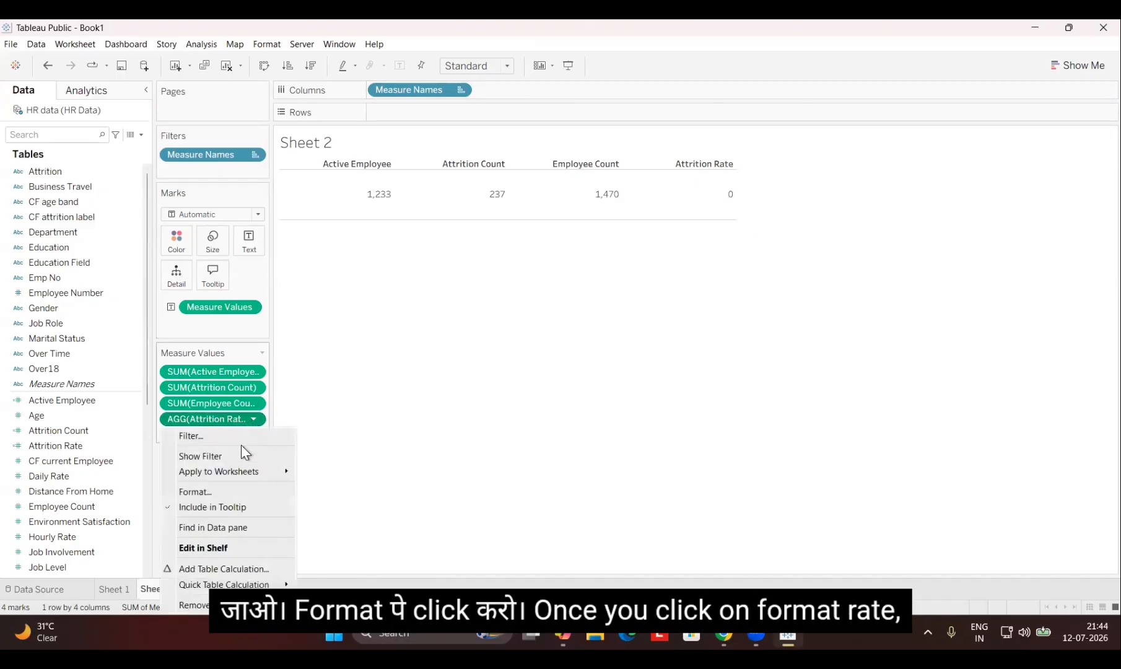
pyautogui.click(216, 492)
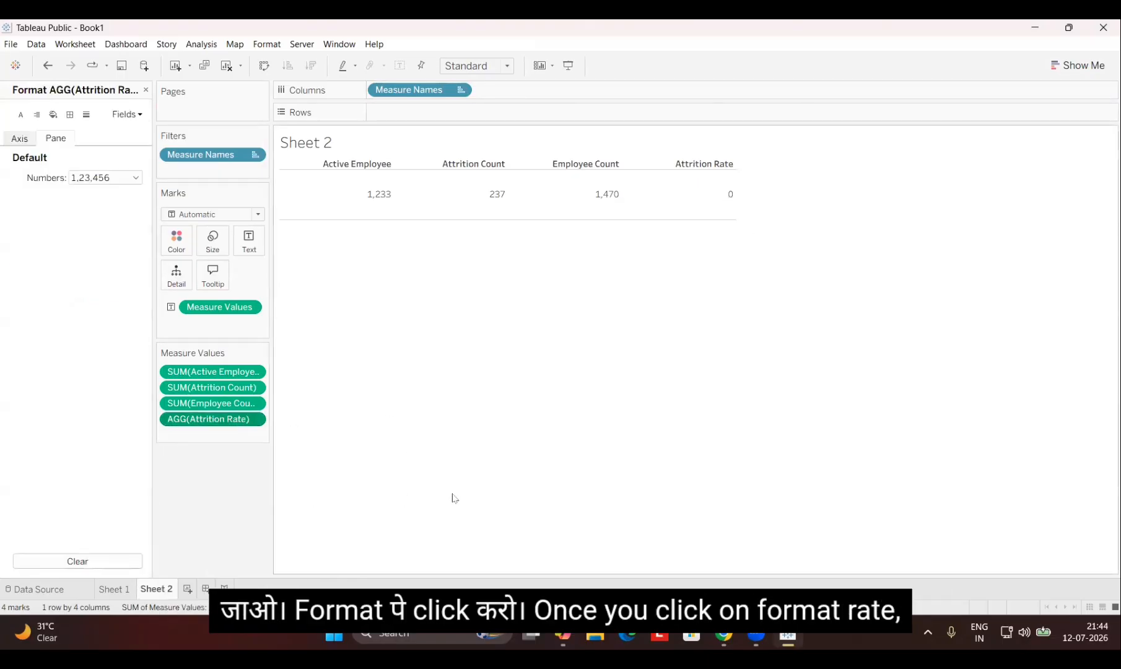
pyautogui.click(112, 177)
pyautogui.click(122, 259)
pyautogui.click(496, 386)
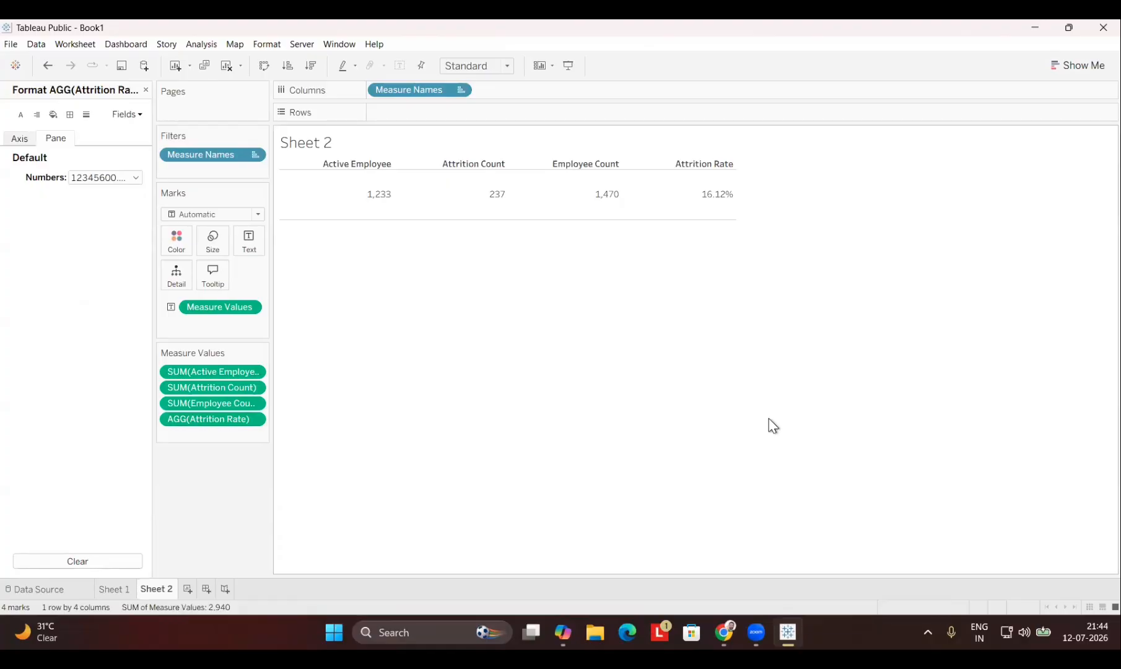
pyautogui.click(40, 139)
pyautogui.click(44, 140)
# Step: Switch to File Explorer, open the purple HR background.pptx image from Downloads, and examine the empty dashboard template
pyautogui.press('super+e')
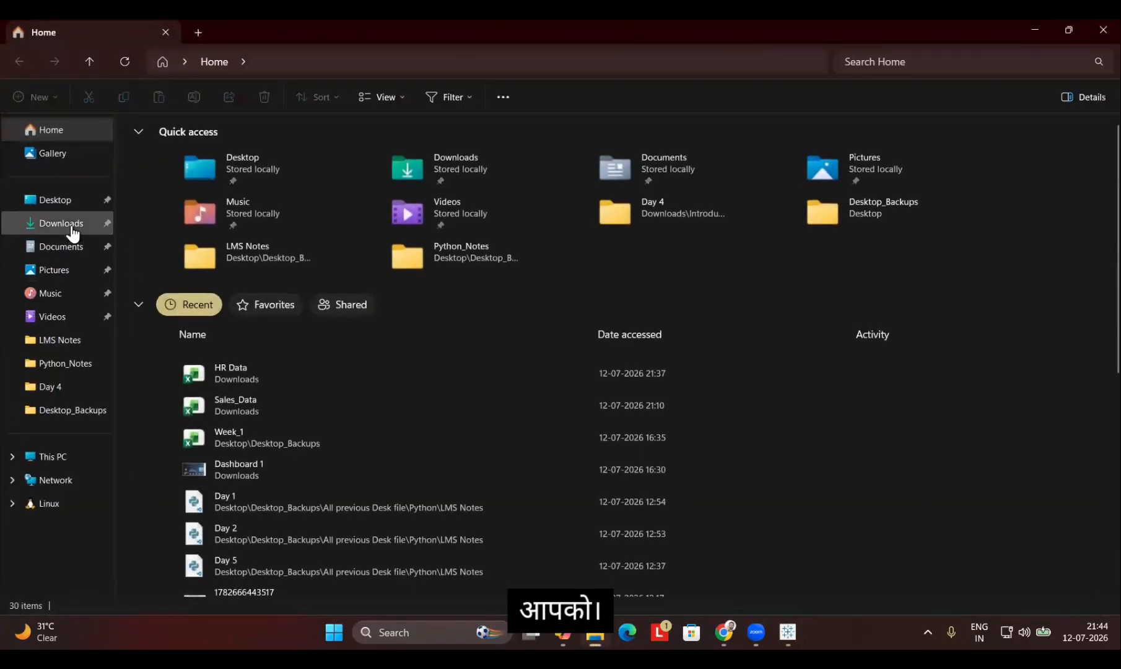
pyautogui.click(72, 228)
pyautogui.scroll(-10, 795, 464)
pyautogui.scroll(-15, 797, 469)
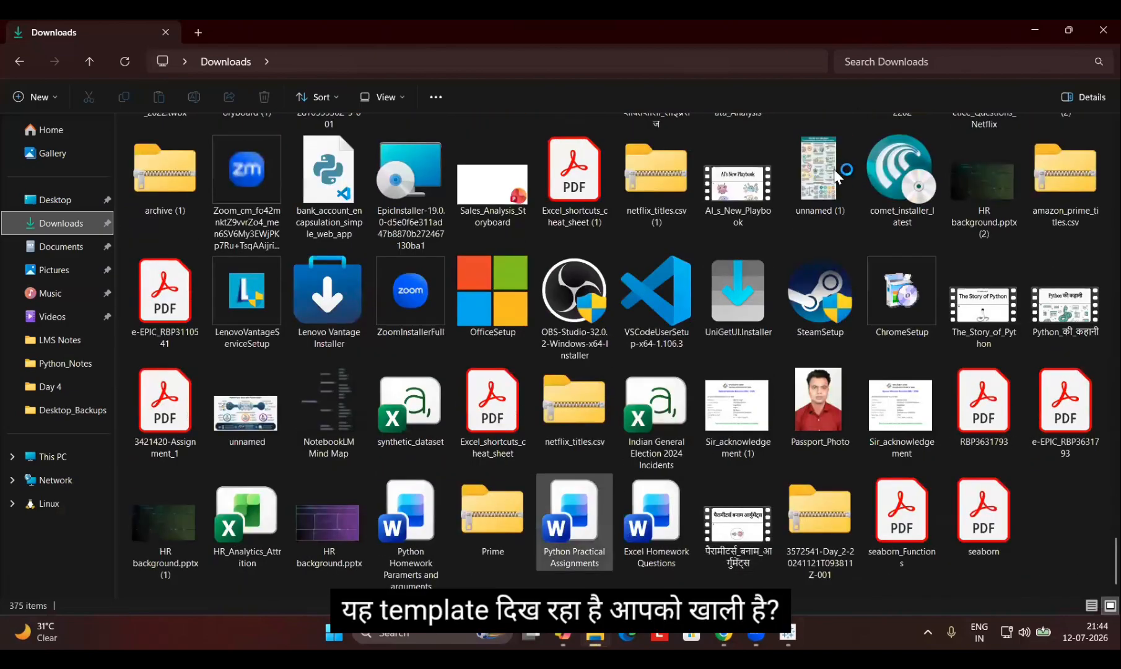
pyautogui.doubleClick(328, 521)
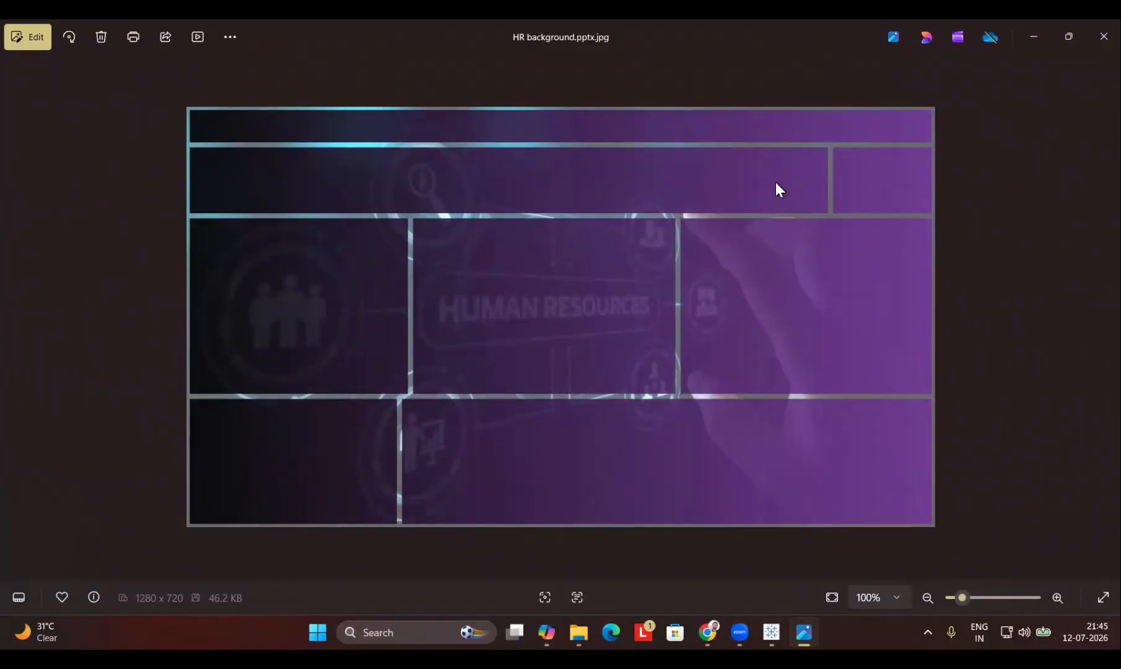
pyautogui.click(1090, 37)
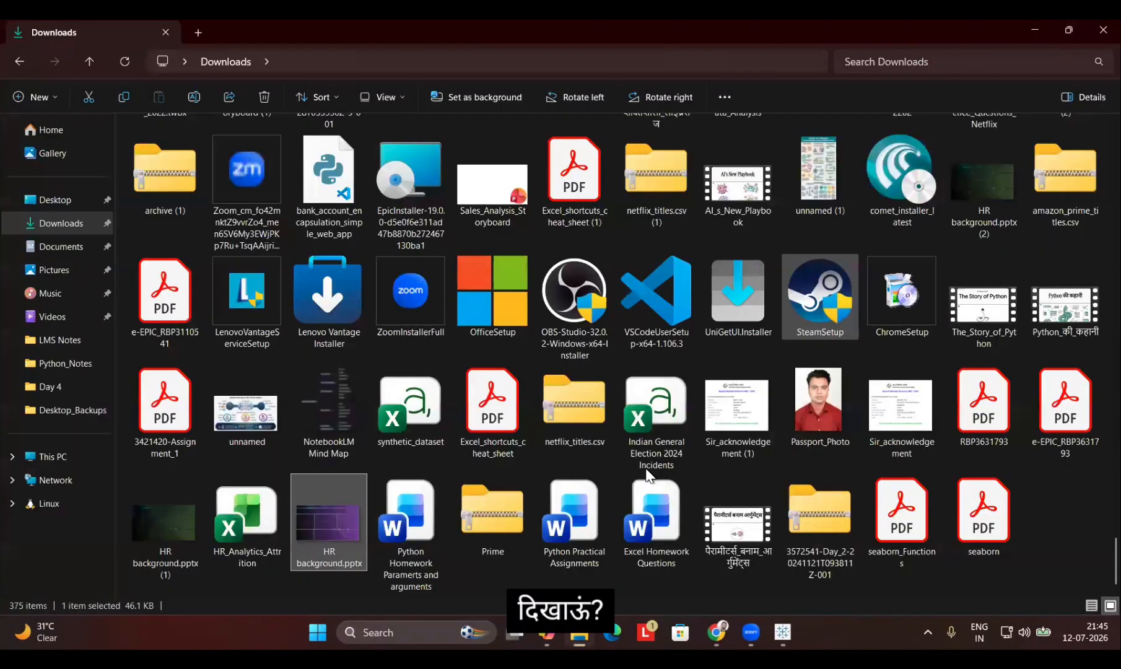
# Step: Open the Dashboard 1 image from Downloads and examine the finished HR Analytics Dashboard layout
pyautogui.scroll(5, 511, 296)
pyautogui.press('Return')
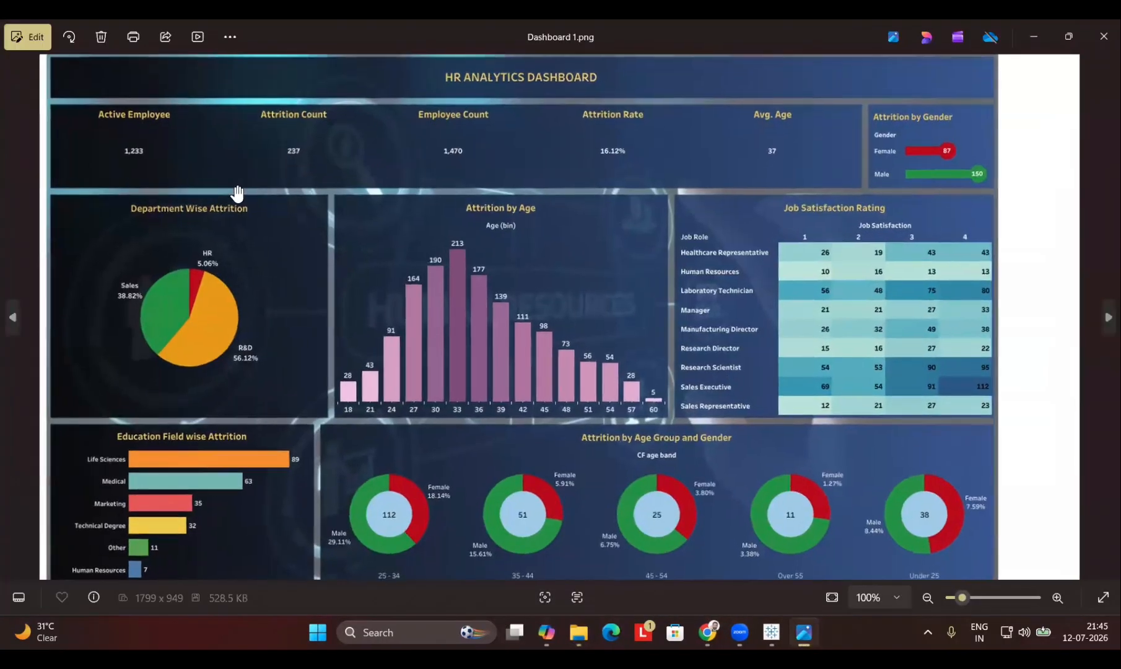
pyautogui.scroll(3, 622, 250)
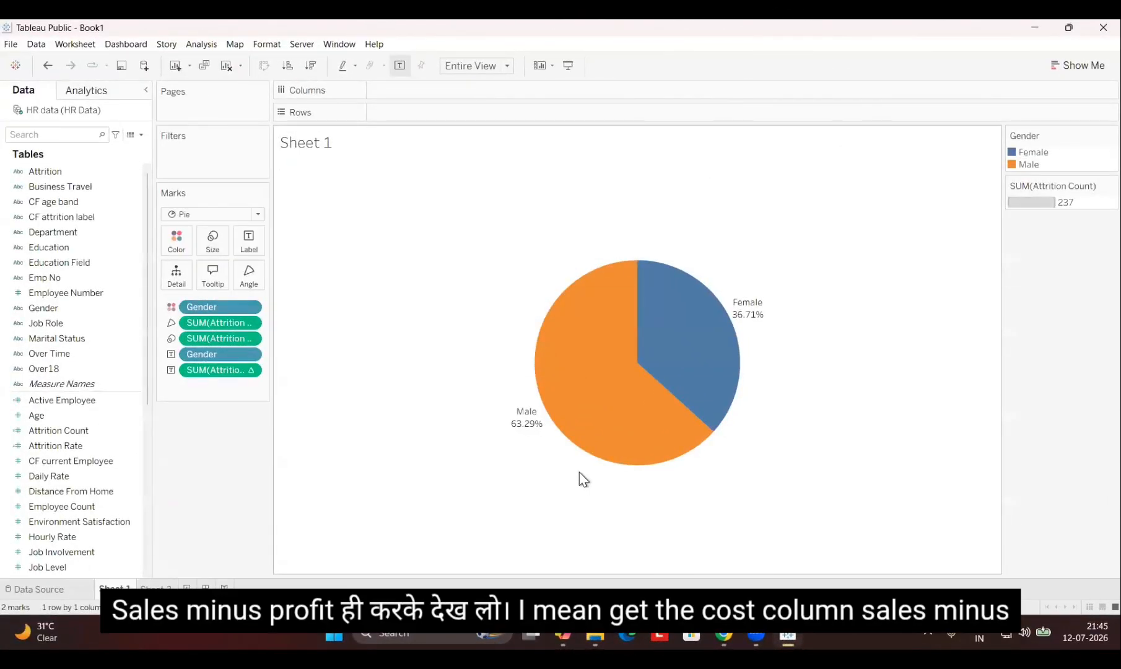
pyautogui.moveTo(932, 7); pyautogui.dragTo(904, 285)
pyautogui.click(602, 313)
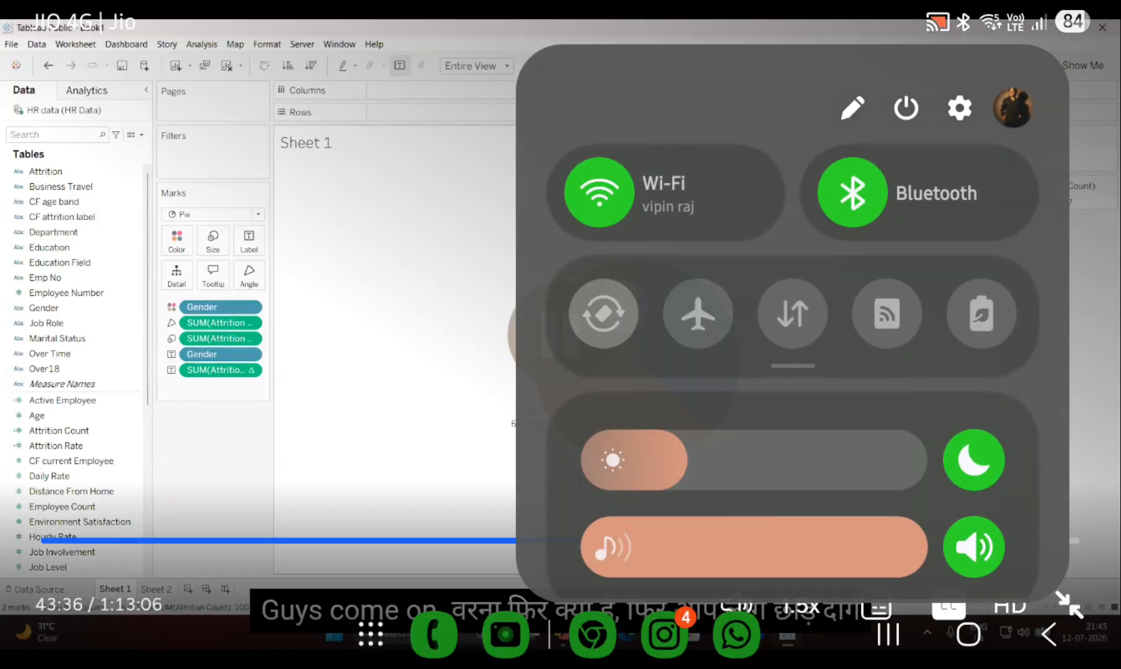
pyautogui.moveTo(647, 210); pyautogui.dragTo(656, 93)
pyautogui.moveTo(690, 334); pyautogui.dragTo(698, 145)
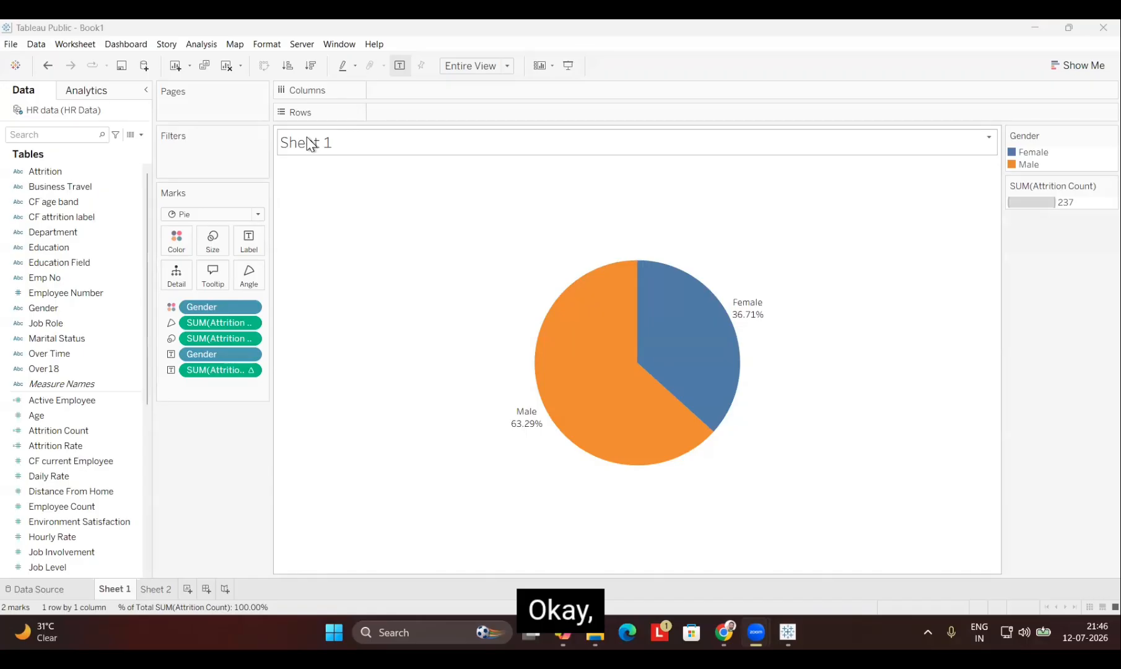
pyautogui.click(276, 295)
pyautogui.click(584, 464)
pyautogui.moveTo(676, 539)
pyautogui.mouseDown()
pyautogui.moveTo(704, 540)
pyautogui.moveTo(693, 540)
pyautogui.mouseUp()
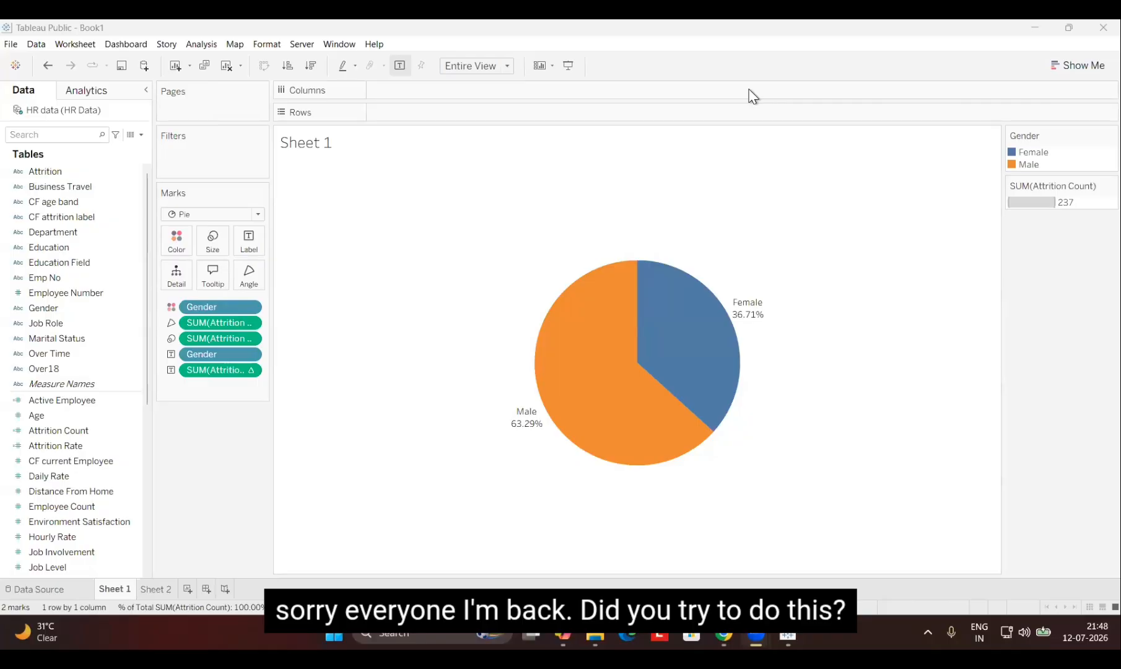
# Step: Switch to Chrome and close the ChatGPT and Synvestment tabs
pyautogui.moveTo(723, 632)
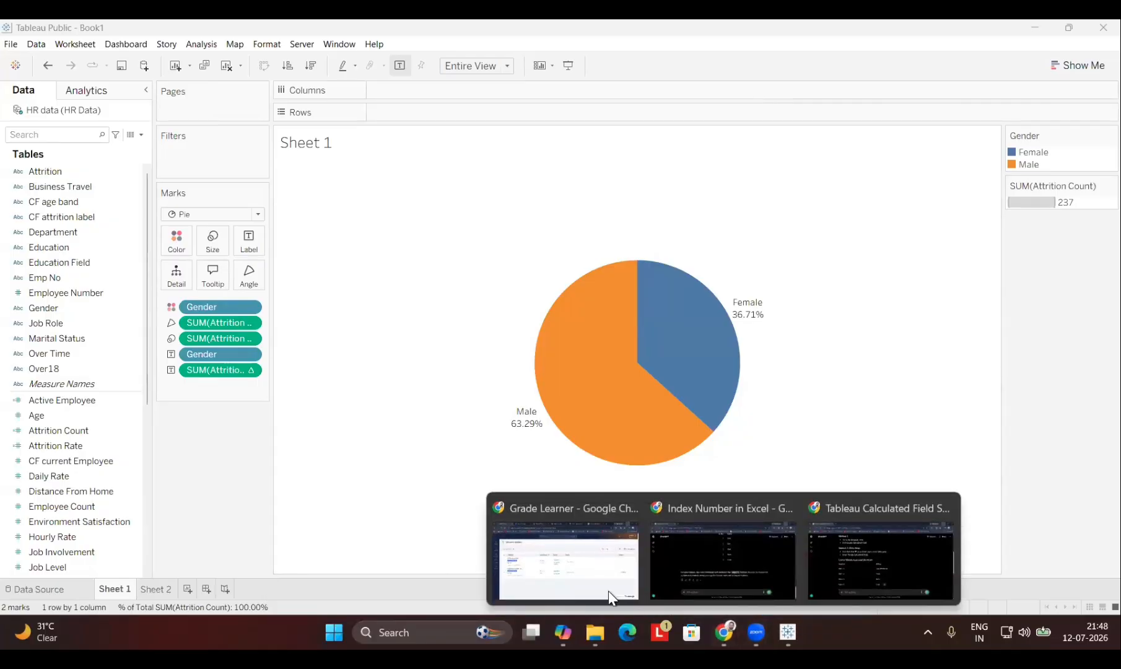
pyautogui.click(566, 557)
pyautogui.click(805, 37)
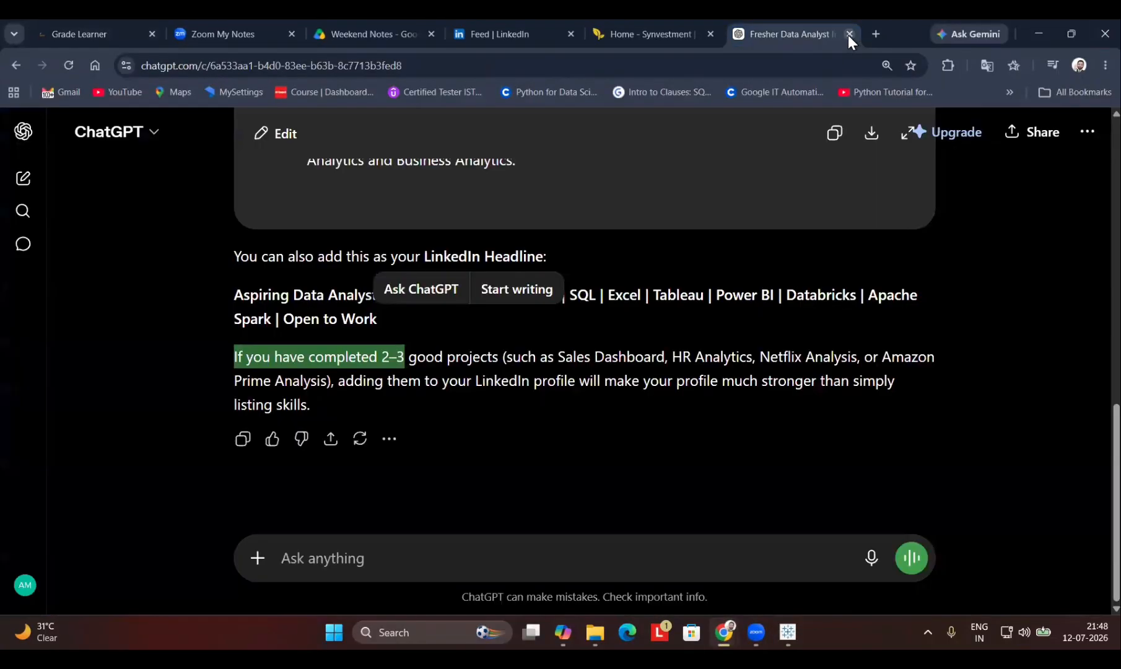
pyautogui.click(849, 34)
pyautogui.scroll(3, 801, 251)
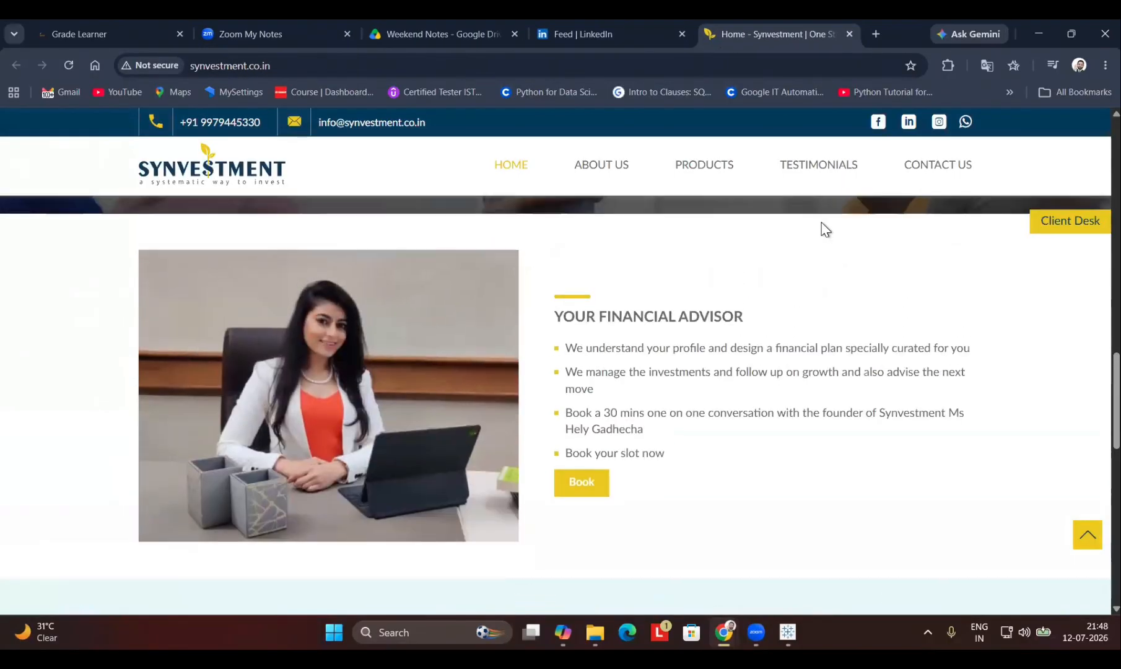
pyautogui.click(849, 34)
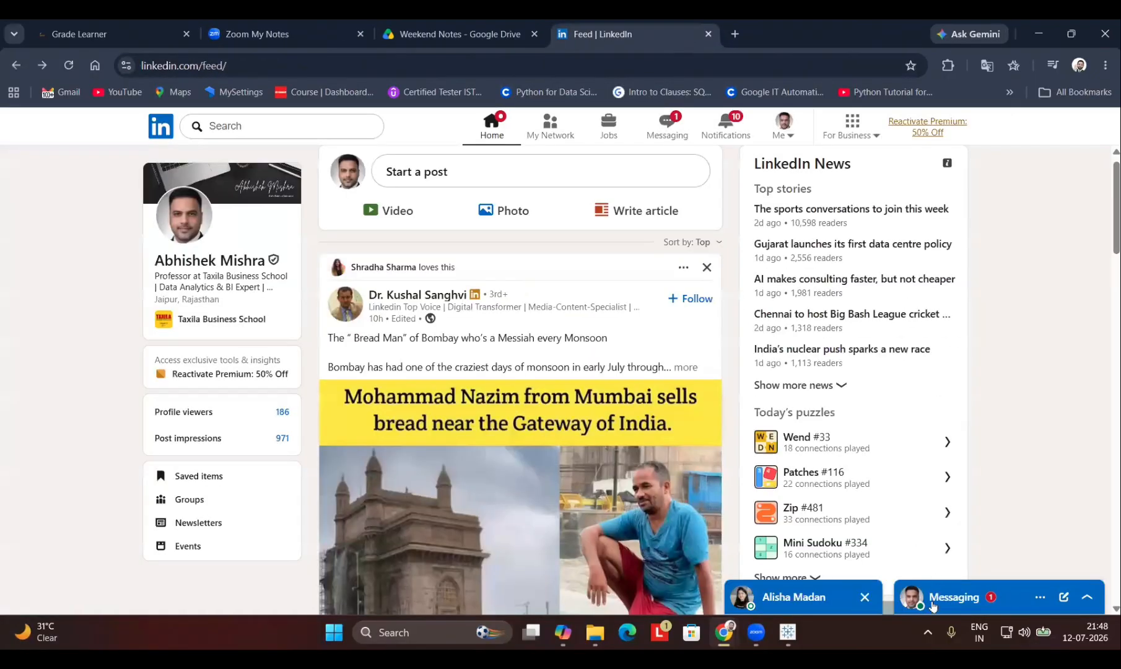
# Step: Close the open LinkedIn chat window and the Weekend Notes Google Drive tab
pyautogui.click(864, 598)
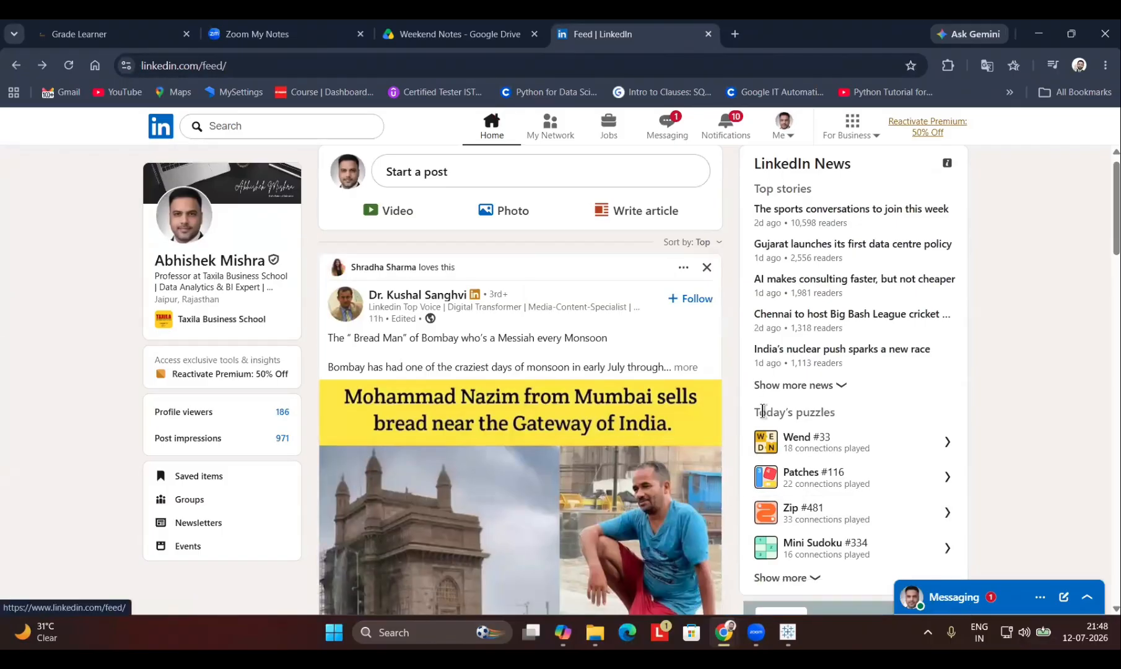
pyautogui.click(459, 34)
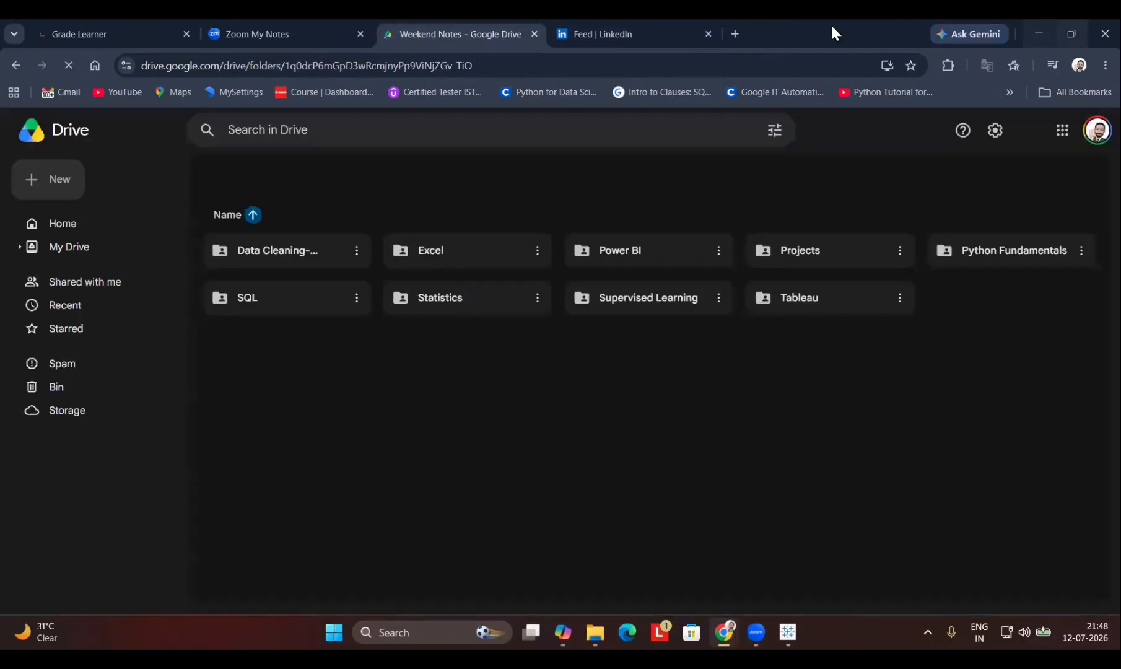
pyautogui.click(531, 34)
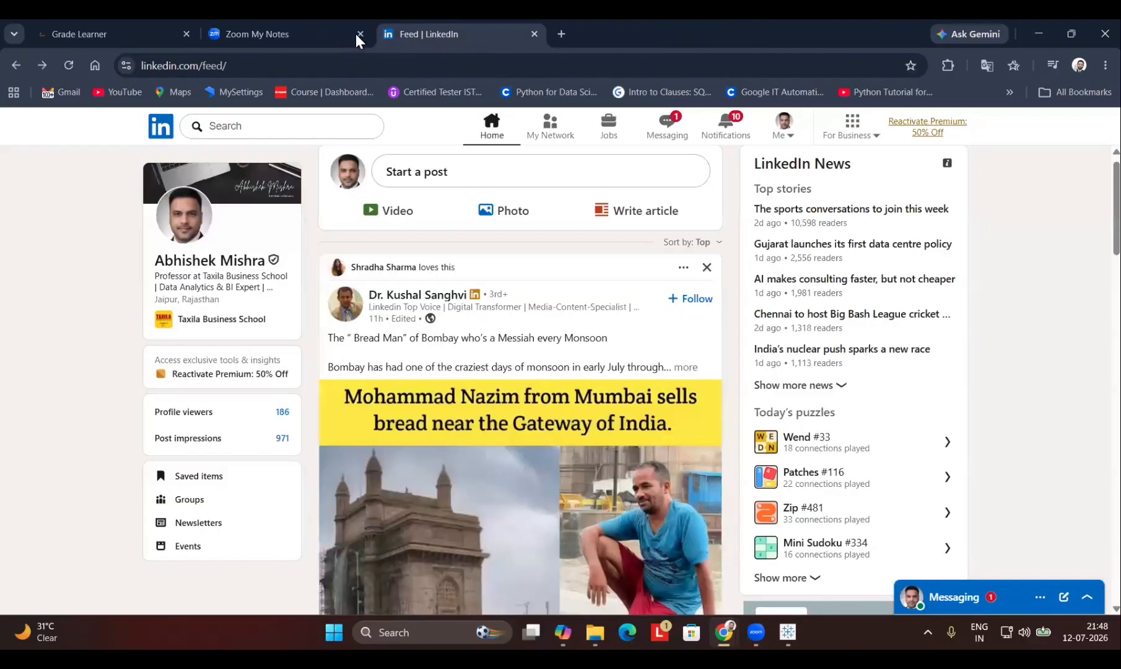
# Step: Look through the LinkedIn notifications and the post analytics, and return to Tableau
pyautogui.click(726, 127)
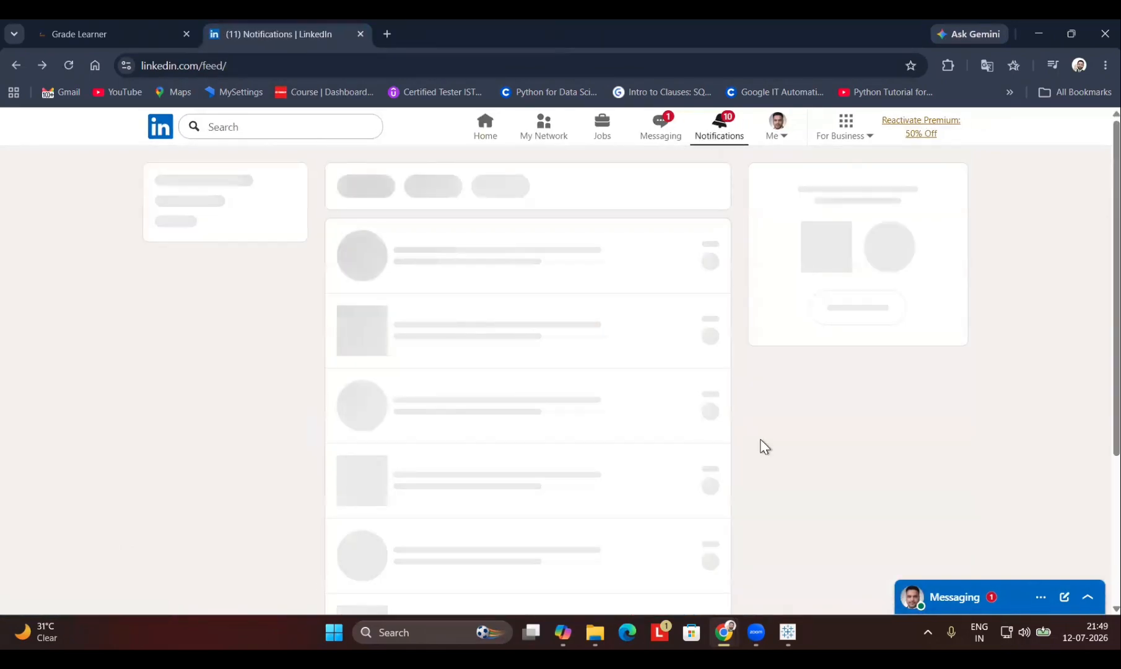
pyautogui.click(645, 272)
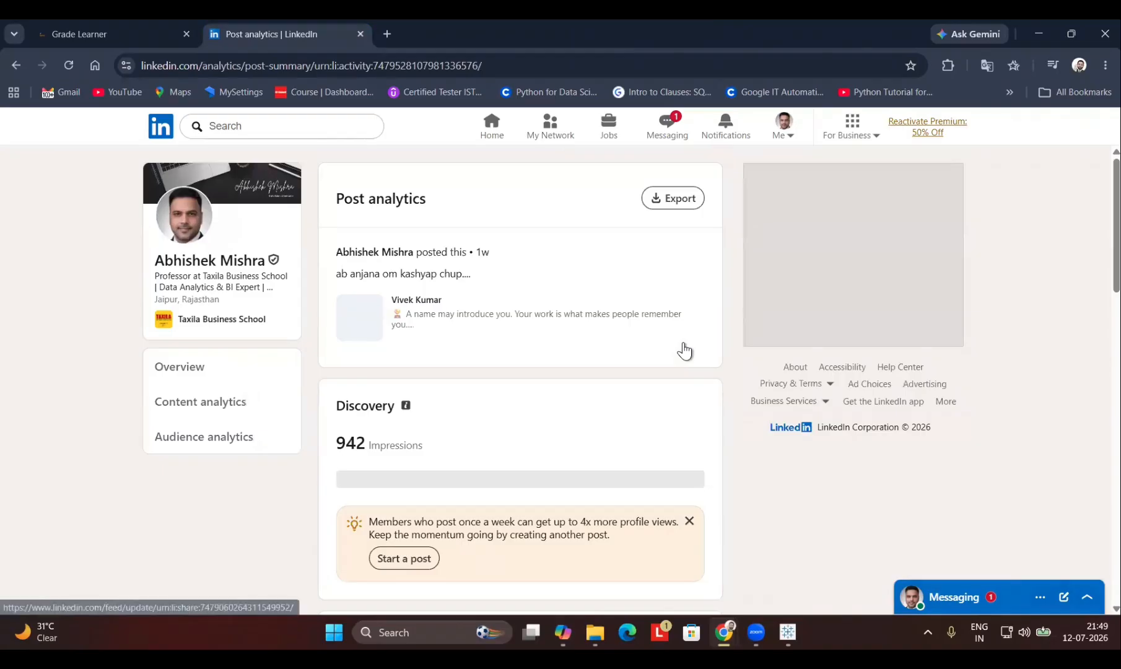
pyautogui.click(16, 65)
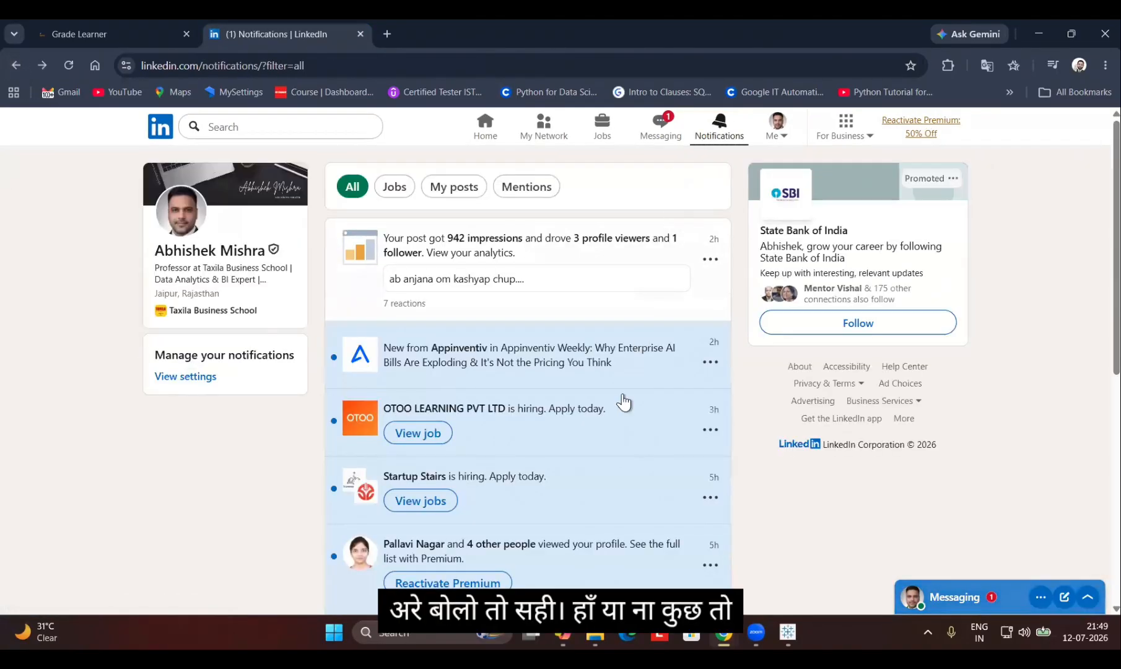
pyautogui.scroll(-1, 623, 402)
pyautogui.scroll(-6, 624, 402)
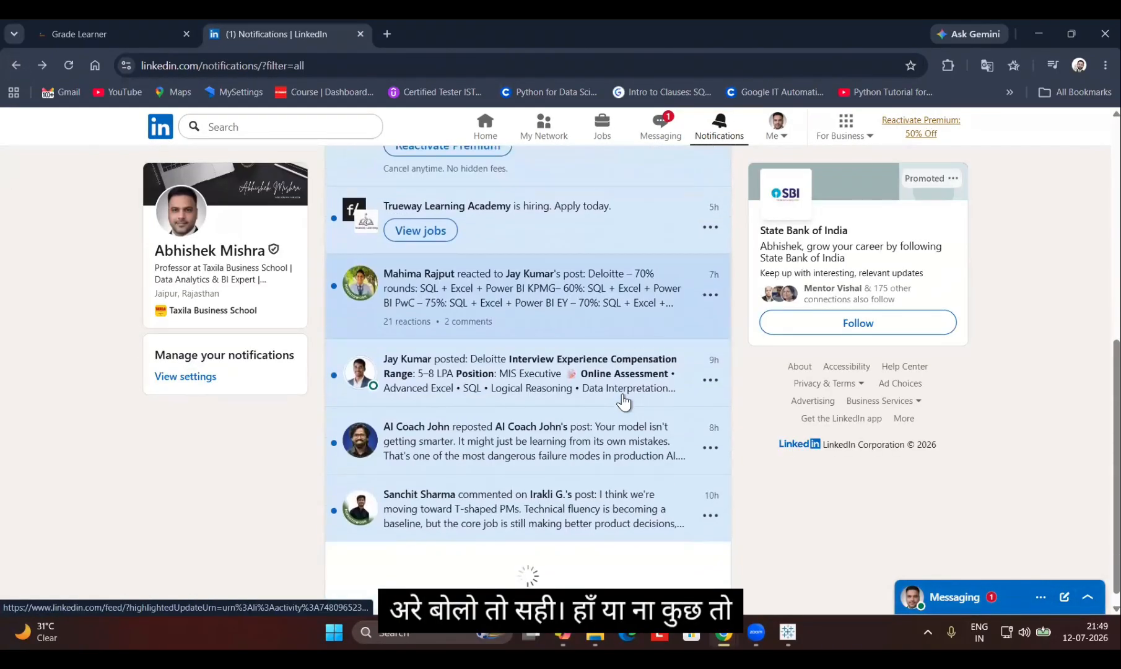
pyautogui.click(1070, 33)
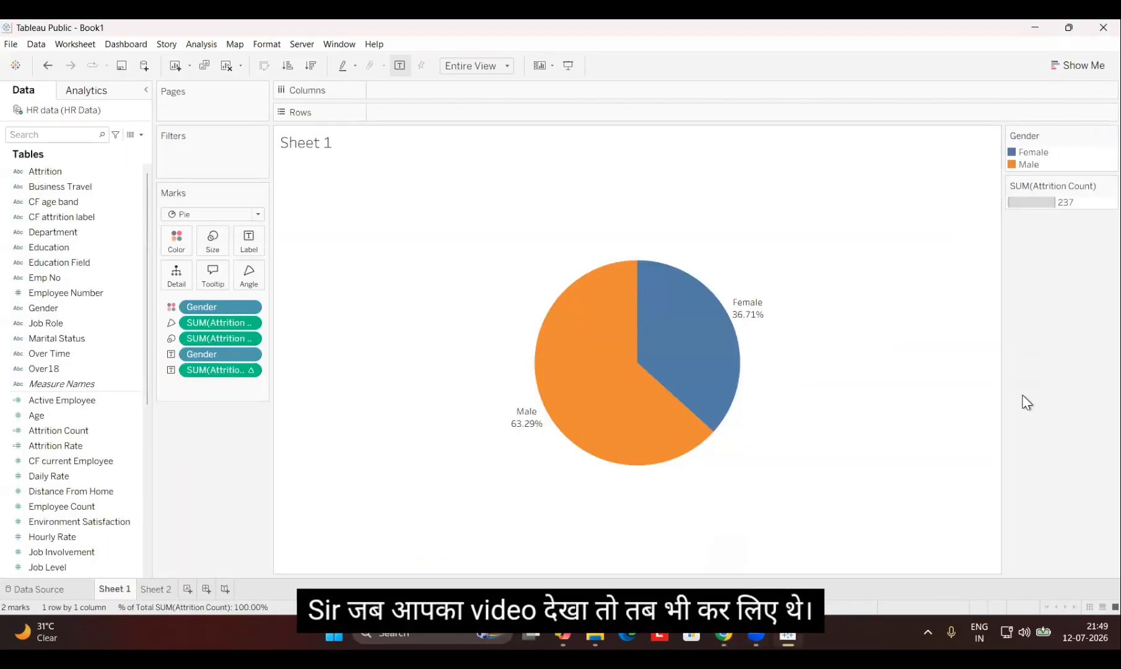
pyautogui.click(855, 229)
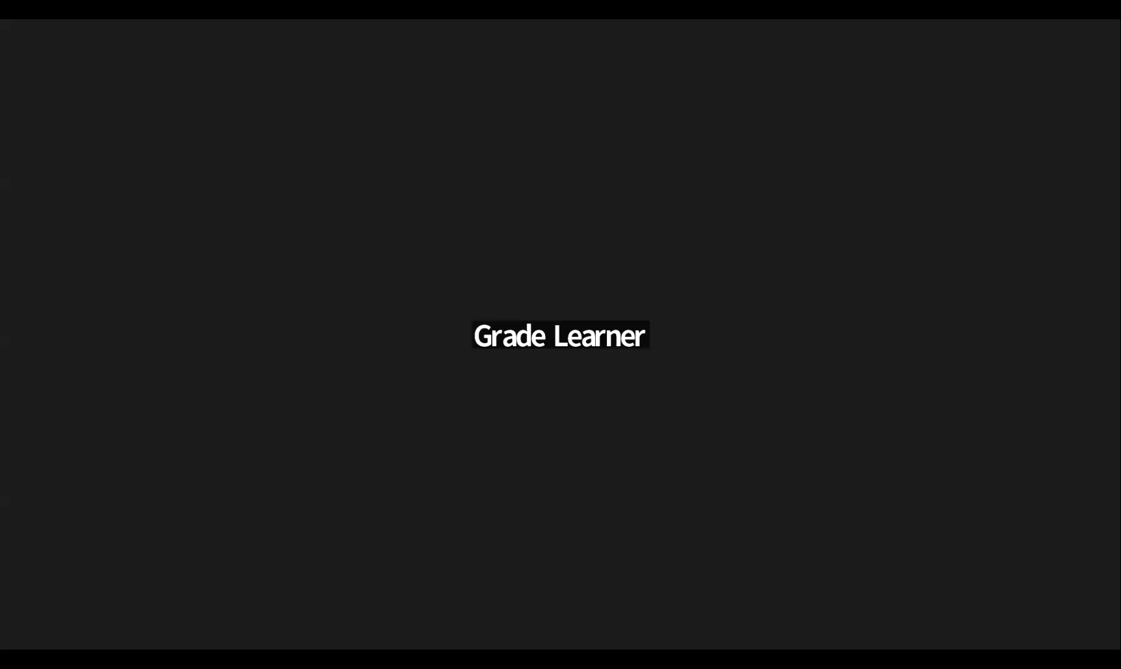
pyautogui.click(207, 220)
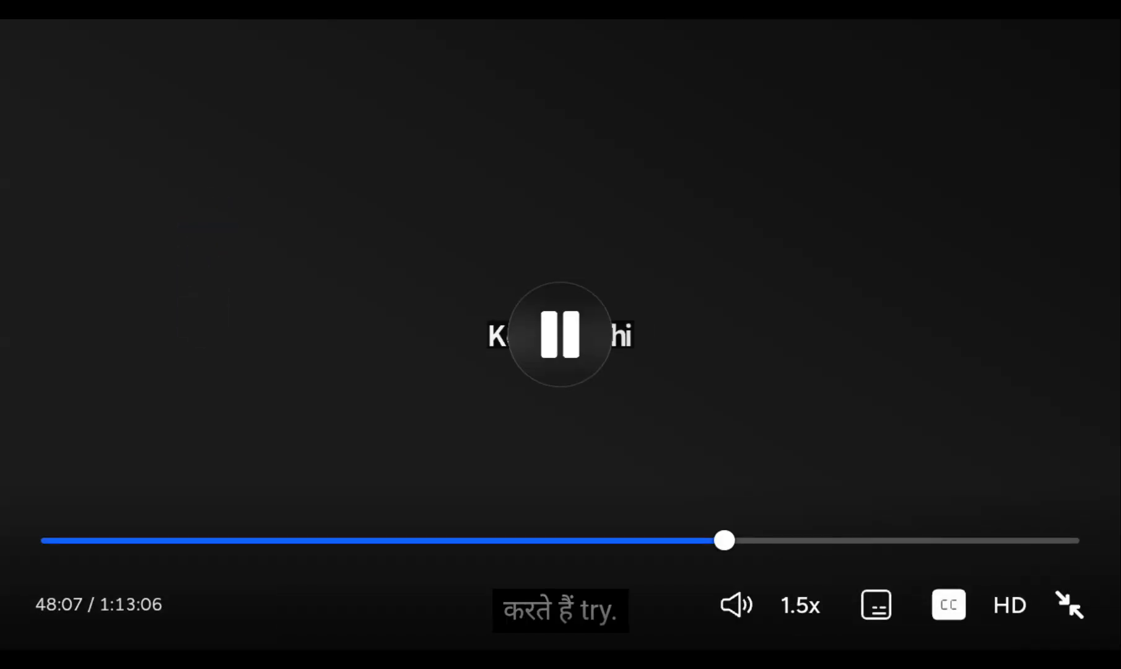
pyautogui.moveTo(724, 557)
pyautogui.mouseDown()
pyautogui.moveTo(746, 553)
pyautogui.moveTo(788, 577)
pyautogui.mouseUp()
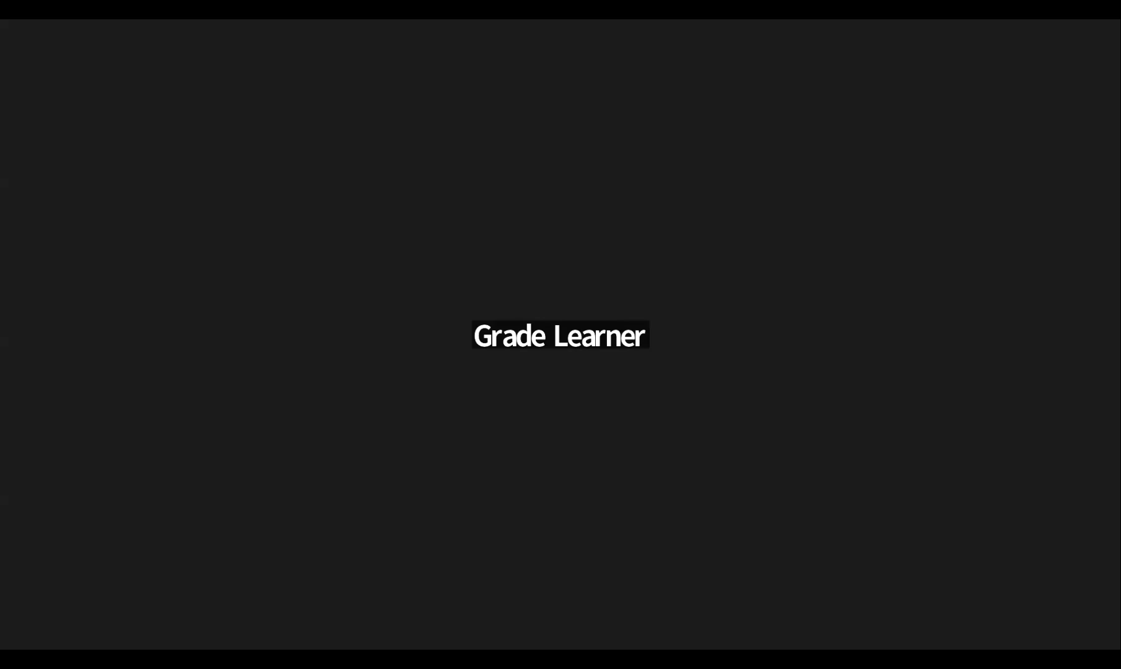
pyautogui.click(906, 373)
pyautogui.click(803, 536)
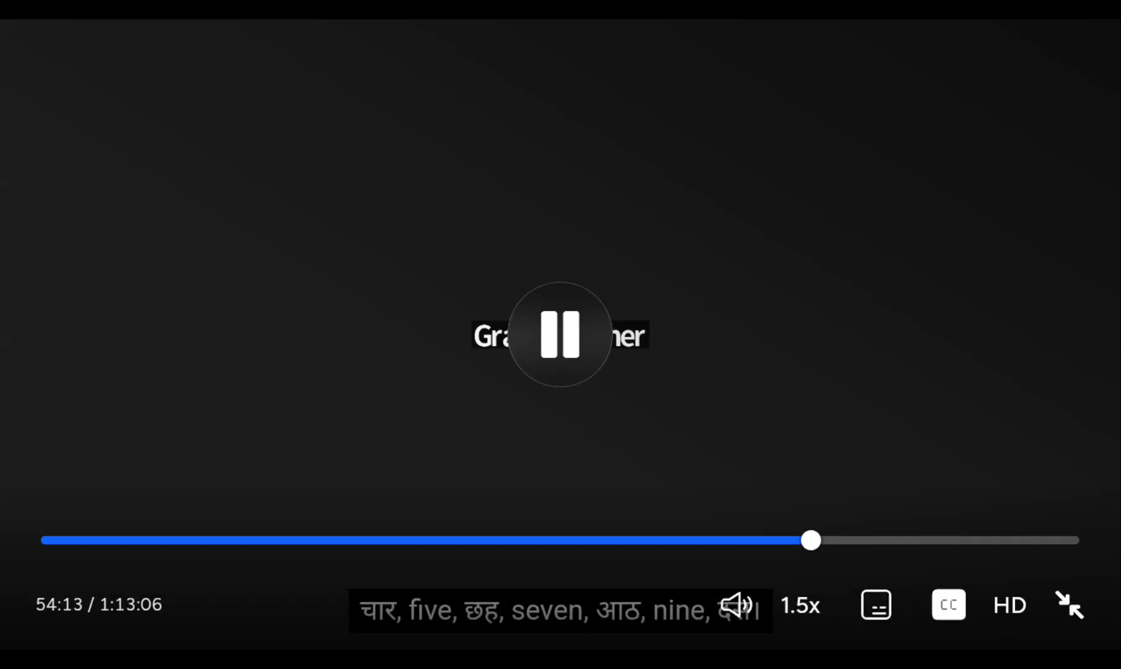
pyautogui.click(926, 381)
pyautogui.click(921, 371)
pyautogui.click(829, 536)
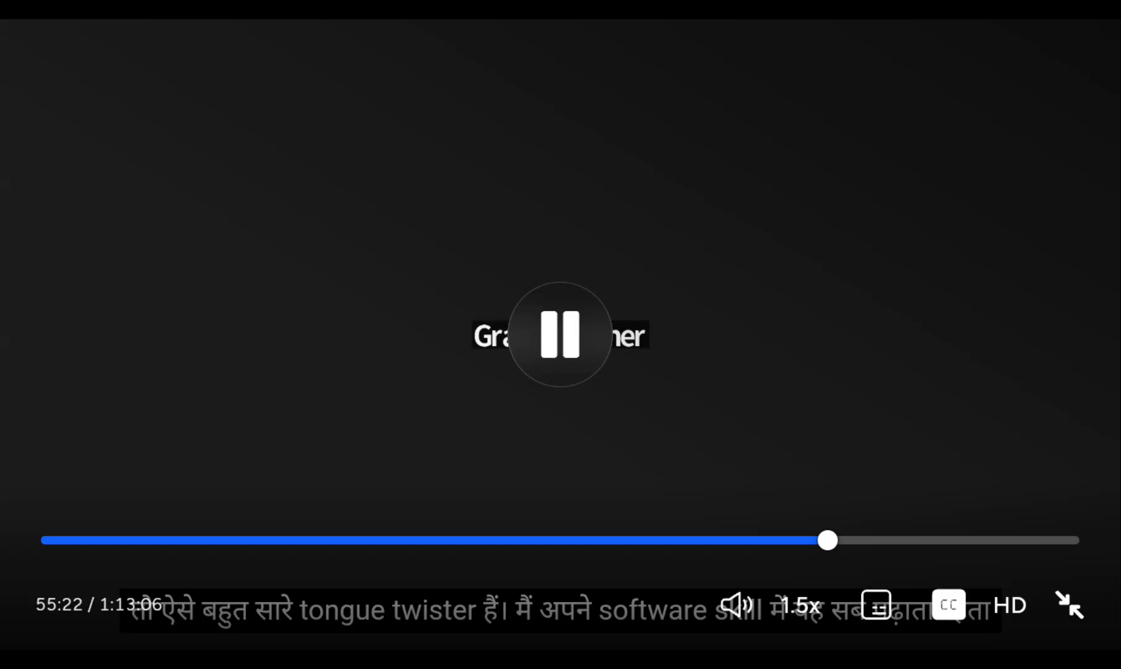
pyautogui.click(835, 540)
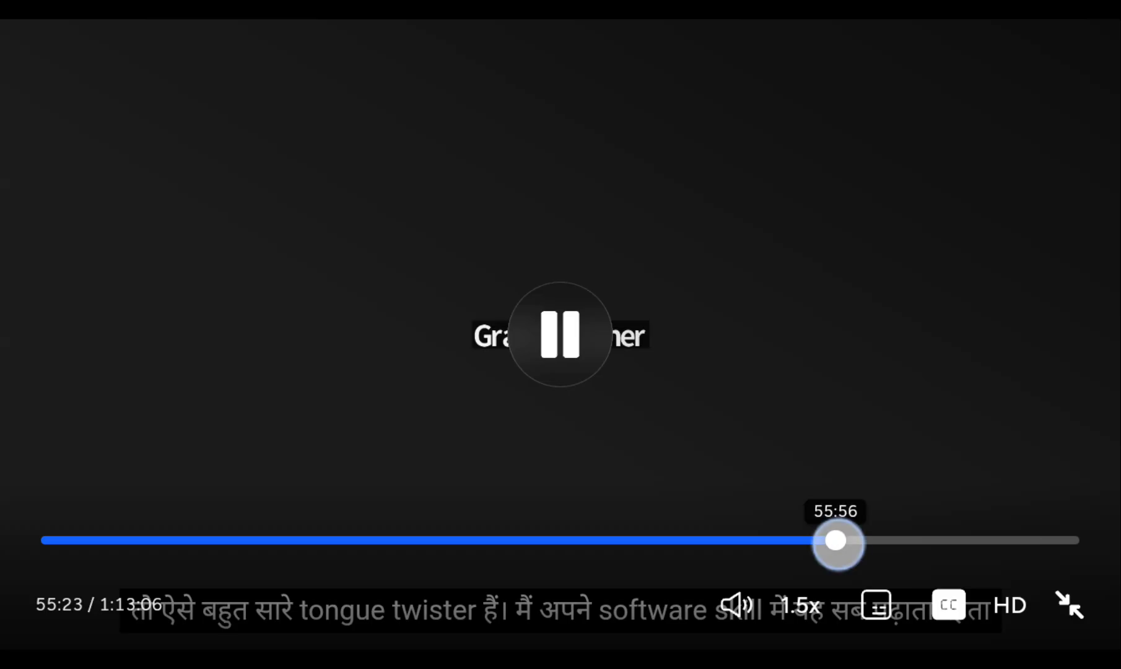
pyautogui.click(855, 540)
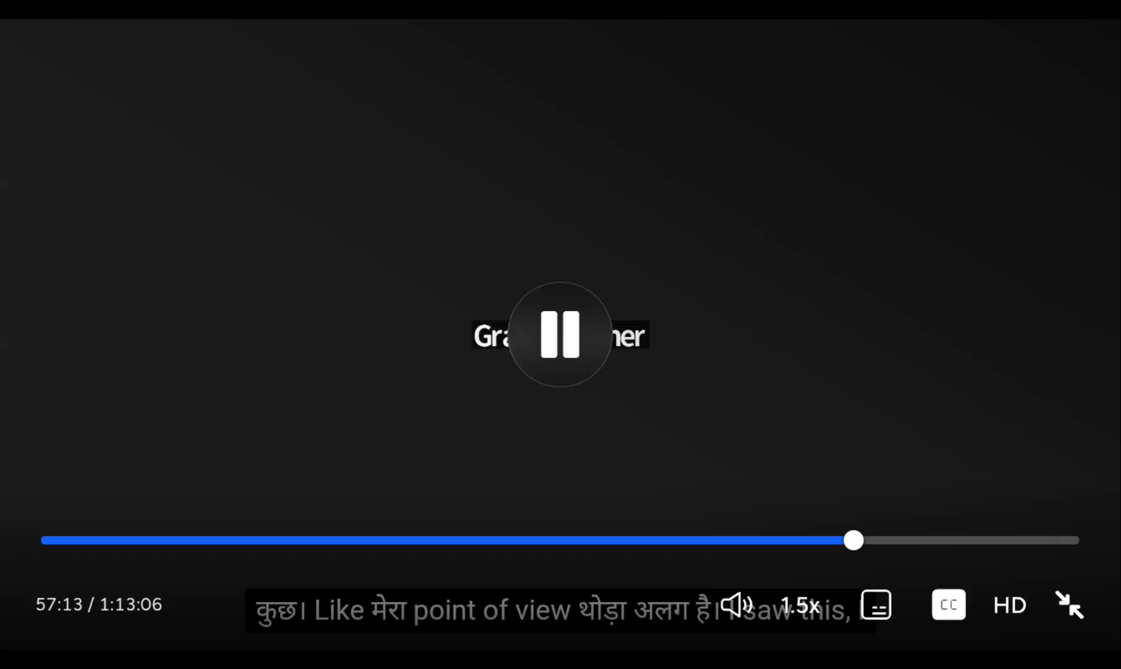
pyautogui.click(873, 540)
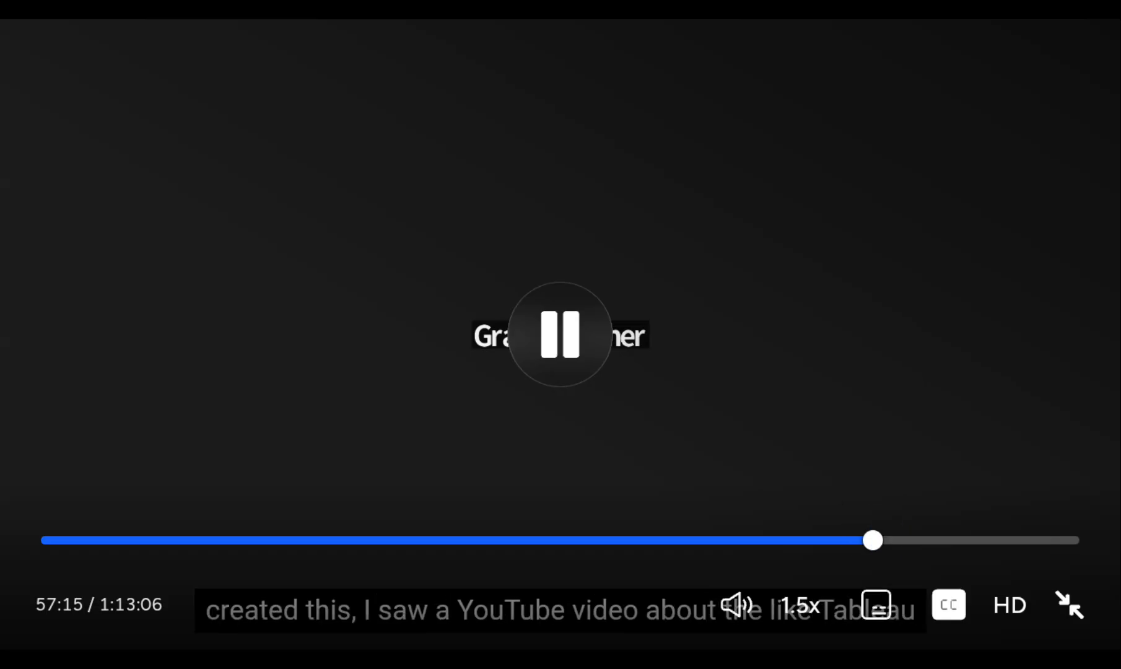
pyautogui.click(891, 540)
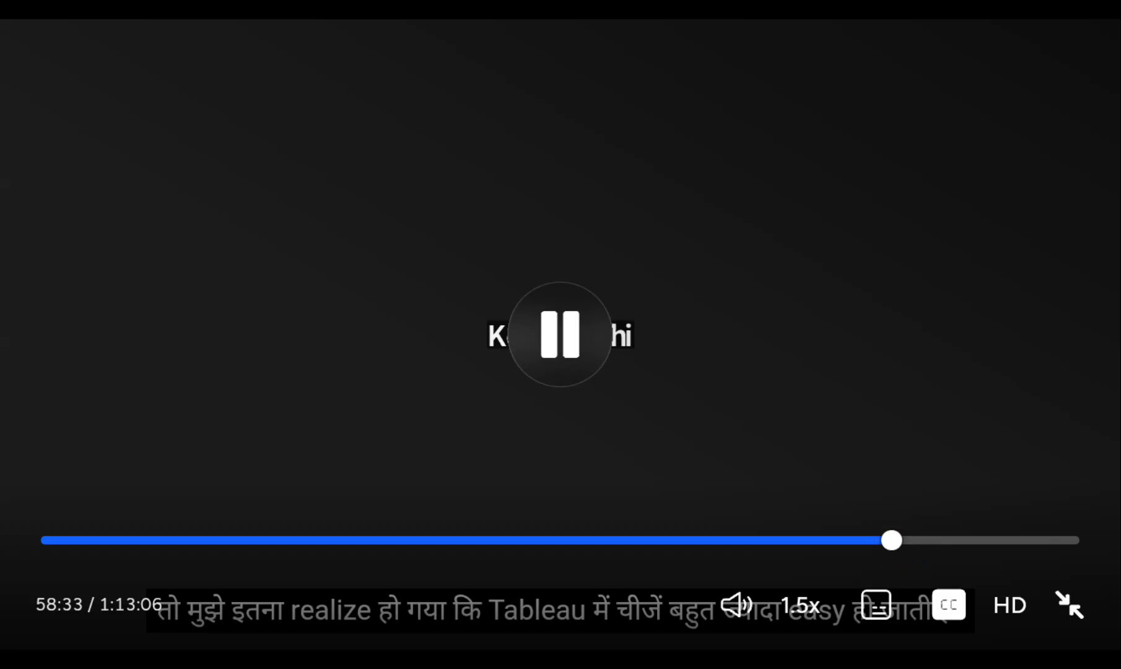